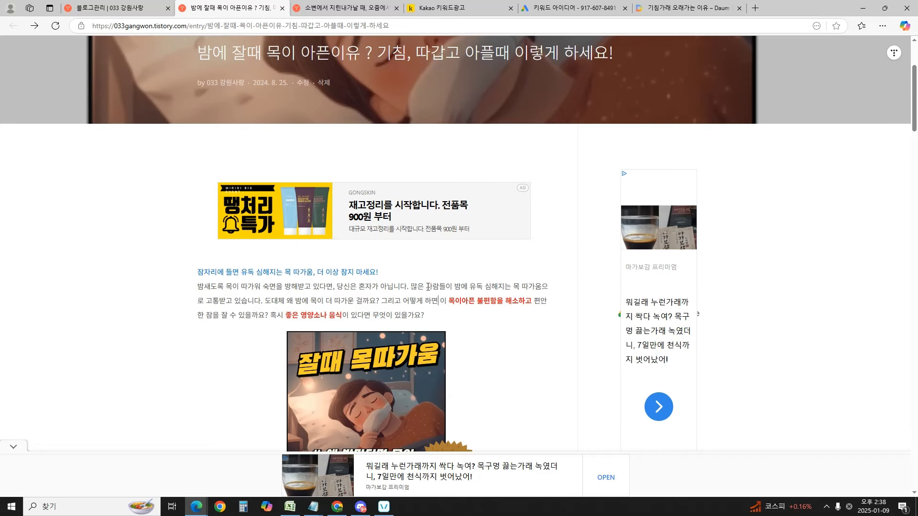
Step: Examine the article's introductory paragraph on night-time throat pain, highlighting its opening sentences
left_click_drag(328, 277, 425, 303)
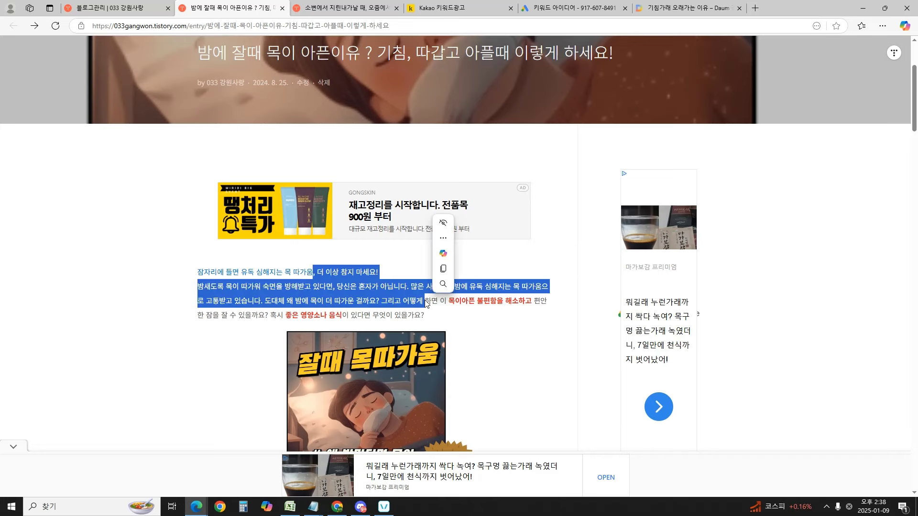
left_click(449, 294)
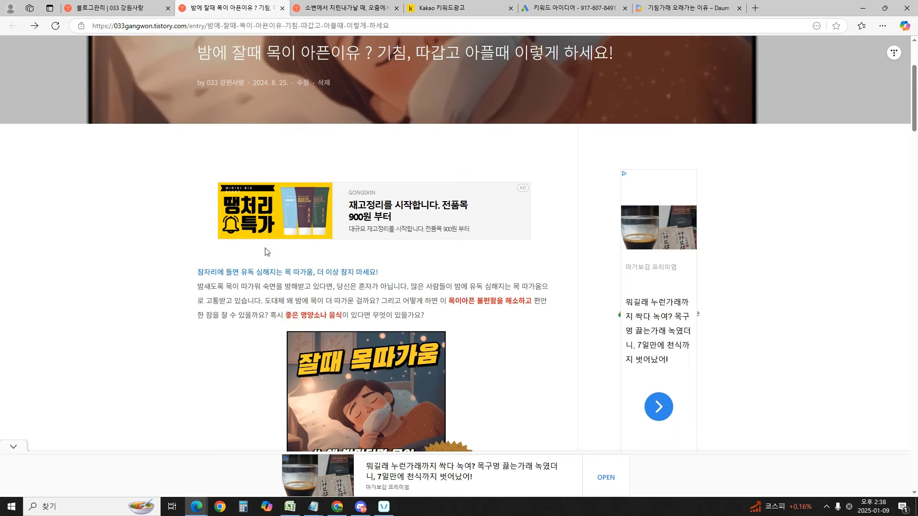
scroll(402, 275, "down", 1)
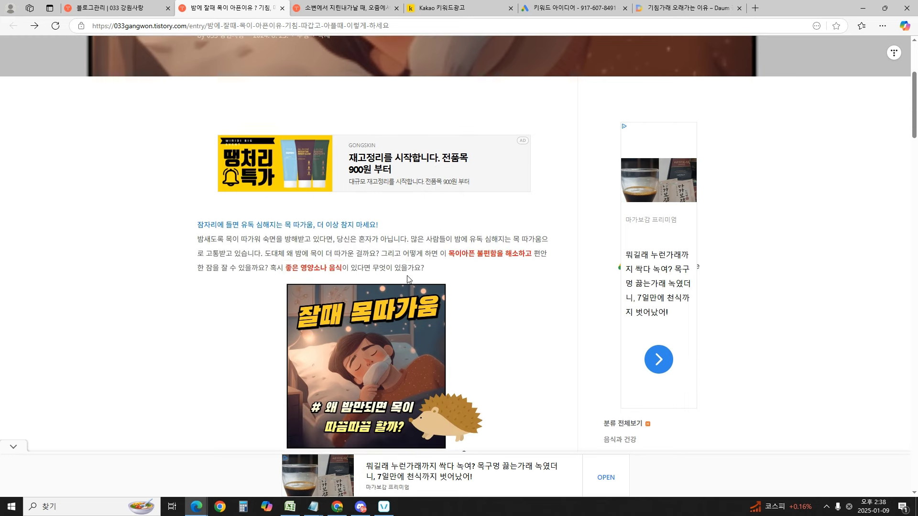
scroll(318, 225, "up", 2)
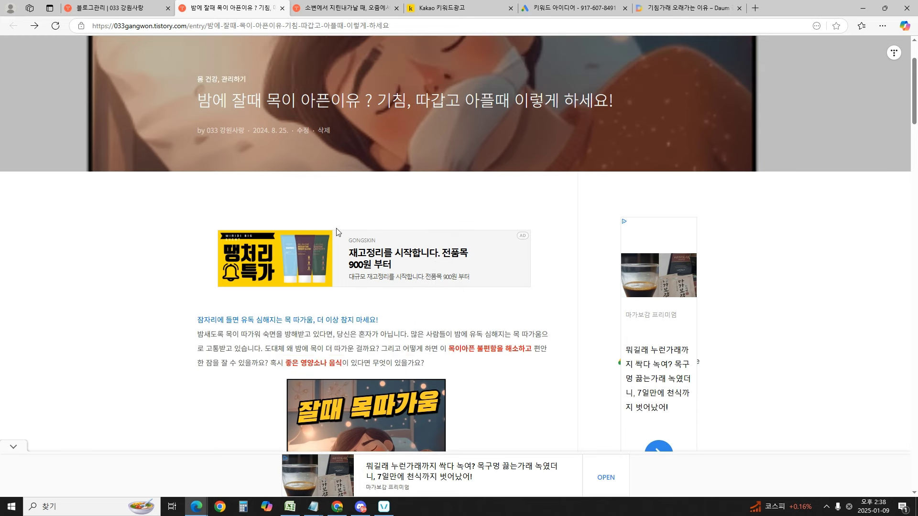
scroll(336, 232, "down", 1)
left_click_drag(313, 272, 379, 284)
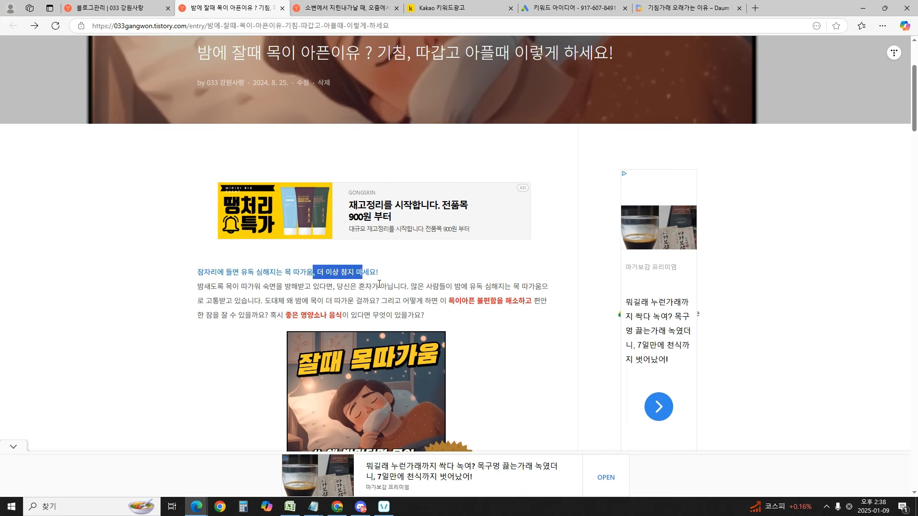
left_click(388, 285)
left_click_drag(218, 271, 418, 300)
scroll(367, 287, "down", 1)
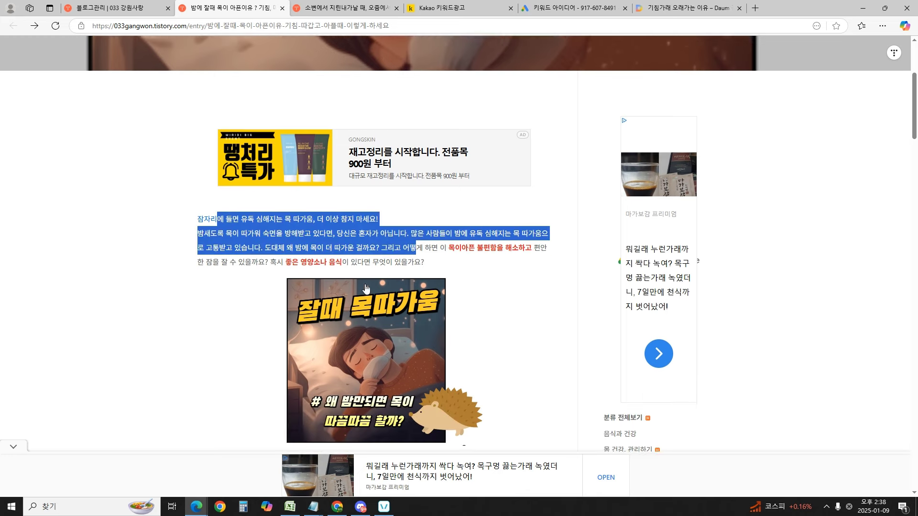
Step: Examine the "잘때 목이 따가운 이유는?" section, highlighting the infection cause above the paired sleeping images
scroll(366, 289, "down", 3)
left_click_drag(233, 331, 351, 371)
left_click(300, 314)
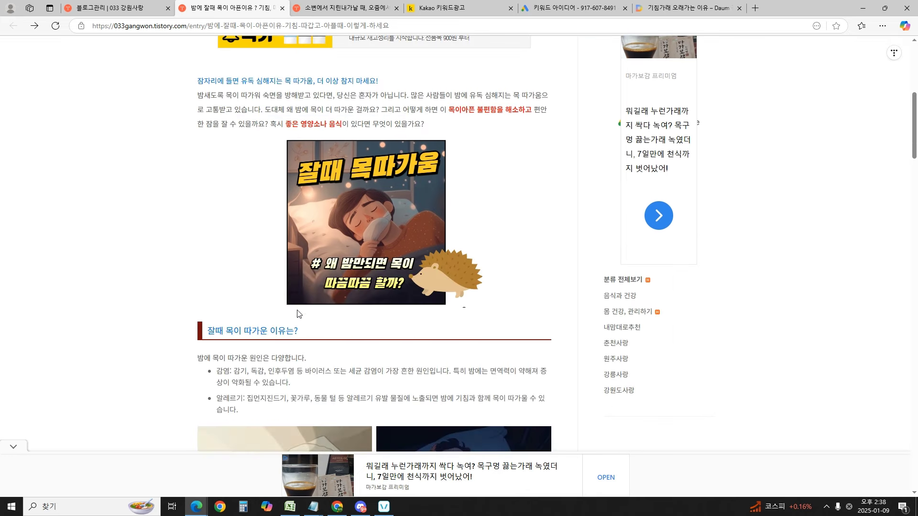
scroll(385, 295, "down", 2)
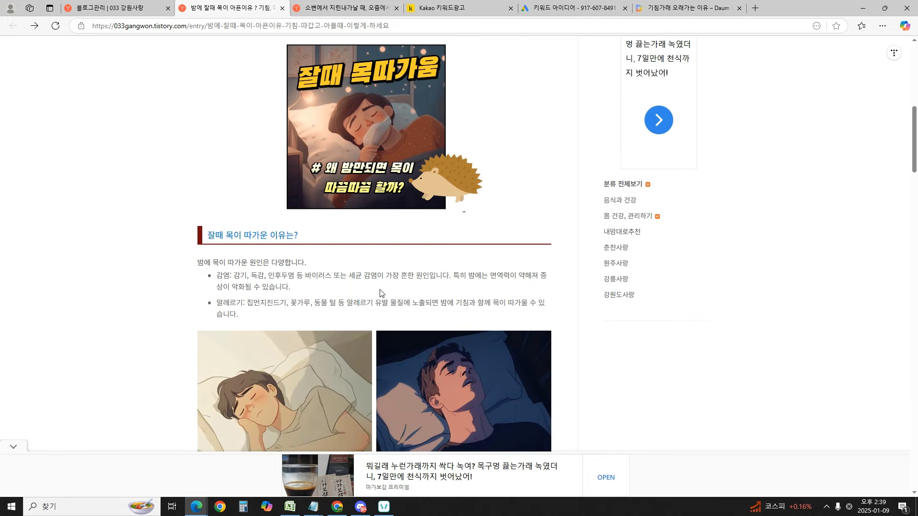
left_click_drag(271, 262, 306, 277)
left_click(347, 288)
scroll(405, 310, "down", 3)
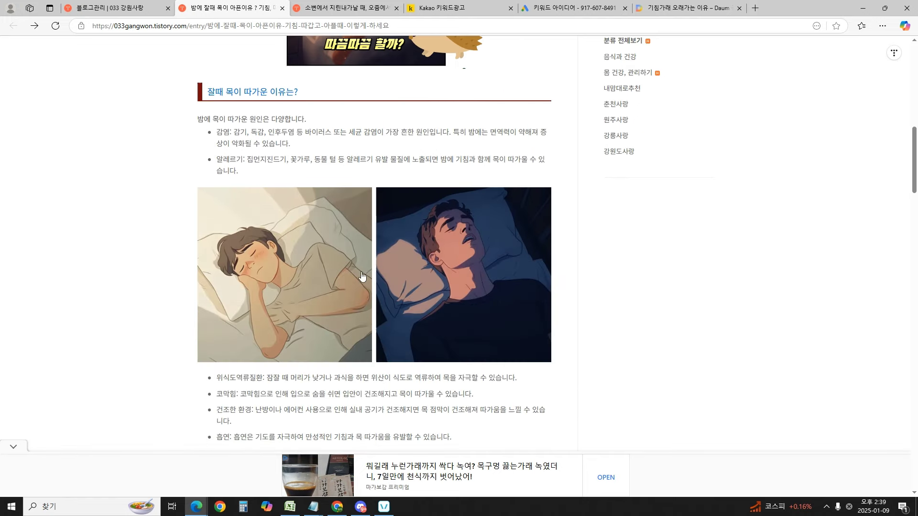
scroll(395, 318, "up", 2)
left_click_drag(308, 228, 353, 254)
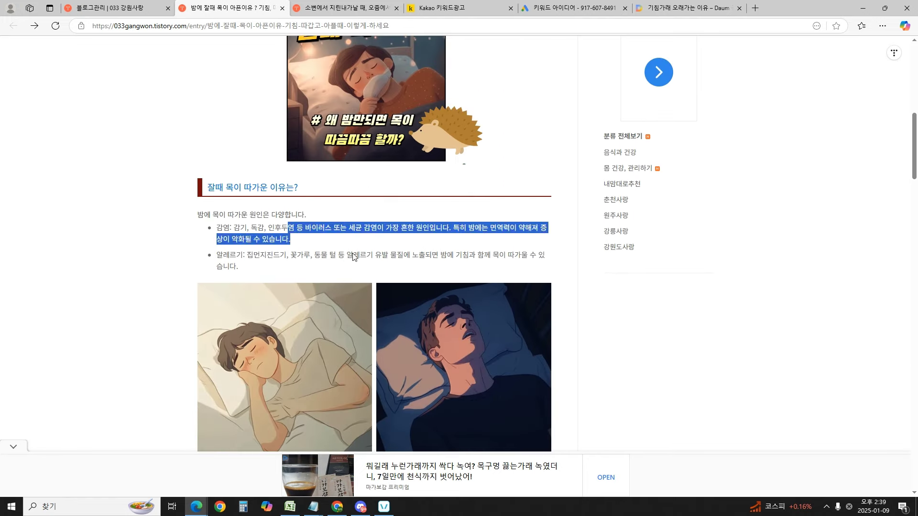
left_click(349, 267)
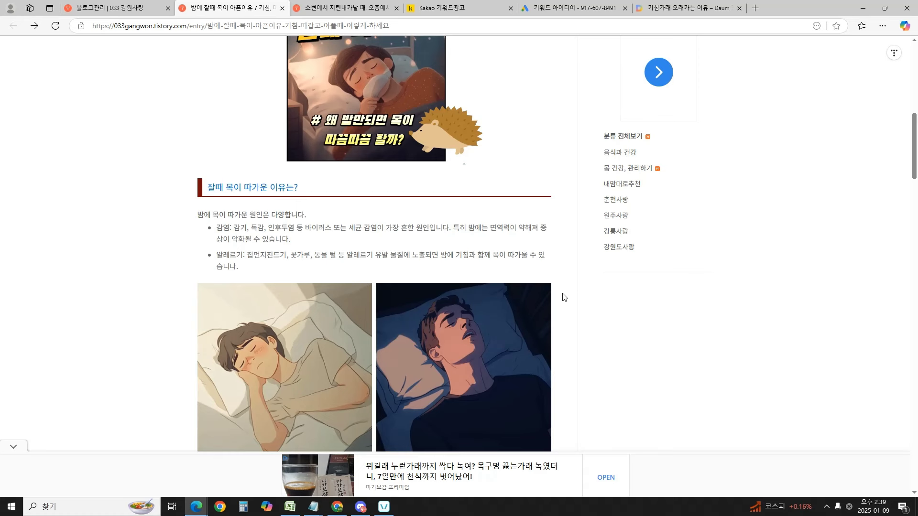
scroll(574, 278, "down", 1)
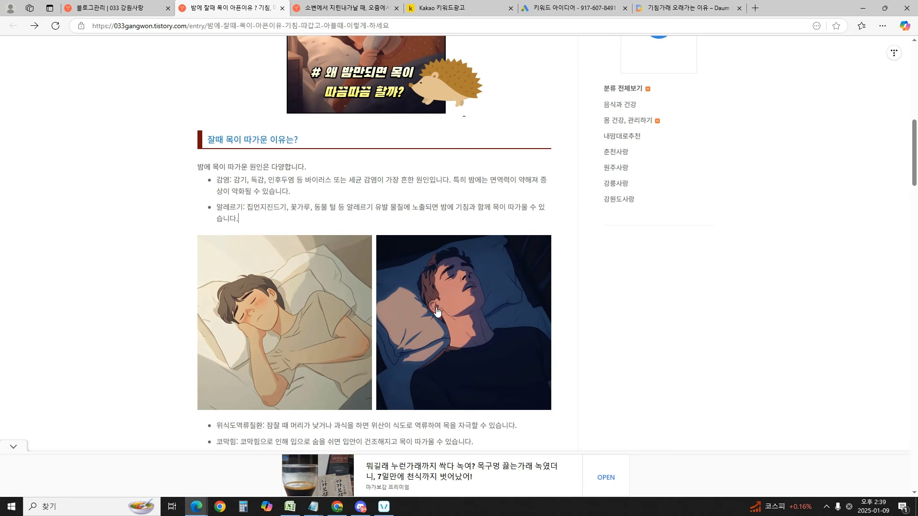
scroll(433, 294, "up", 2)
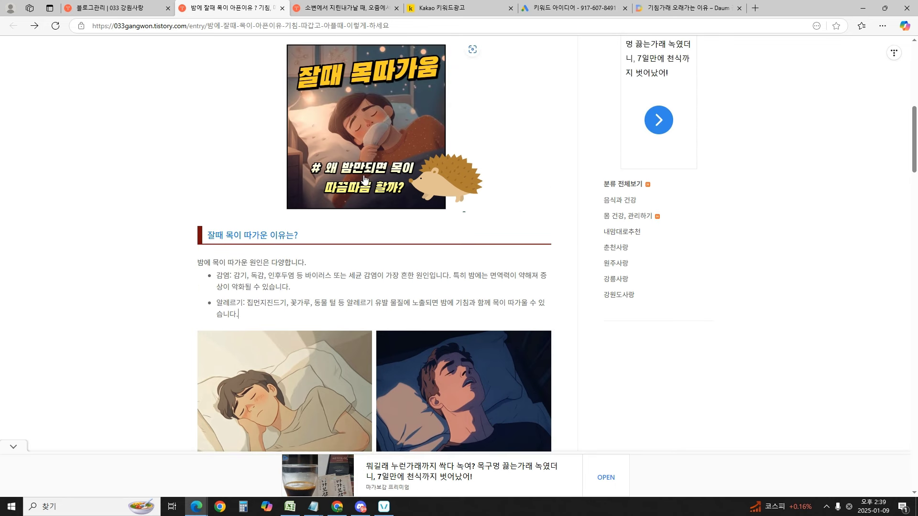
Step: Compare the bulleted causes above and below the paired sleeping images, highlighting each list from 감염 through 흡연
scroll(457, 220, "down", 5)
left_click_drag(266, 282, 362, 315)
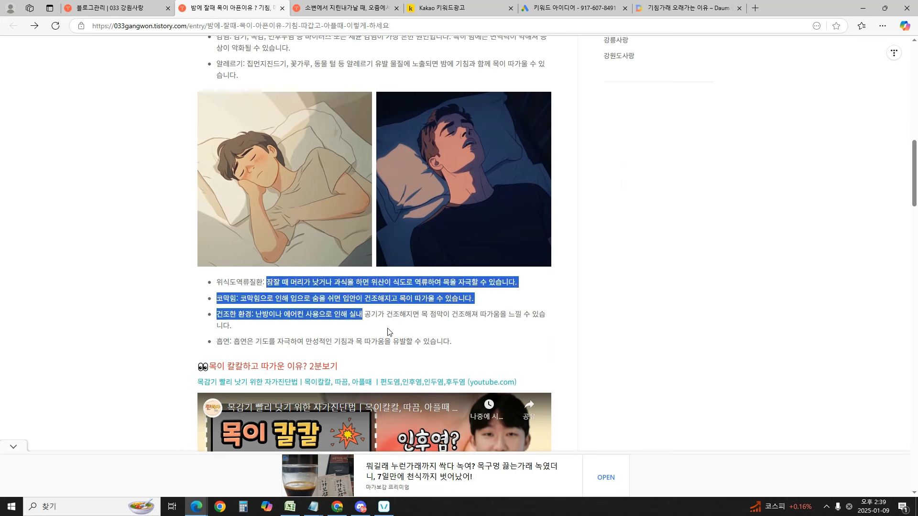
left_click(403, 334)
left_click_drag(311, 299, 402, 327)
left_click(424, 334)
left_click_drag(455, 344, 213, 288)
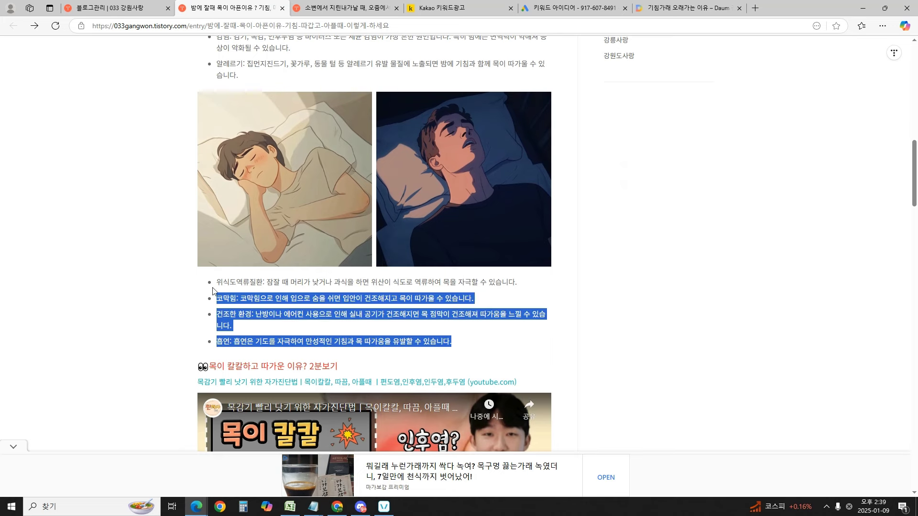
scroll(213, 290, "up", 3)
left_click_drag(206, 140, 312, 220)
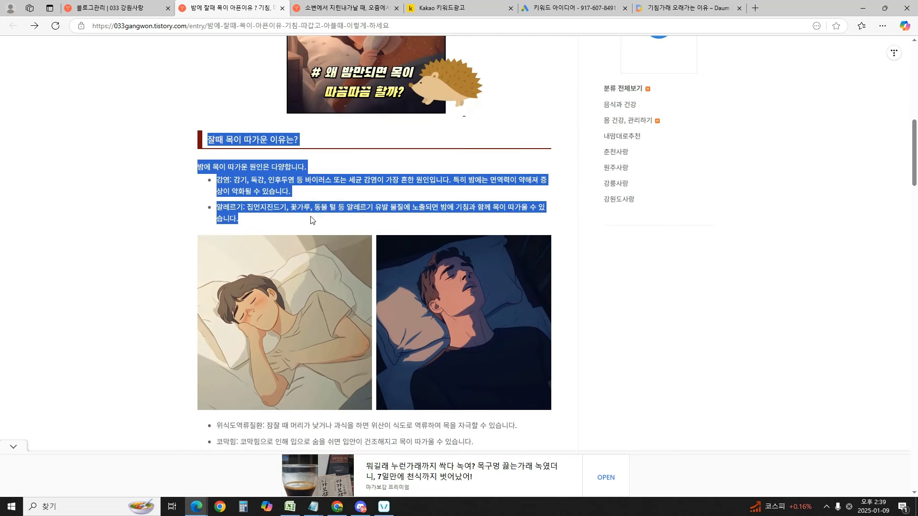
scroll(291, 255, "down", 2)
left_click_drag(212, 329, 493, 399)
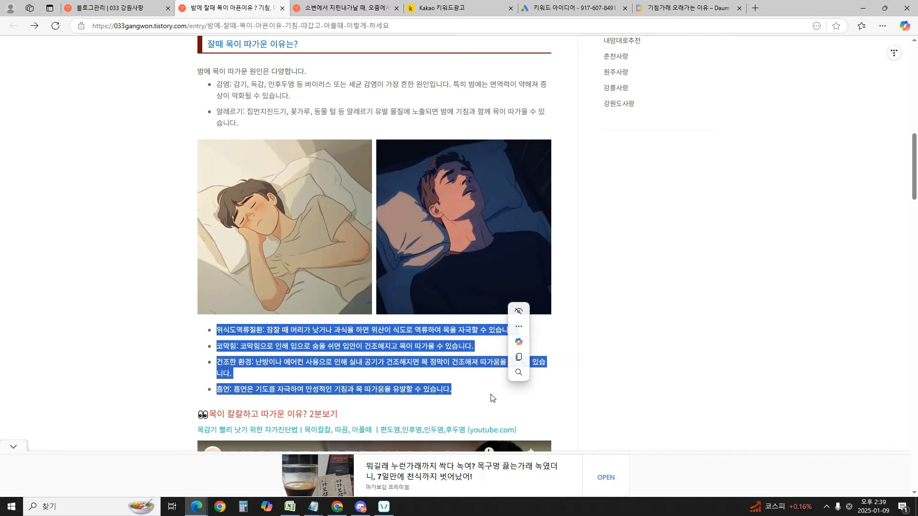
left_click(478, 392)
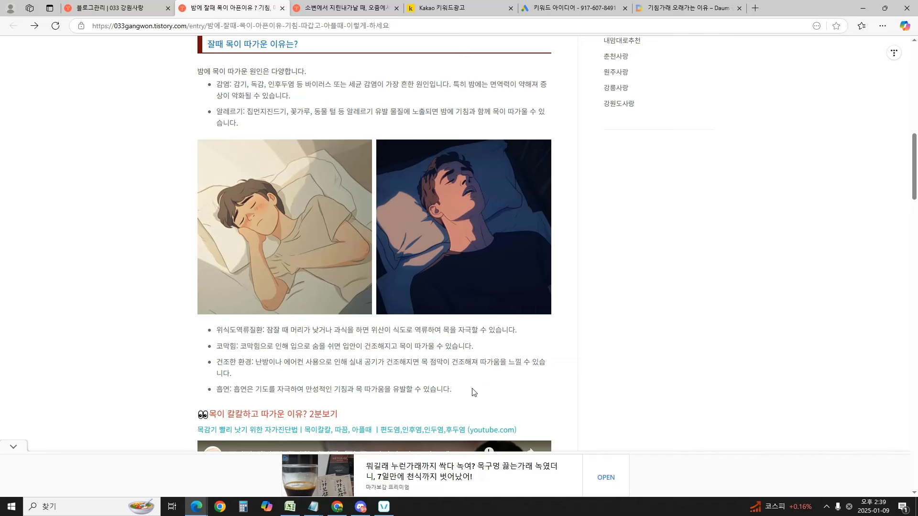
Step: Review the article from the causes section past the embedded YouTube video to the symptoms heading
scroll(473, 389, "up", 2)
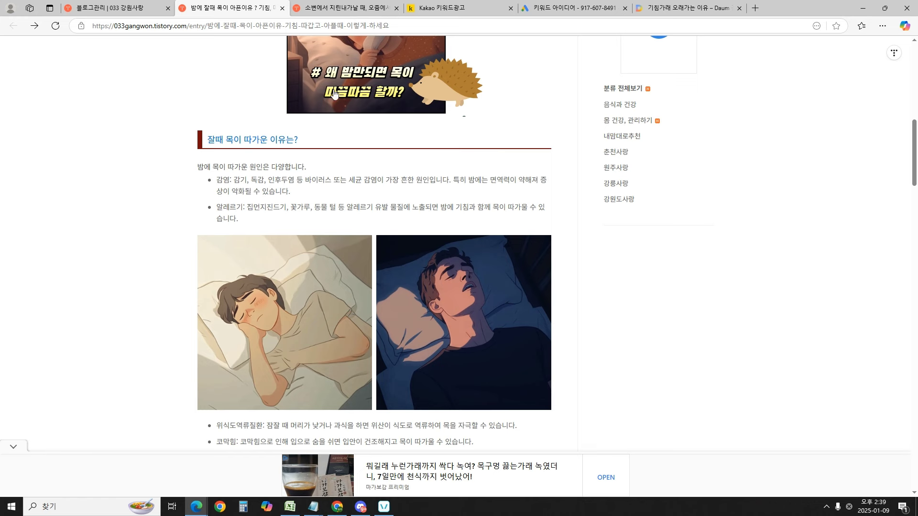
left_click(603, 299)
scroll(330, 126, "down", 6)
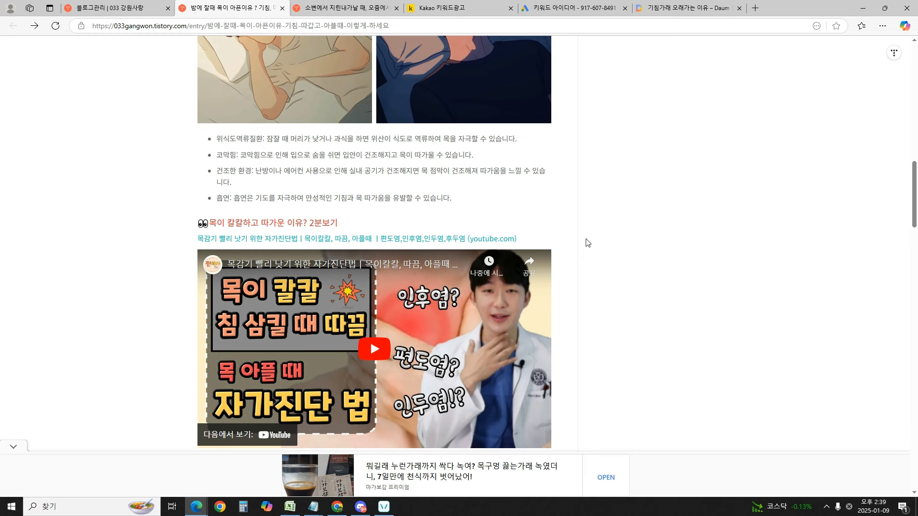
left_click_drag(371, 155, 457, 195)
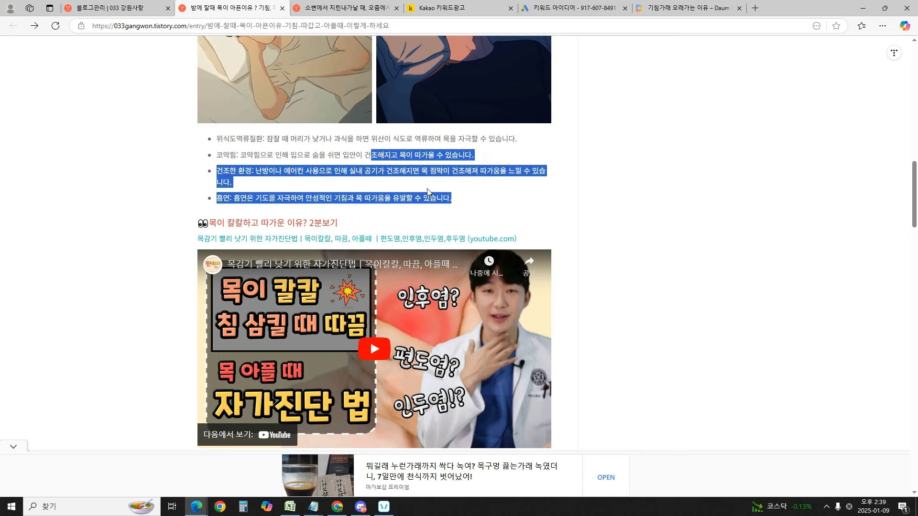
left_click(590, 291)
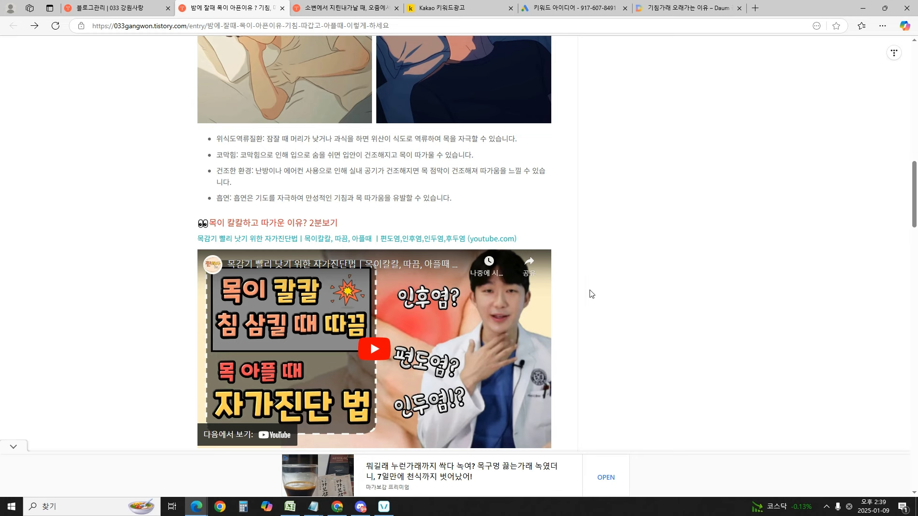
scroll(584, 294, "down", 2)
scroll(584, 297, "down", 1)
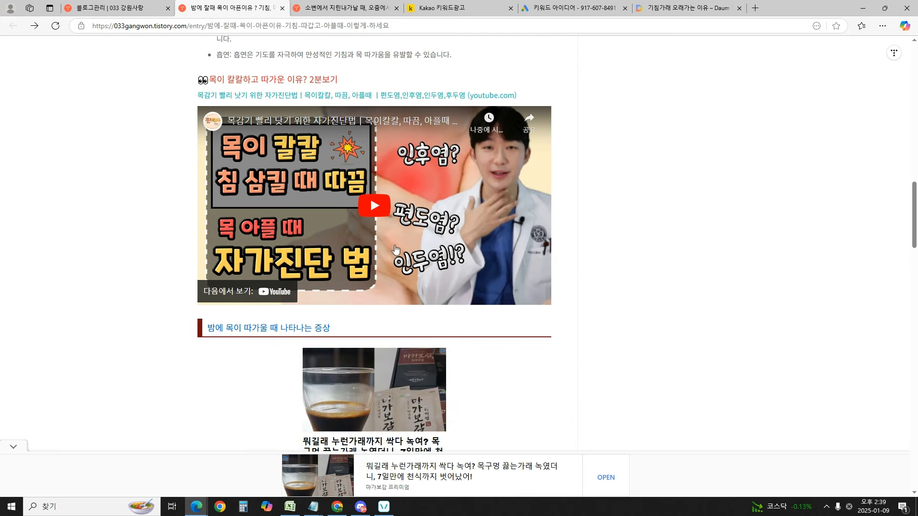
Step: Reread the cause bullets around the sleeping images, highlighting 코막힘 to 흡연 and the text above the images
scroll(313, 203, "up", 5)
left_click_drag(314, 249, 452, 297)
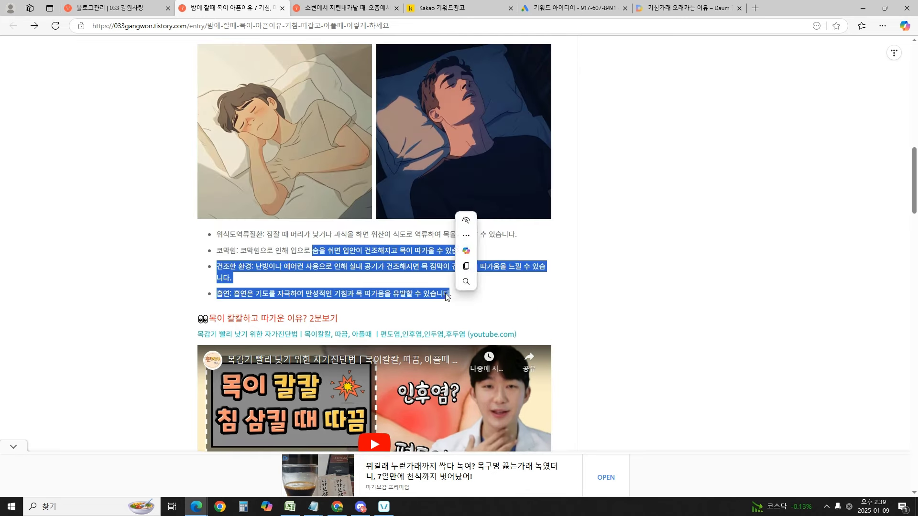
left_click(324, 253)
left_click_drag(323, 253, 399, 278)
left_click(395, 278)
scroll(389, 273, "up", 3)
scroll(388, 277, "up", 1)
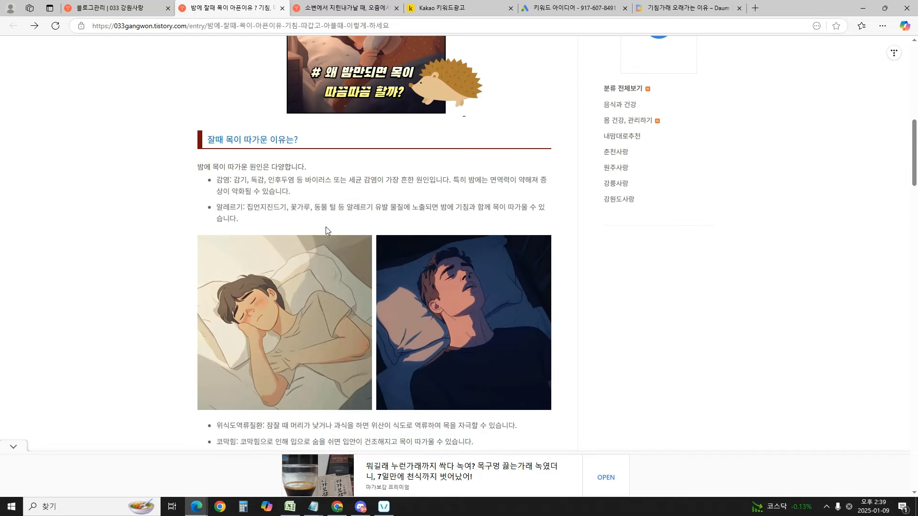
left_click_drag(282, 166, 314, 208)
left_click(322, 207)
Step: Return to the article's introduction and reread the paragraph above the "잘때 목따가움" image, highlighting parts of it
scroll(352, 197, "up", 2)
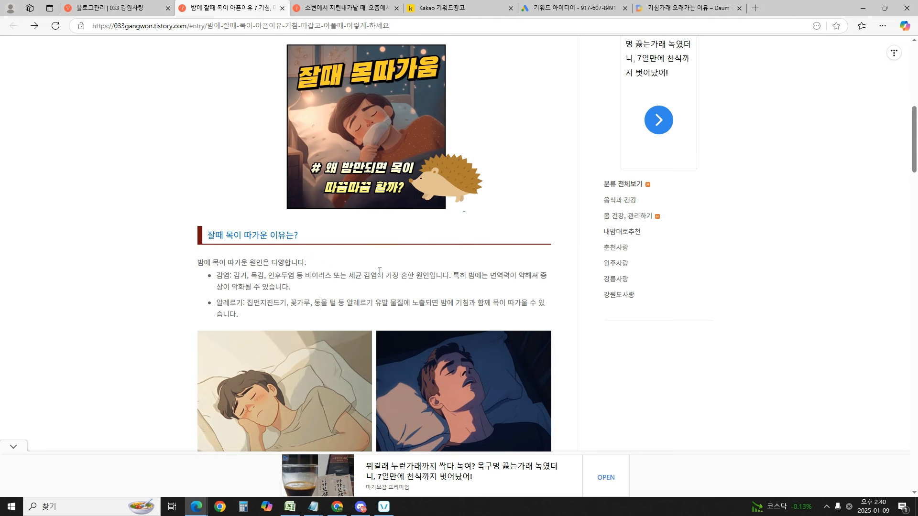
scroll(353, 271, "up", 6)
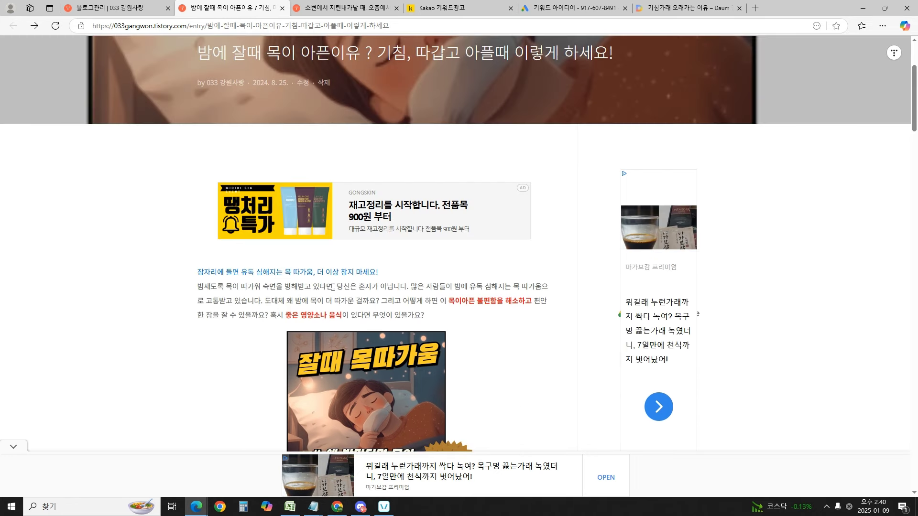
left_click_drag(282, 272, 433, 313)
left_click(433, 313)
left_click(282, 285)
left_click_drag(434, 318, 357, 303)
left_click(399, 310)
Step: Check the bulleted causes between the sleeping images and the YouTube video, highlighting the list from 위식도역류질환 to 흡연
scroll(411, 368, "down", 5)
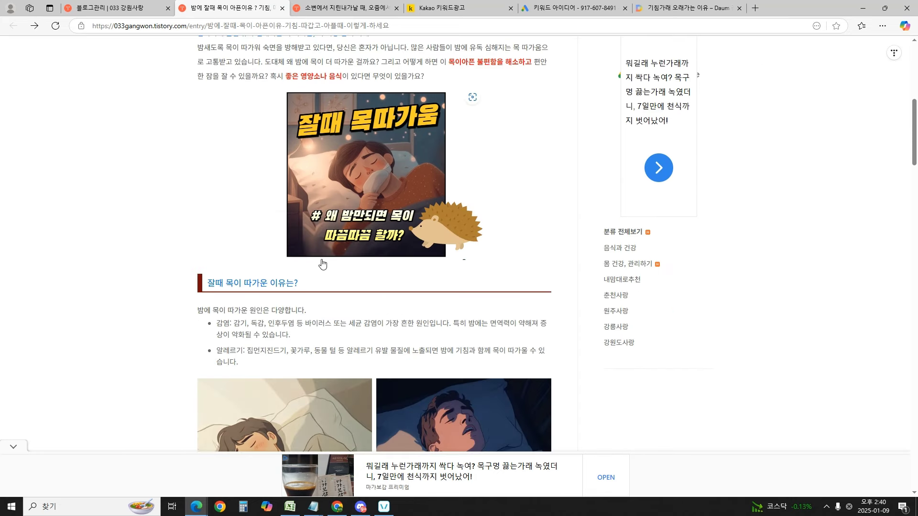
scroll(372, 216, "down", 7)
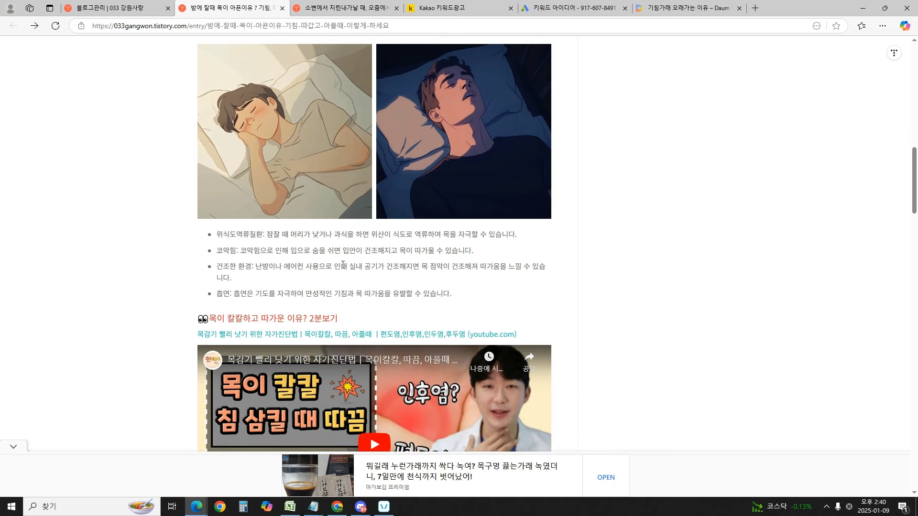
left_click_drag(236, 234, 358, 261)
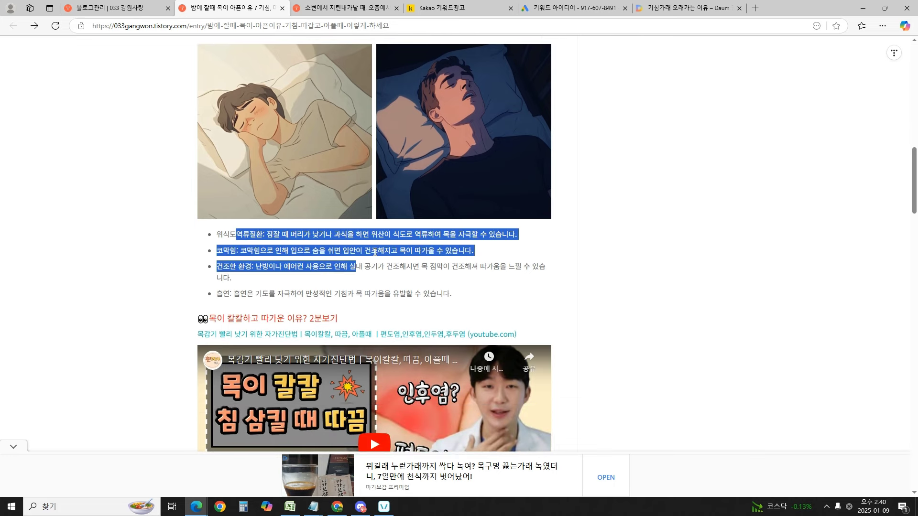
left_click(375, 253)
left_click_drag(452, 294, 340, 243)
scroll(431, 281, "down", 2)
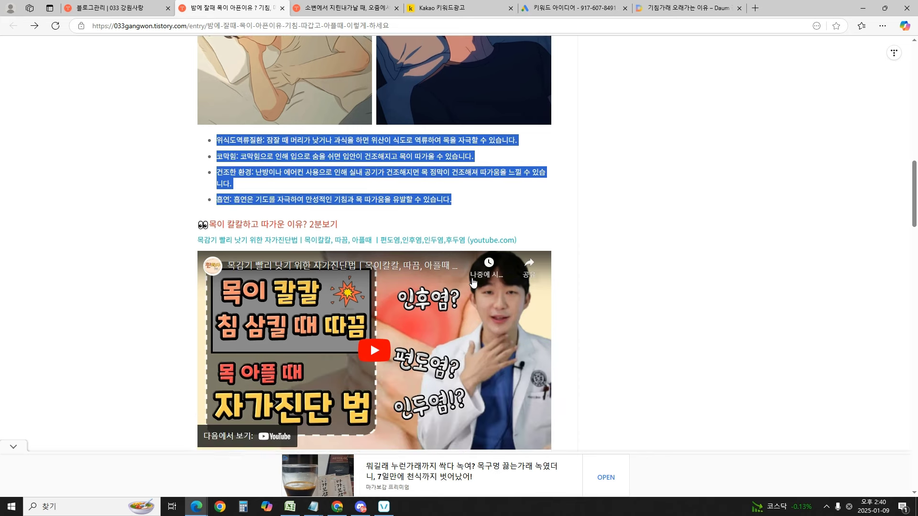
left_click(643, 312)
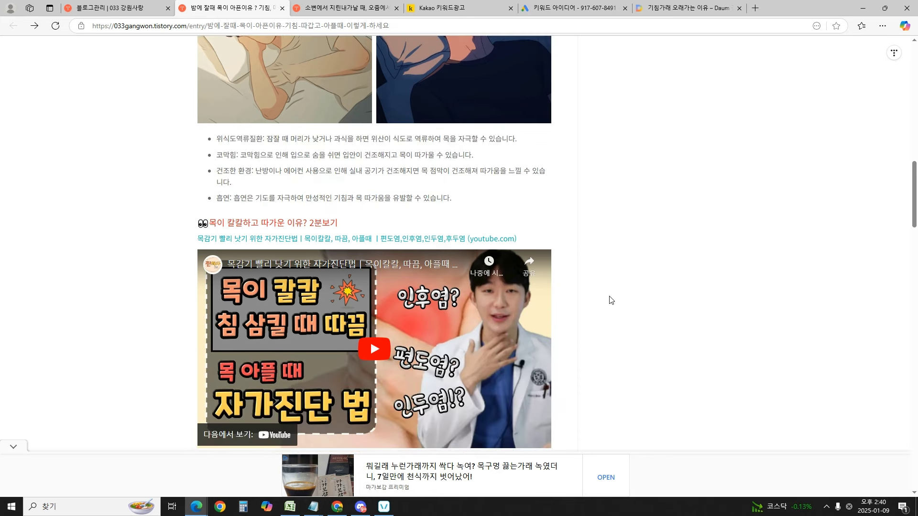
Step: Read the paragraph under "밤에 목이 따가울 때 나타나는 증상", highlighting its text
scroll(611, 300, "down", 8)
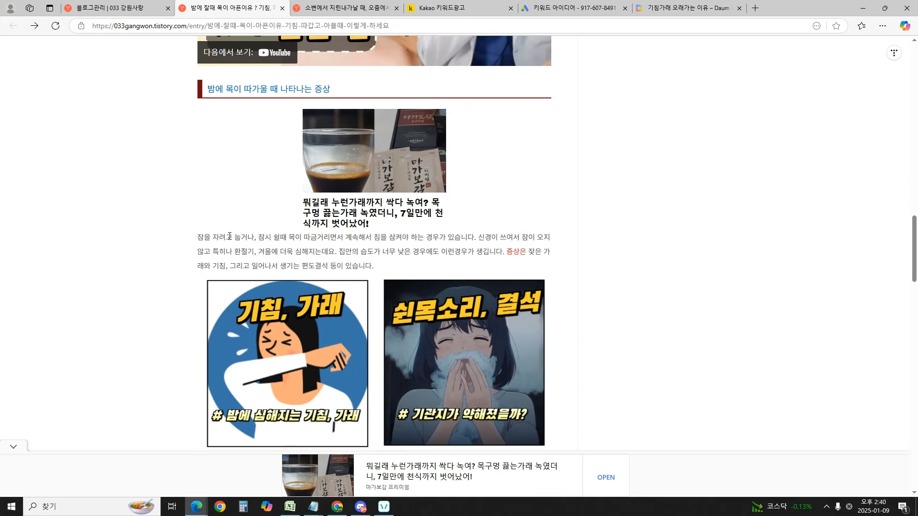
left_click_drag(204, 236, 373, 266)
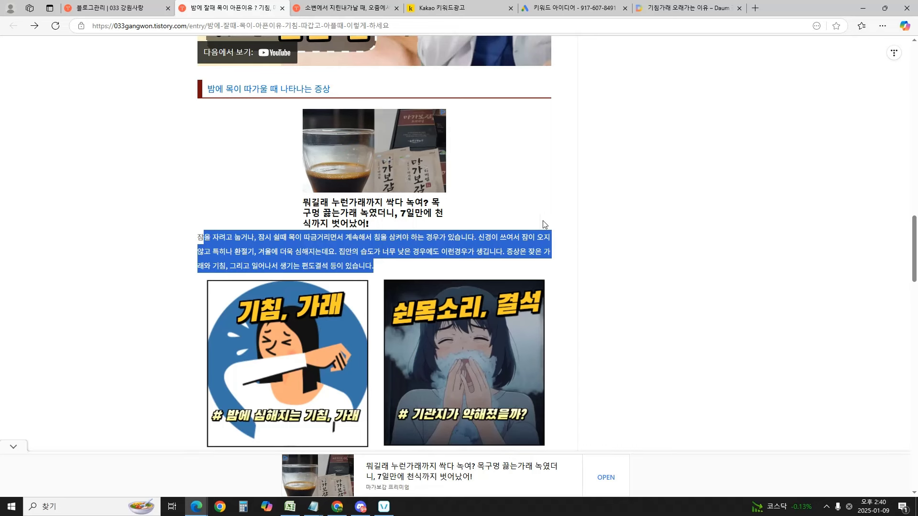
left_click(624, 262)
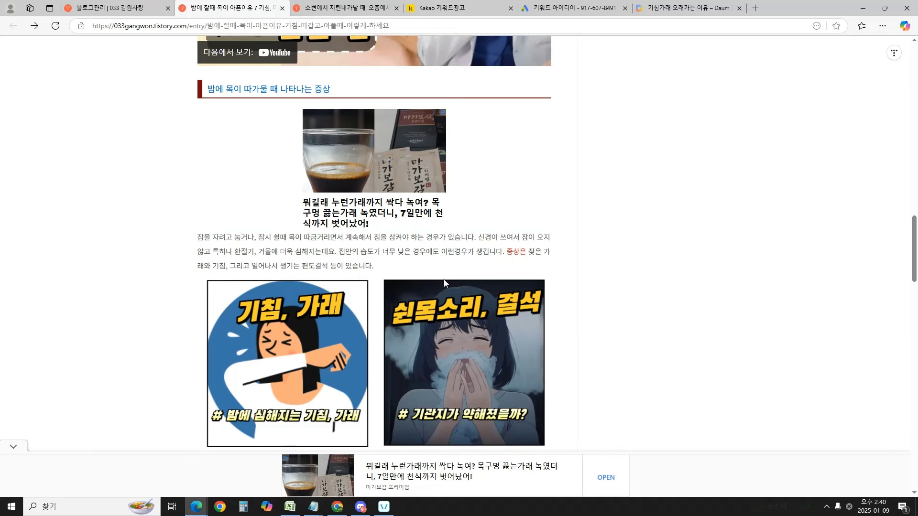
Step: Review the numbered symptom list under the cough and hoarse-voice images and the related bad-breath article link below it
scroll(277, 323, "down", 2)
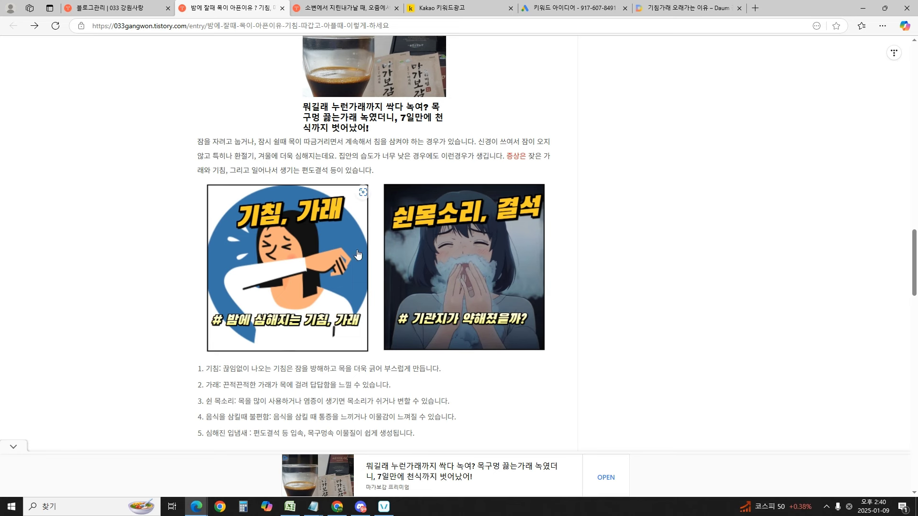
scroll(591, 296, "down", 12)
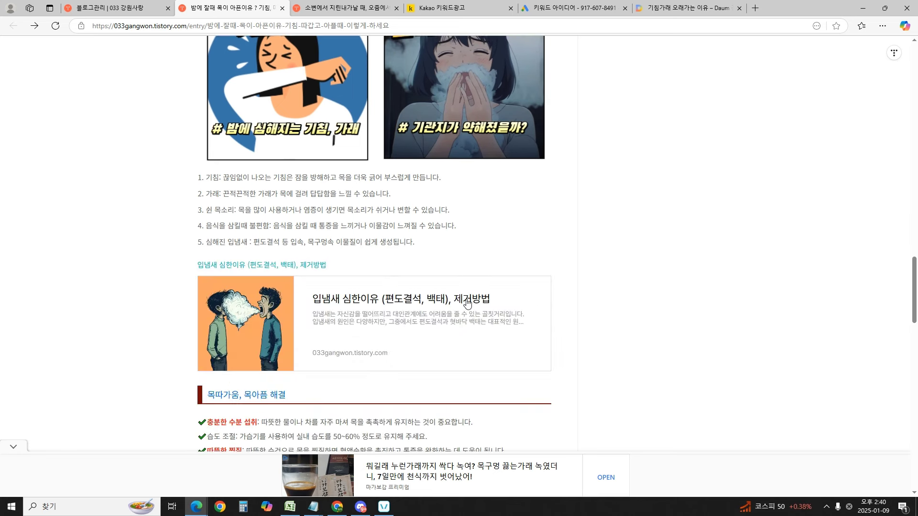
scroll(366, 279, "up", 15)
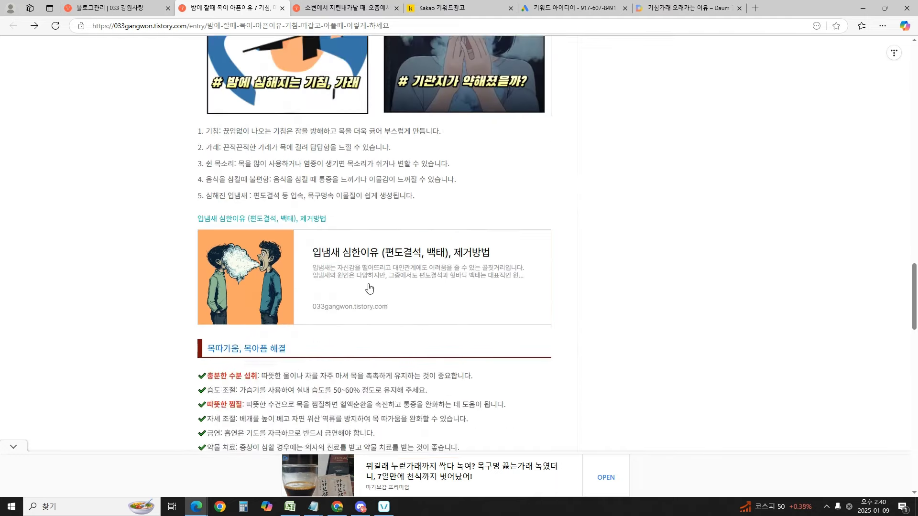
Step: Switch to the urine-odor article and read the "소변냄새와 건강 관계" section, highlighting from its paragraph to the bullets below the image
left_click(342, 7)
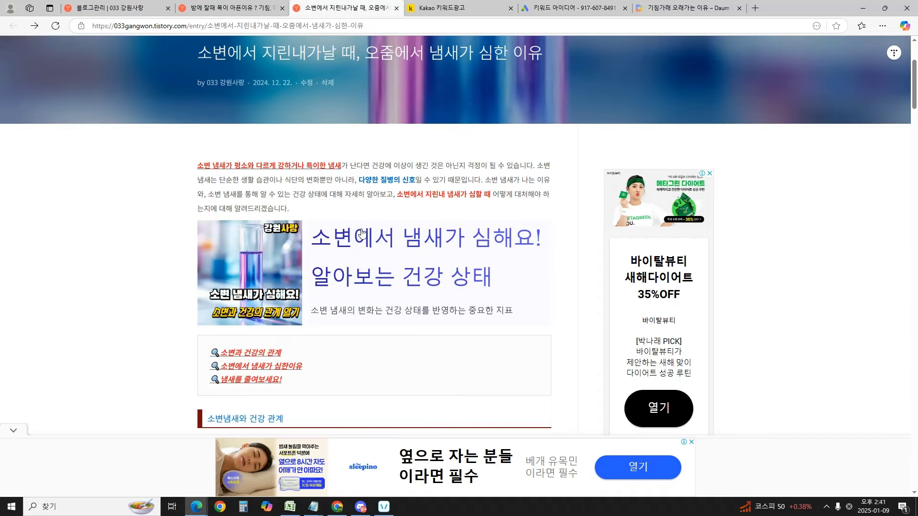
scroll(445, 195, "down", 7)
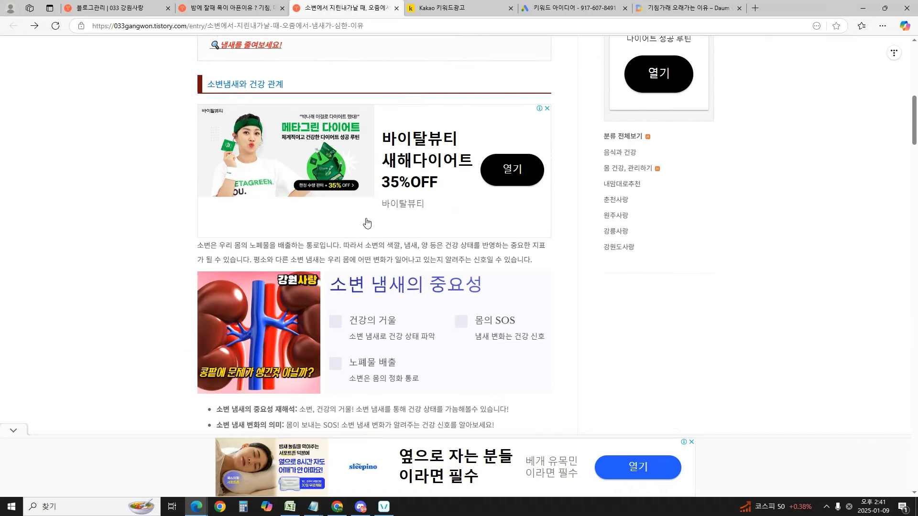
scroll(334, 258, "down", 1)
left_click_drag(204, 197, 518, 380)
left_click(387, 375)
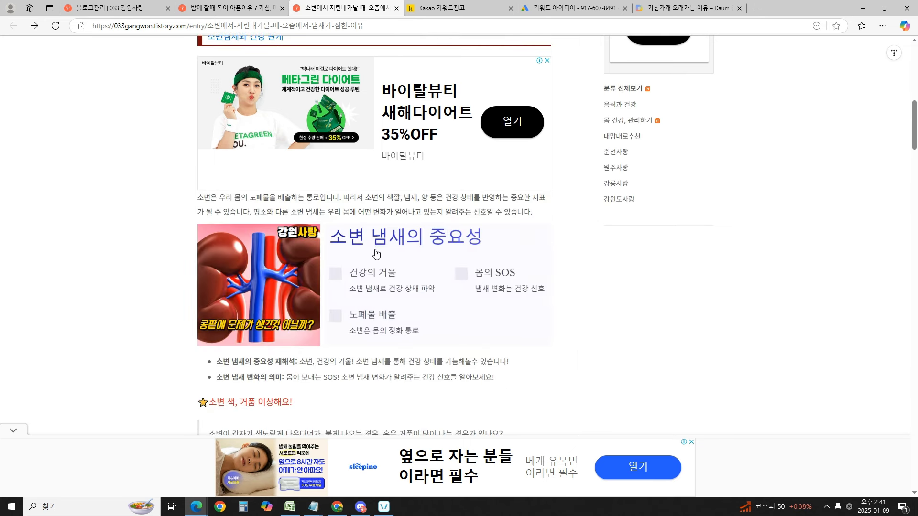
Step: Examine the urine-odor article's sections from "소변 색, 거품 이상해요!" through the "소변 냄새로와 건강 상태" image and its bullets
scroll(369, 286, "down", 10)
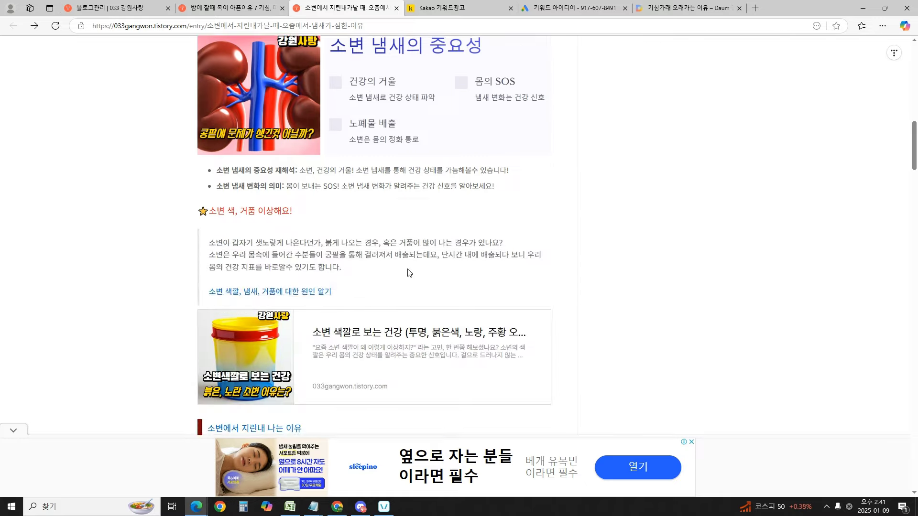
scroll(399, 258, "down", 1)
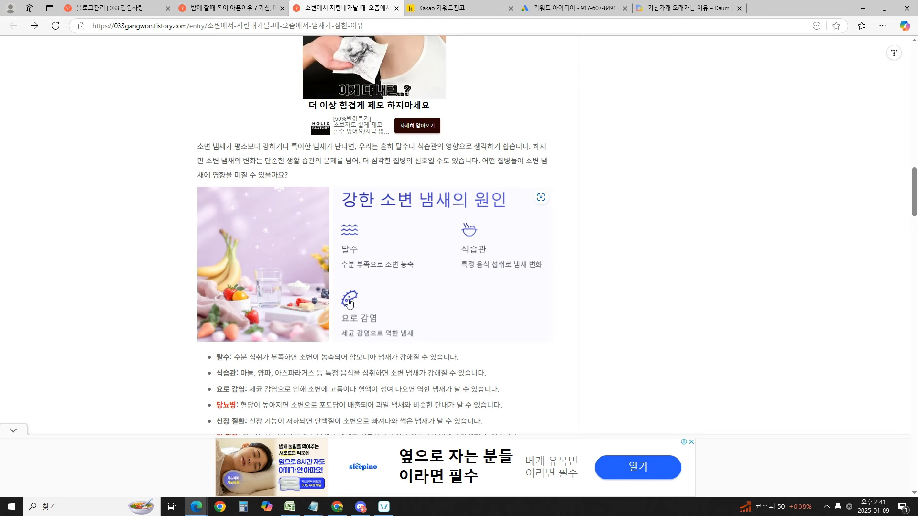
scroll(352, 297, "down", 7)
scroll(356, 254, "down", 3)
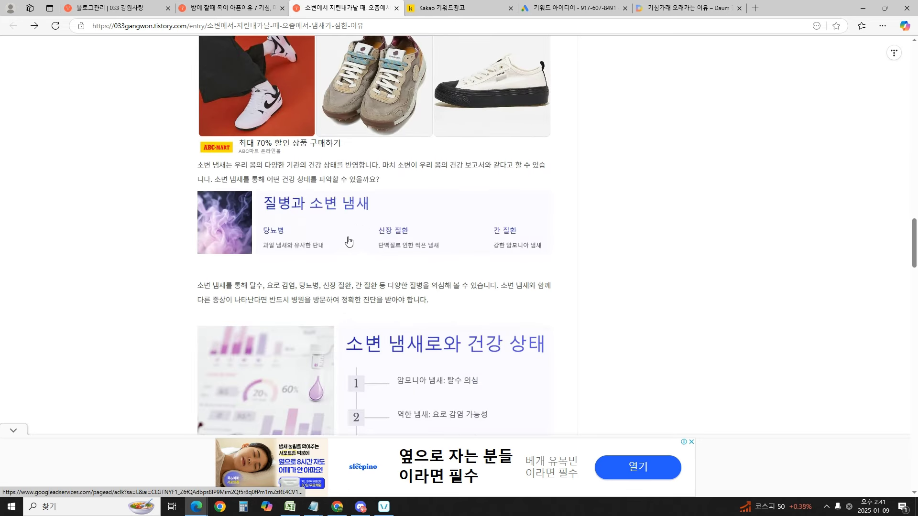
scroll(297, 244, "down", 3)
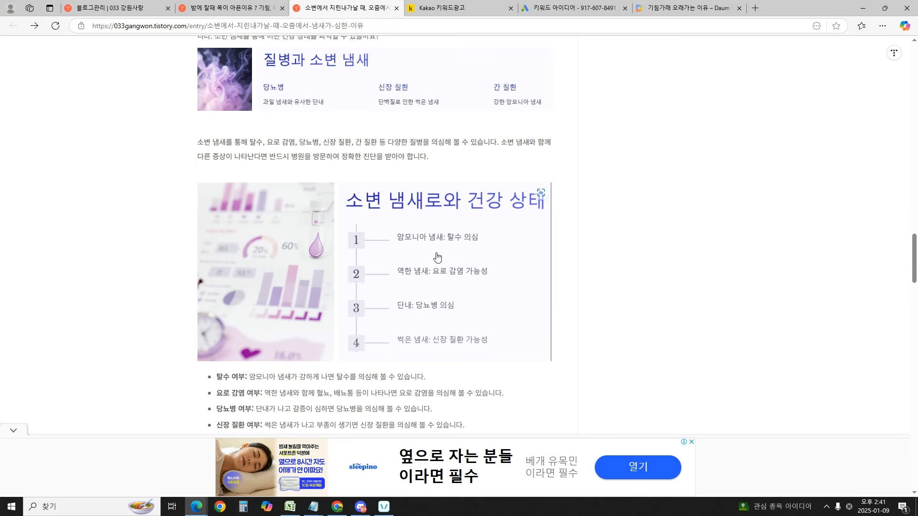
scroll(409, 265, "down", 2)
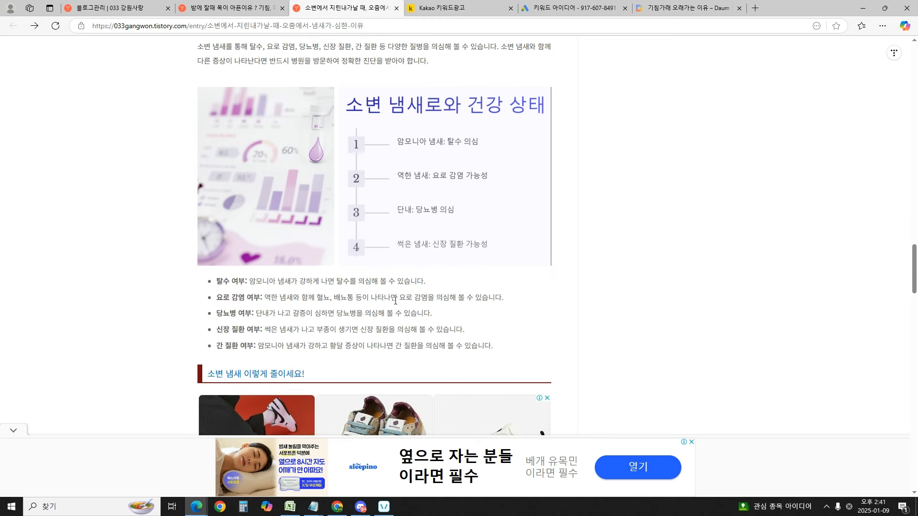
Step: Read the 요로 감염 and 당뇨병 bullets and the paragraph under "소변 냄새 이렇게 줄이세요!", highlighting parts of both
left_click_drag(317, 298, 401, 318)
scroll(401, 318, "down", 6)
triple_click(361, 251)
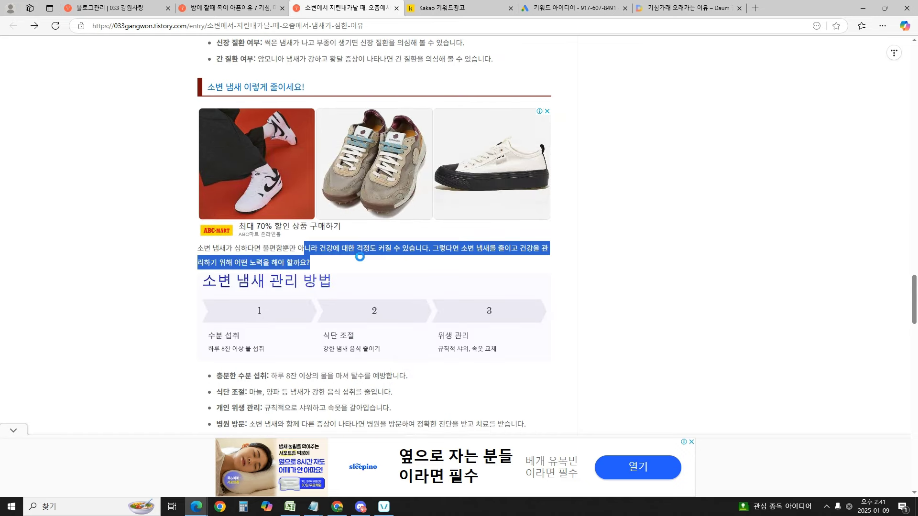
left_click(368, 260)
scroll(469, 267, "up", 5)
Step: Return to the night-time throat pain article and reread its numbered symptoms, highlighting from 기침 to 음식을 삼킬때 불편함
key("ctrl+shift+Tab")
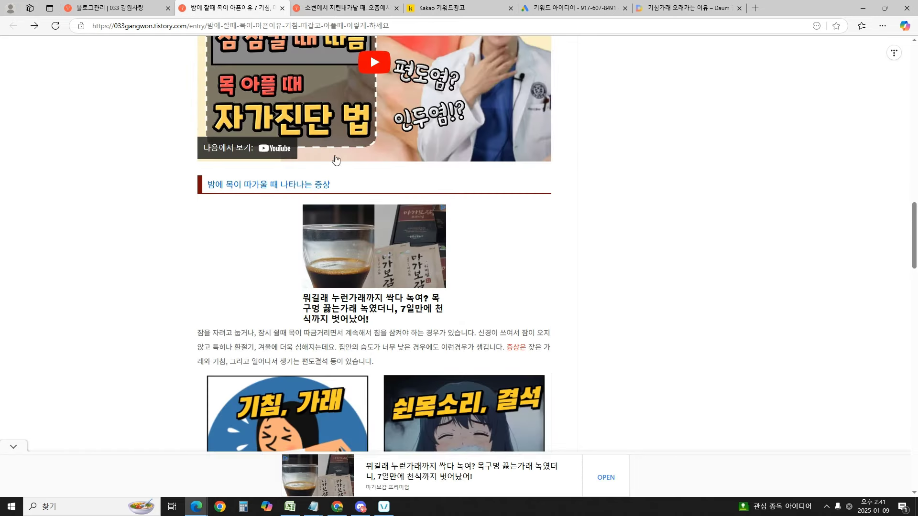
scroll(360, 228, "up", 6)
scroll(336, 295, "down", 9)
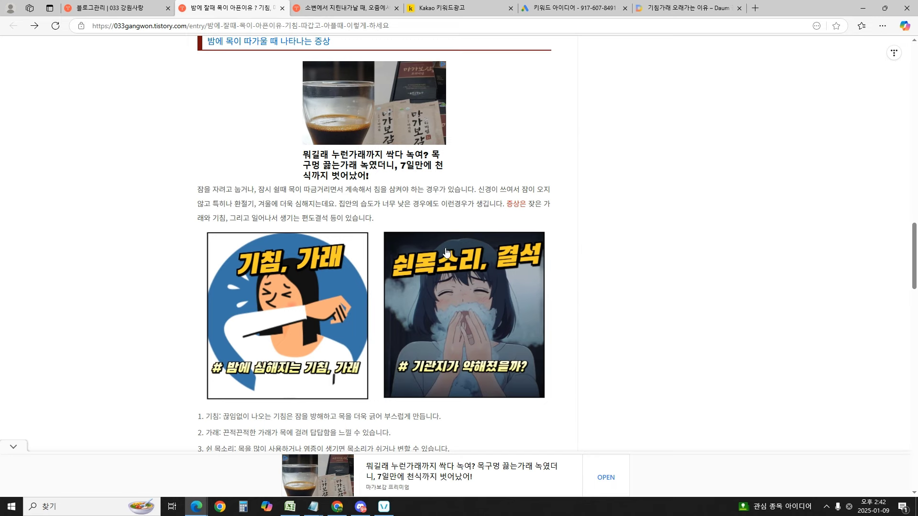
scroll(398, 233, "down", 5)
left_click_drag(257, 177, 407, 229)
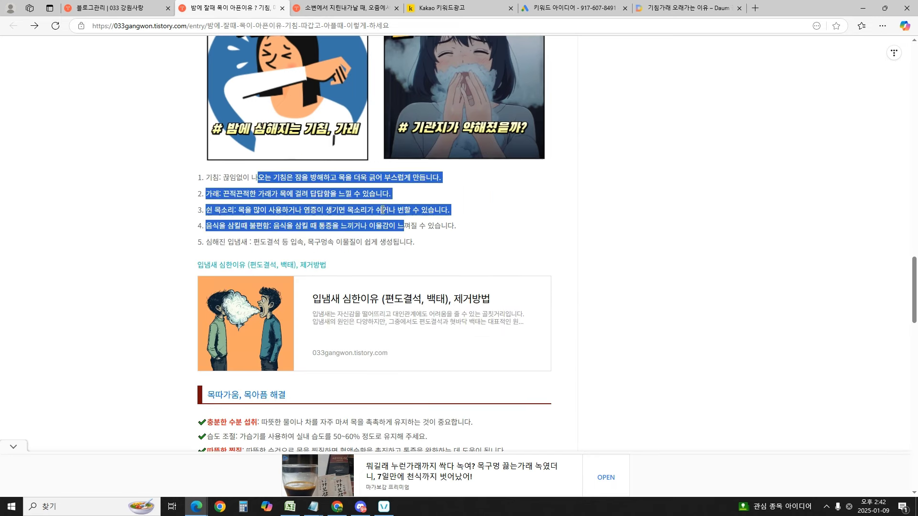
scroll(407, 230, "up", 4)
Step: In the urine-odor article, reread the disease paragraph below "질병과 소변 냄새" and the cause bullets 식습관 to 당뇨병, highlighting parts of each
left_click(341, 8)
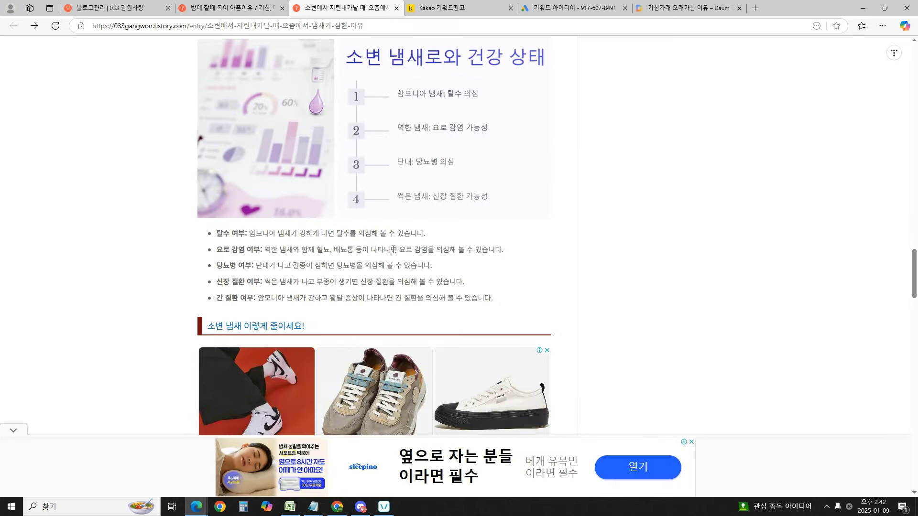
scroll(393, 249, "up", 4)
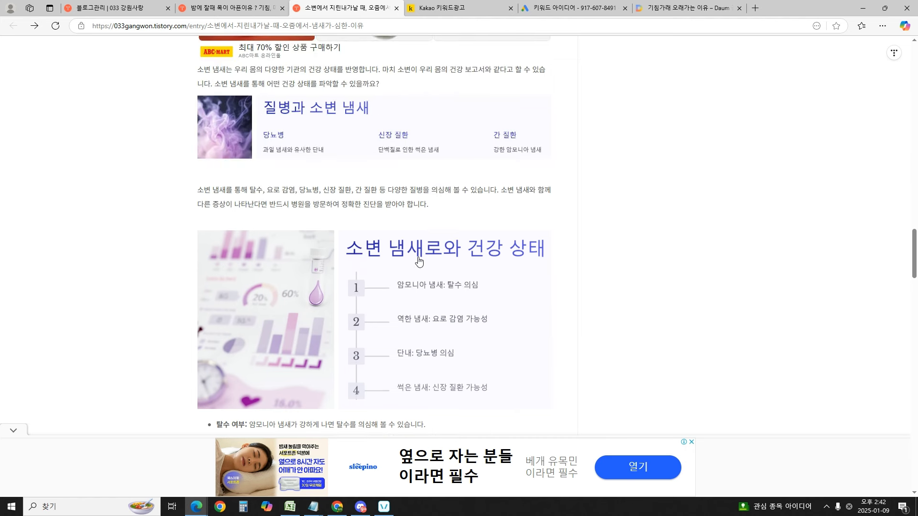
left_click_drag(295, 187, 396, 196)
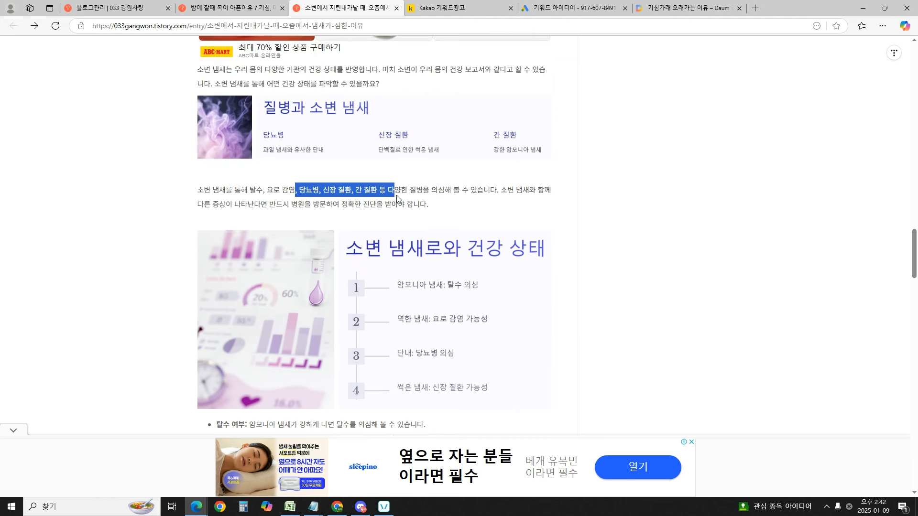
left_click(410, 201)
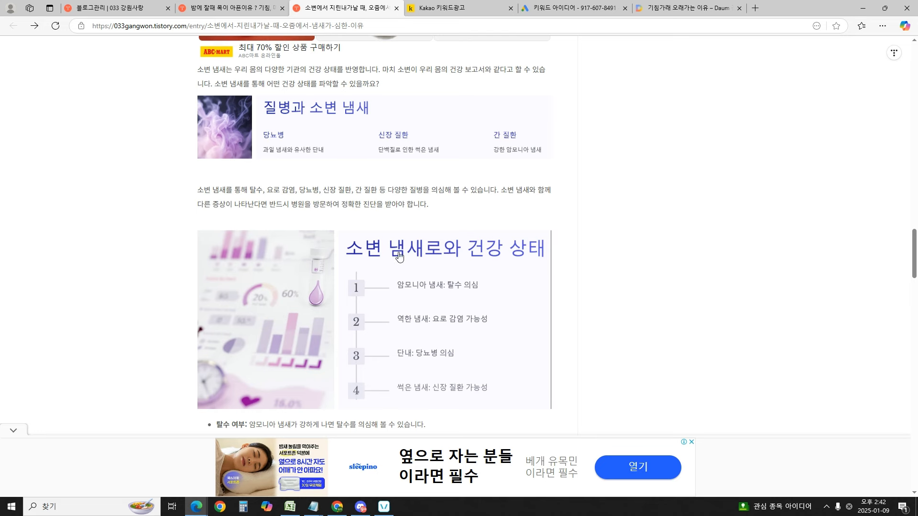
left_click_drag(402, 191, 363, 190)
left_click(440, 208)
scroll(342, 196, "up", 8)
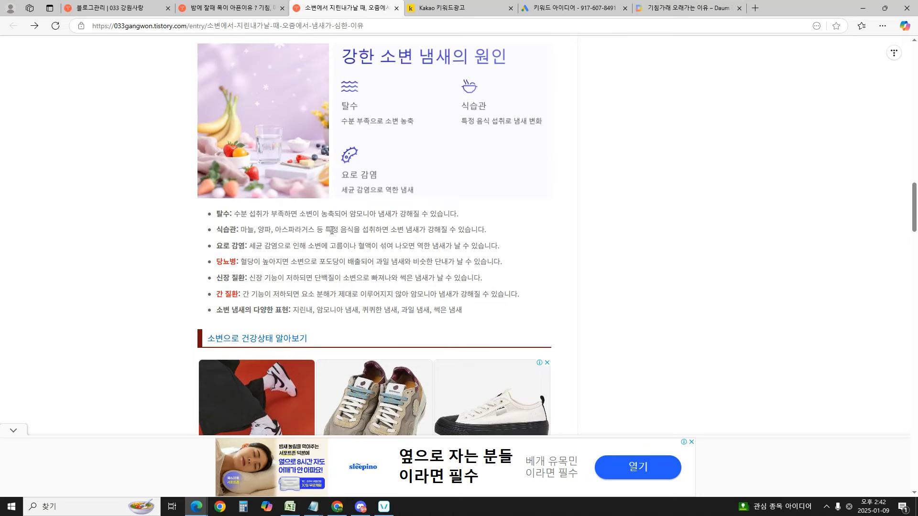
left_click_drag(325, 230, 362, 250)
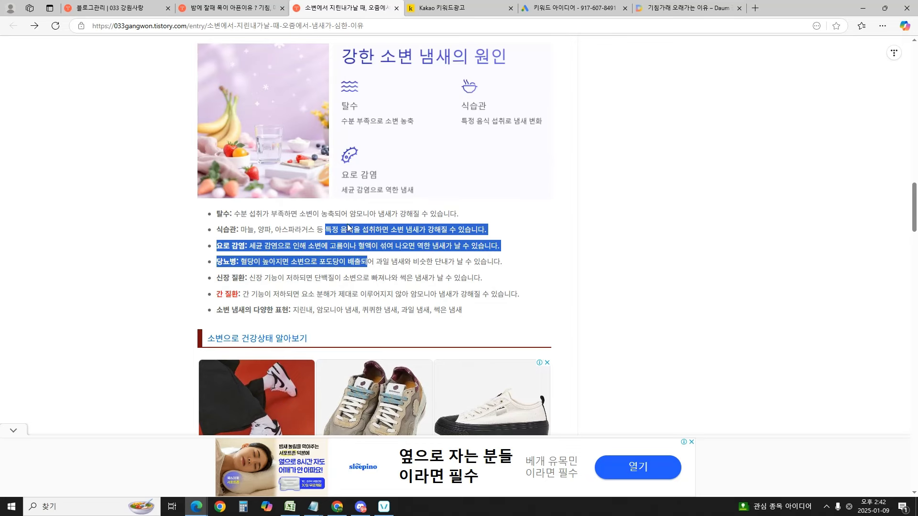
Step: Switch to the Kakao keyword planner and examine the 기침 keyword list, highlighting its mobile and PC 광고요청수 figures
key("ctrl+Tab")
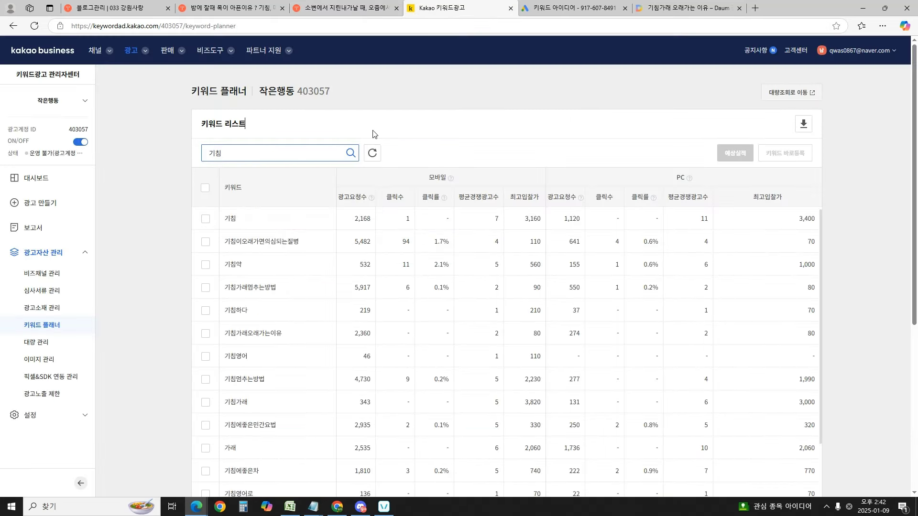
left_click(413, 141)
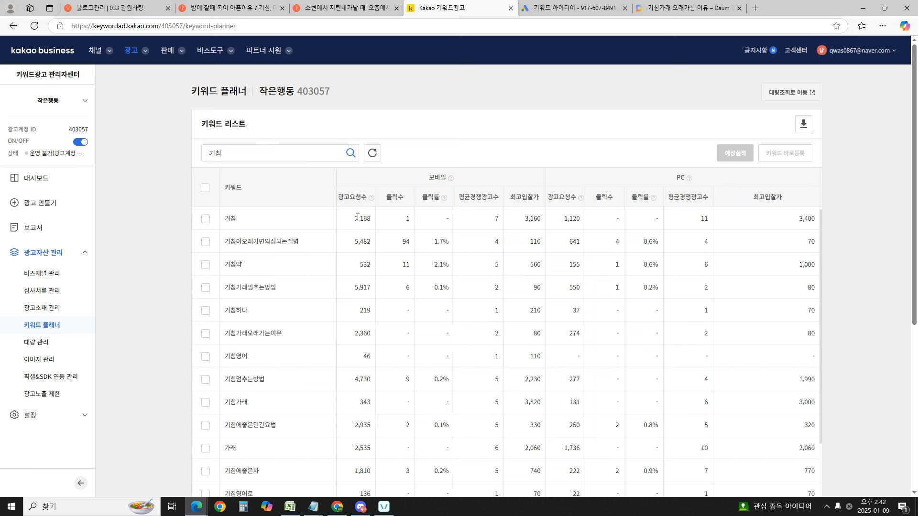
left_click_drag(225, 218, 427, 384)
left_click(427, 385)
left_click_drag(356, 219, 375, 366)
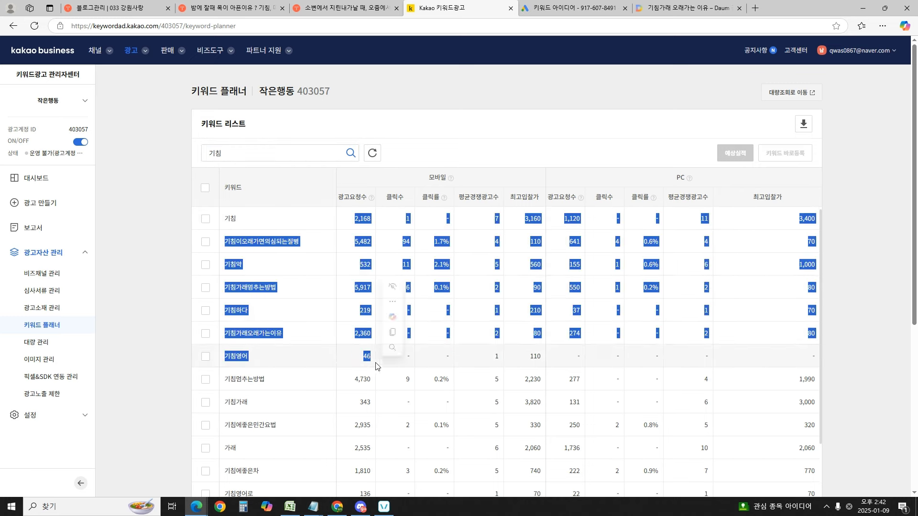
left_click(377, 366)
left_click_drag(567, 220, 576, 399)
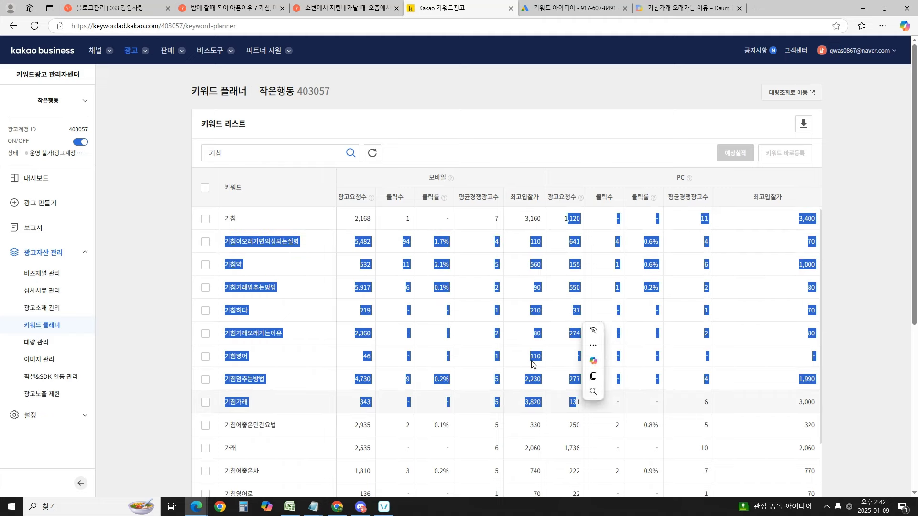
left_click(445, 313)
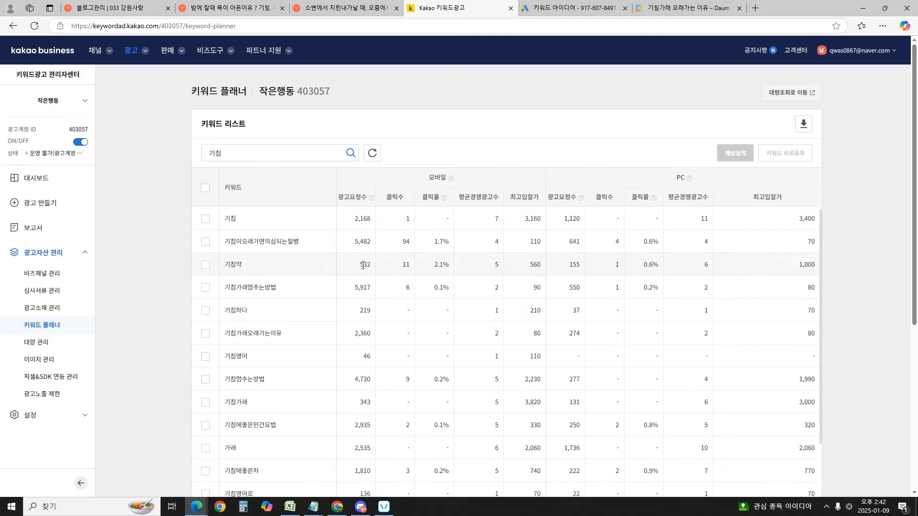
Step: Compare the mobile and PC 광고요청수 values for the keyword 기침약, highlighting each figure
left_click_drag(369, 261, 371, 262)
double_click(579, 265)
double_click(366, 264)
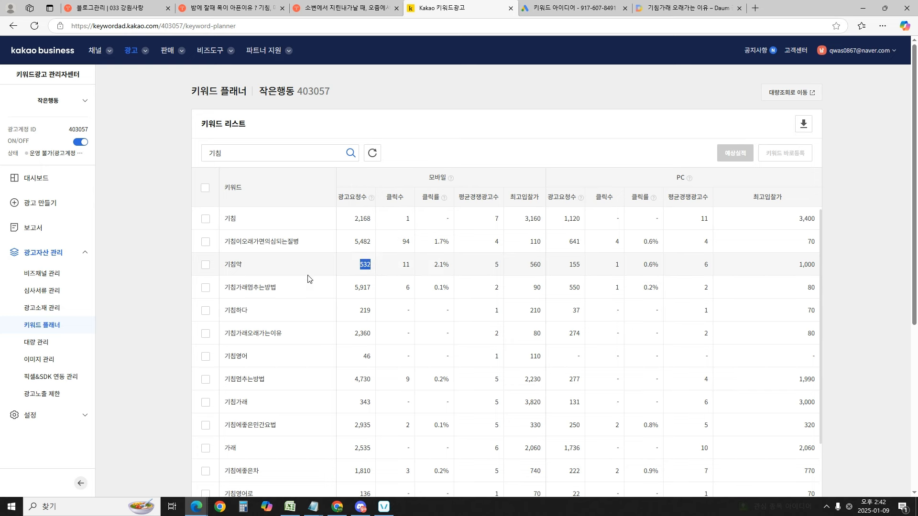
left_click(318, 285)
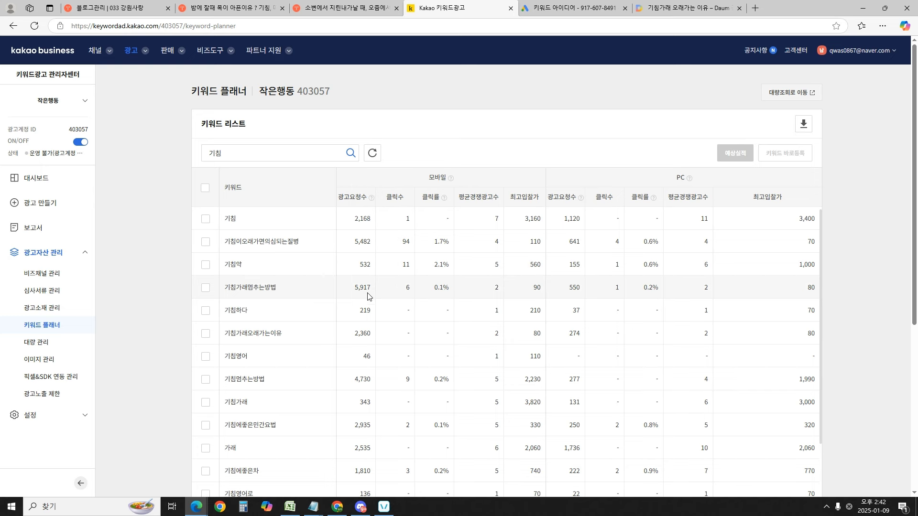
Step: Recheck the 기침약 row, alternately highlighting its mobile and PC 광고요청수 values
double_click(229, 264)
double_click(366, 264)
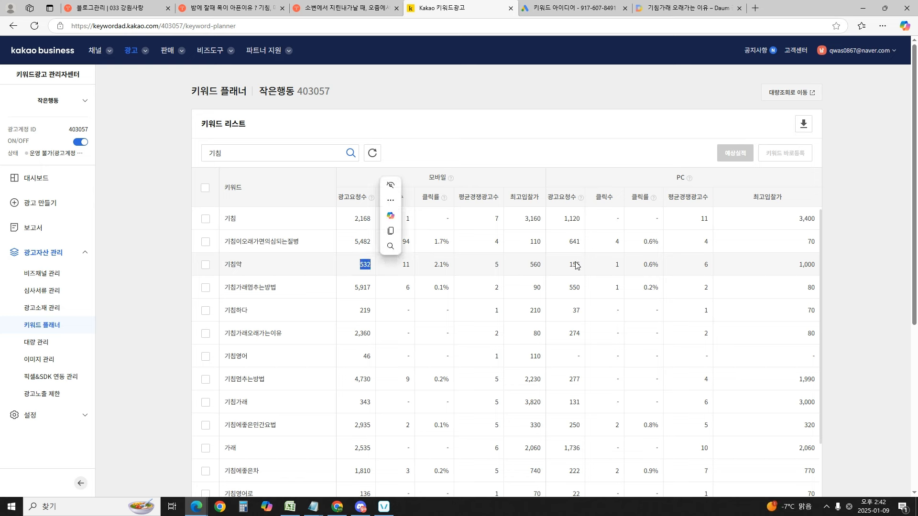
double_click(574, 265)
double_click(373, 265)
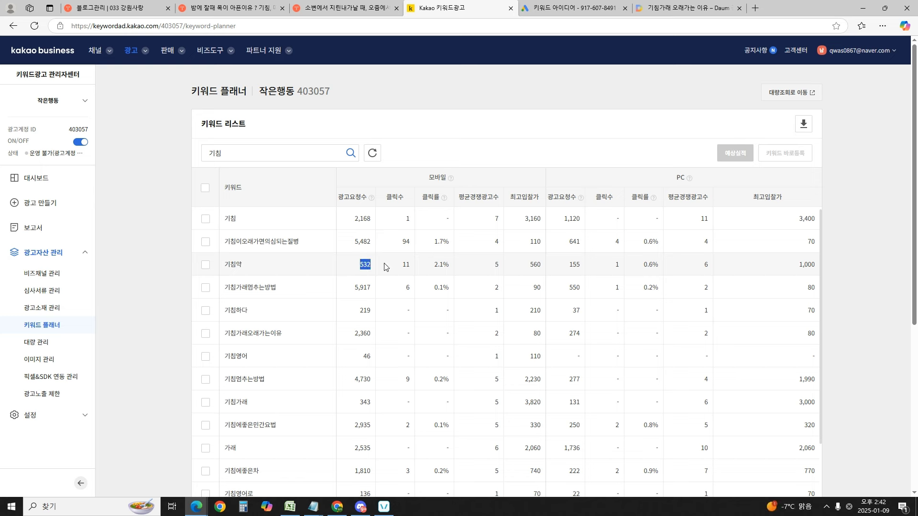
double_click(574, 265)
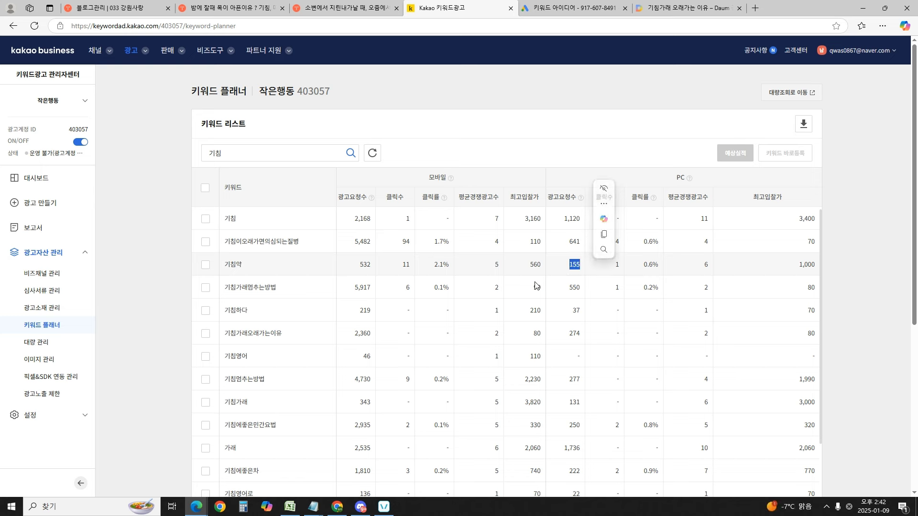
double_click(365, 265)
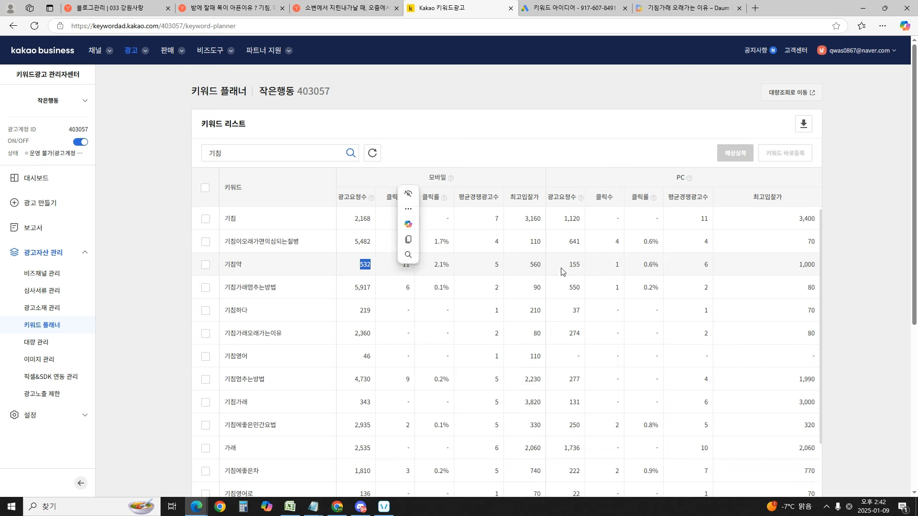
double_click(574, 264)
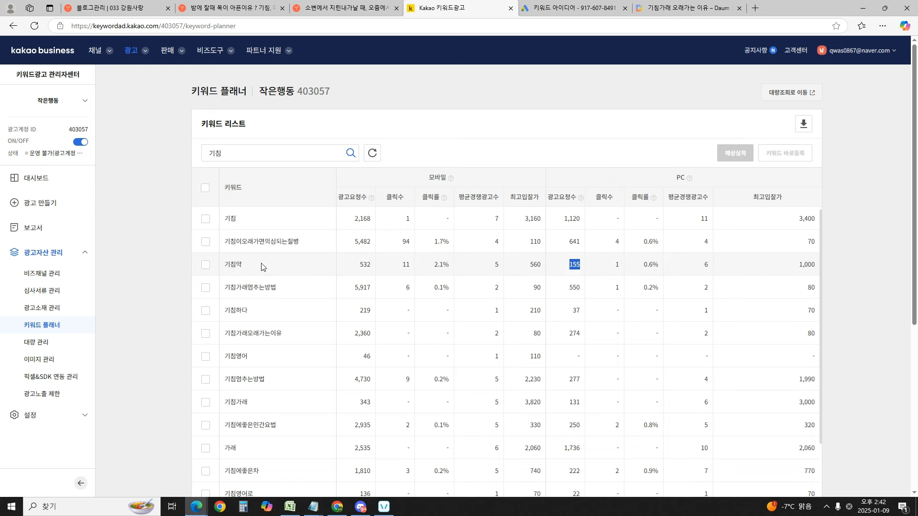
Step: Highlight the keyword names 기침약 and 기침가래멈추는방법 in the keyword list
double_click(235, 264)
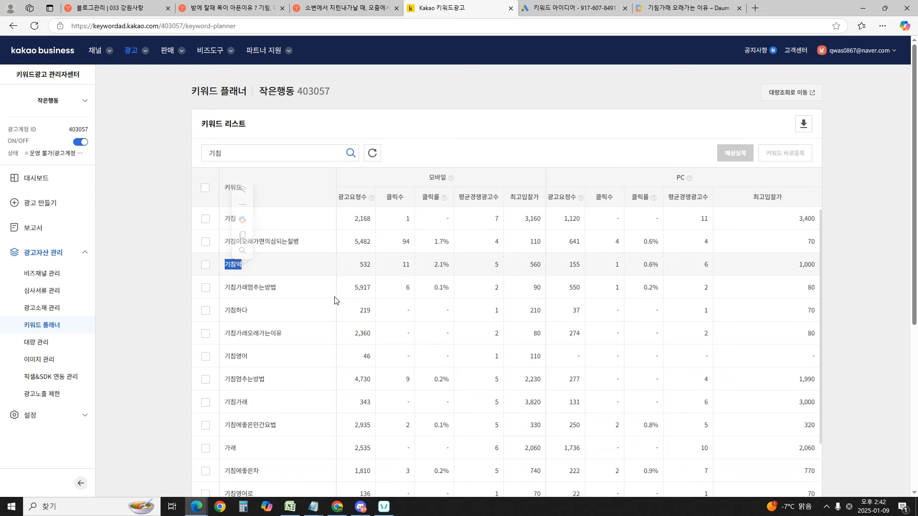
double_click(286, 288)
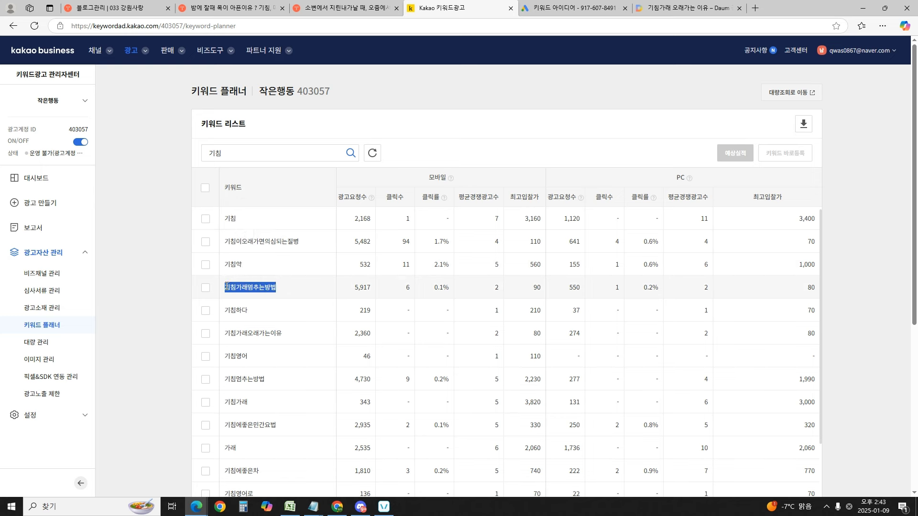
Step: Highlight the keyword 기침약 and compare its mobile and PC 광고요청수 values once more
left_click(289, 289)
double_click(247, 269)
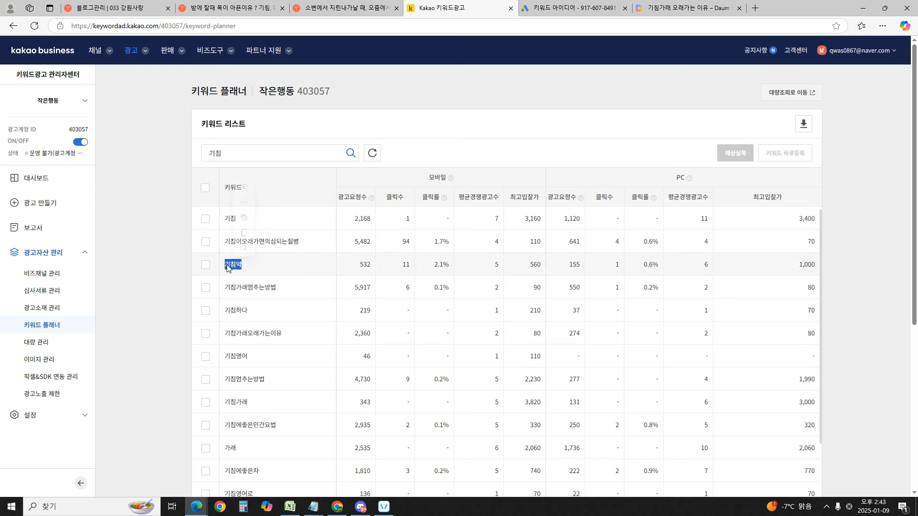
left_click(344, 287)
left_click_drag(359, 264, 452, 265)
double_click(363, 264)
double_click(580, 266)
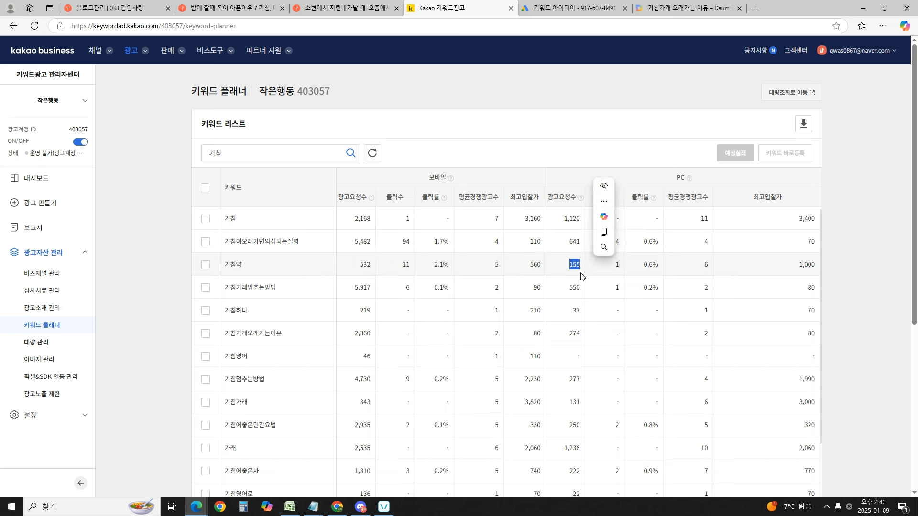
left_click_drag(588, 266, 374, 272)
left_click(359, 271)
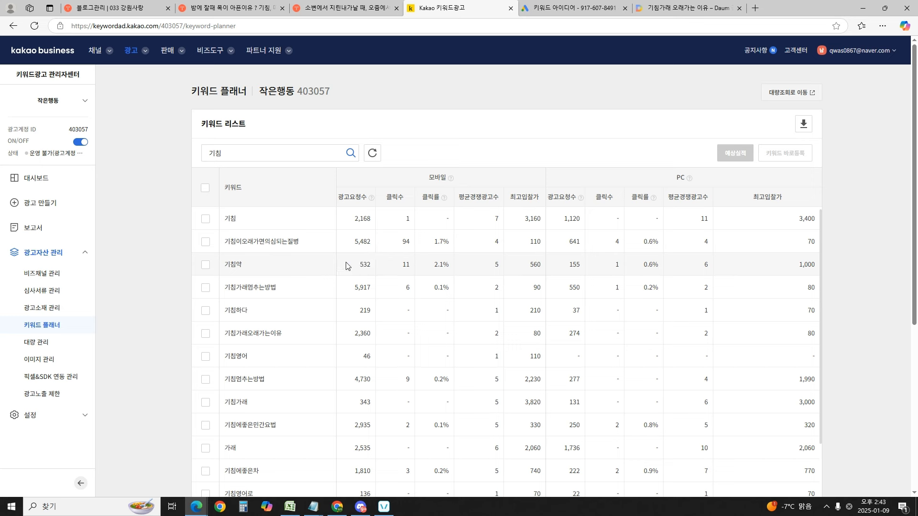
double_click(579, 266)
left_click_drag(524, 270, 224, 266)
left_click(282, 286)
left_click(249, 269)
Step: Look through the rest of the 기침 keyword list, highlighting groups of related keywords from 기침멈추는방법 back up to 기침
scroll(311, 301, "down", 5)
left_click_drag(324, 296, 335, 376)
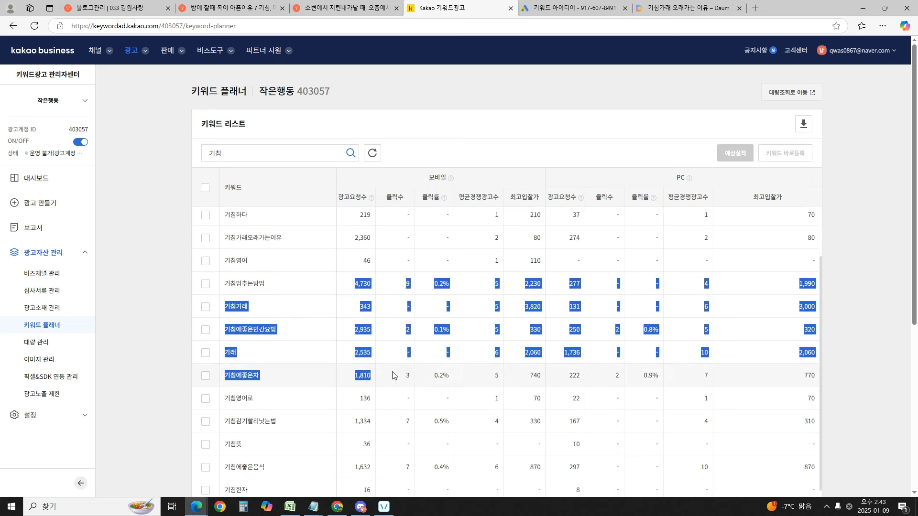
left_click(334, 325)
scroll(333, 325, "down", 5)
scroll(301, 357, "down", 4)
left_click_drag(267, 407, 241, 273)
left_click(222, 223)
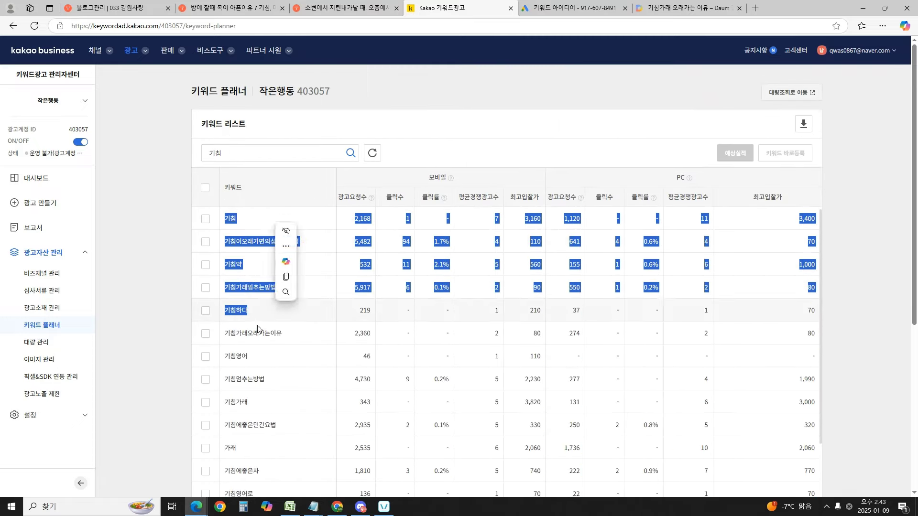
left_click(241, 273)
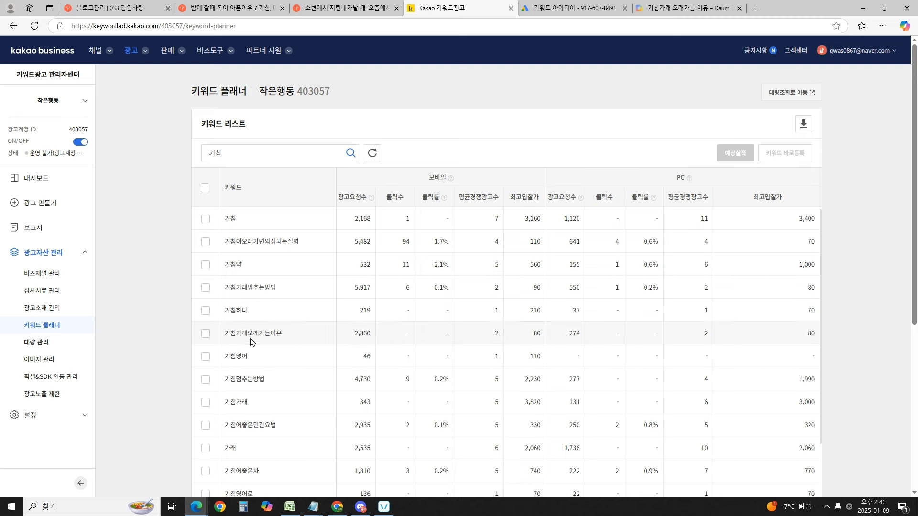
Step: Highlight the keyword names 기침가래오래가는이유 and 기침멈추는방법 in the keyword list
left_click_drag(226, 335, 265, 380)
left_click(223, 340)
double_click(277, 343)
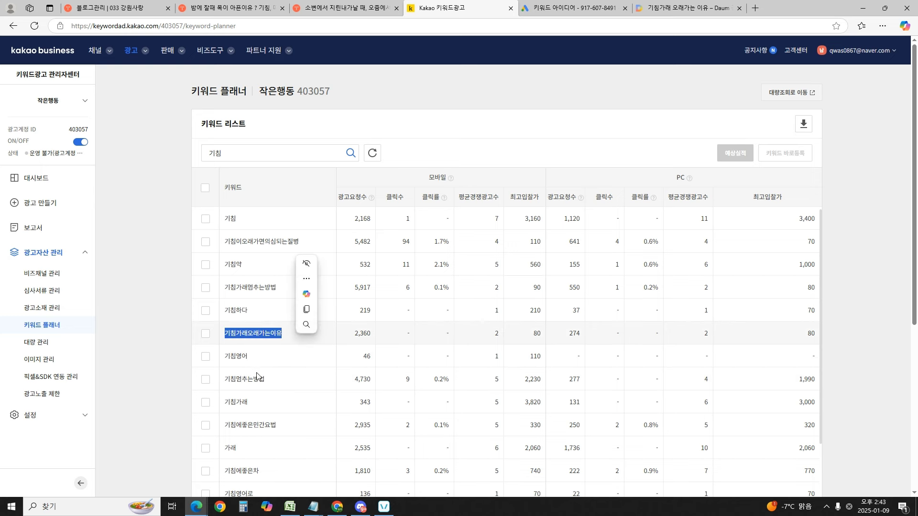
double_click(283, 383)
left_click_drag(235, 334, 287, 337)
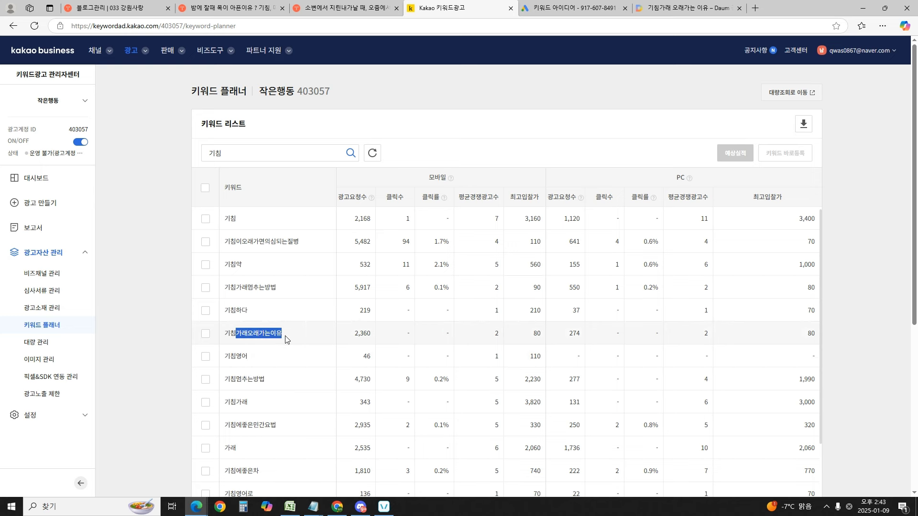
left_click(304, 364)
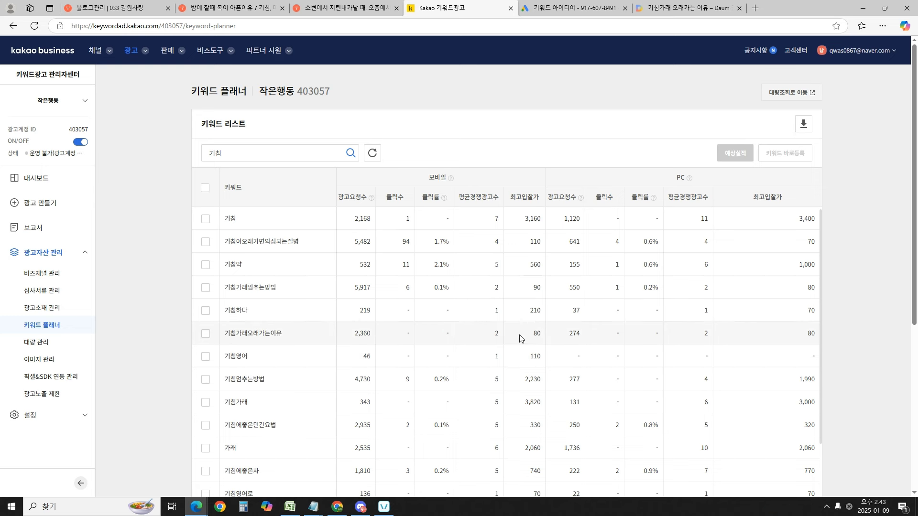
Step: Compare the mobile 최고입찰가 values of 기침가래오래가는이유, 기침하다 and 기침멈추는방법, highlighting individual figures
double_click(537, 334)
double_click(534, 380)
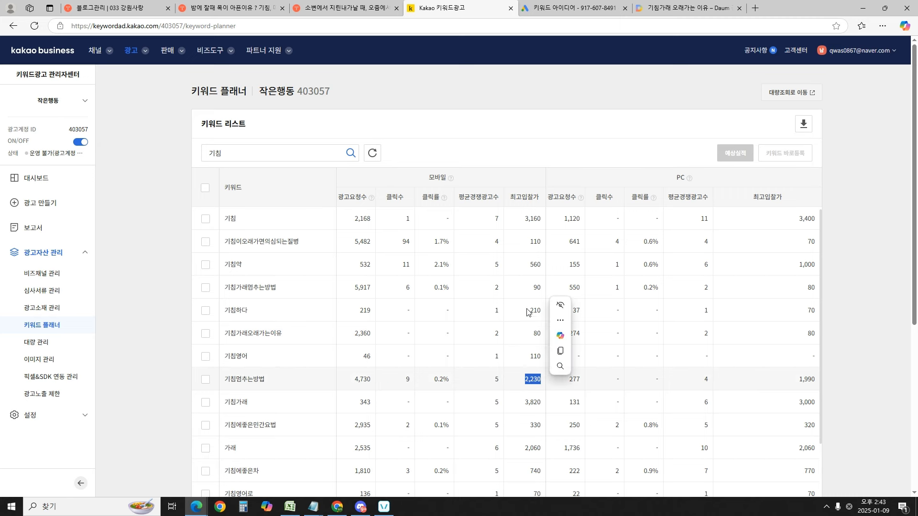
double_click(535, 310)
double_click(538, 381)
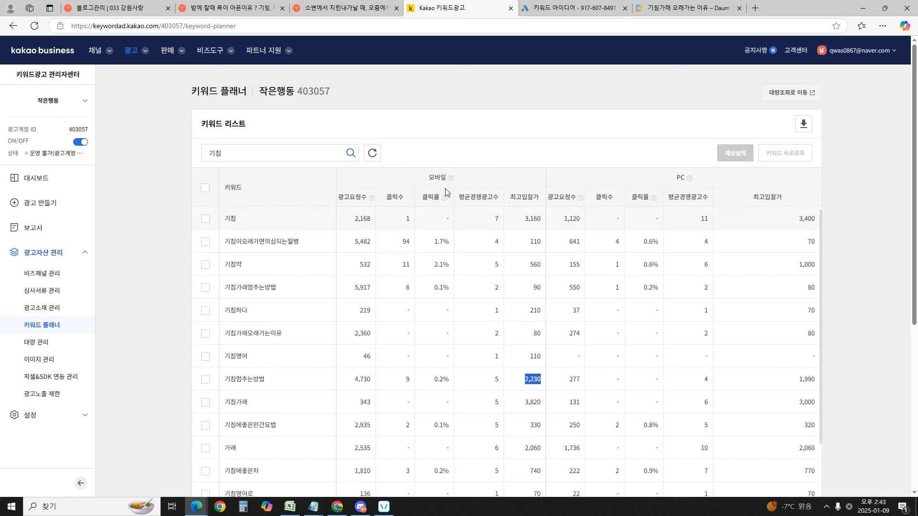
left_click_drag(515, 220, 531, 401)
double_click(532, 379)
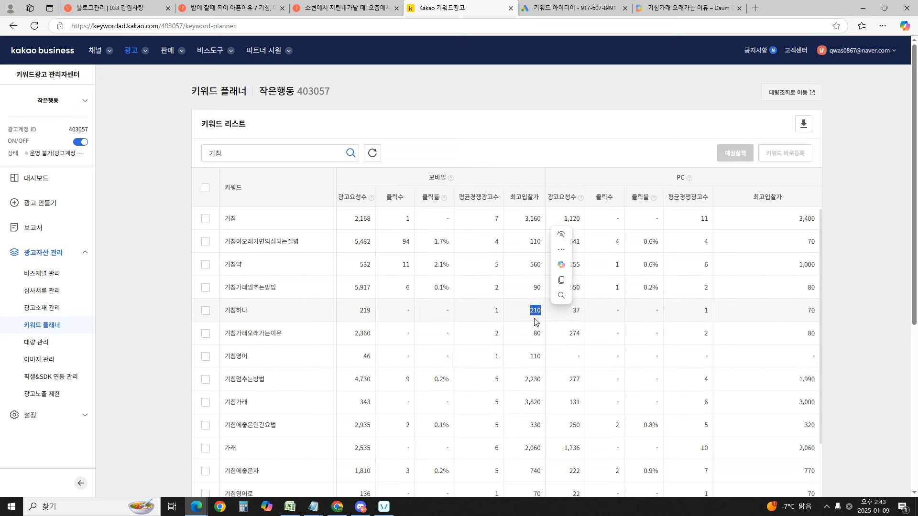
Step: Switch to the Google Ads keyword ideas and examine the 노란 가래 row, highlighting its search volume and bid range
left_click(569, 8)
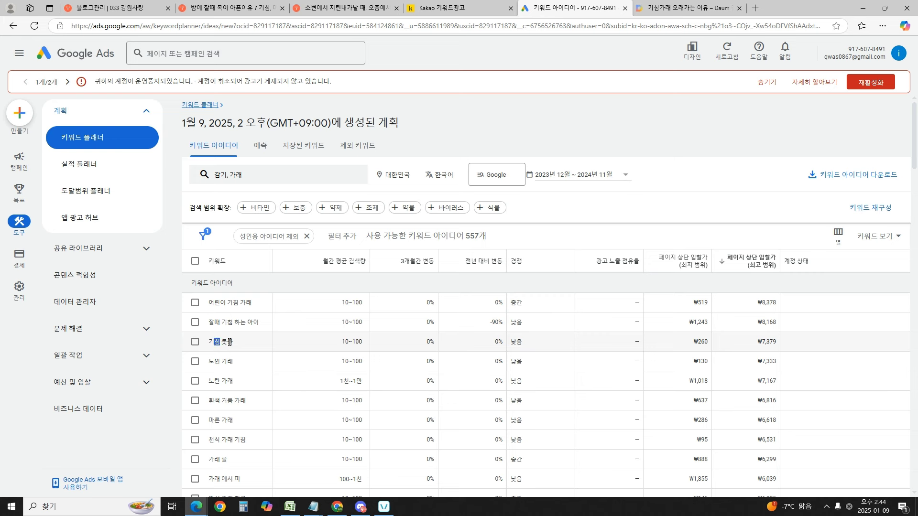
left_click(224, 433)
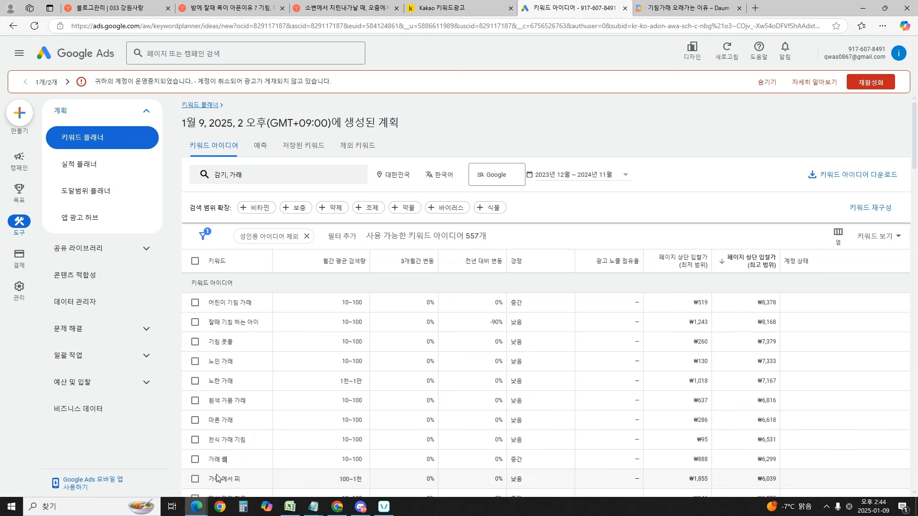
left_click_drag(213, 381, 365, 382)
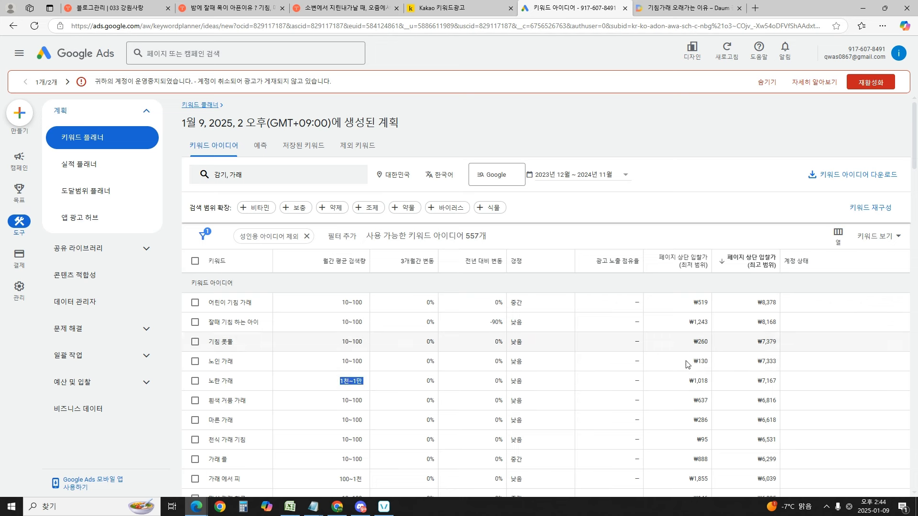
left_click_drag(689, 382, 399, 386)
left_click(778, 386)
left_click(414, 388)
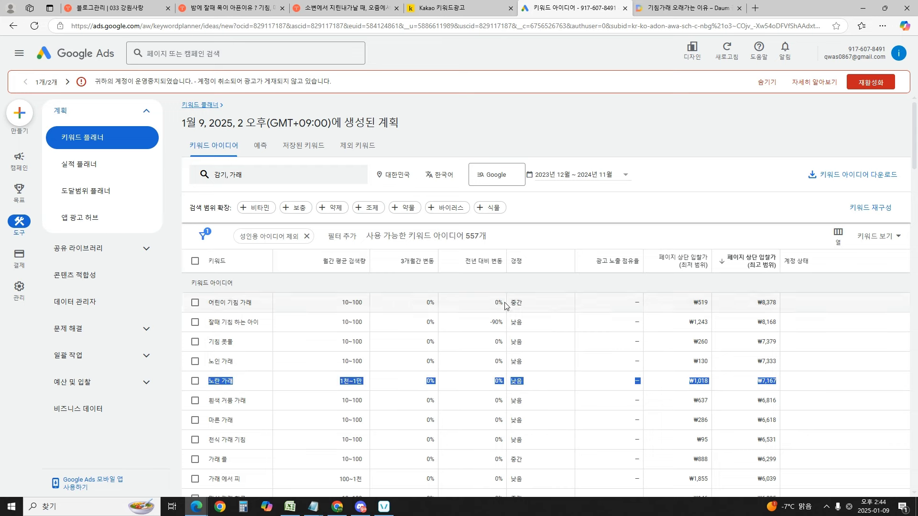
Step: Compare the Kakao keyword planner list with the Google Ads keyword ideas, alternating between the two pages
left_click(463, 6)
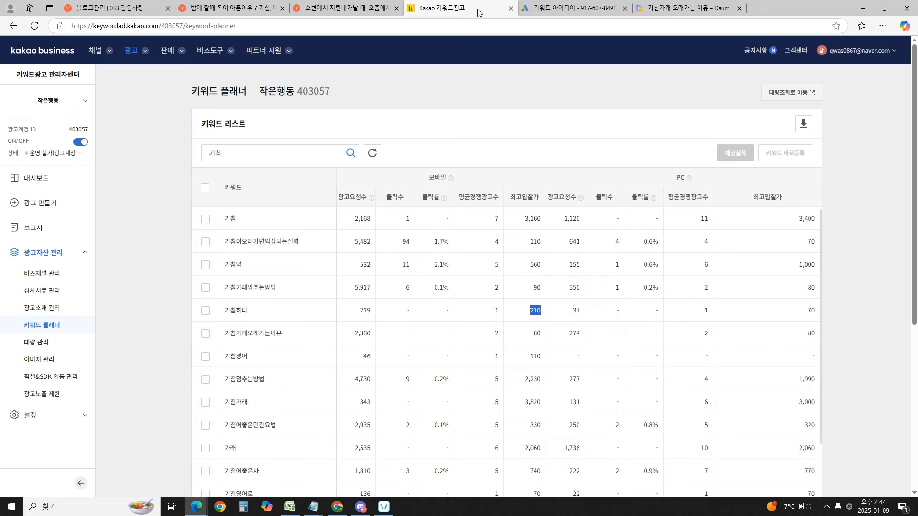
key("ctrl+Tab")
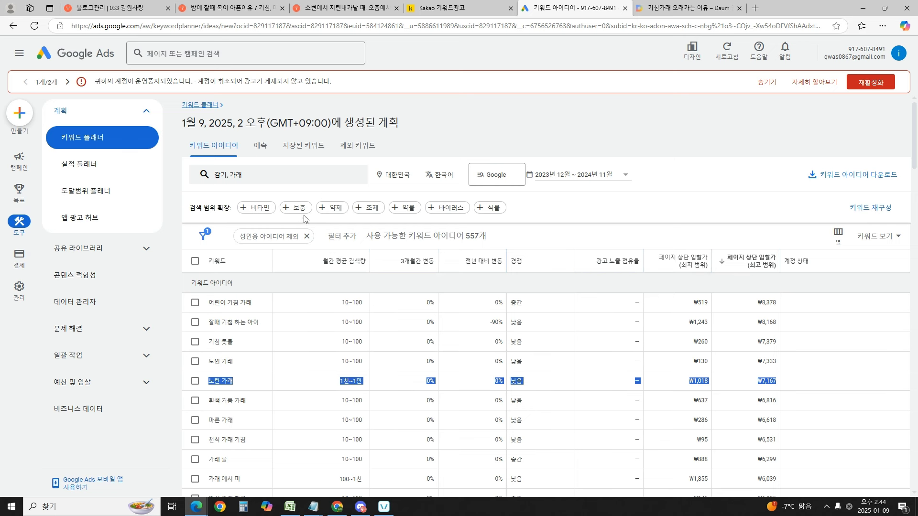
left_click(677, 220)
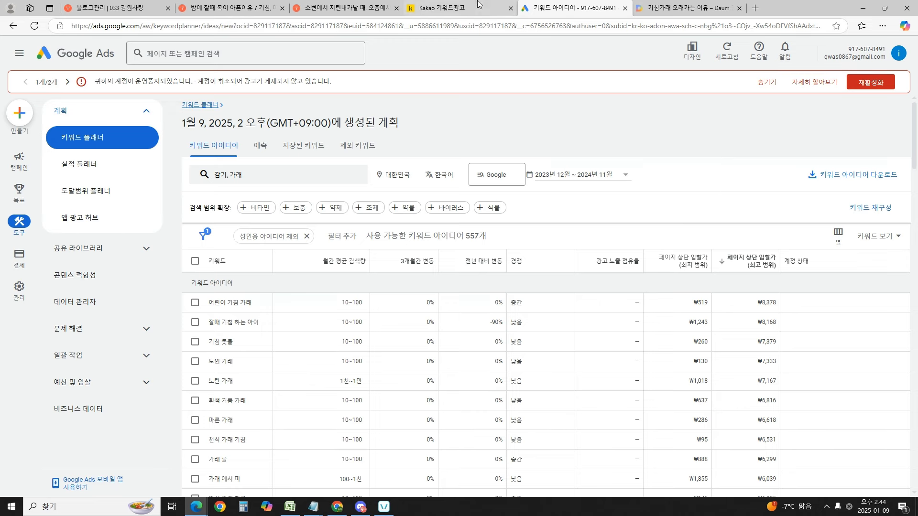
left_click(461, 4)
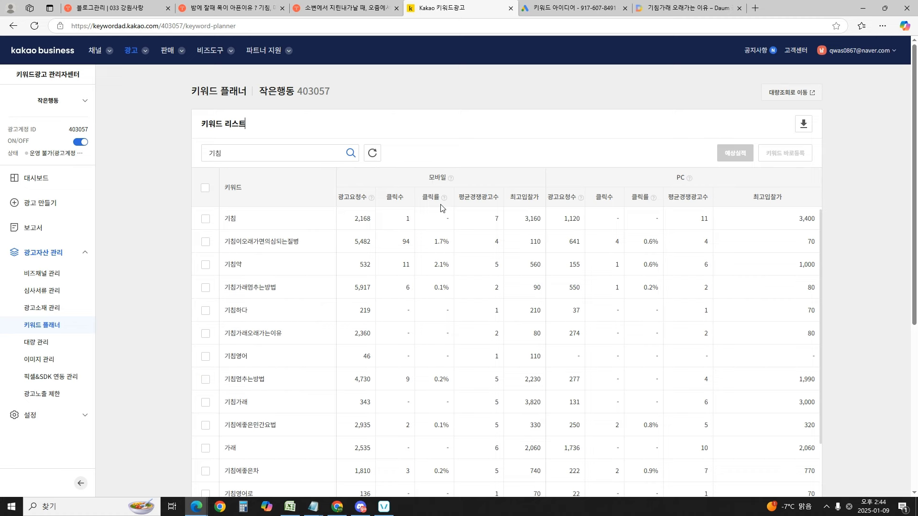
left_click(580, 7)
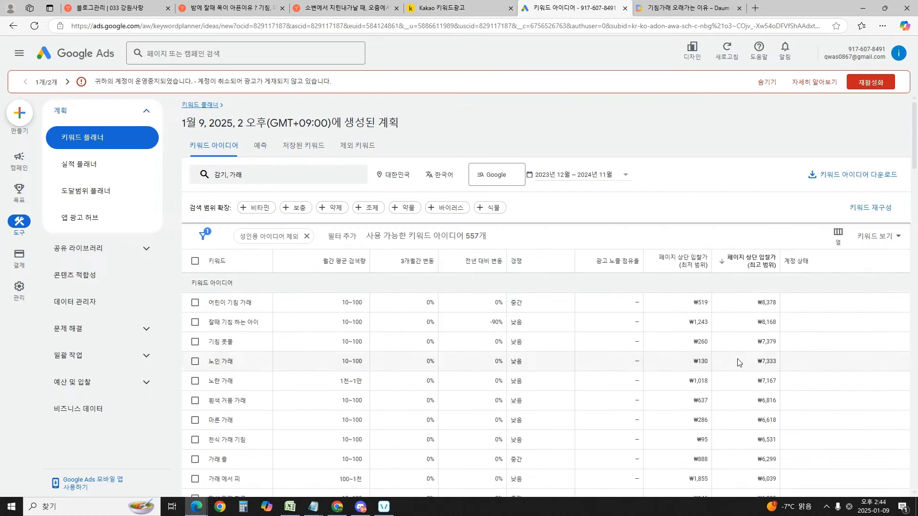
left_click(494, 7)
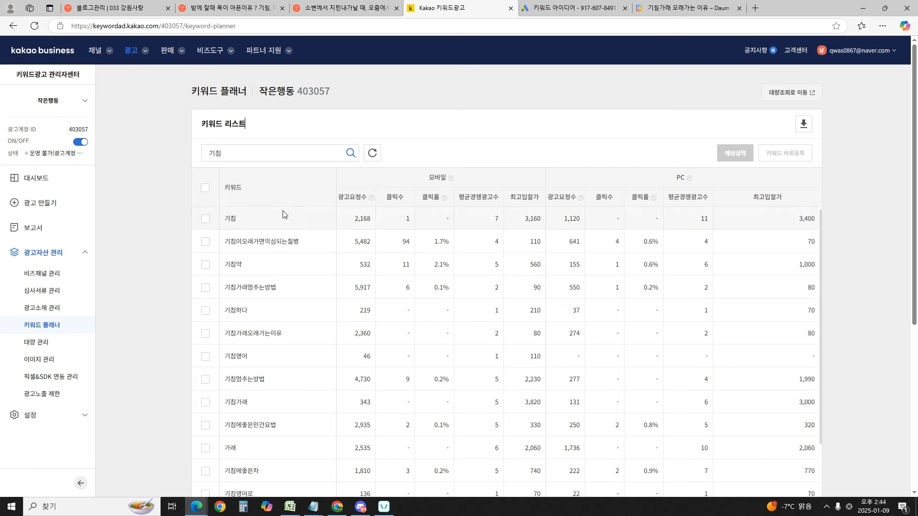
Step: Examine the Kakao mobile 클릭수 column and the rows around 기침가래오래가는이유, plus the keywords further down the list
left_click_drag(178, 179, 534, 353)
left_click(393, 269)
left_click_drag(415, 217, 401, 355)
left_click(410, 330)
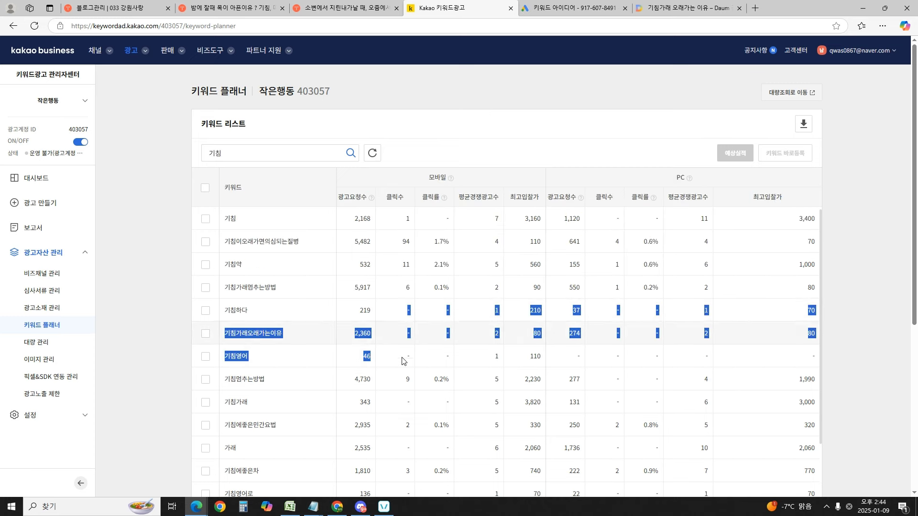
left_click(392, 354)
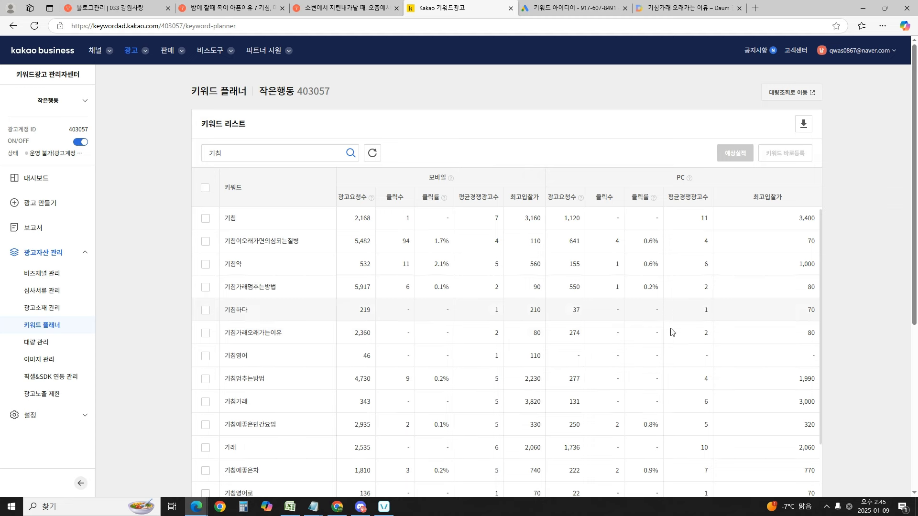
scroll(630, 328, "down", 4)
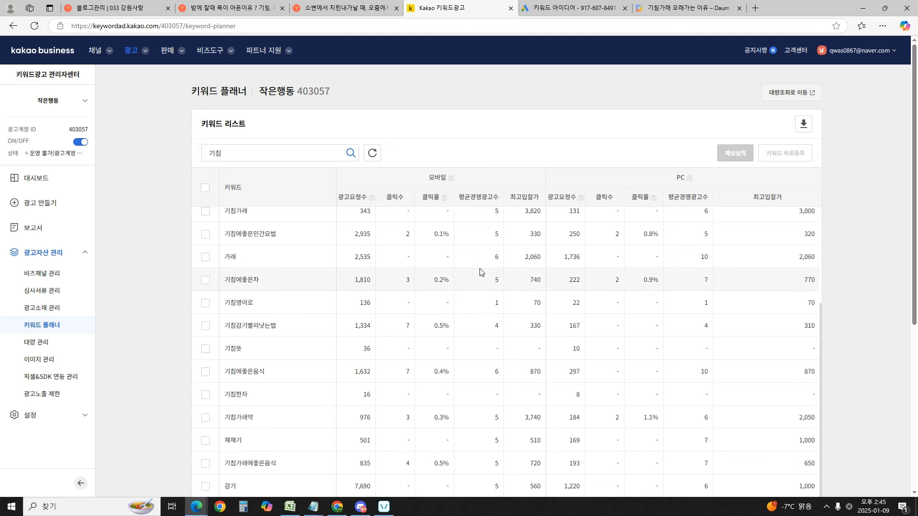
Step: Recheck the Google Ads keyword ideas, return to the Kakao planner and highlight the keyword 기침멈추는방법
left_click(557, 4)
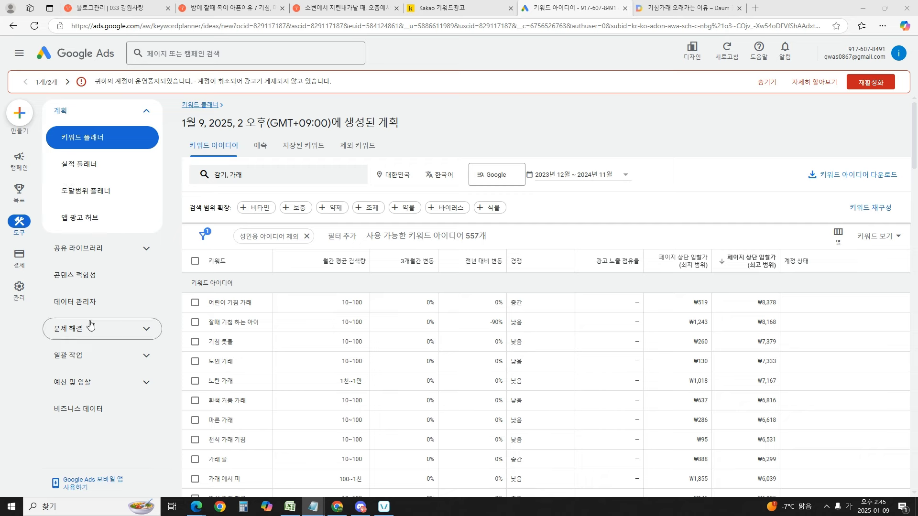
left_click(440, 7)
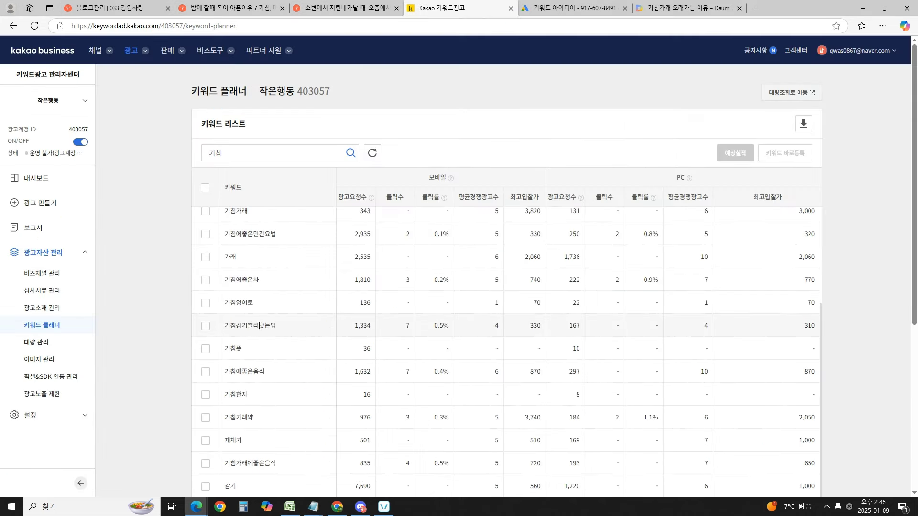
scroll(258, 325, "up", 4)
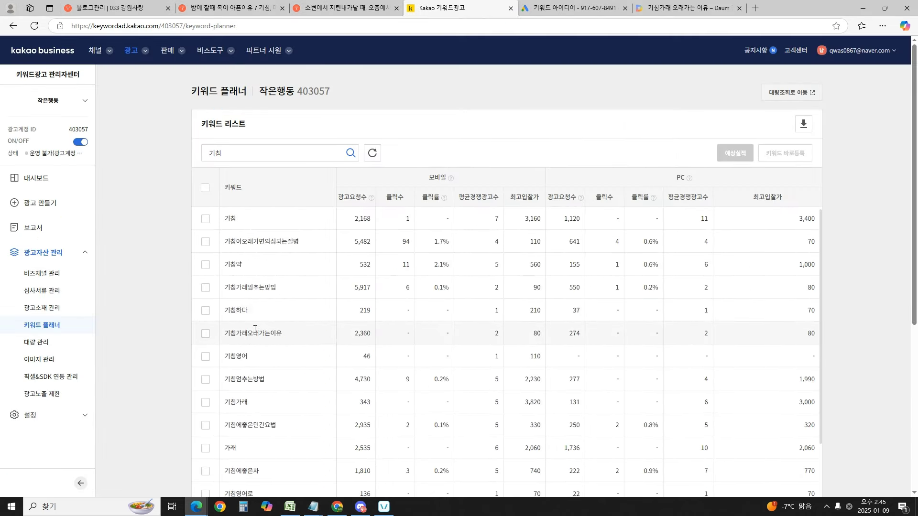
double_click(282, 333)
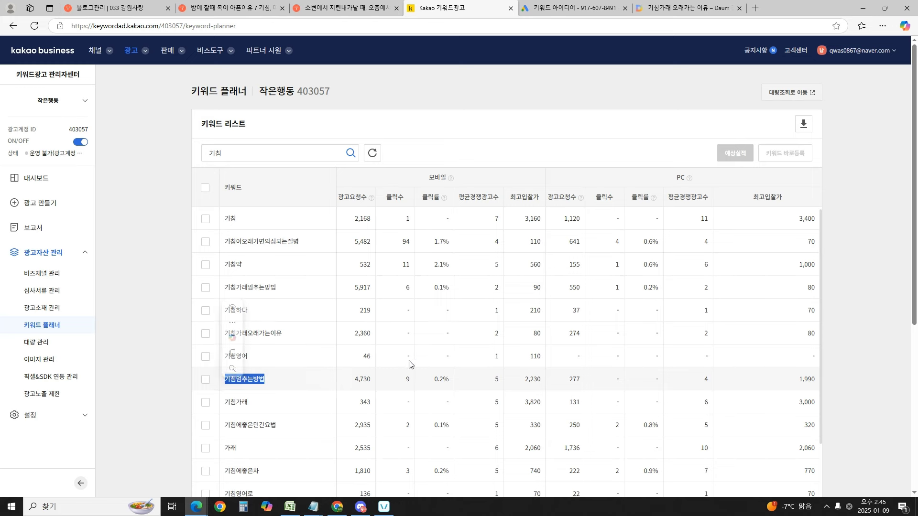
left_click(427, 361)
Step: Switch to the Tistory blog management page and start a new post
left_click(115, 8)
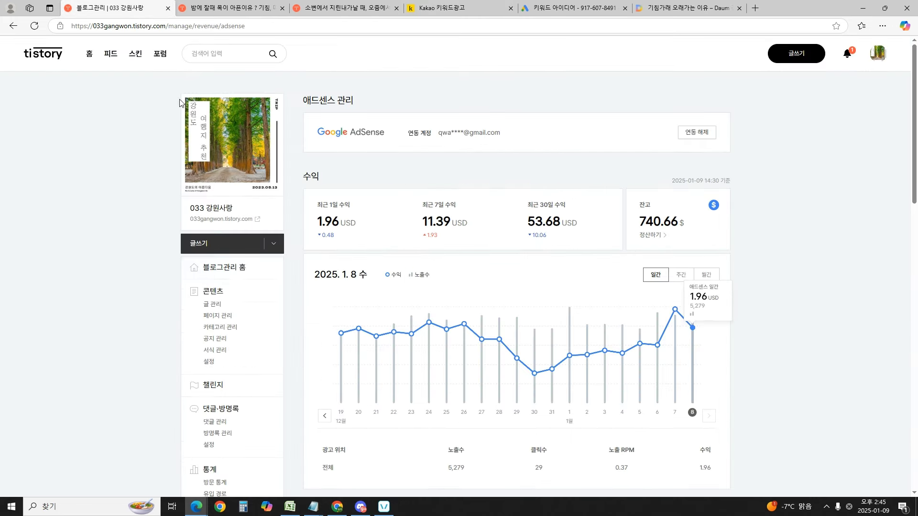
left_click(216, 244)
left_click(506, 88)
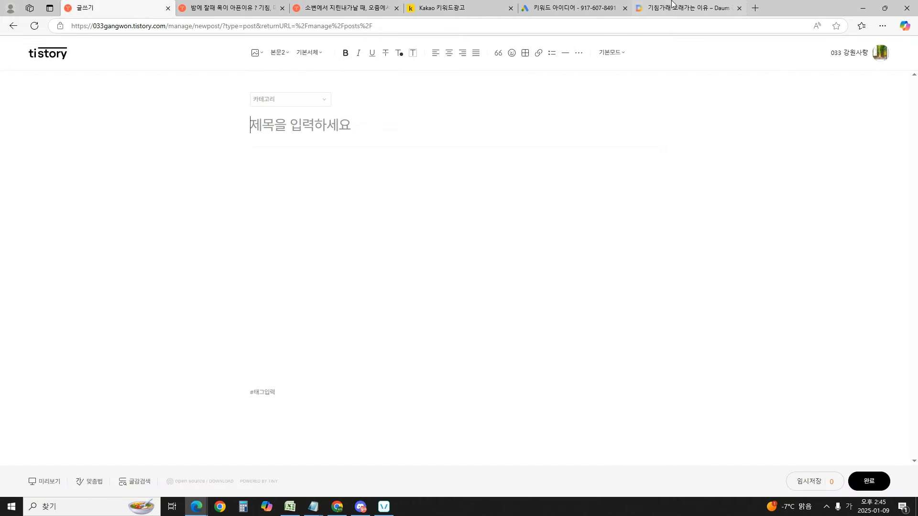
Step: Copy the query "기침가래 오래가는 이유" from the Daum search page and paste it as the new post's title
left_click(673, 5)
key("ctrl+a")
key("ctrl+c")
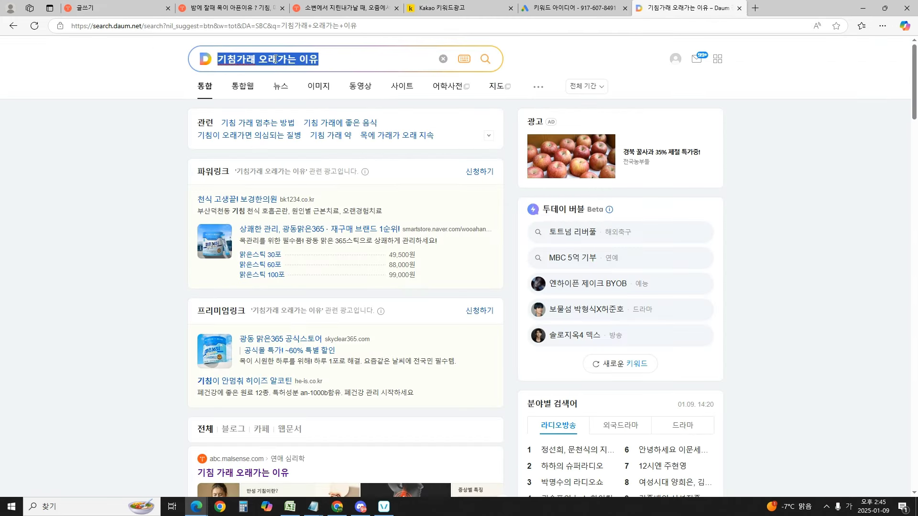
left_click(144, 7)
left_click(281, 125)
key("ctrl+v")
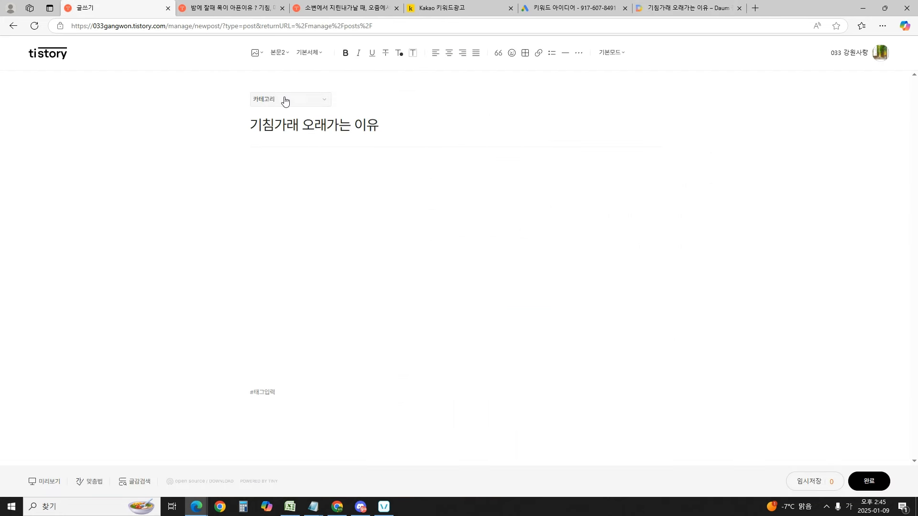
Step: Assign the post to the 몸 건강, 관리하기 category and extend its title with ", 멈추는 방법"
left_click(283, 99)
left_click(294, 152)
type(", 멈추는 방법")
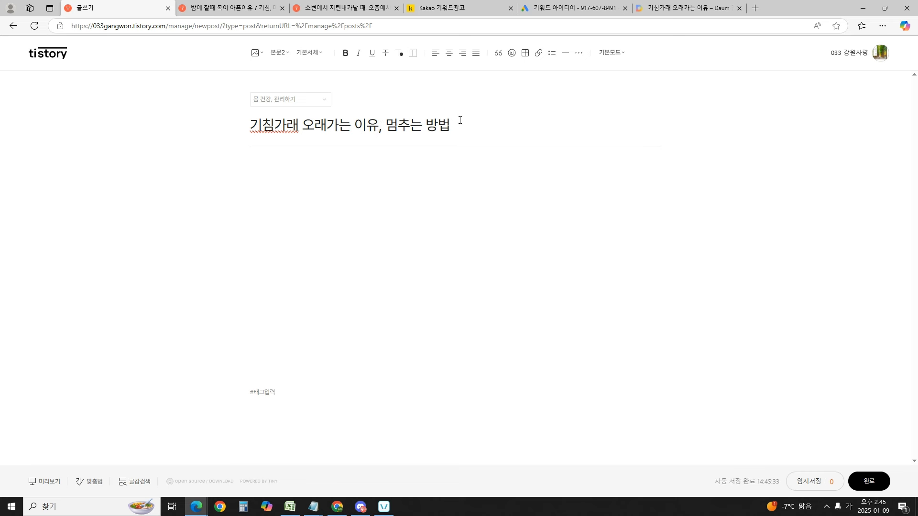
Step: Highlight the post title, switch to the Gemini window and expand the full prompt about long-lasting cough and phlegm
left_click(414, 152)
left_click_drag(470, 127, 161, 125)
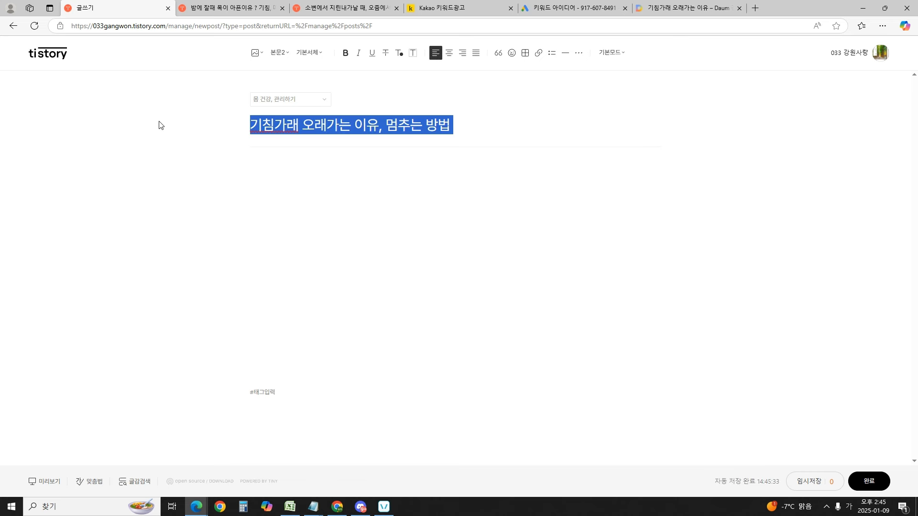
left_click(382, 200)
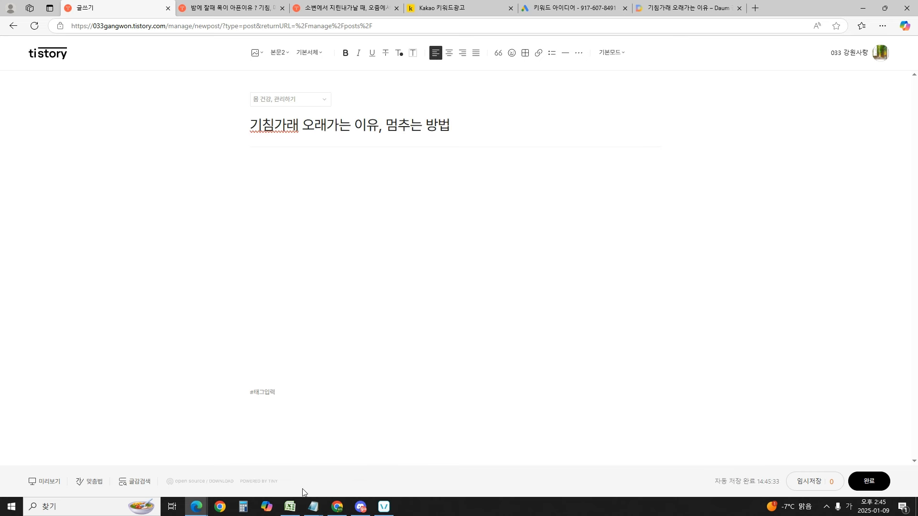
left_click(196, 507)
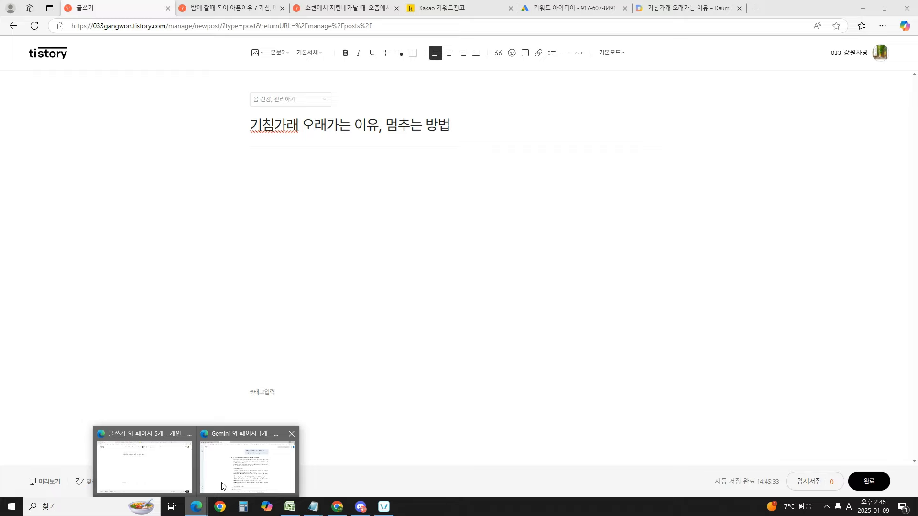
left_click(251, 476)
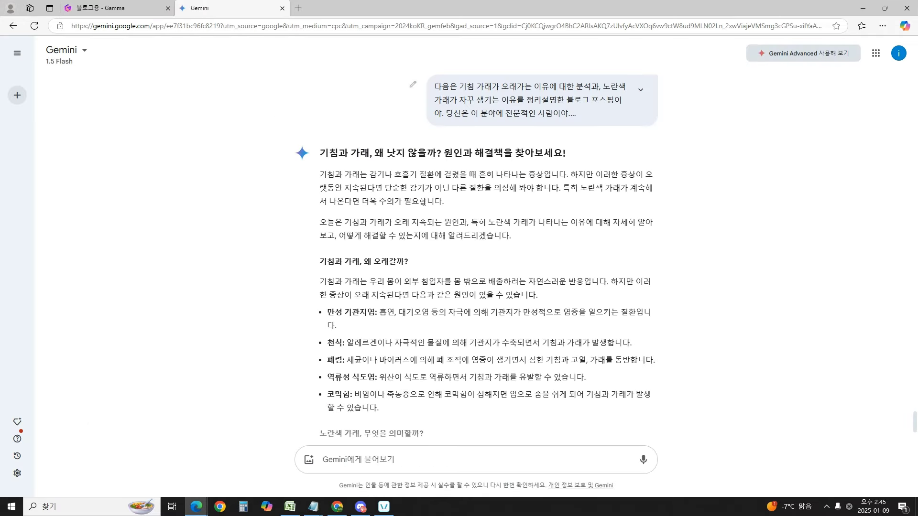
left_click(642, 91)
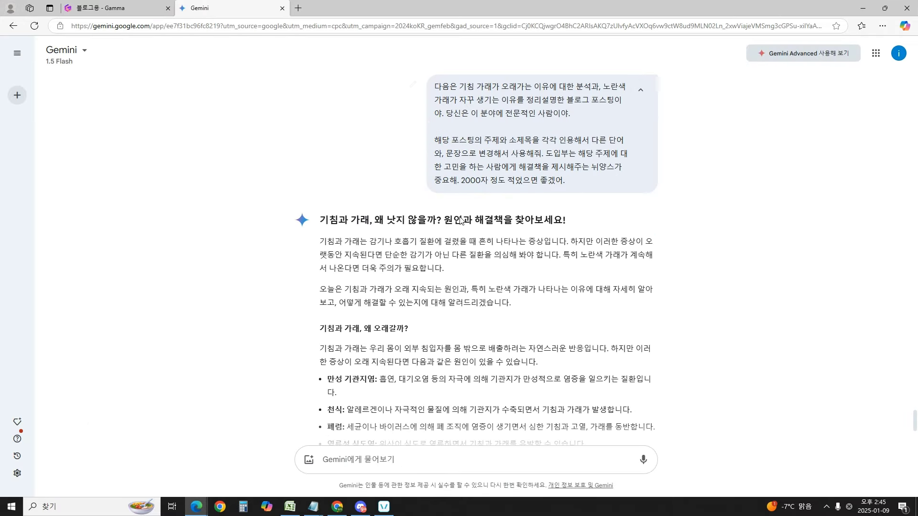
Step: Review and highlight the whole Gemini prompt requesting a reworded blog post of about 2000 characters
left_click_drag(437, 86, 570, 102)
left_click(581, 100)
left_click_drag(441, 100, 553, 114)
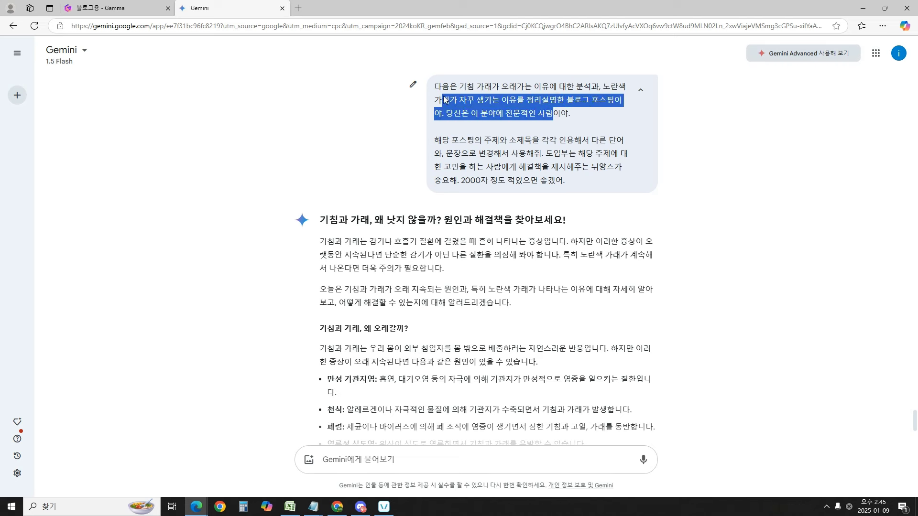
left_click(467, 110)
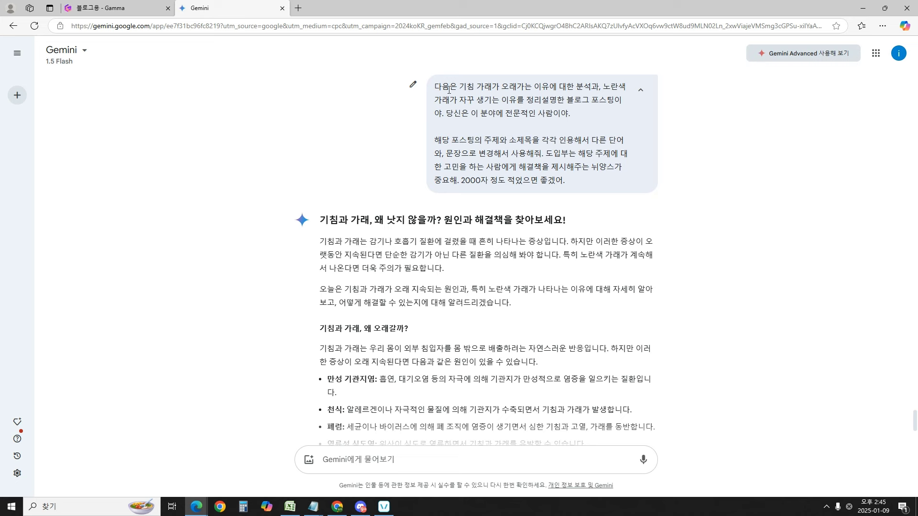
mouse_move(434, 87)
left_mouse_down()
mouse_move(532, 173)
mouse_move(502, 167)
mouse_move(565, 181)
mouse_move(436, 87)
left_mouse_up()
left_click(484, 149)
left_click_drag(575, 187, 434, 86)
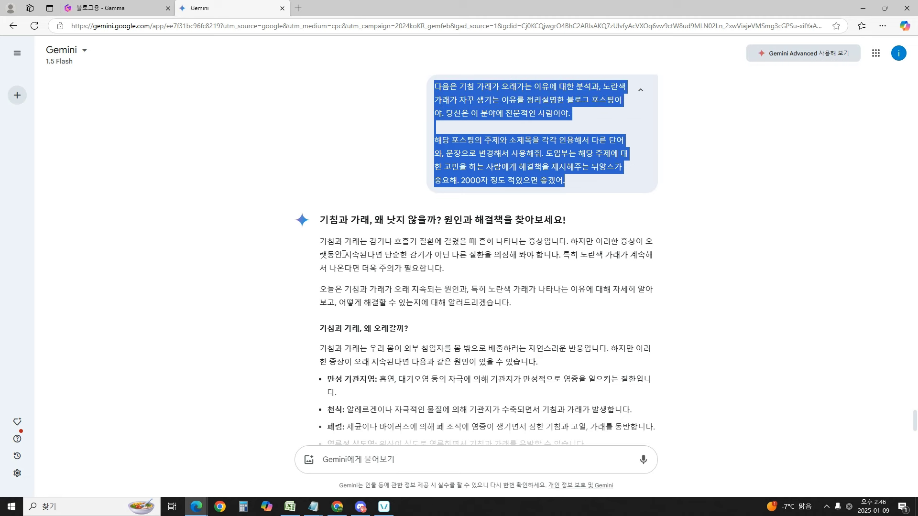
Step: Read through Gemini's answer on cough and phlegm, from its headline and introduction to the advice on yellow phlegm
left_click_drag(319, 221, 522, 335)
scroll(527, 340, "down", 1)
left_click(427, 254)
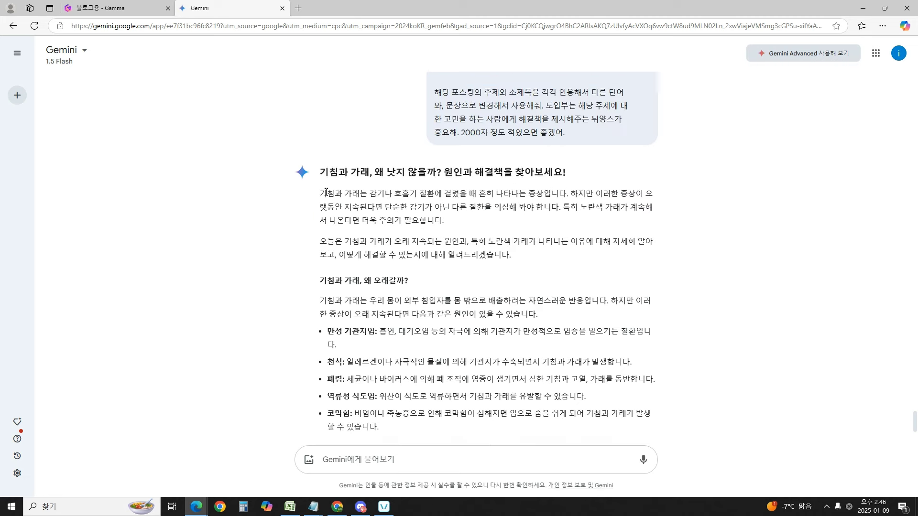
left_click_drag(320, 173, 520, 293)
left_click(466, 314)
scroll(402, 314, "down", 5)
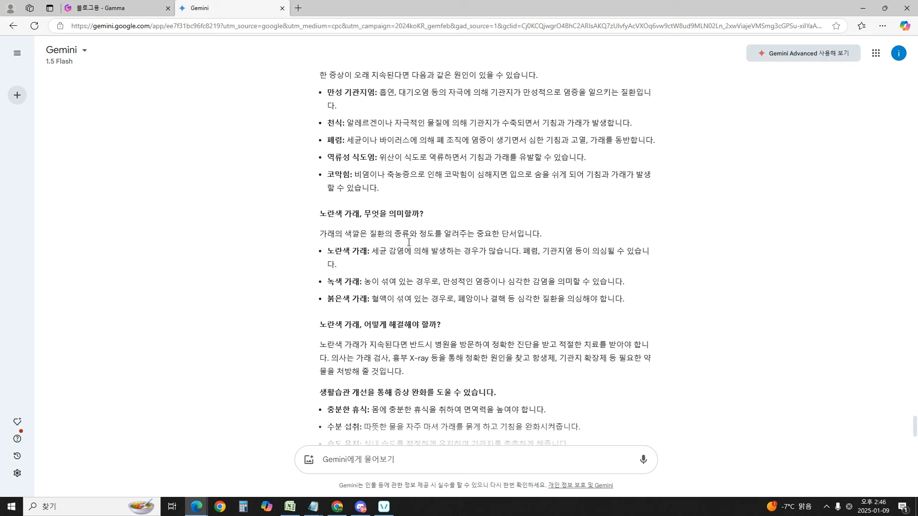
scroll(420, 217, "down", 2)
scroll(436, 232, "up", 4)
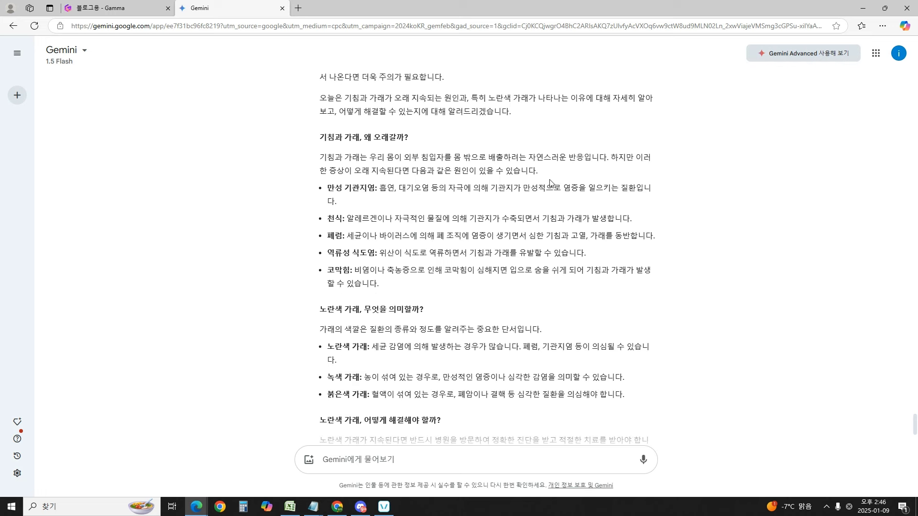
scroll(379, 182, "up", 2)
scroll(363, 167, "up", 3)
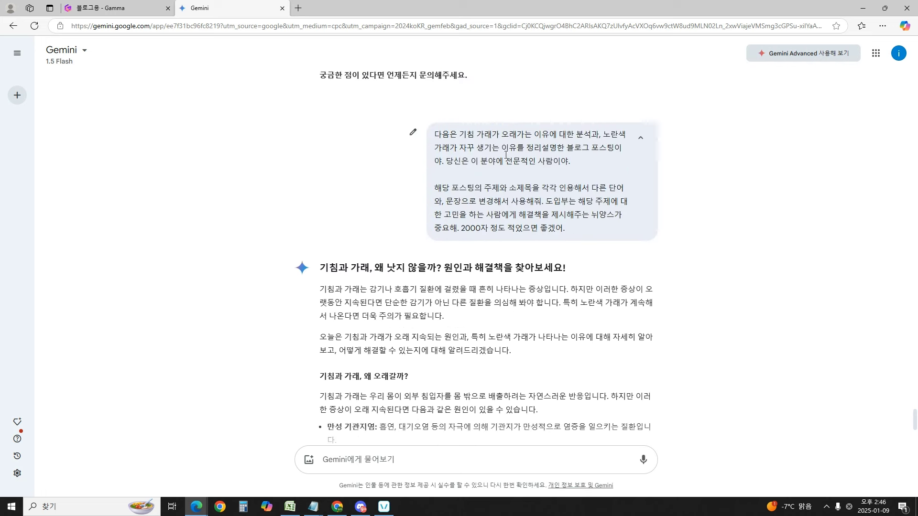
Step: Copy Gemini's answer from the opening paragraph through the conclusion and paste it into the Tistory post body
left_click_drag(322, 288, 546, 410)
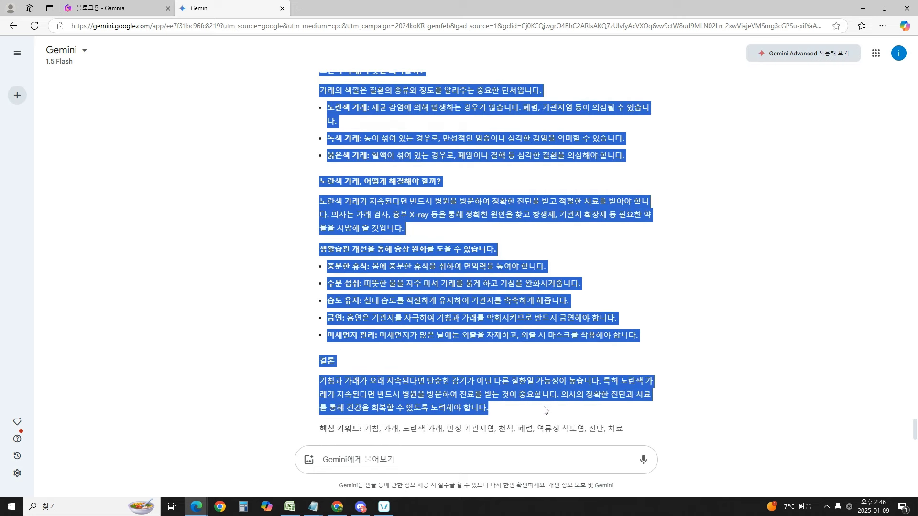
scroll(337, 320, "down", 1)
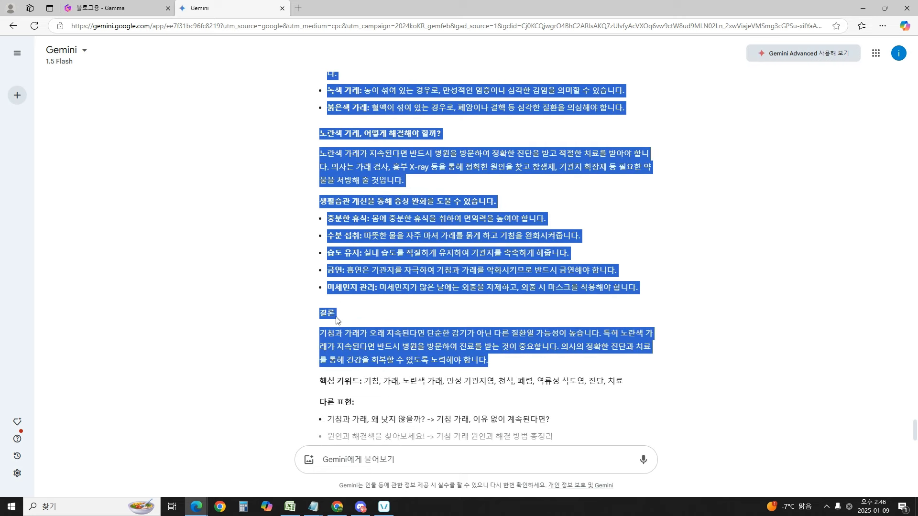
left_click_drag(726, 5, 0, 67)
left_click(330, 250)
type("기침과 가래는 감기나 호흡기 질환에 걸렸을 때 흔히 나타나는 증상입니다. 하지만 이러한 증상이 오랫동안 지속된다면 단순한 감기가 아닌 다른 질환을 의심해 봐야 합니다. 특히 노란색 가래가 계속해서 나온다면 더욱 주의가 필요합니다. 오늘은 기침과 가래가 오래 지속되는 원인과, 특히 노란색 가래가 나타나는 이유에 대해 자세히 알아보고, 어떻게 해결할 수 있는지에 대해 알려드리겠습니다. 기침과 가래, 왜 오래갈까? 기침과 가래는 우리 몸이 외부 침입자를 몸 밖으로 배출하려는 자연스러운 반응입니다. 하지만 이러한 증상이 오래 지속된다면 다음과 같은 원인이 있을 수 있습니다. 만성 기관지염: 흡연, 대기오염 등의 자극에 의해 기관지가 만성적으로 염증을 일으키는 질환입니다. 천식: 알레르겐이나 자극적인 물질에 의해 기관지가 수축되면서 기침과 가래가 발생합니다. 폐렴: 세균이나 바이러스에 의해 폐 조직에 염증이 생기면서 심한 기침과 고열, 가래를 동반합니다. 역류성 식도염: 위산이 식도로 역류하면서 기침과 가래를 유발할 수 있습니다. 코막힘: 비염이나 축농증으로 인해 코막힘이 심해지면 입으로 숨을 쉬게 되어 기침과 가래가 발생할 수 있습니다. 노란색 가래, 무엇을 의미할까? 가래의 색깔은 질환의 종류와 정도를 알려주는 중요한 단서입니다. 노란색 가래: 세균 감염에 의해 발생하는 경우가 많습니다. 폐렴, 기관지염 등이 의심될 수 있습니다. 녹색 가래: 농이 섞여 있는 경우로, 만성적인 염증이나 심각한 감염을 의미할 수 있습니다. 붉은색 가래: 혈액이 섞여 있는 경우로, 폐암이나 결핵 등 심각한 질환을 의심해야 합니다. 노란색 가래, 어떻게 해결해야 할까? 노란색 가래가 지속된다면 반드시 병원을 방문하여 정확한 진단을 받고 적절한 치료를 받아야 합니다. 의사는 가래 검사, 흉부 X-ray 등을 통해 정확한 원인을 찾고 항생제, 기관지 확장제 등 필요한 약물을 처방해 줄 것입니다. 생활습관 개선을 통해 증상 완화를 도울 수 있습니다. 충분한 휴식: 몸에 충분한 휴식을 취하여 면역력을 높여야 합니다. 수분 섭취: 따뜻한 물을 자주 마셔 가래를 묽게 하고 기침을 완화시켜줍니다. 습도 유지: 실내 습도를 적절하게 유지하여 기관지를 촉촉하게 해줍니다. 금연: 흡연은 기관지를 자극하여 기침과 가래를 악화시키므로 반드시 금연해야 합니다. 미세먼지 관리: 미세먼지가 많은 날에는 외출을 자제하고, 외출 시 마스크를 착용해야 합니다. 결론 기침과 가래가 오래 지속된다면 단순한 감기가 아닌 다른 질환일 가능성이 높습니다. 특히 노란색 가래가 지속된다면 반드시 병원을 방문하여 진료를 받는 것이 중요합니다. 의사의 정확한 진단과 치료를 통해 건강을 회복할 수 있도록 노력해야 합니다.")
scroll(365, 294, "down", 1)
scroll(365, 294, "down", 6)
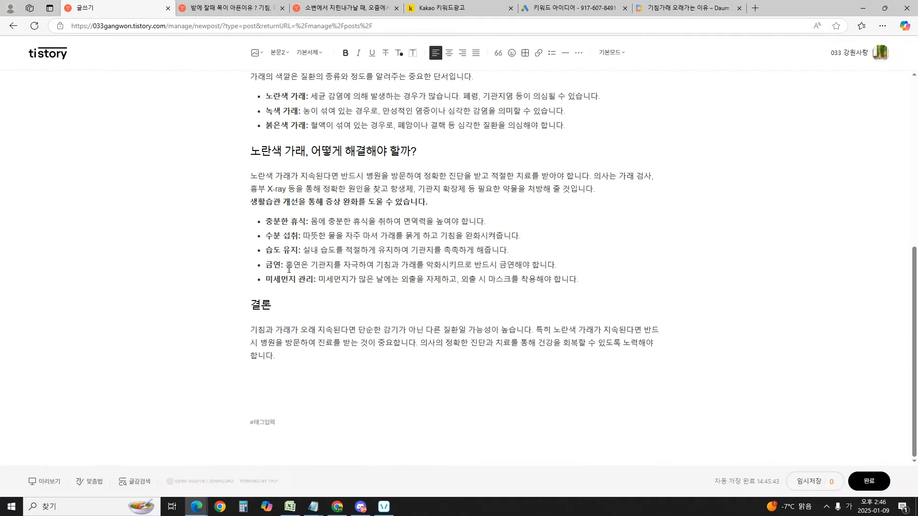
Step: Delete the 결론 heading from the post and copy the entire body text
double_click(258, 305)
key("BackSpace")
key("BackSpace")
scroll(305, 286, "up", 5)
key("ctrl+a")
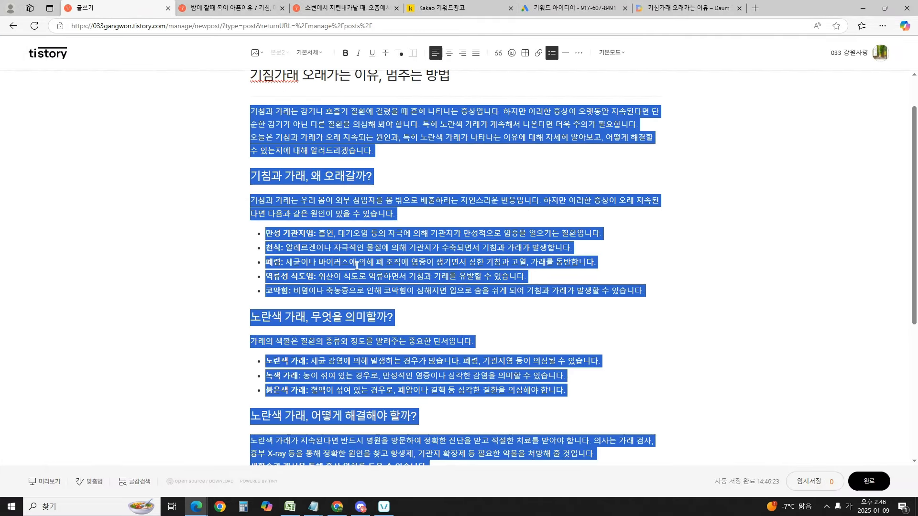
left_click(389, 233)
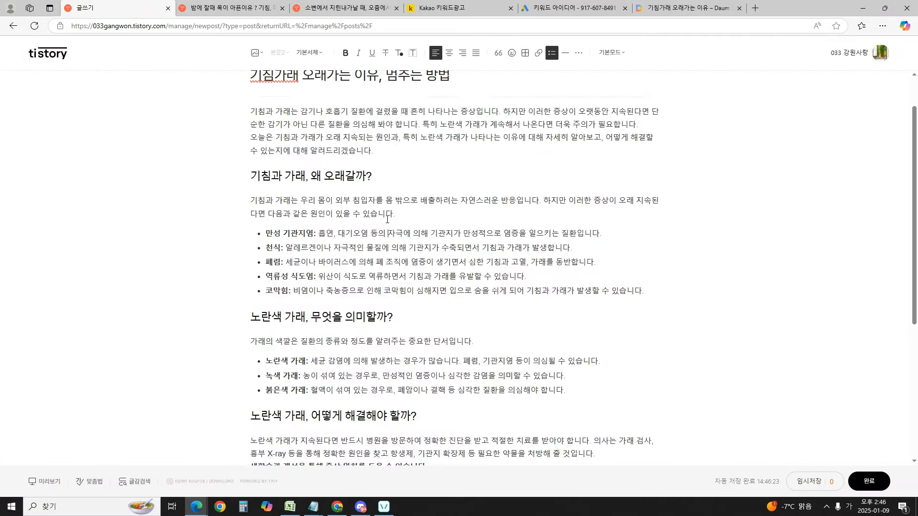
Step: Switch to the window with the Gamma workspace and search Naver for "감마 AI" in a new tab
left_click_drag(917, 147, 540, 148)
double_click(558, 147)
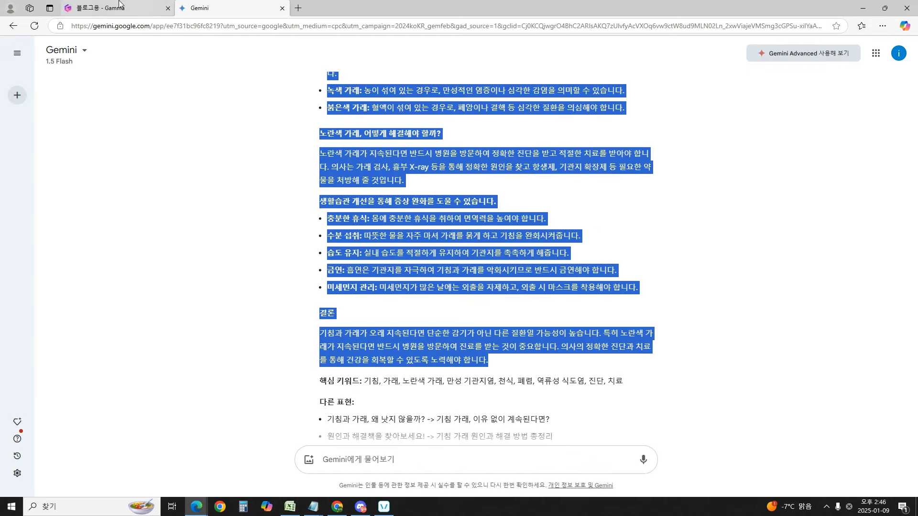
left_click(118, 3)
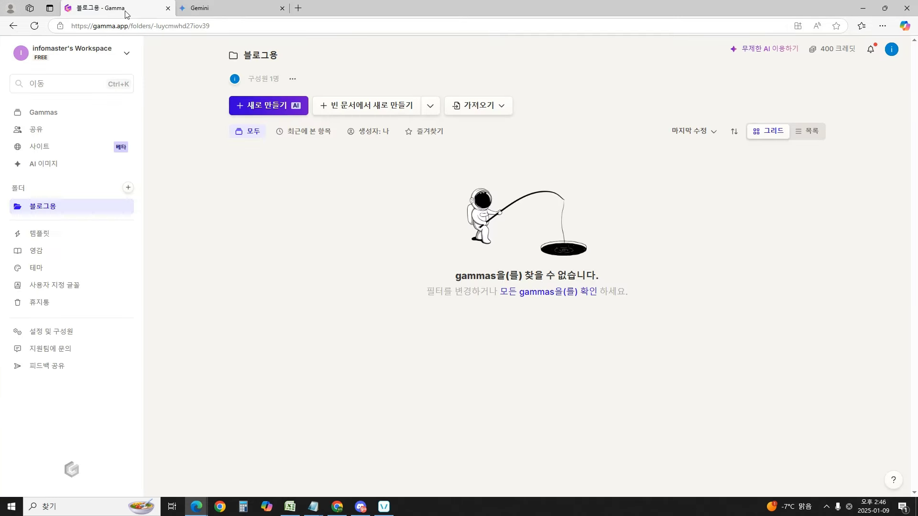
left_click(298, 8)
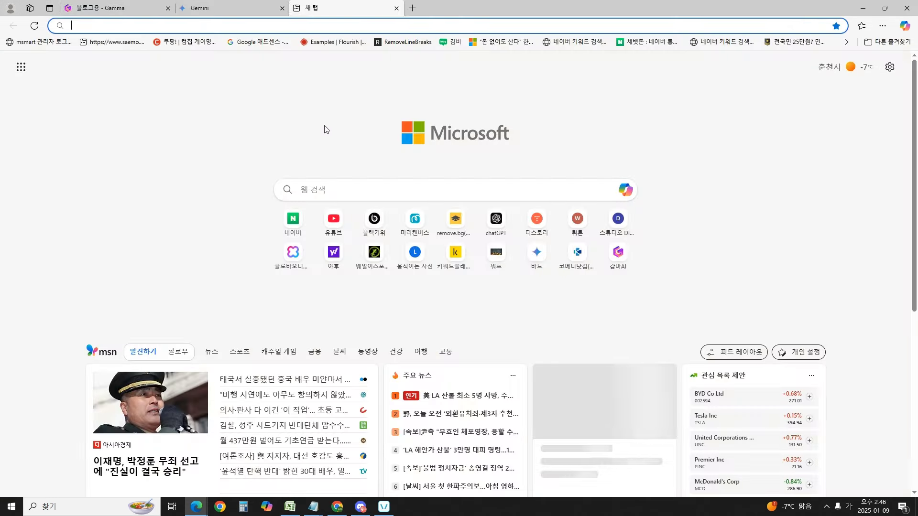
left_click(295, 222)
left_click(430, 82)
type("감마")
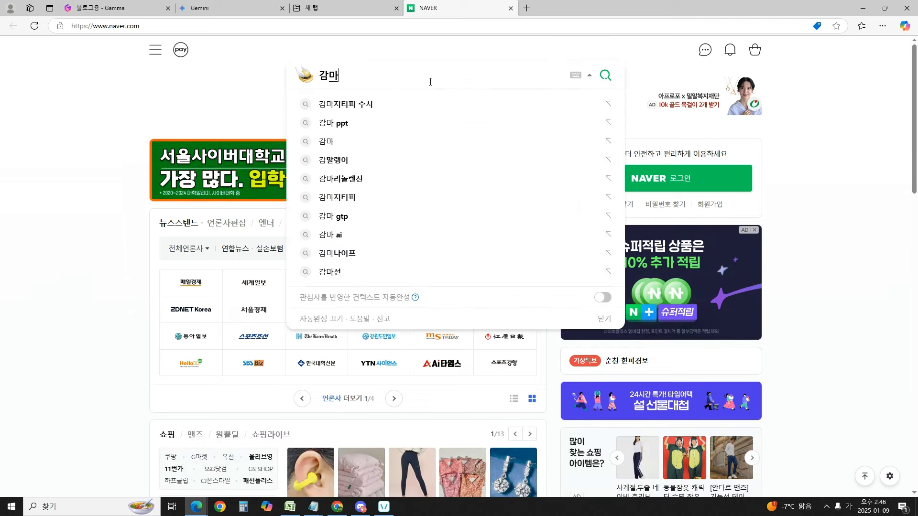
type(" AI")
key("Return")
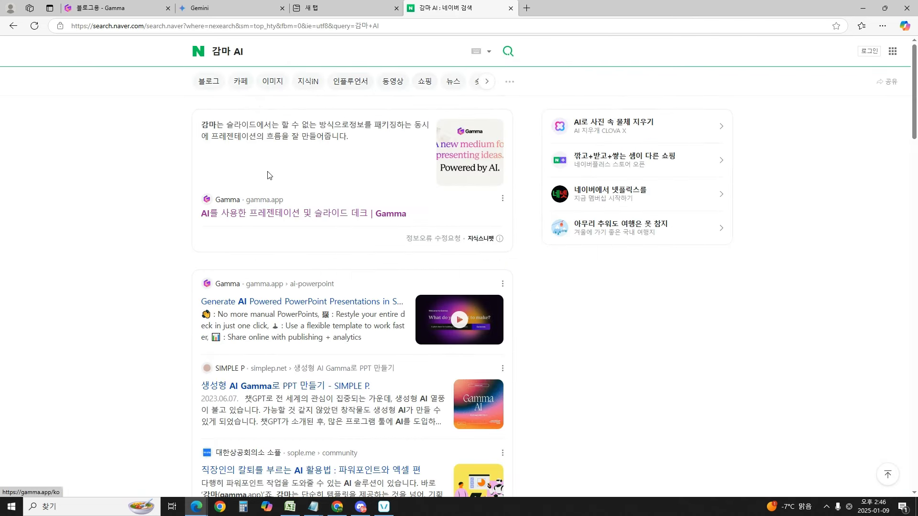
Step: Return to Gamma, start a new AI creation from pasted text and submit the copied post body as a presentation
left_click(118, 6)
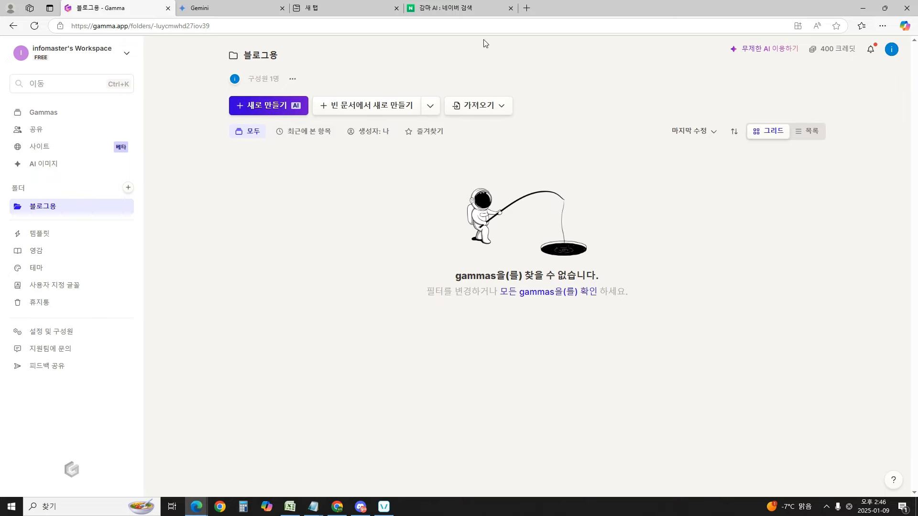
left_click(229, 8)
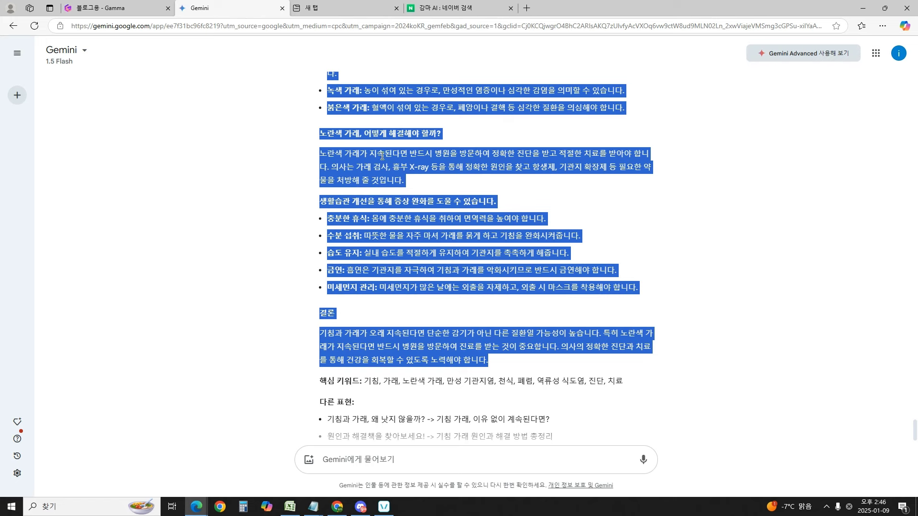
left_click(115, 8)
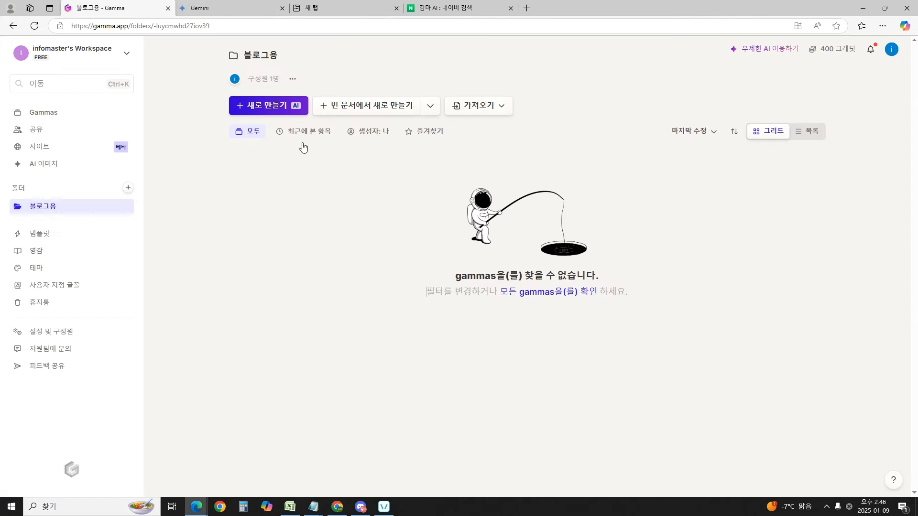
left_click(256, 106)
left_click(358, 254)
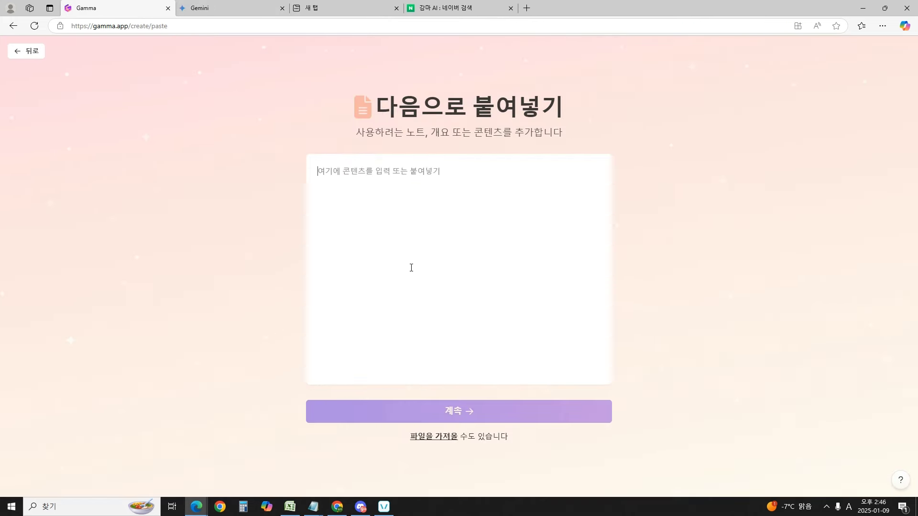
key("ctrl+v")
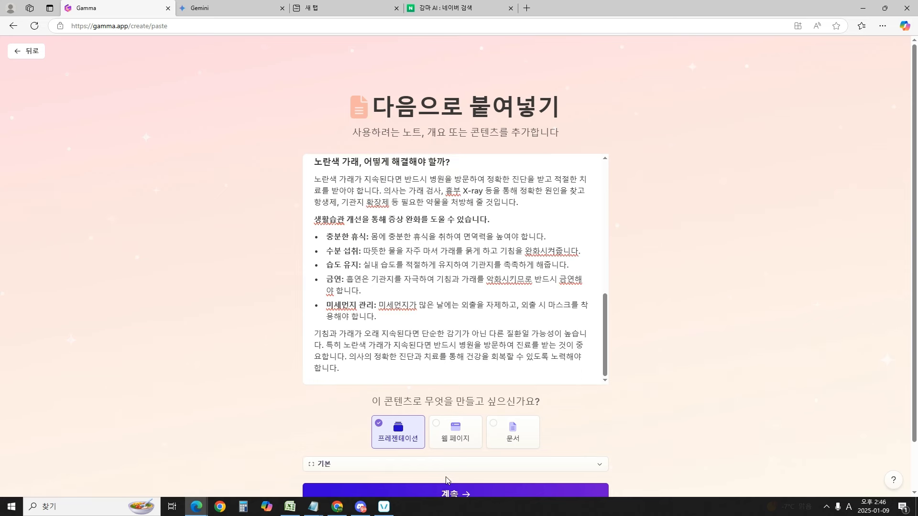
left_click(448, 487)
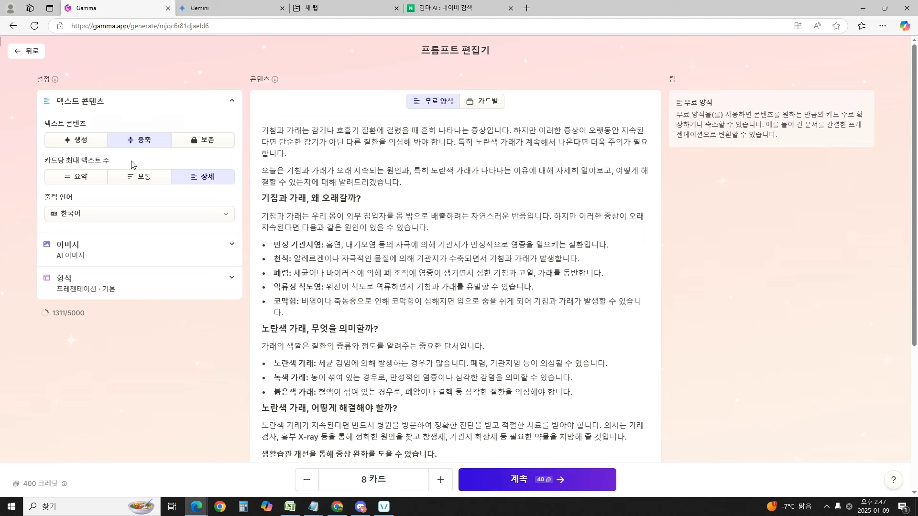
Step: Set the text amount per card to 요약 and the count to 10 cards, and continue to theme selection
left_click(70, 180)
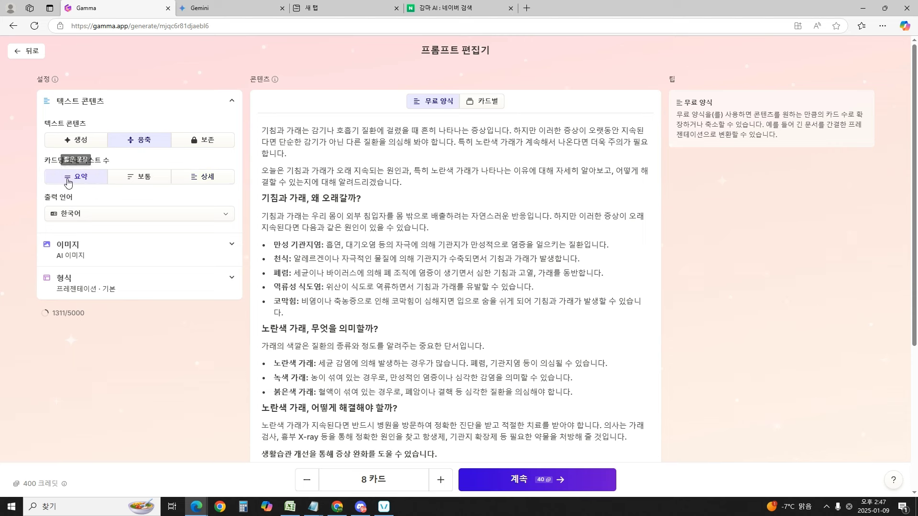
left_click(441, 483)
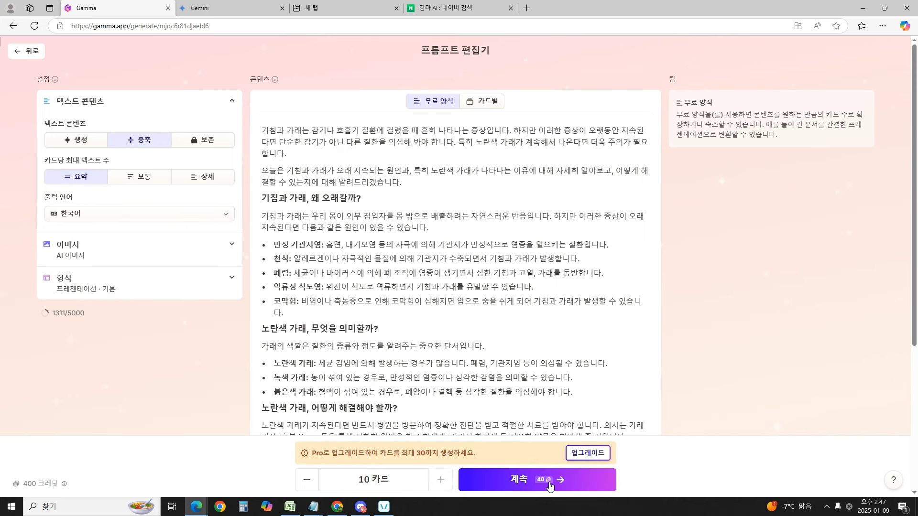
left_click(499, 482)
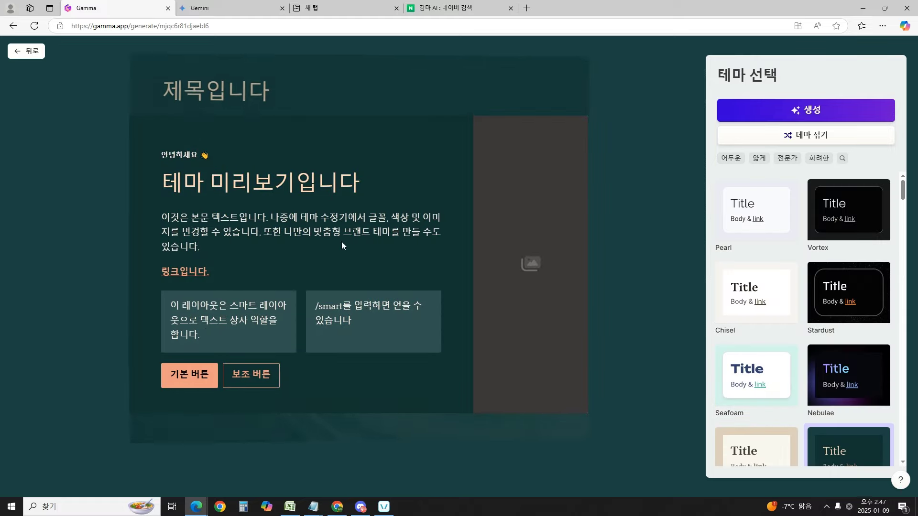
Step: Filter the presentation themes by 어두운, 화려한 and 전문가
left_click(771, 158)
left_click(765, 158)
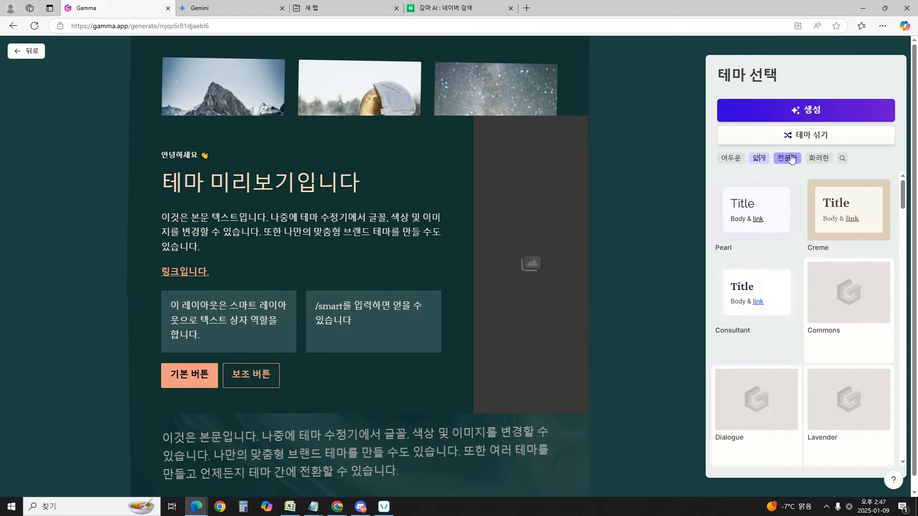
left_click(731, 158)
left_click(821, 160)
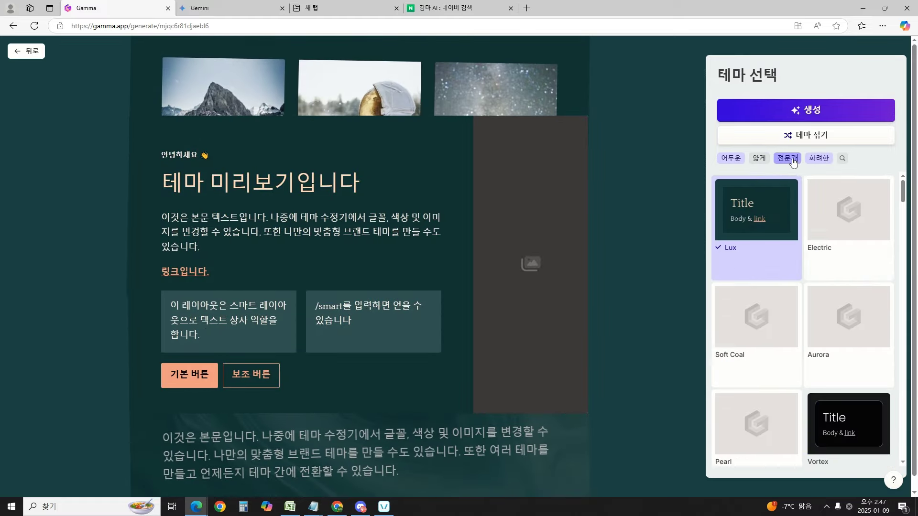
left_click(788, 158)
Step: Choose the Lavender theme and generate the presentation
scroll(786, 295, "down", 5)
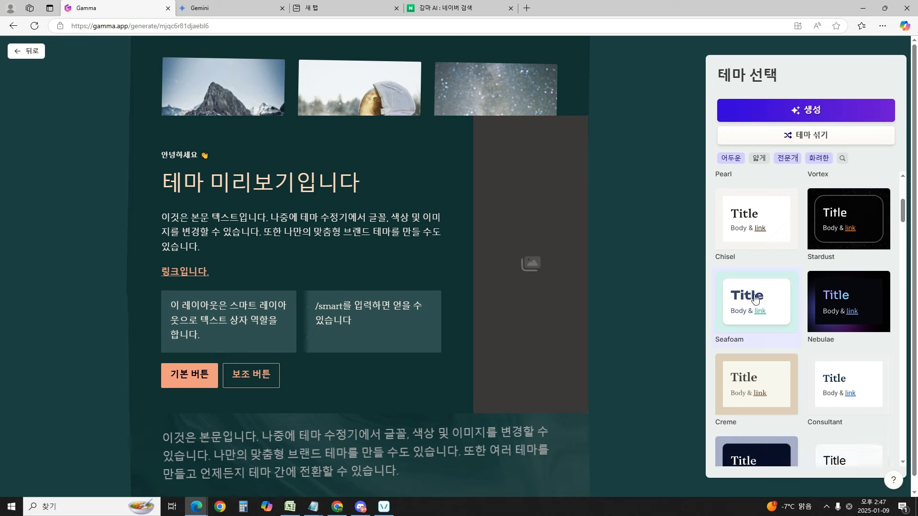
scroll(786, 295, "down", 10)
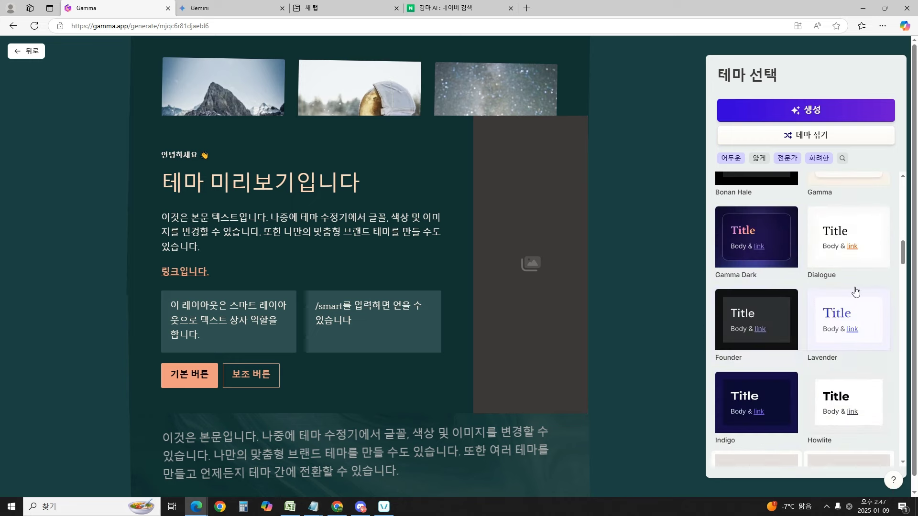
left_click(842, 313)
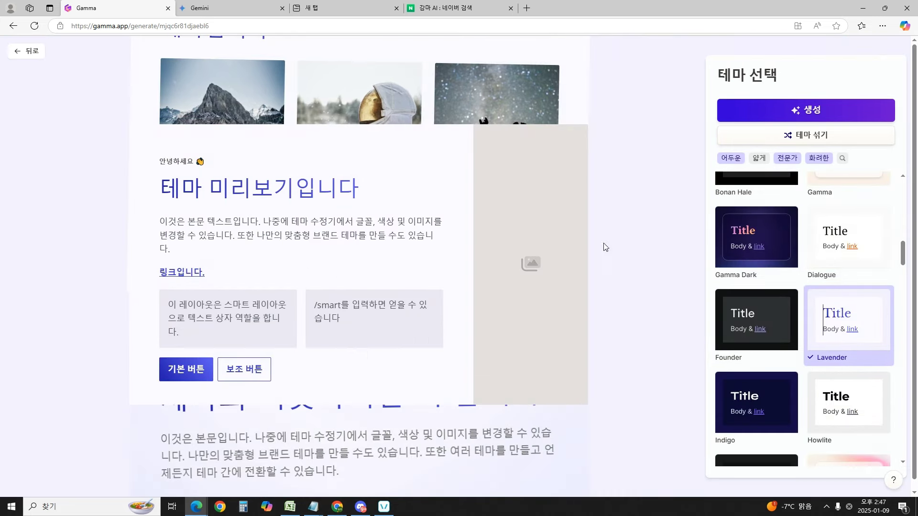
left_click(791, 110)
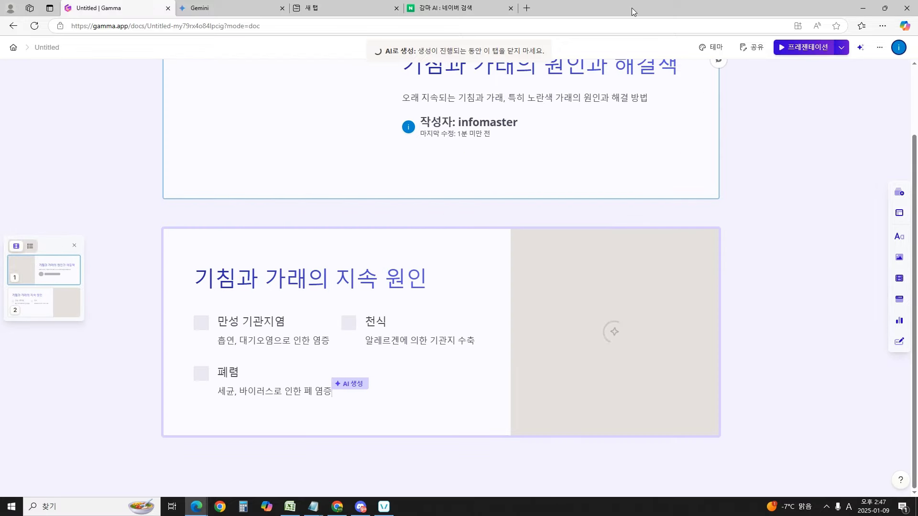
Step: Switch to the Tistory post, delete 오늘은 from the introduction and merge its second paragraph into the first
key("alt+Tab")
scroll(308, 177, "up", 1)
scroll(308, 177, "up", 1)
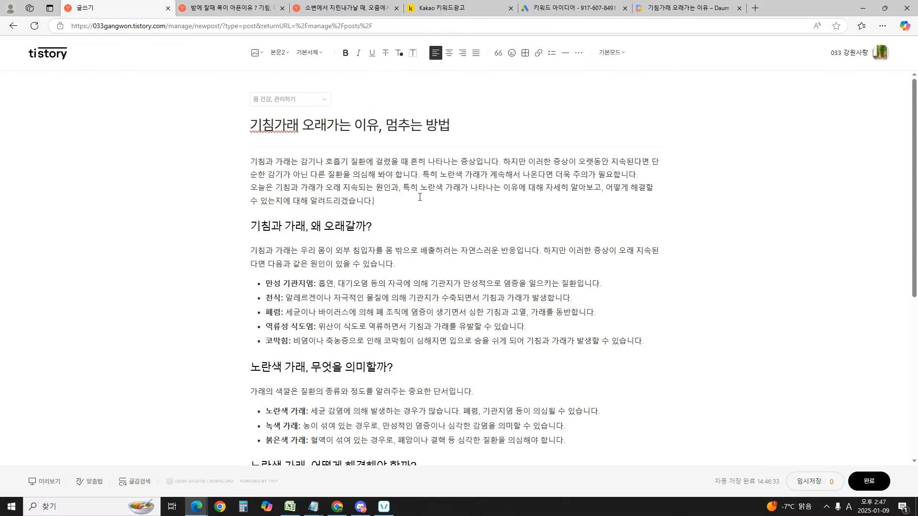
left_click_drag(276, 191, 223, 189)
key("BackSpace")
key("BackSpace")
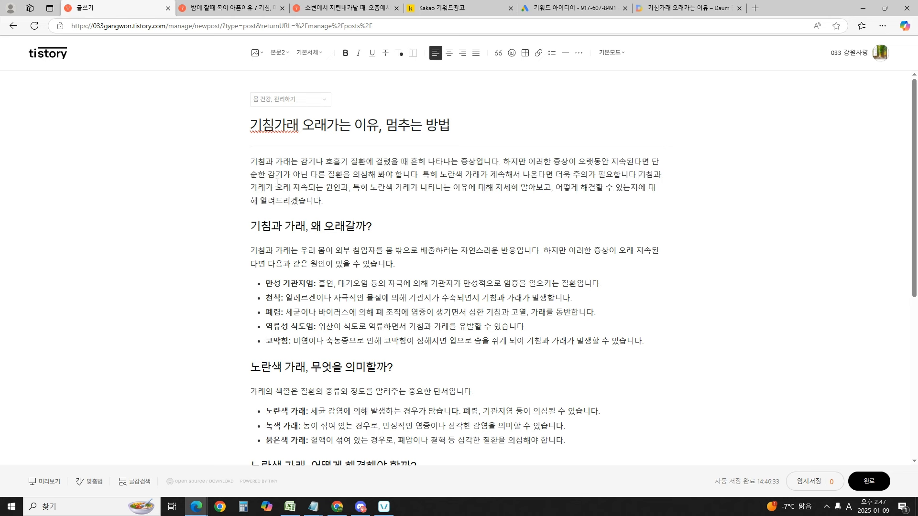
Step: Apply the 제목2 style to the three section headings in the post body
key("shift+Home")
left_click(279, 52)
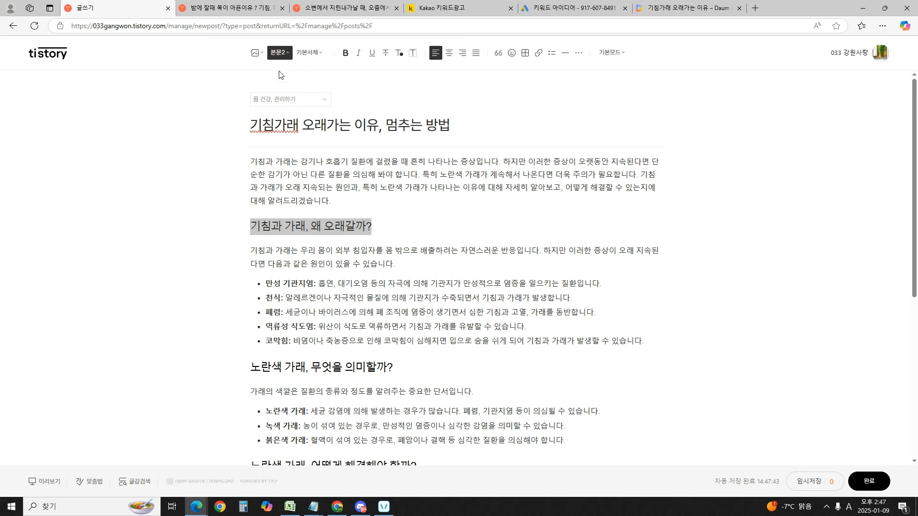
left_click(268, 91)
left_click(393, 367)
key("shift+Home")
left_click(280, 53)
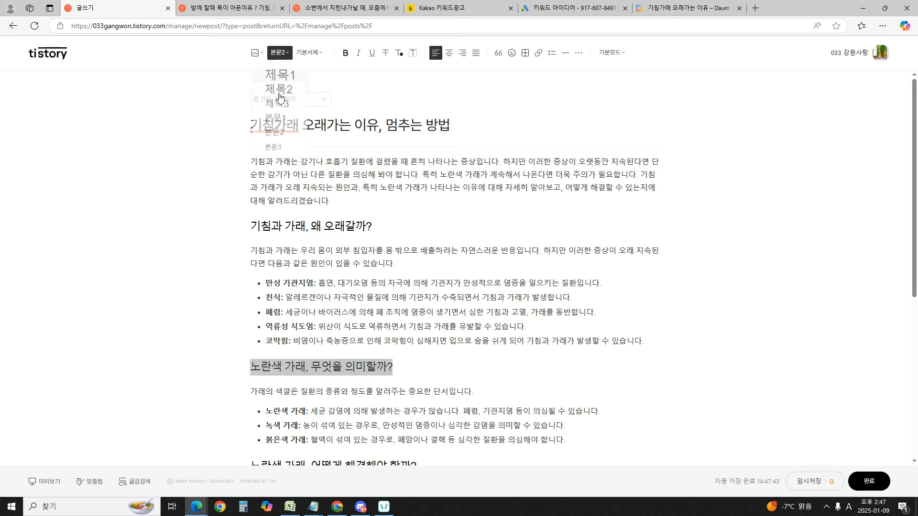
left_click(268, 87)
scroll(371, 199, "down", 5)
left_click(416, 226)
key("shift+Home")
left_click(280, 52)
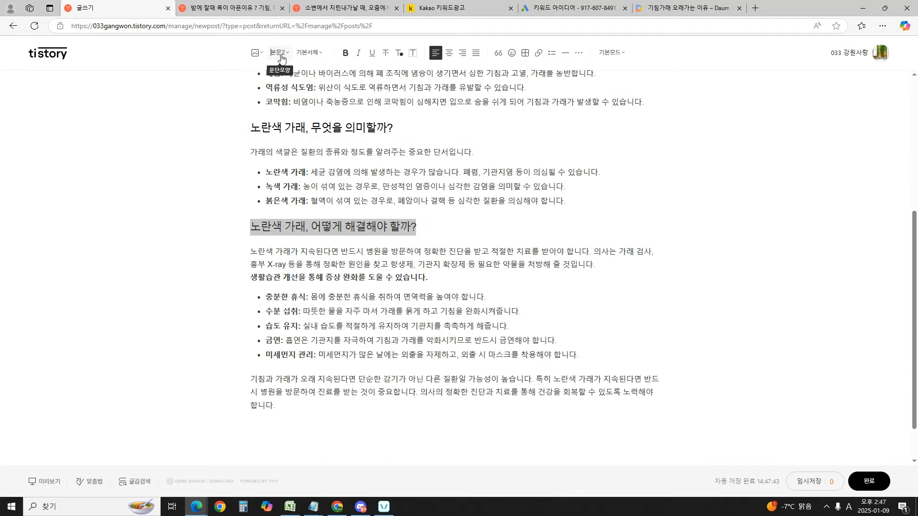
left_click(267, 86)
Step: Insert the saved 서식 033강원사랑 반응형 on a new line below the heading 기침과 가래, 왜 오래갈까?
scroll(319, 158, "up", 5)
left_click(380, 223)
key("Return")
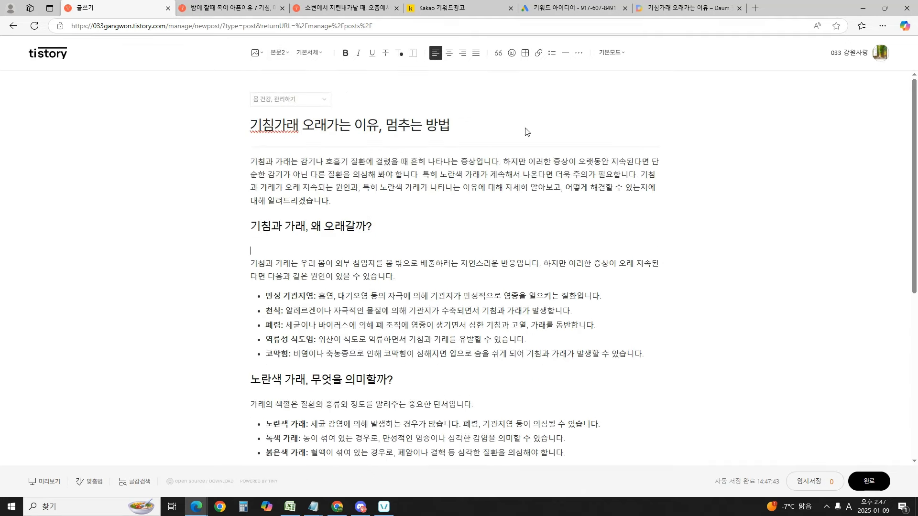
left_click(579, 54)
left_click(579, 98)
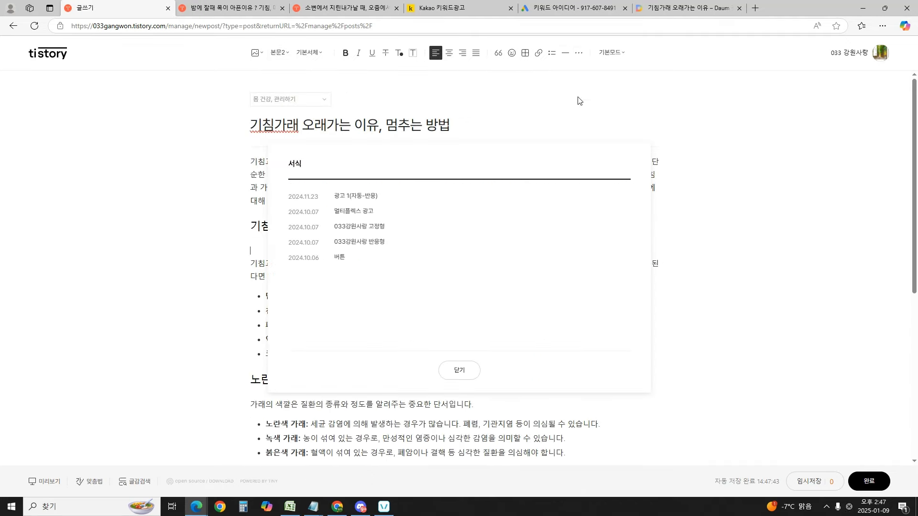
left_click(380, 241)
Step: Insert the saved 서식 033강원사랑 반응형 below the heading 노란색 가래, 무엇을 의미할까?
scroll(454, 239, "down", 4)
left_click(393, 241)
key("Return")
left_click(577, 56)
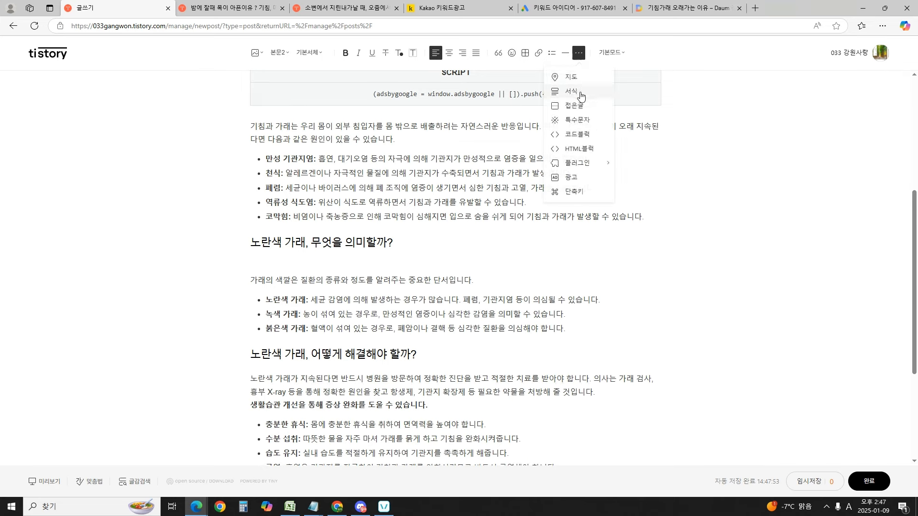
left_click(579, 98)
left_click(389, 242)
Step: Insert the saved 서식 033강원사랑 반응형 below the heading 노란색 가래, 어떻게 해결해야 할까?
scroll(380, 233, "down", 5)
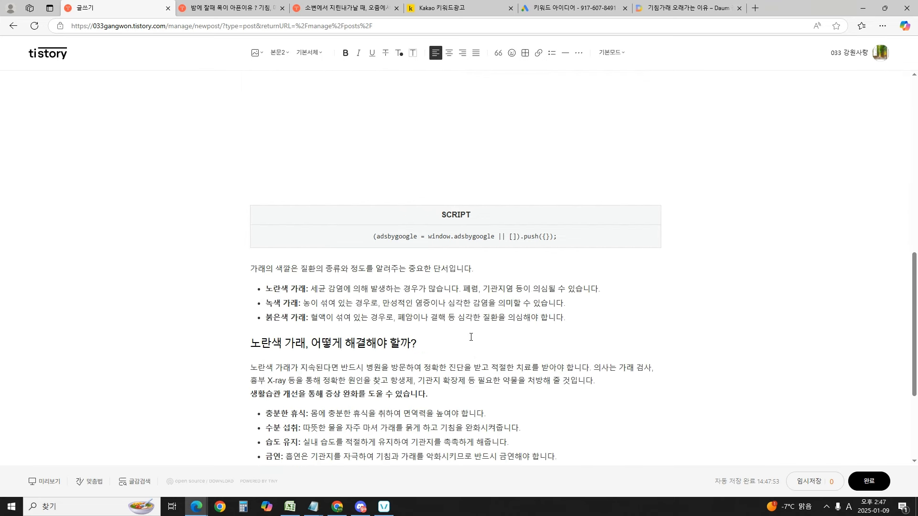
left_click(415, 343)
key("Return")
left_click(579, 53)
left_click(579, 98)
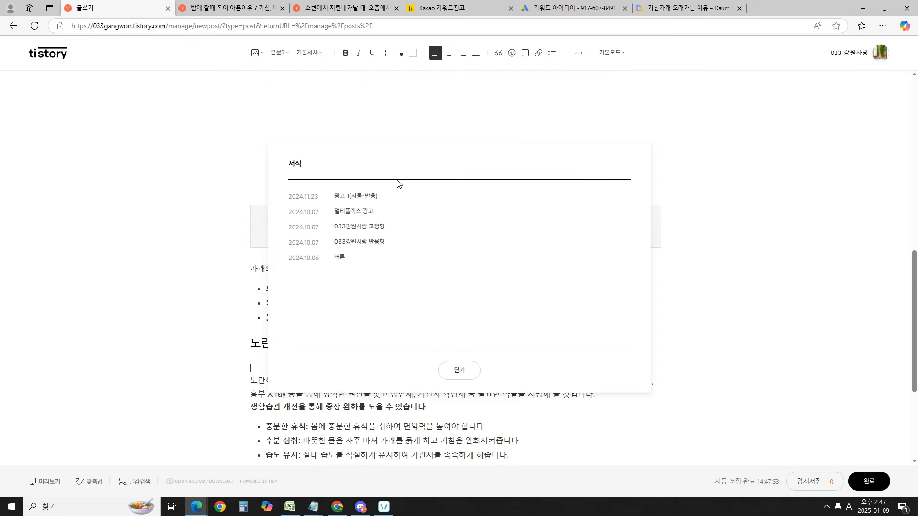
left_click(353, 243)
Step: Review the wording of the section headings and the placement of the ad blocks in the post
scroll(395, 300, "up", 10)
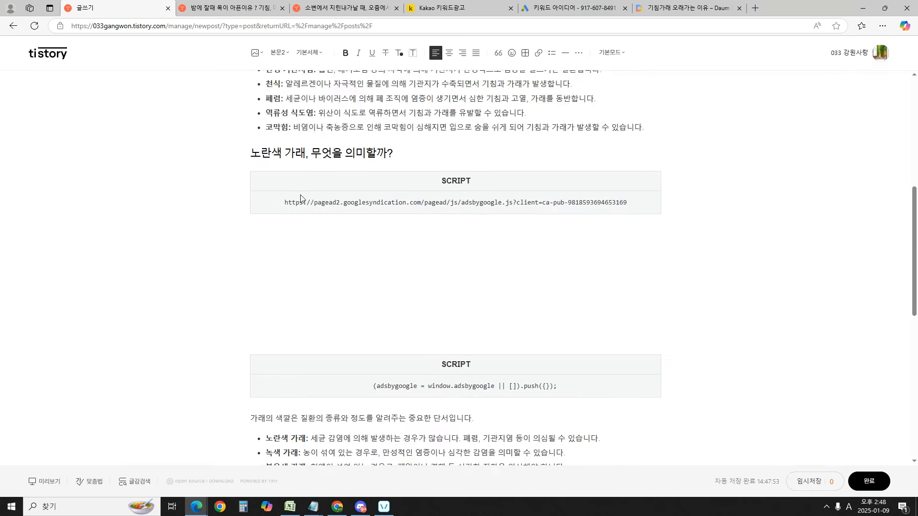
scroll(335, 163, "down", 3)
scroll(294, 228, "up", 1)
left_click_drag(253, 200, 423, 192)
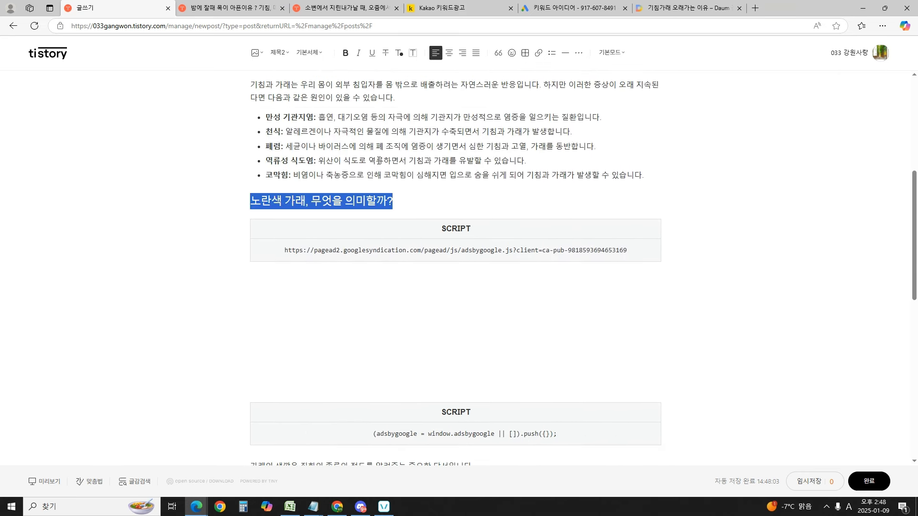
scroll(340, 178, "up", 2)
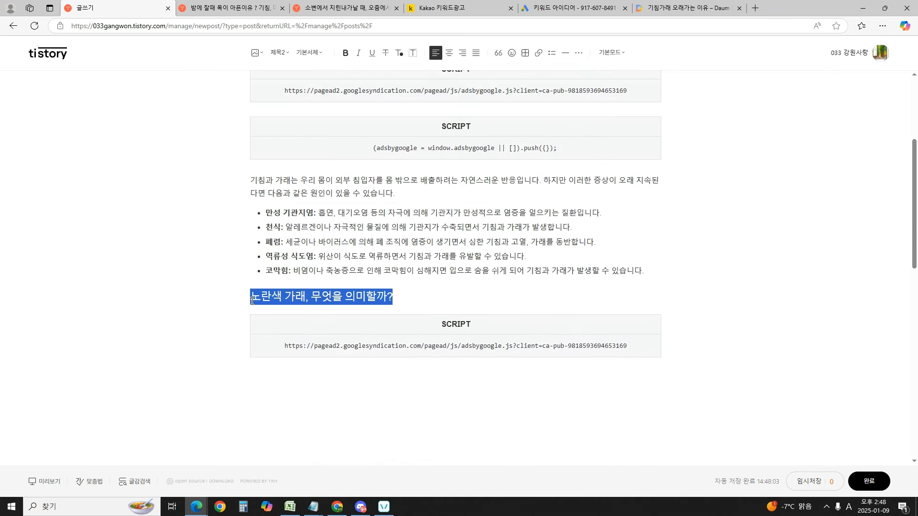
key("Right")
scroll(356, 219, "up", 3)
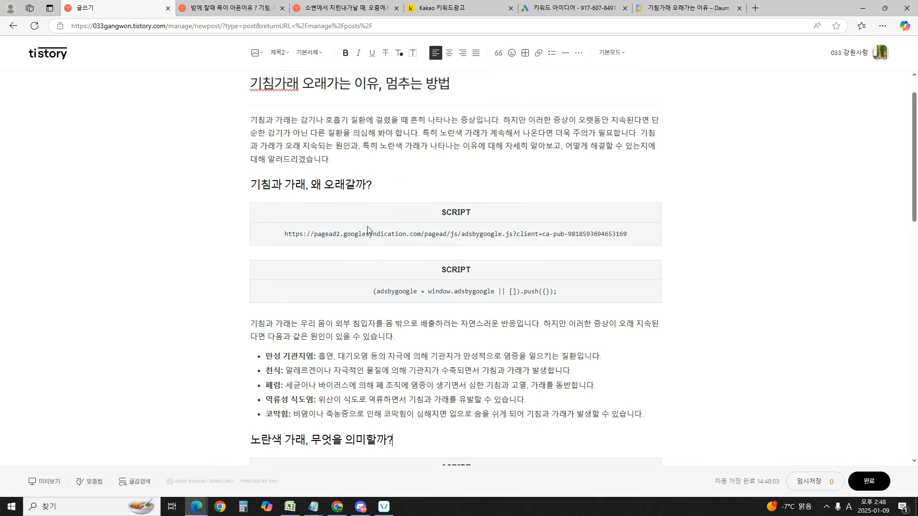
scroll(363, 240, "down", 2)
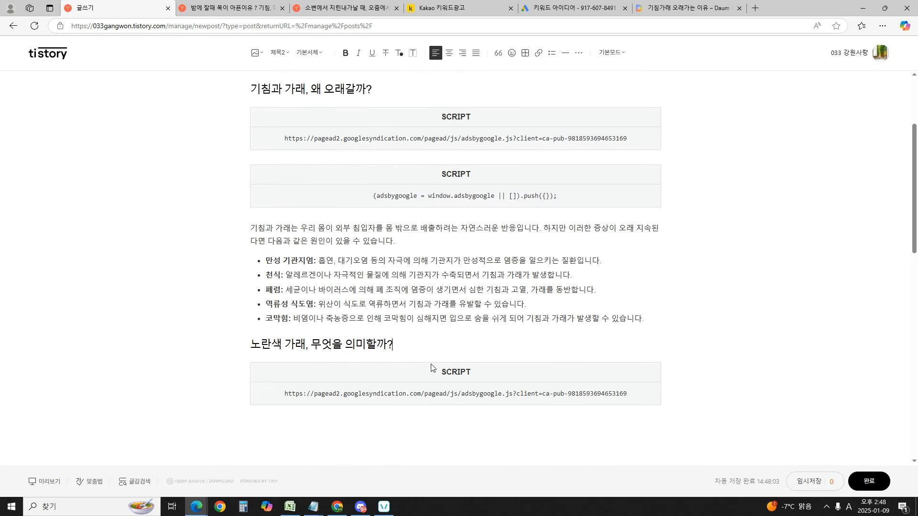
left_click_drag(404, 344, 271, 345)
left_click(304, 281)
scroll(304, 281, "up", 3)
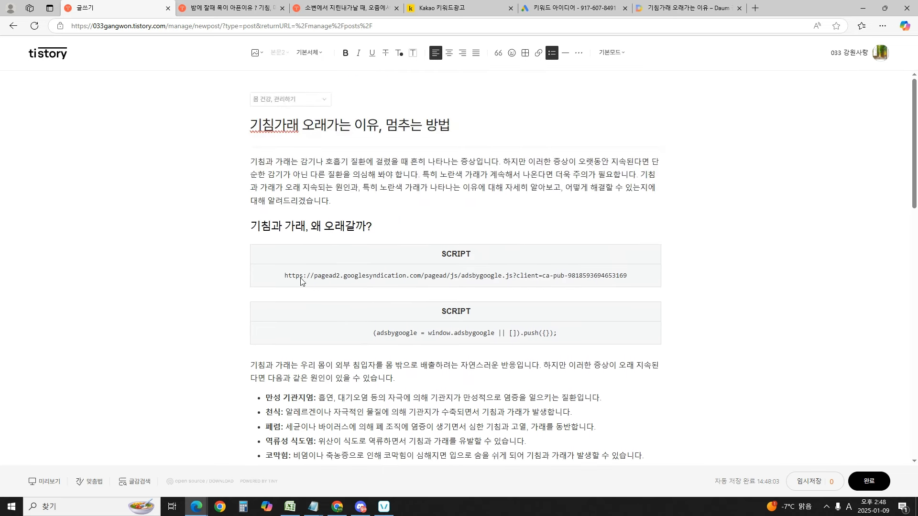
Step: Replace the first section heading with 기침 가래 오래가는 이유
triple_click(339, 230)
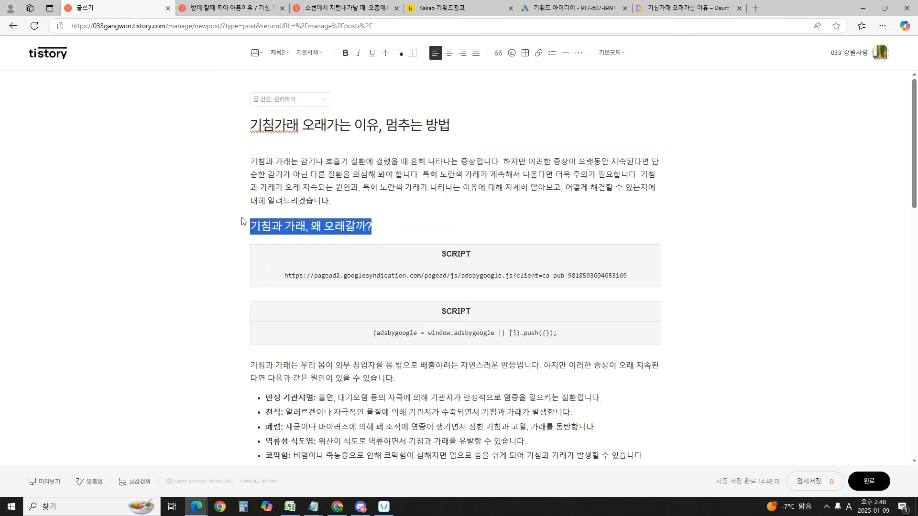
type("rlclar")
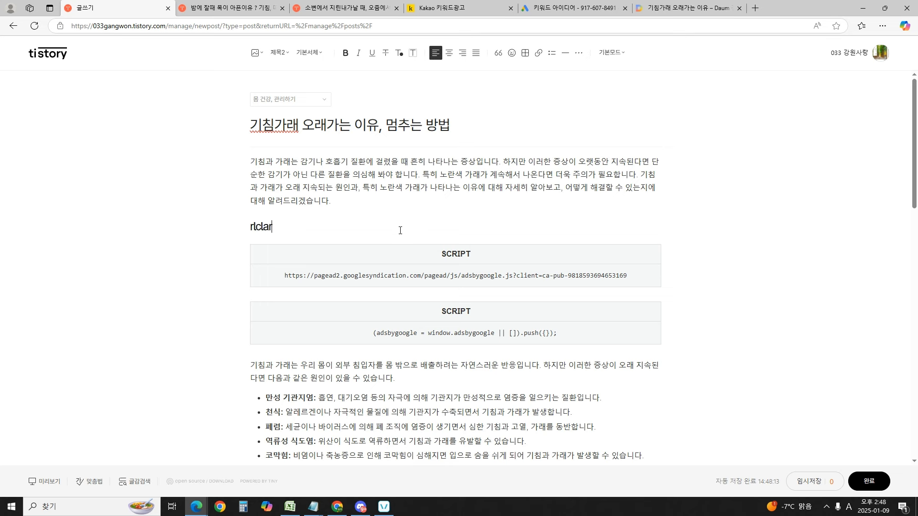
type("침 가래 오래가는 이유,")
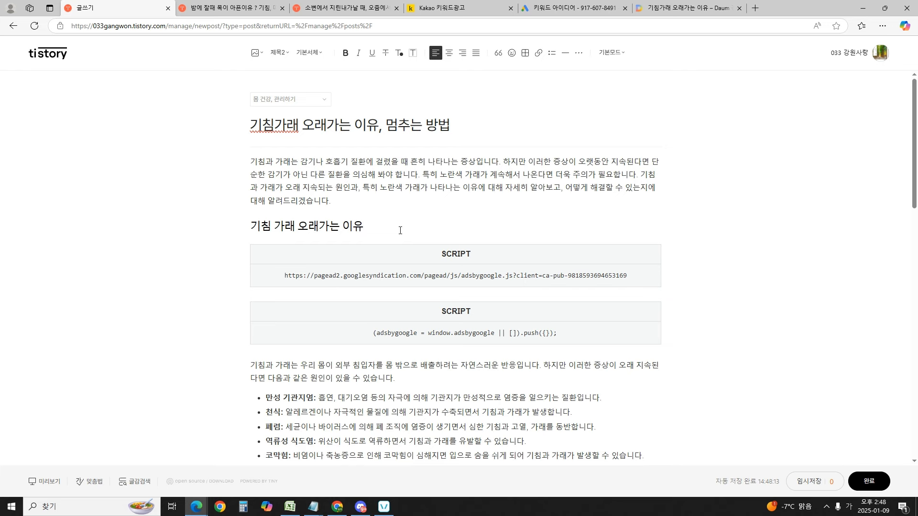
Step: Replace the second section heading with 노란색 가래 원인과 특징
scroll(401, 231, "down", 4)
triple_click(148, 286)
type("ㄴ")
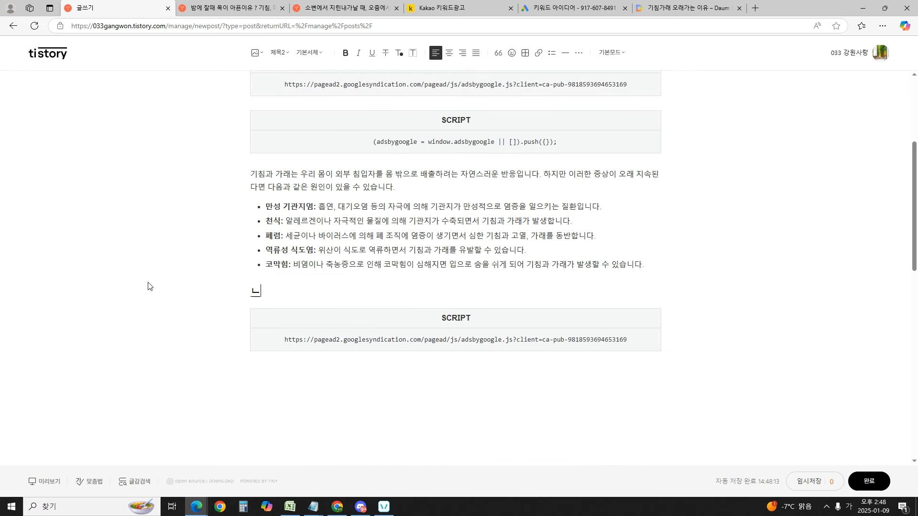
type("란색 가래 멈추는 방법")
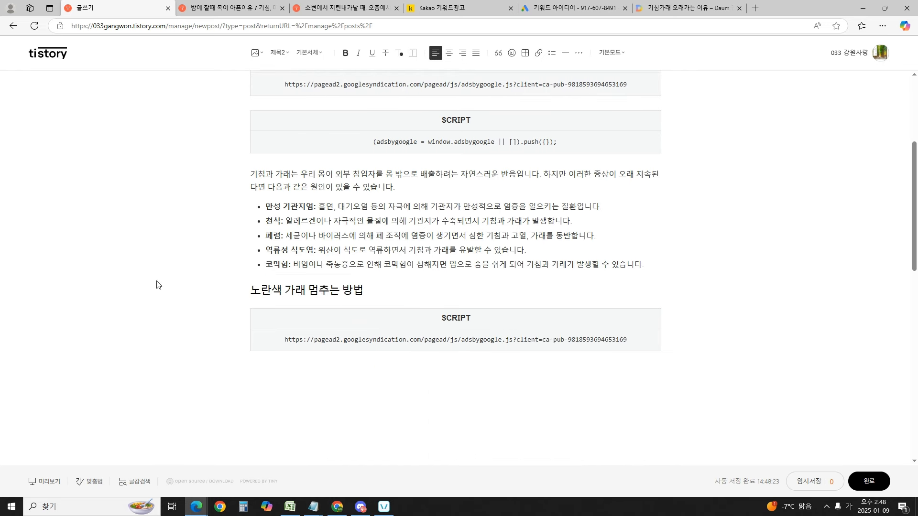
scroll(348, 344, "down", 6)
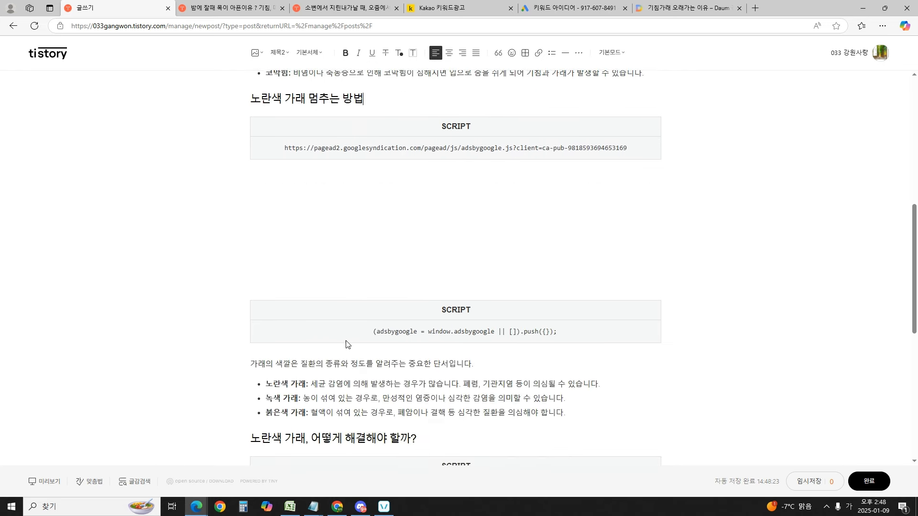
scroll(342, 259, "up", 6)
type("는 방법")
scroll(377, 287, "down", 3)
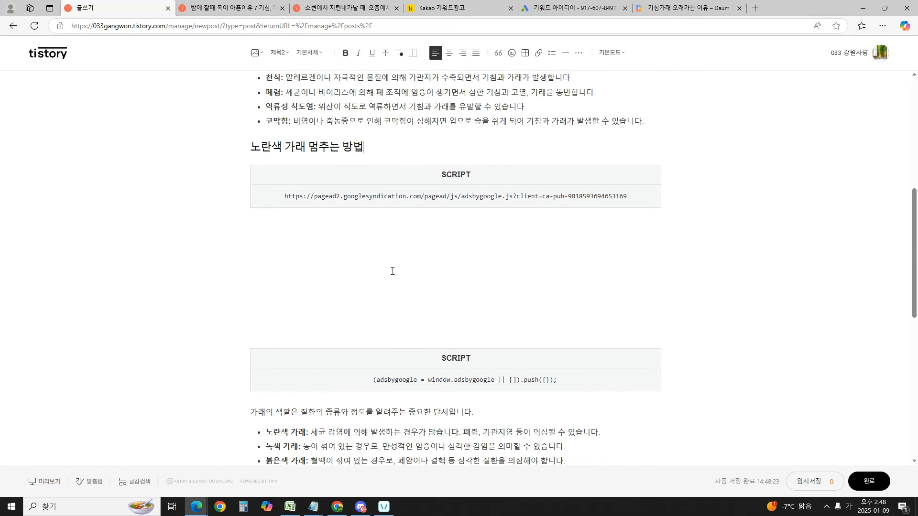
key("BackSpace")
key("BackSpace")
key("BackSpace")
type("운ㅓ이ㄴ인과")
Step: Replace the third section heading with 노란색 가래 해결방법
scroll(371, 277, "down", 5)
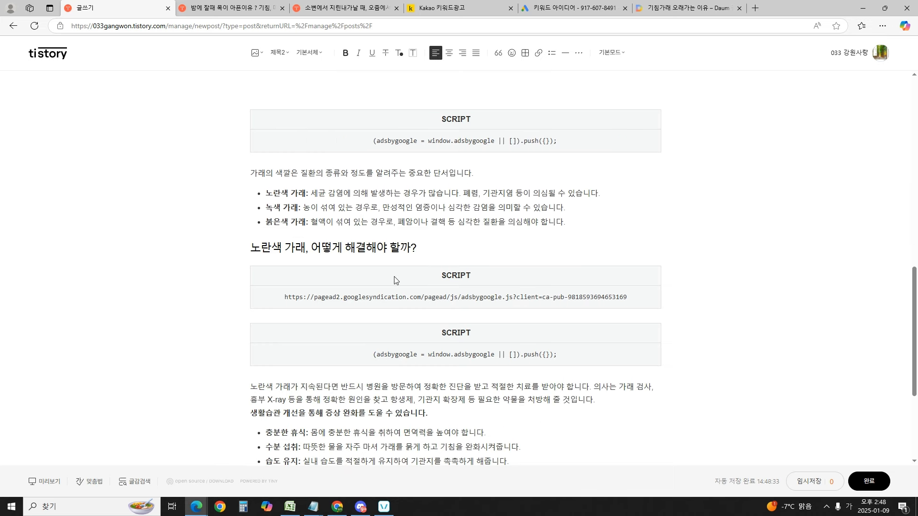
left_click_drag(426, 247, 250, 247)
type("노란새")
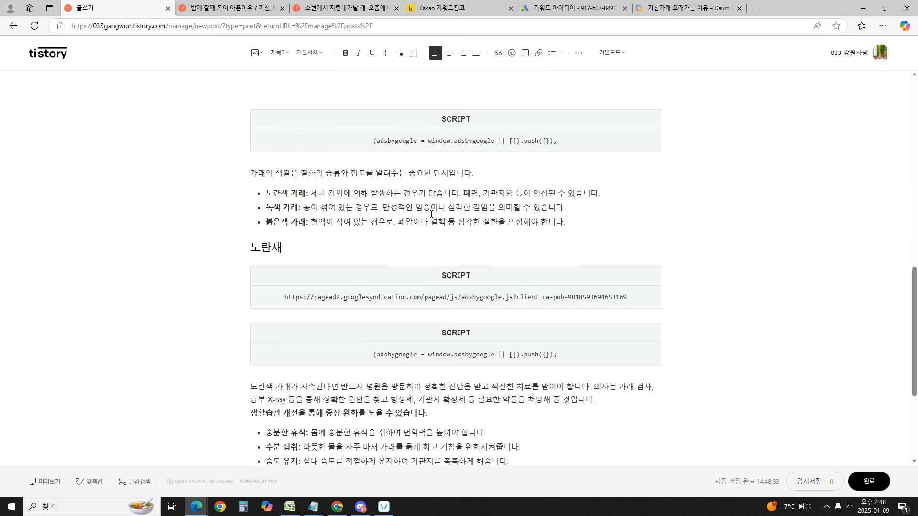
type("ㄱ 가래 해결방법")
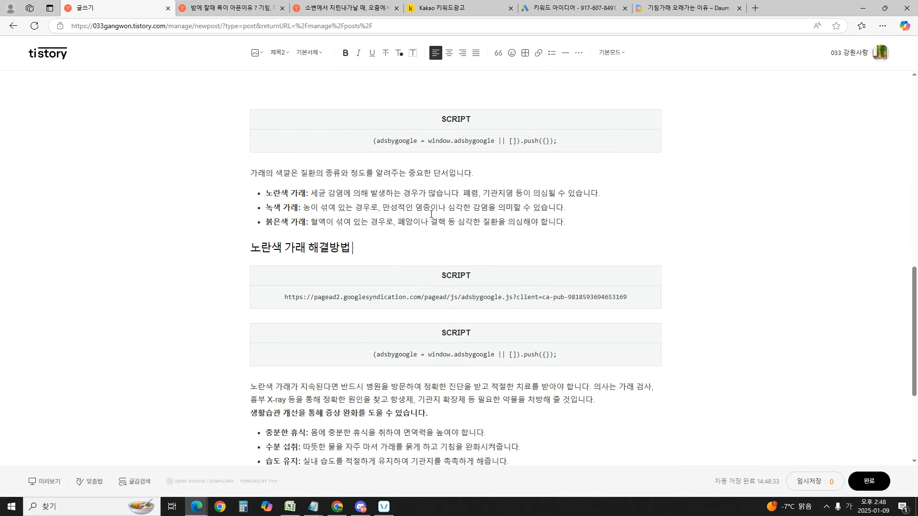
Step: Insert a blank line above the bold sentence about 생활습관 개선 in the last section
scroll(422, 287, "down", 4)
left_click(632, 222)
key("Return")
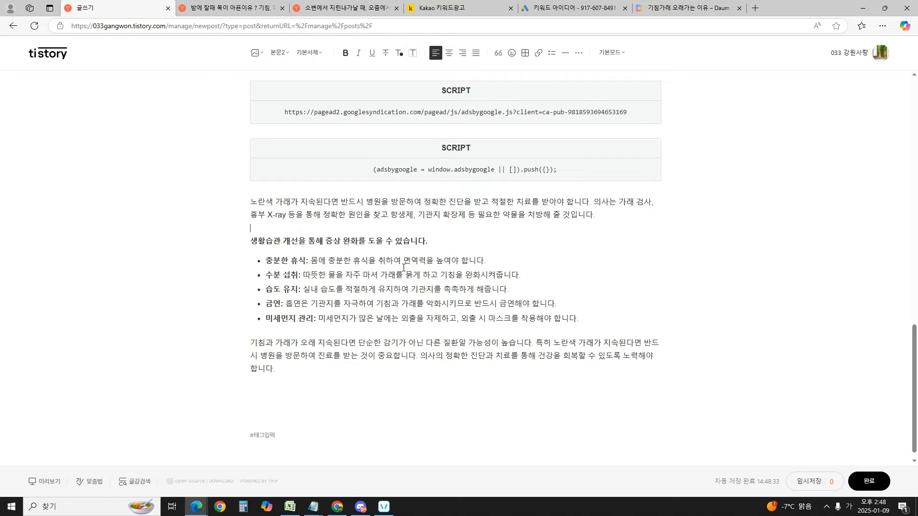
scroll(395, 283, "up", 15)
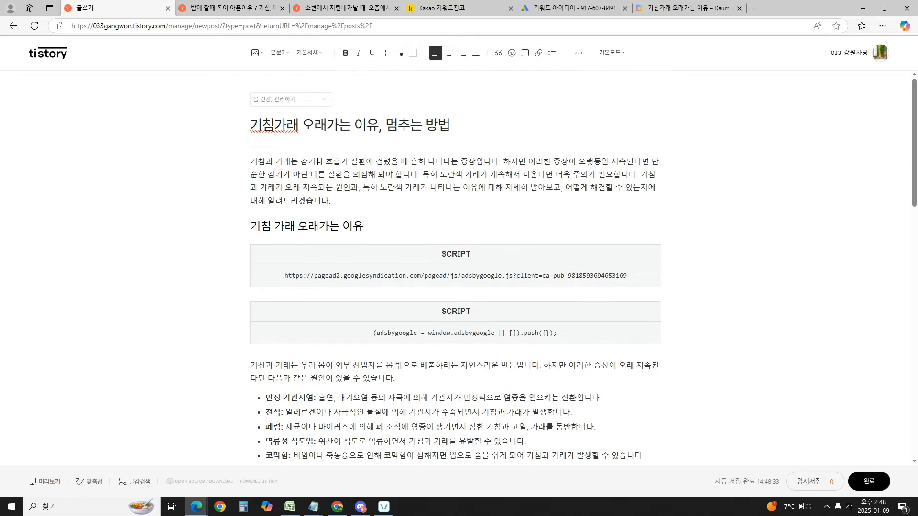
scroll(396, 206, "down", 4)
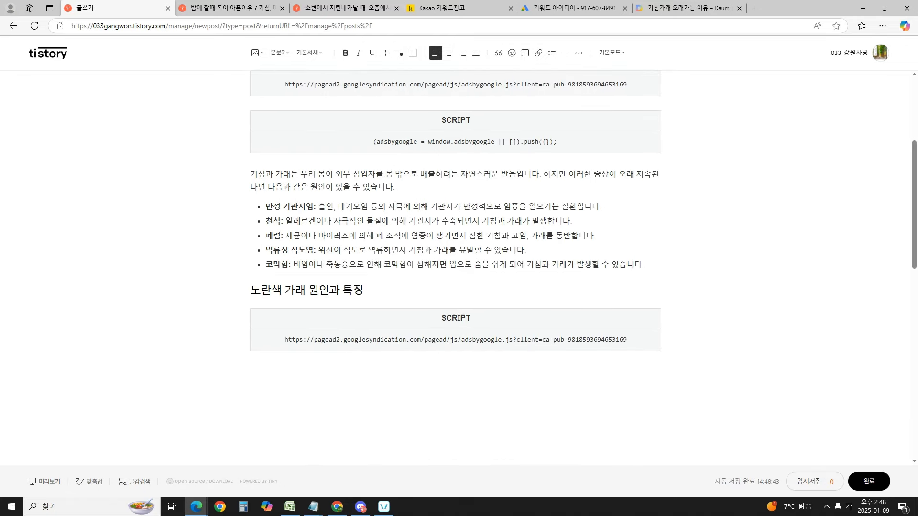
Step: Review the end of the post, then switch to the Gamma presentation and look through its cards on causes, phlegm colours and remedies
left_click(312, 210)
scroll(335, 268, "down", 10)
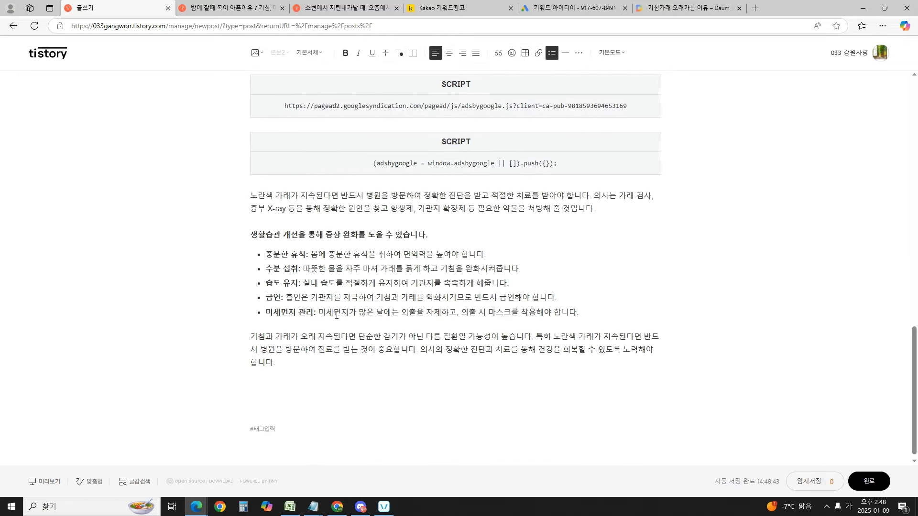
left_click_drag(0, 91, 369, 93)
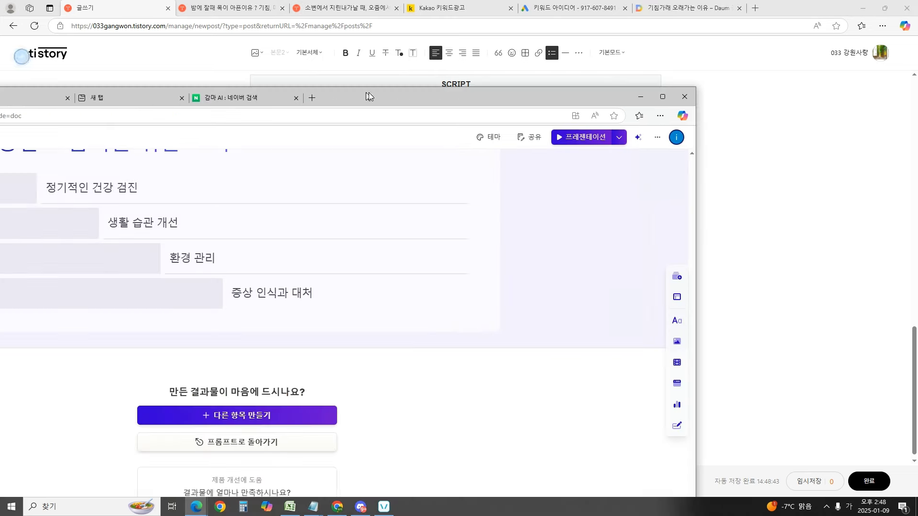
double_click(369, 93)
scroll(485, 249, "up", 20)
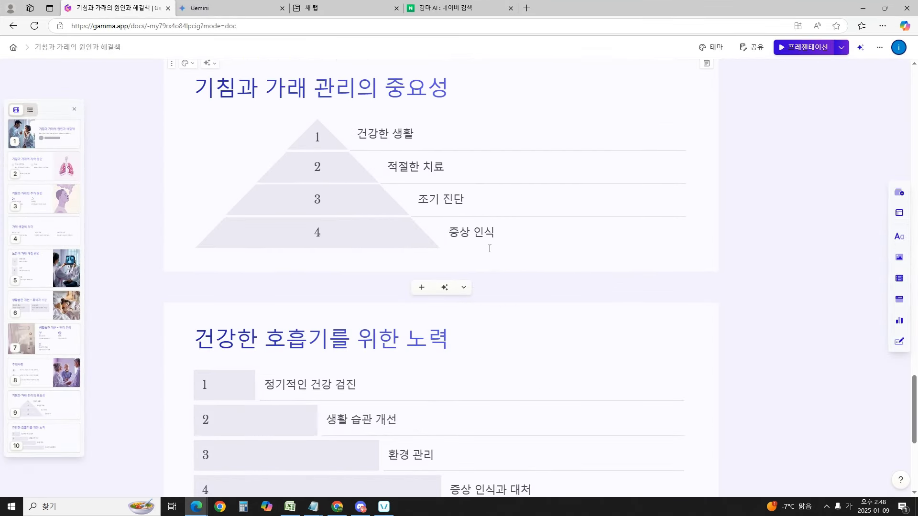
scroll(428, 221, "up", 20)
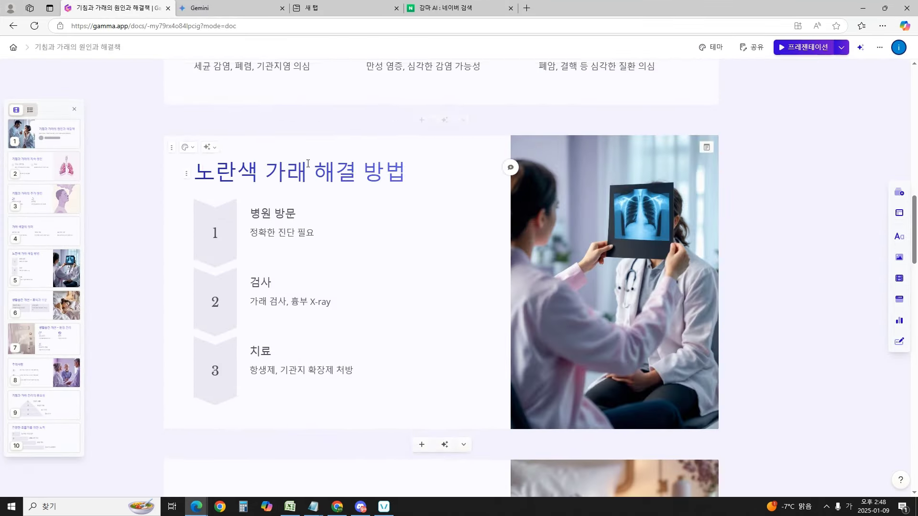
scroll(483, 195, "down", 18)
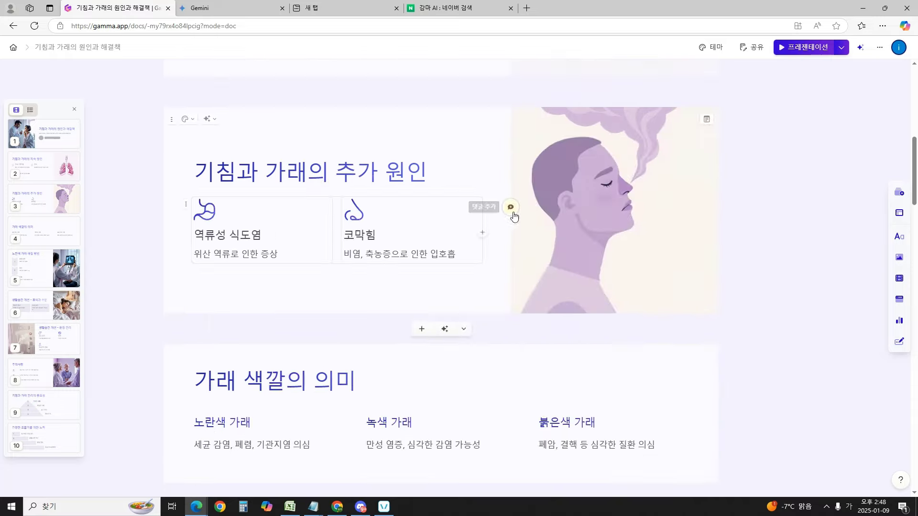
scroll(552, 223, "up", 5)
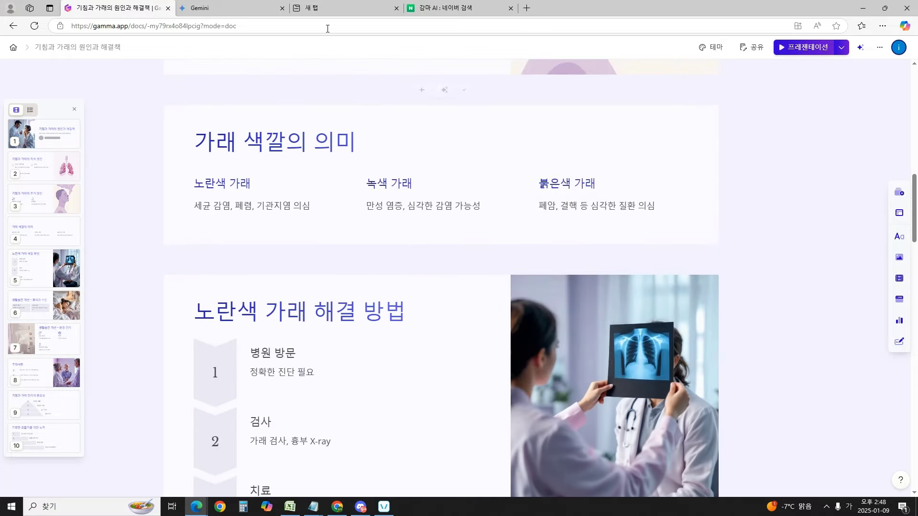
left_click(235, 8)
left_click(115, 9)
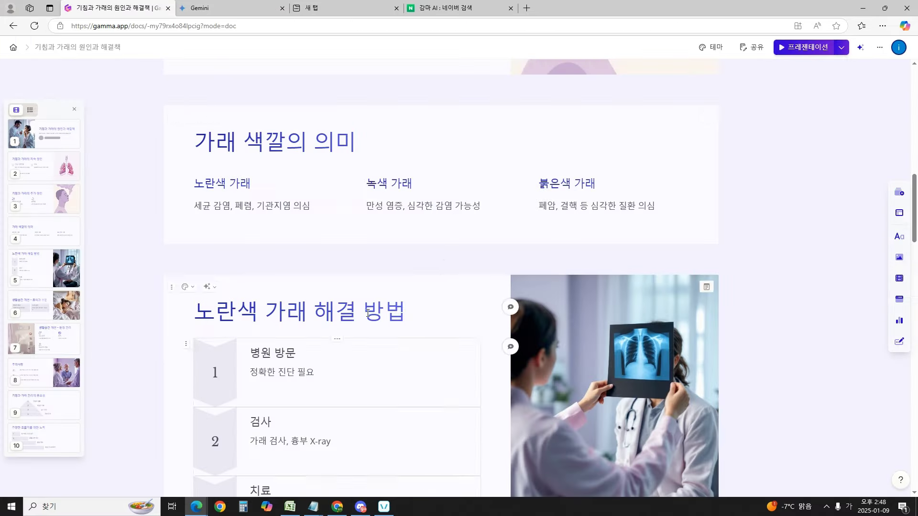
scroll(334, 215, "up", 4)
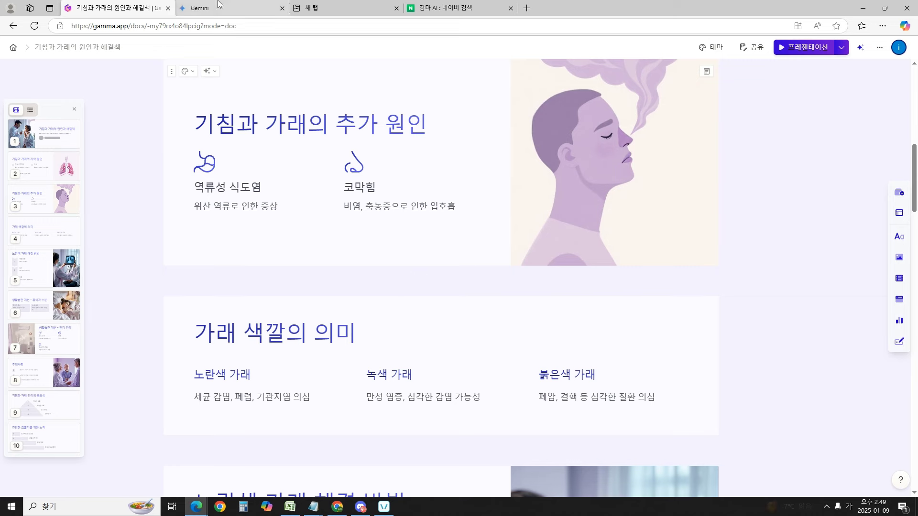
Step: Switch to Gemini and ask it 기침을 멈추는 5가지 방법을 알려줘
left_click(235, 8)
scroll(475, 335, "down", 3)
left_click(354, 459)
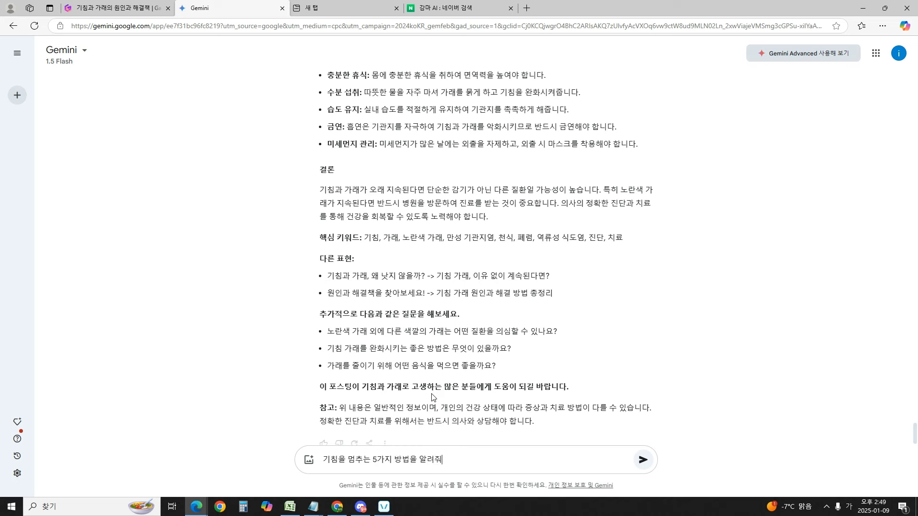
key("Return")
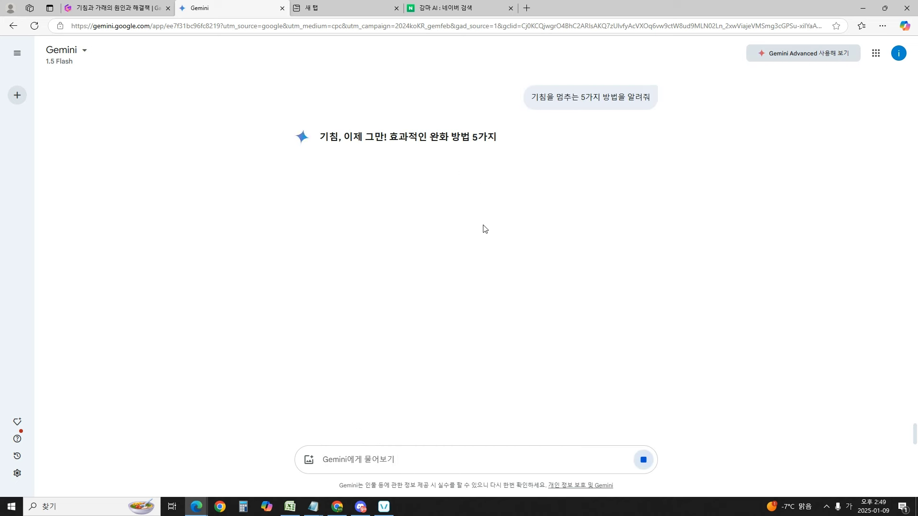
Step: Copy Gemini's answer from the introductory paragraph through the additional cough relief methods, leaving out its title and the 주의사항 section
left_click_drag(368, 158, 462, 209)
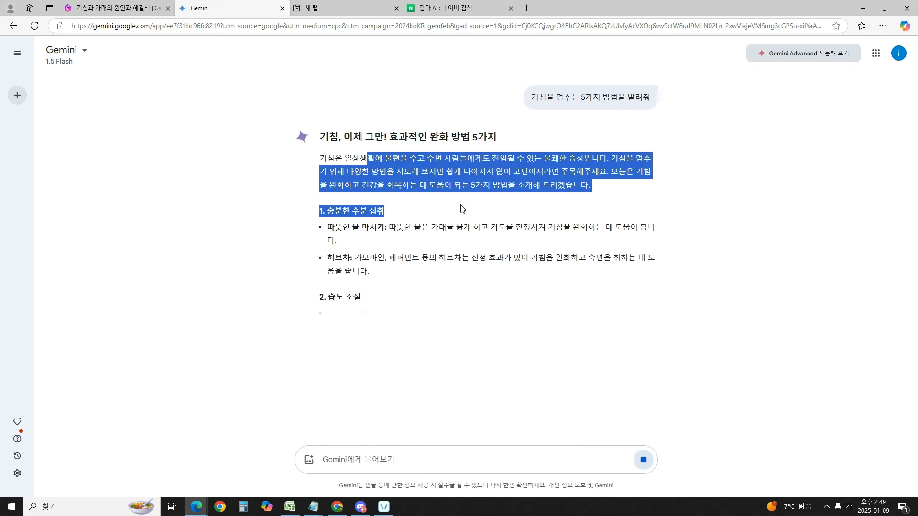
left_click(414, 277)
scroll(423, 273, "down", 3)
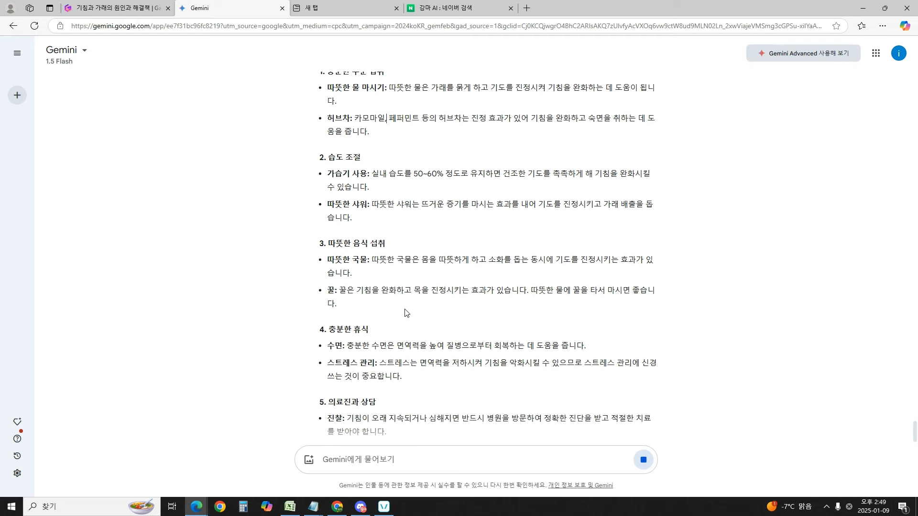
scroll(406, 313, "down", 2)
scroll(377, 326, "down", 2)
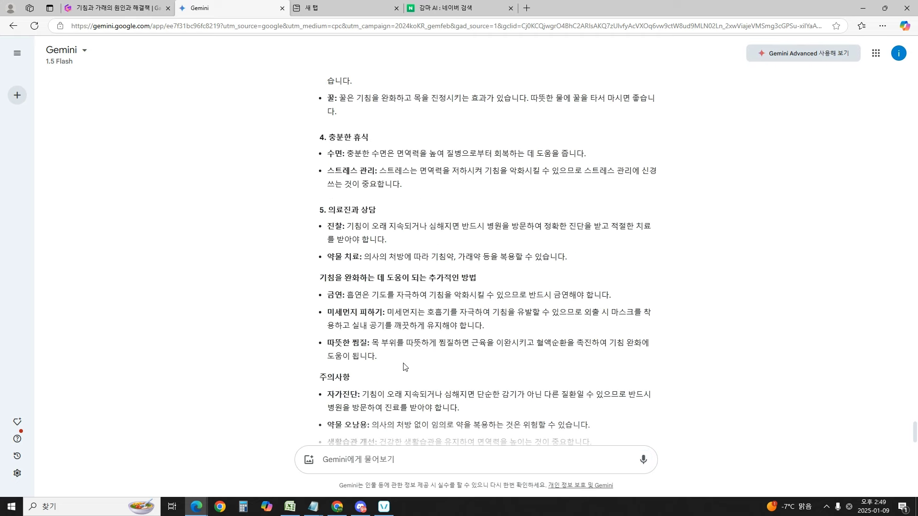
scroll(404, 367, "down", 1)
scroll(330, 273, "up", 11)
left_click_drag(396, 314, 320, 213)
key("alt+Tab")
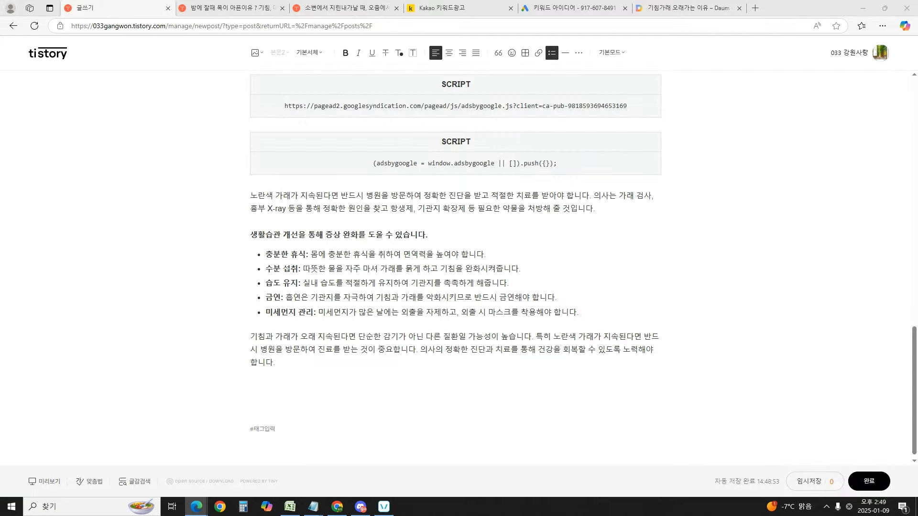
Step: Paste the copied text into the Tistory post after the 코막힘 bullet, above the heading 노란색 가래 원인과 특징
scroll(398, 227, "up", 15)
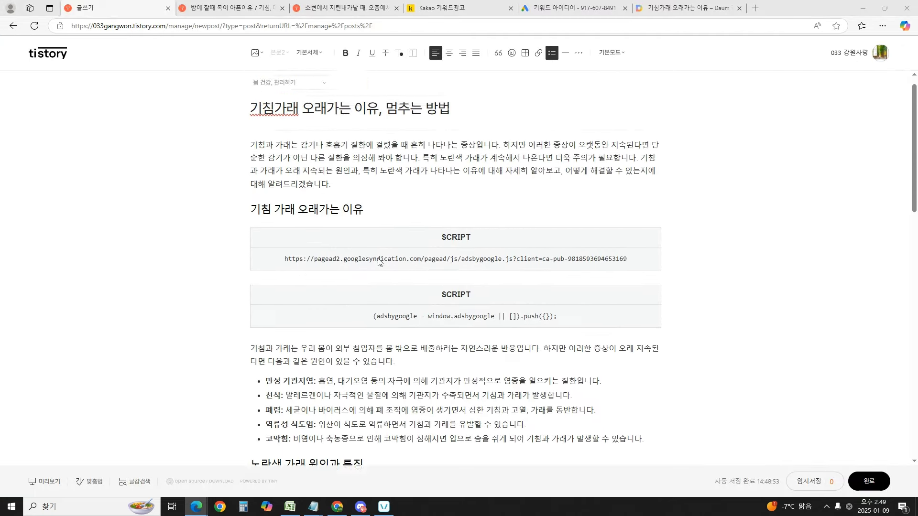
scroll(398, 250, "down", 3)
left_click(656, 309)
key("Return")
key("Return")
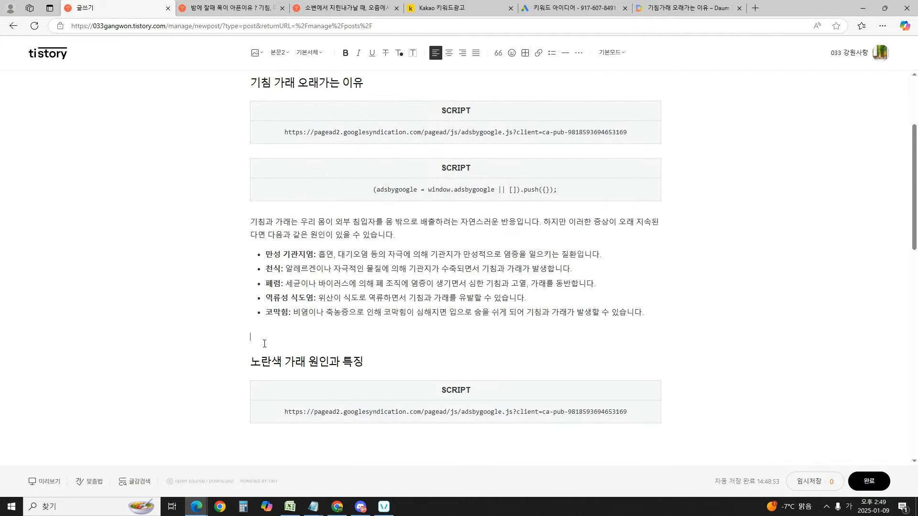
key("ctrl+v")
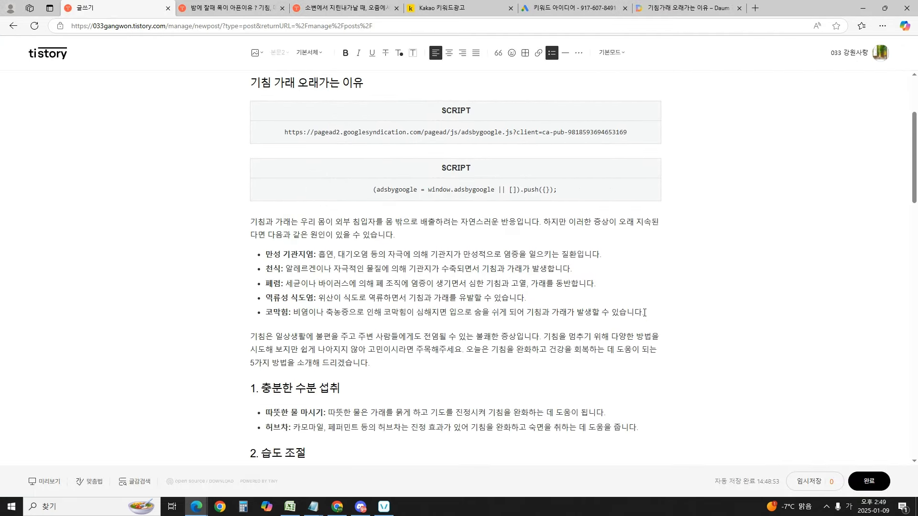
Step: Add the heading 기침을 멈추는 방법 A~Z in 제목2 style above the pasted introduction
key("Return")
key("Return")
left_click(279, 52)
left_click(288, 89)
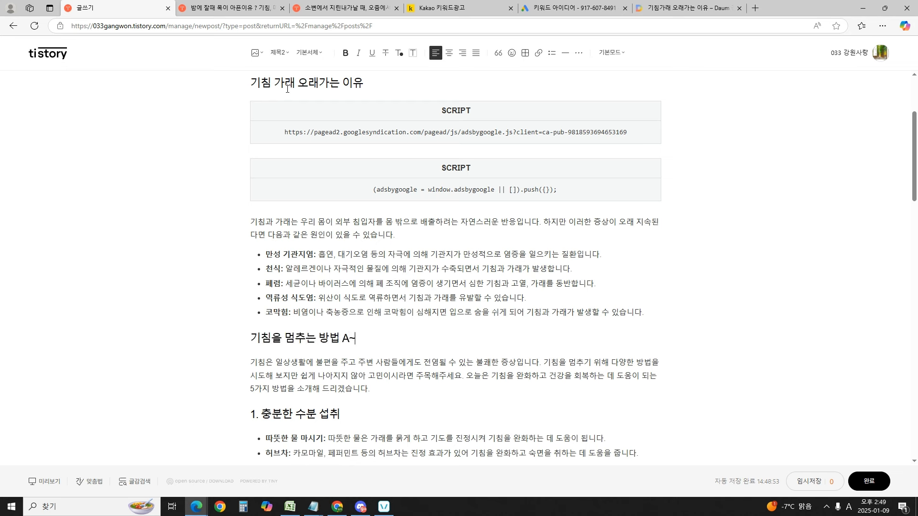
left_click_drag(362, 338, 176, 332)
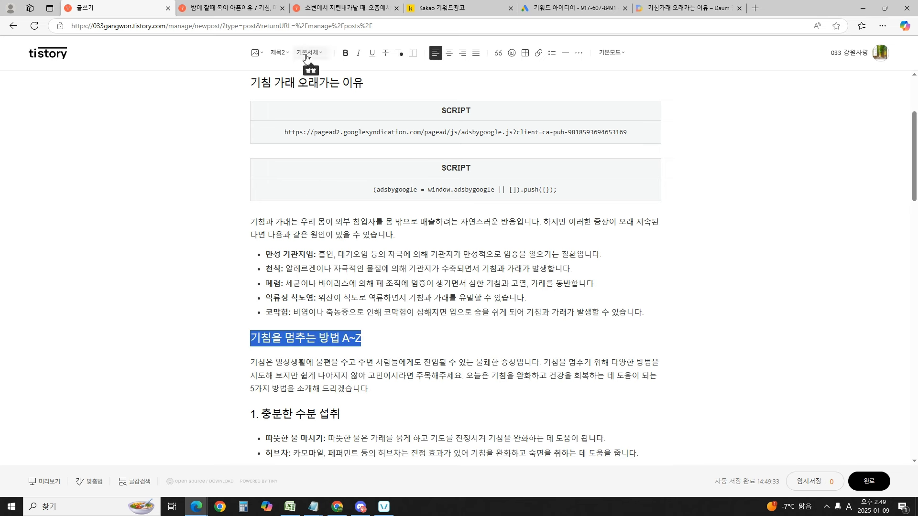
left_click(370, 268)
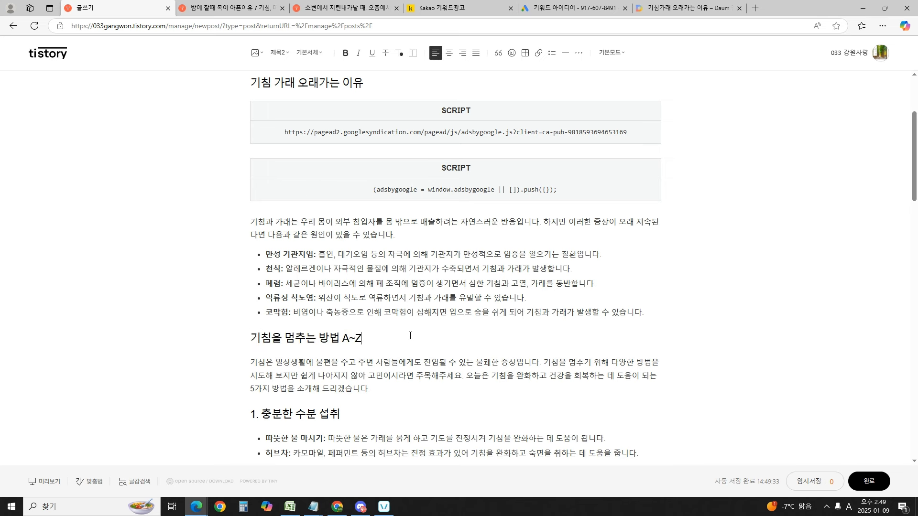
Step: Insert the saved 033강원사랑 반응형 ad template directly below the heading 기침을 멈추는 방법 A~Z
key("Return")
left_click(578, 60)
left_click(573, 90)
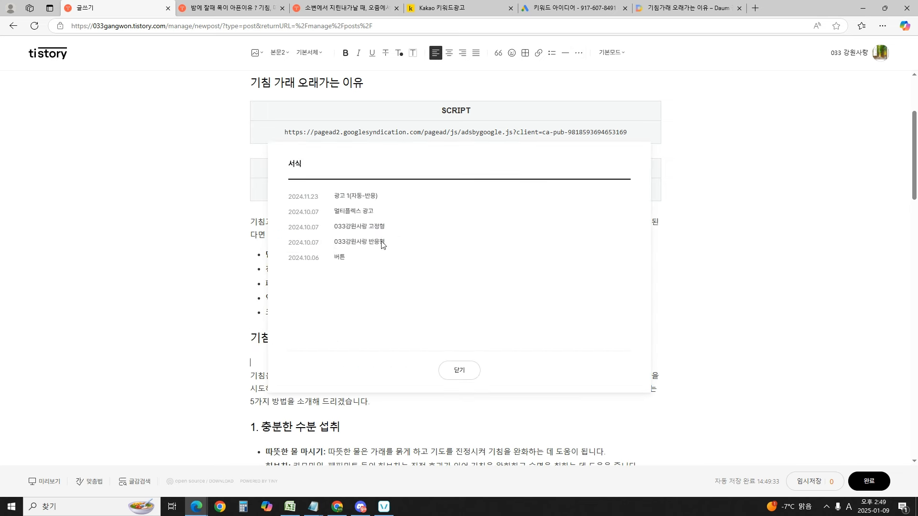
left_click(383, 242)
Step: Colour the headings 기침을 멈추는 방법 A~Z and 기침 가래 오래가는 이유 blue
left_click_drag(370, 354, 250, 338)
left_click(399, 53)
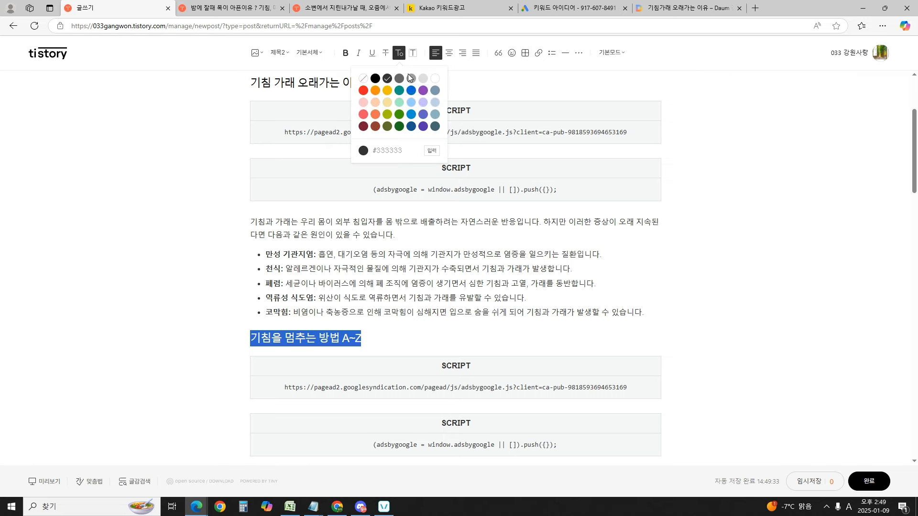
left_click(414, 93)
left_click_drag(363, 84, 241, 79)
left_click(399, 56)
left_click(411, 93)
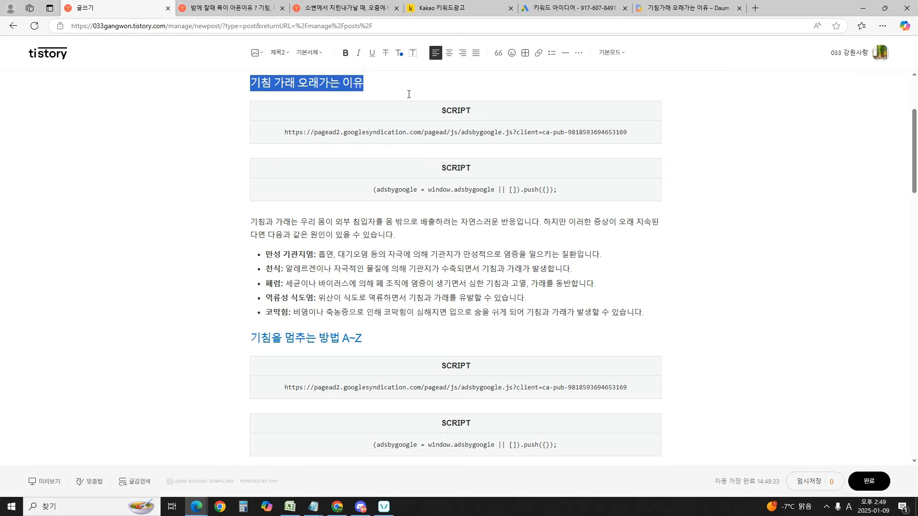
Step: Colour the headings 노란색 가래 원인과 특징 and 노란색 가래 해결방법 blue
scroll(354, 229, "down", 5)
left_click_drag(339, 290, 188, 297)
scroll(326, 254, "down", 5)
scroll(325, 254, "down", 5)
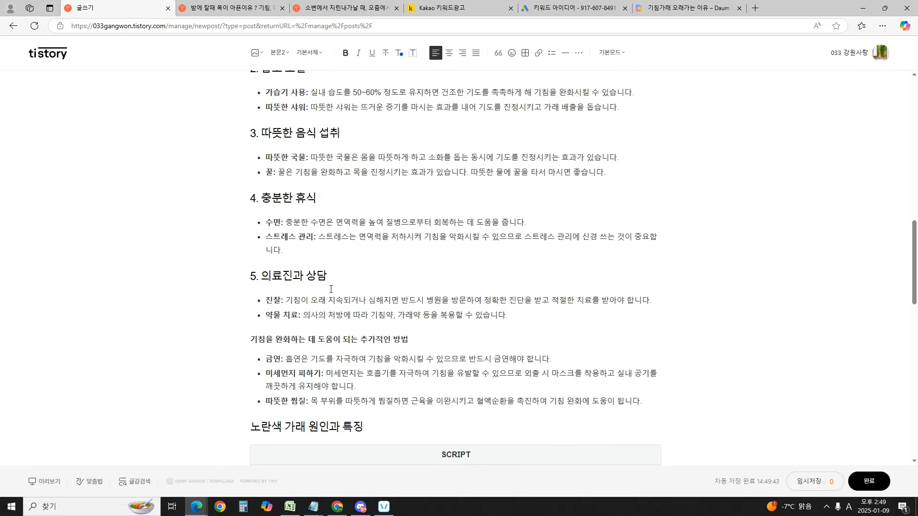
left_click_drag(366, 235, 246, 235)
left_click(399, 53)
left_click(411, 90)
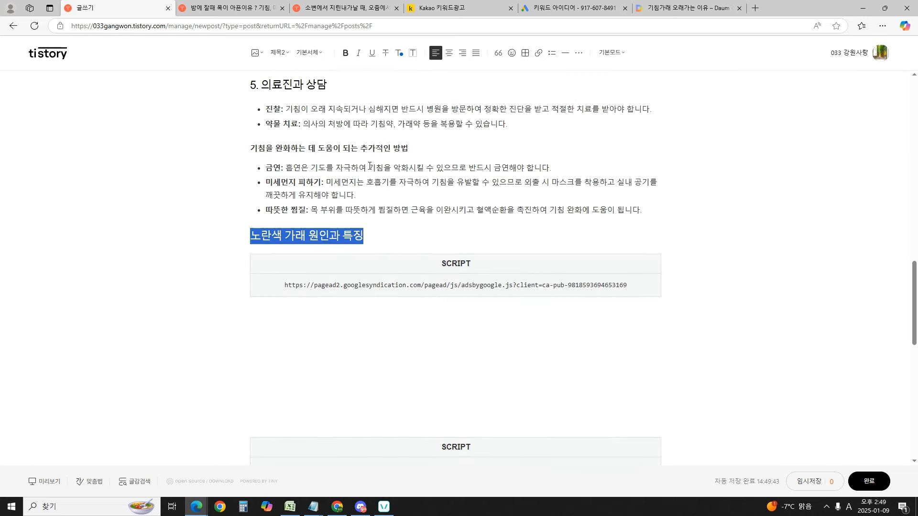
scroll(349, 311, "down", 5)
left_click_drag(353, 337, 247, 337)
left_click(399, 53)
left_click(411, 91)
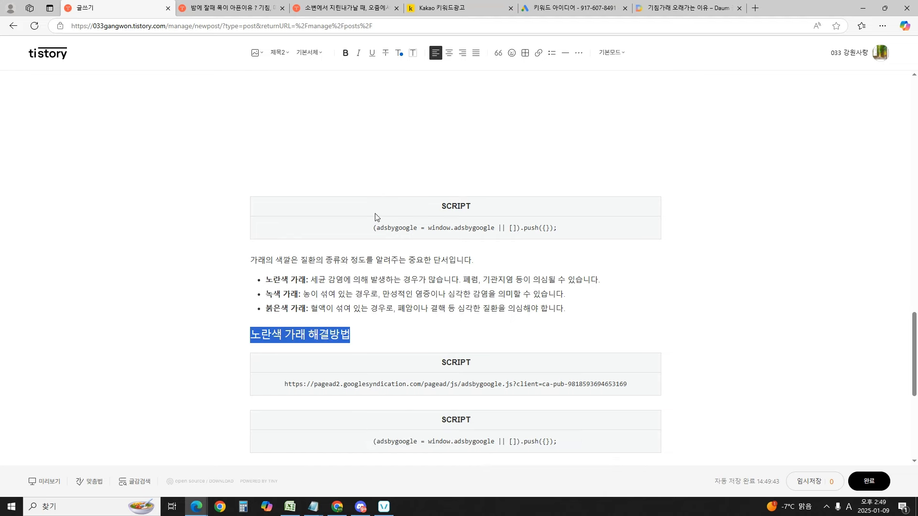
Step: Change the numbered subheadings 5. 의료진과 상담 and 4. 충분한 휴식 to the 본문1 style
scroll(375, 214, "down", 5)
scroll(307, 215, "up", 12)
left_click_drag(328, 180, 249, 181)
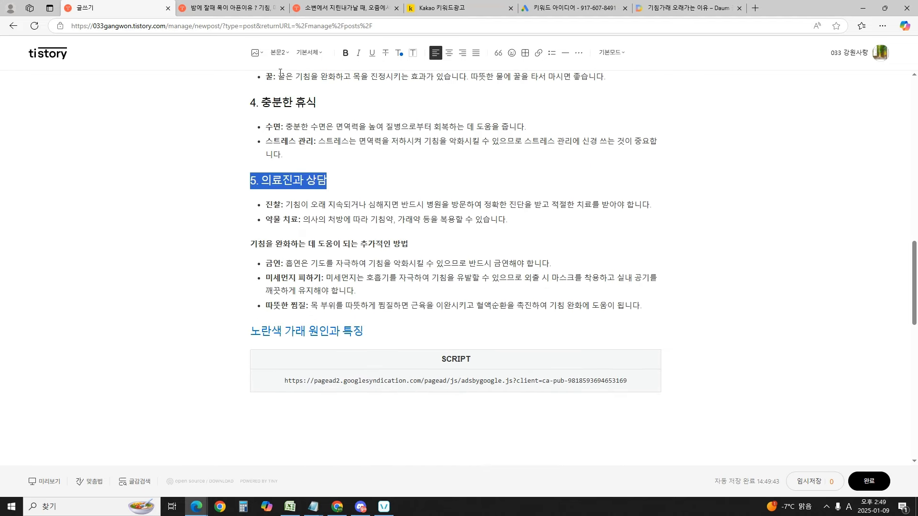
left_click(280, 53)
left_click(279, 146)
left_click_drag(317, 103, 249, 102)
left_click(280, 52)
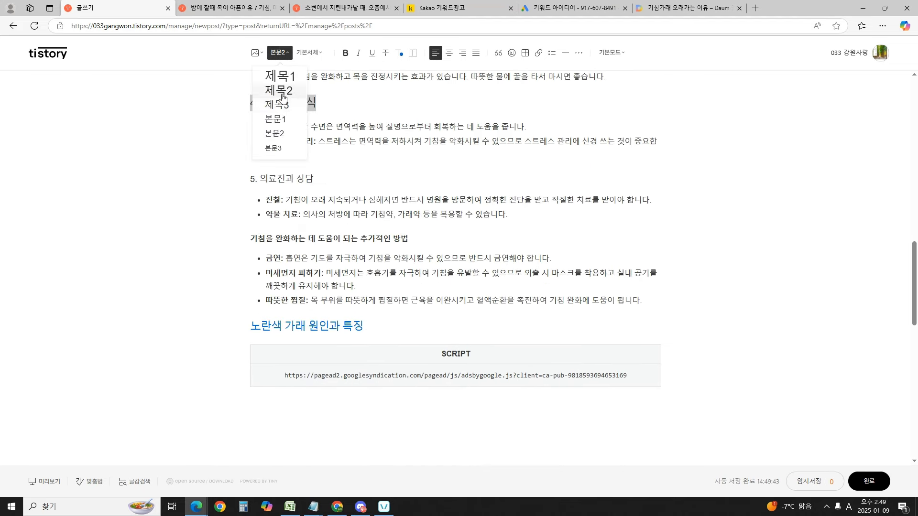
left_click(278, 129)
Step: Change the numbered subheadings 3. 따뜻한 음식 섭취, 2. 습도 조절 and 1. 충분한 수분 섭취 to the 본문1 style
left_click_drag(357, 227, 249, 228)
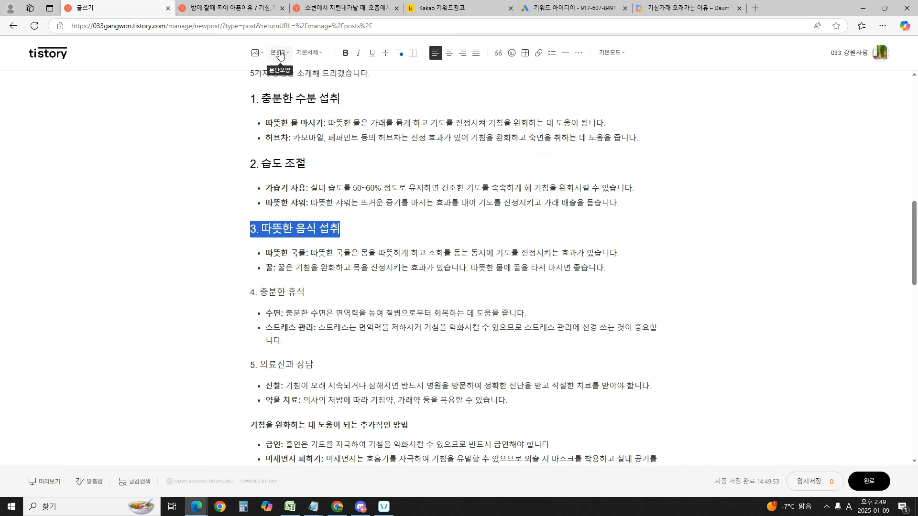
left_click(279, 53)
left_click(281, 117)
left_click_drag(316, 164, 249, 164)
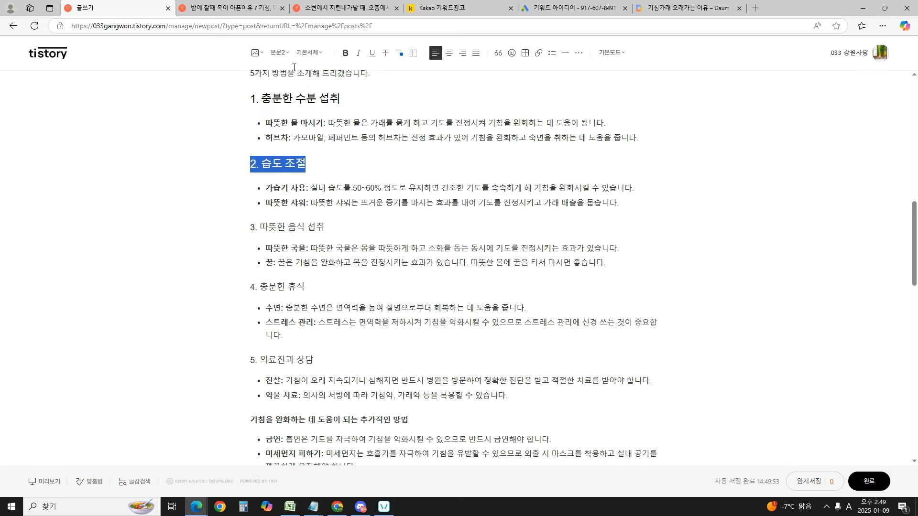
left_click(280, 53)
left_click(282, 119)
left_click_drag(346, 99, 249, 98)
left_click(279, 52)
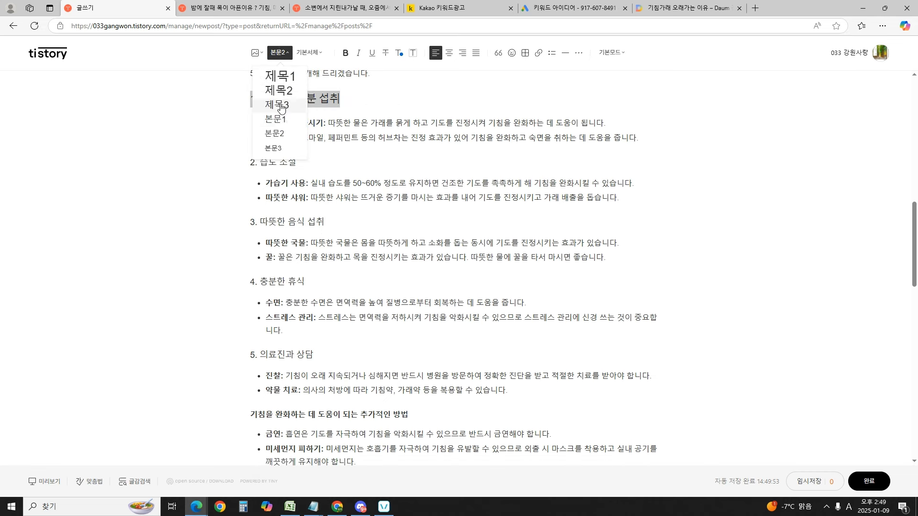
left_click(281, 119)
left_click(378, 253)
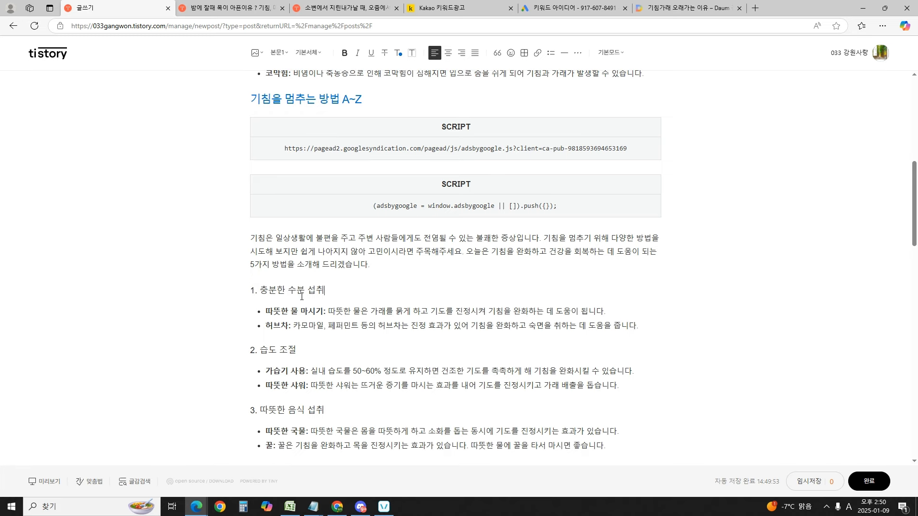
Step: Colour the numbered subheadings 1. 충분한 수분 섭취, 2. 습도 조절 and 3. 따뜻한 음식 섭취 red
left_click_drag(325, 290, 249, 290)
left_click(398, 52)
left_click(383, 85)
left_click_drag(298, 350, 249, 350)
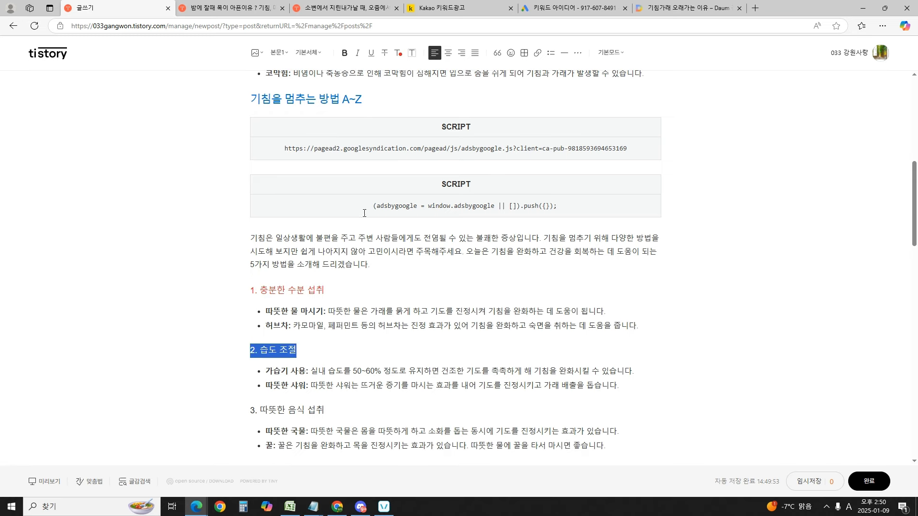
left_click(400, 54)
left_click(383, 85)
left_click_drag(325, 266, 250, 267)
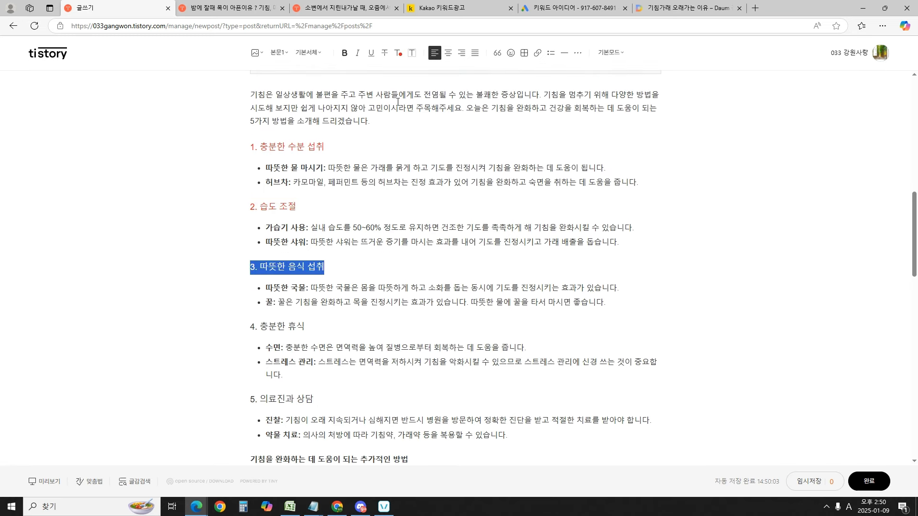
left_click(398, 53)
left_click(362, 90)
Step: Colour the numbered subheadings 4. 충분한 휴식 and 5. 의료진과 상담 red
left_click_drag(305, 326, 250, 326)
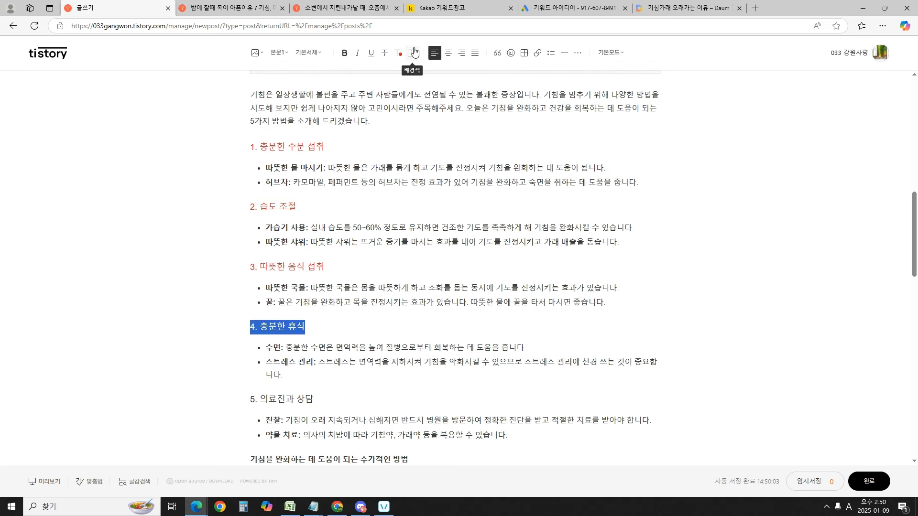
left_click(399, 53)
left_click(364, 90)
left_click(362, 91)
left_click_drag(313, 399, 249, 398)
left_click(398, 53)
left_click(364, 90)
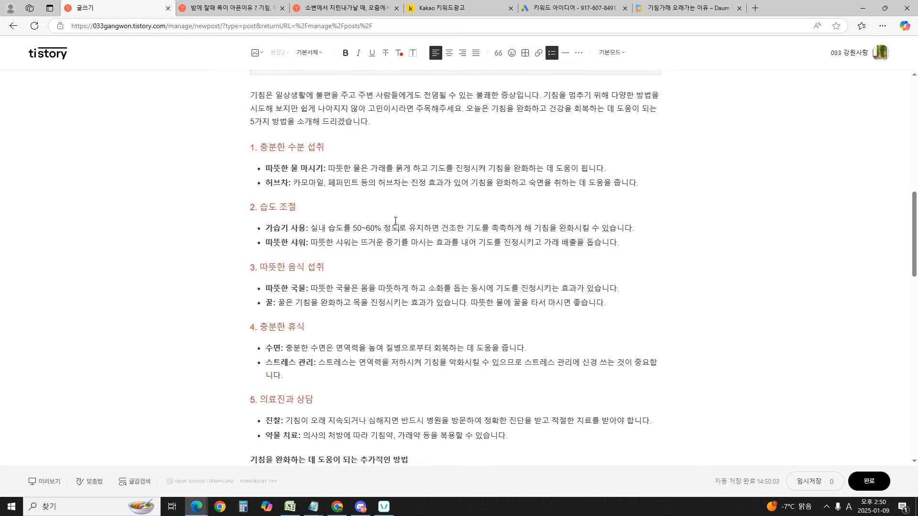
Step: Switch to the Gamma presentation and delete the author block from its first card
scroll(363, 192, "up", 15)
key("alt+Tab")
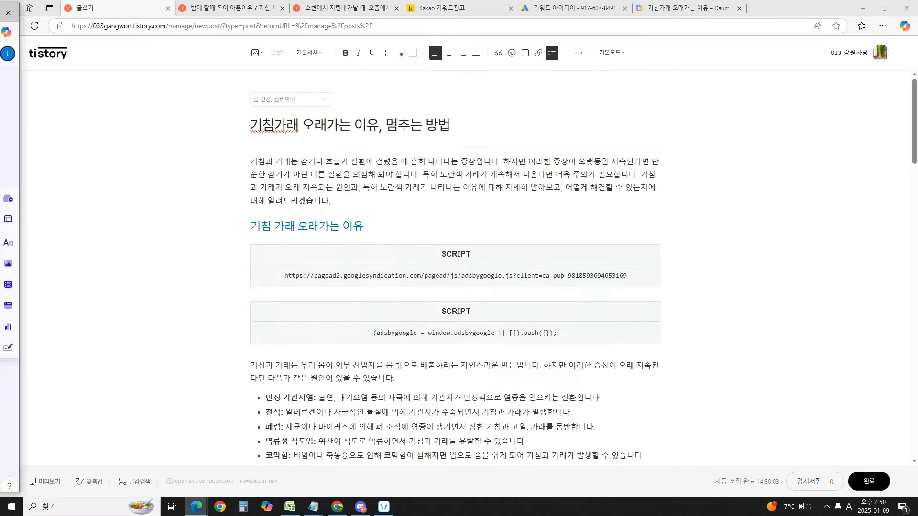
double_click(364, 108)
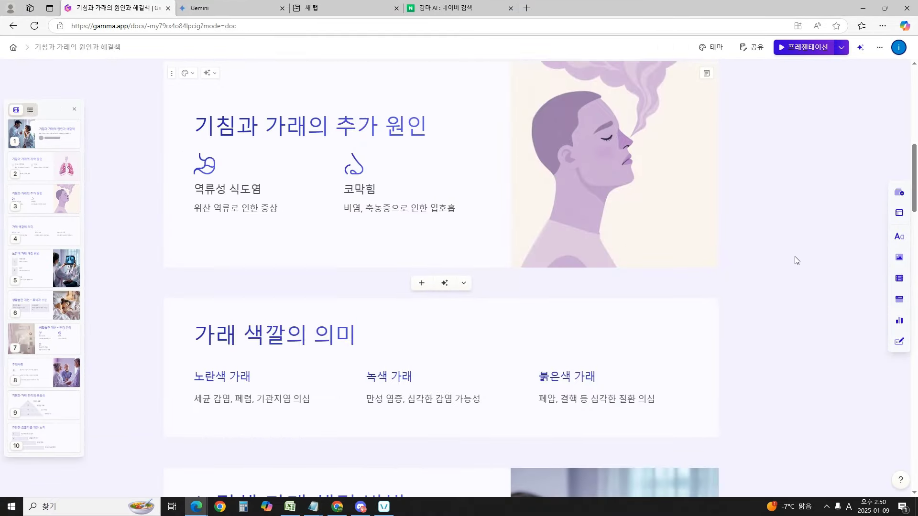
scroll(790, 273, "up", 10)
left_click(487, 211)
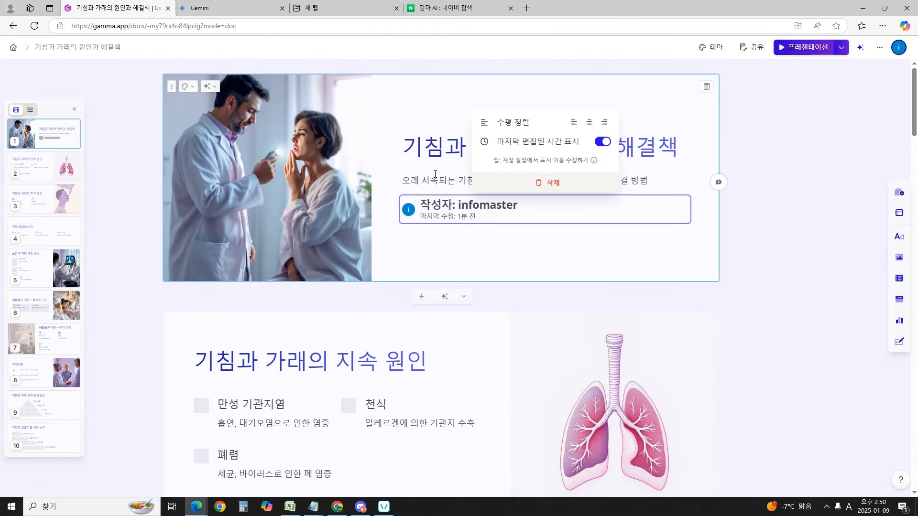
left_click(551, 183)
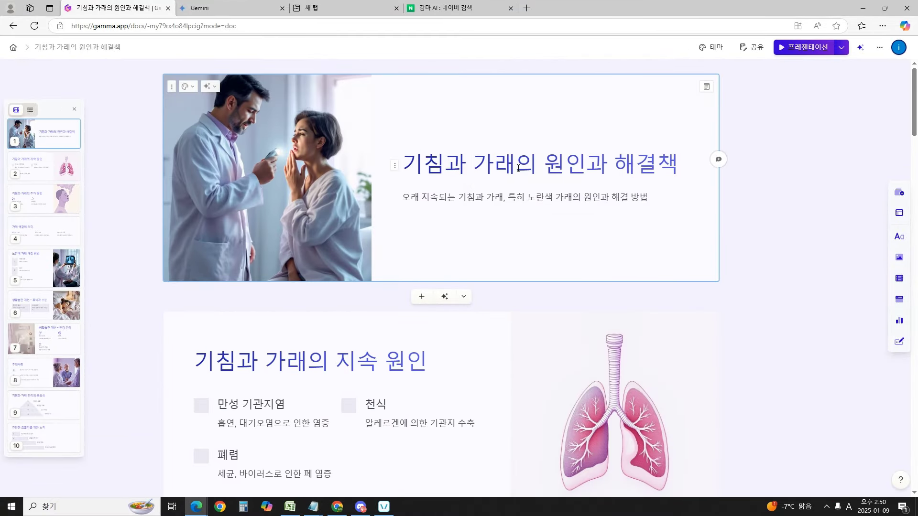
Step: Change the cover card's title to "기침가래가 오래가는 이유!" with "원인과 해결책" on a second line
left_click(545, 168)
key("Return")
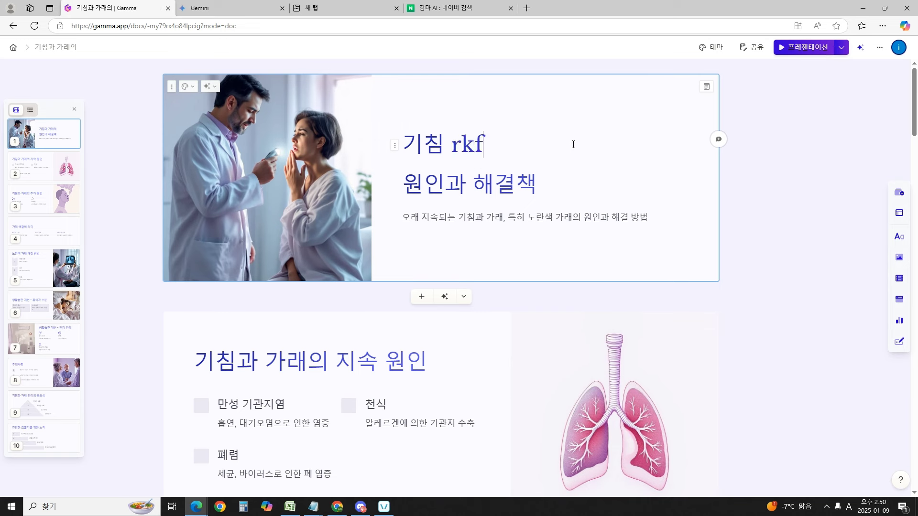
type("가래가 오래가는 이유!")
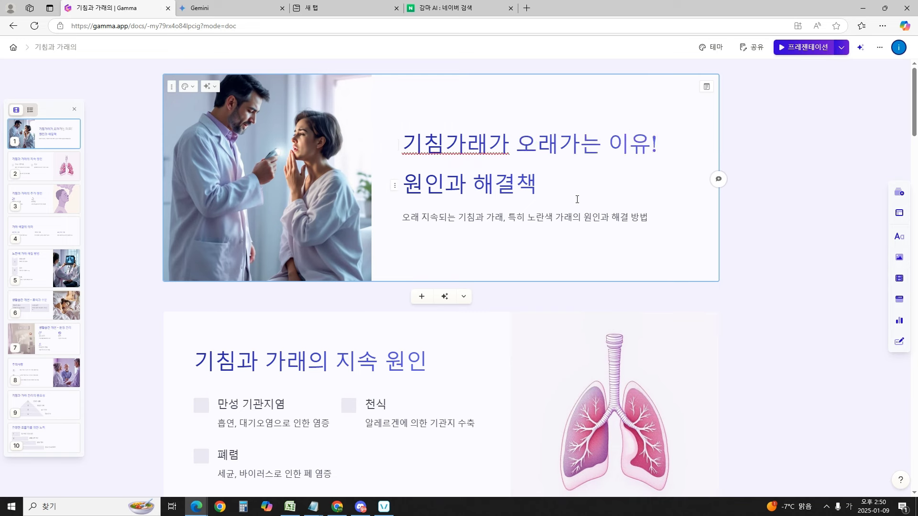
left_click(352, 378)
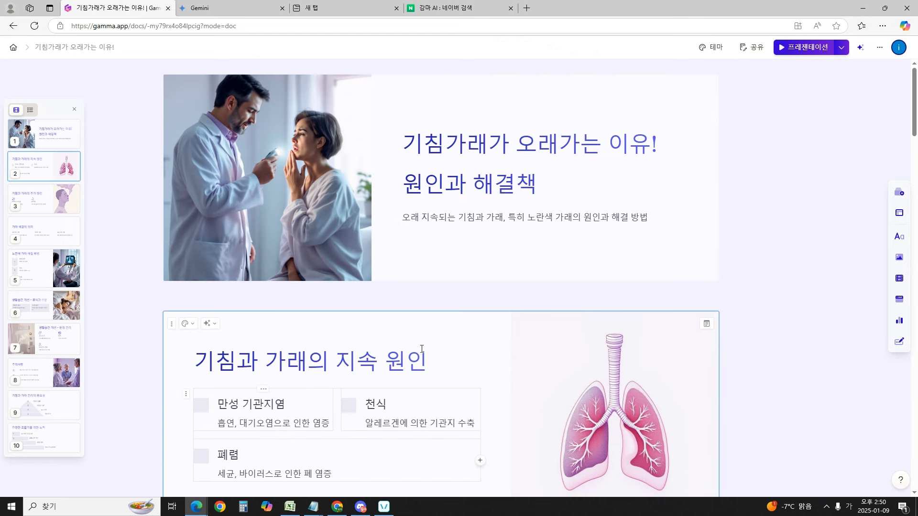
Step: Try the top accent image layout on the "생활습관 개선 - 환경 관리" card
scroll(567, 343, "down", 10)
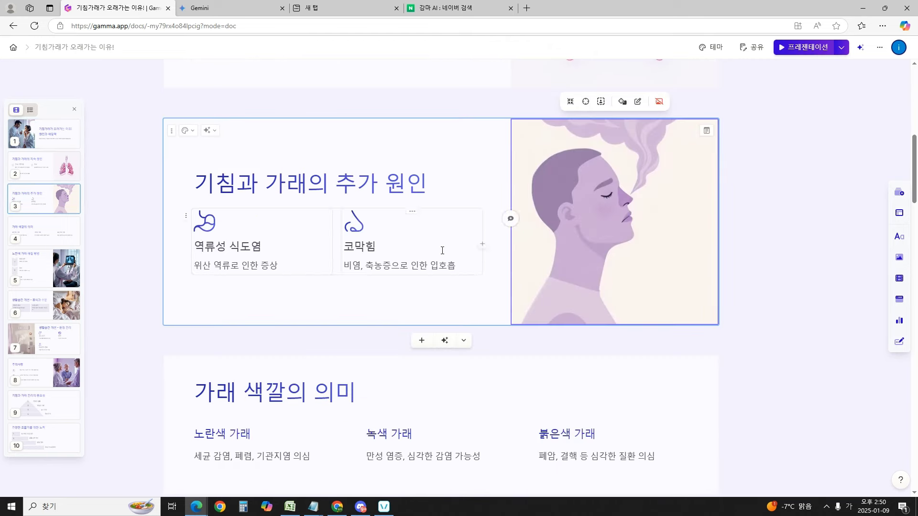
scroll(443, 250, "down", 15)
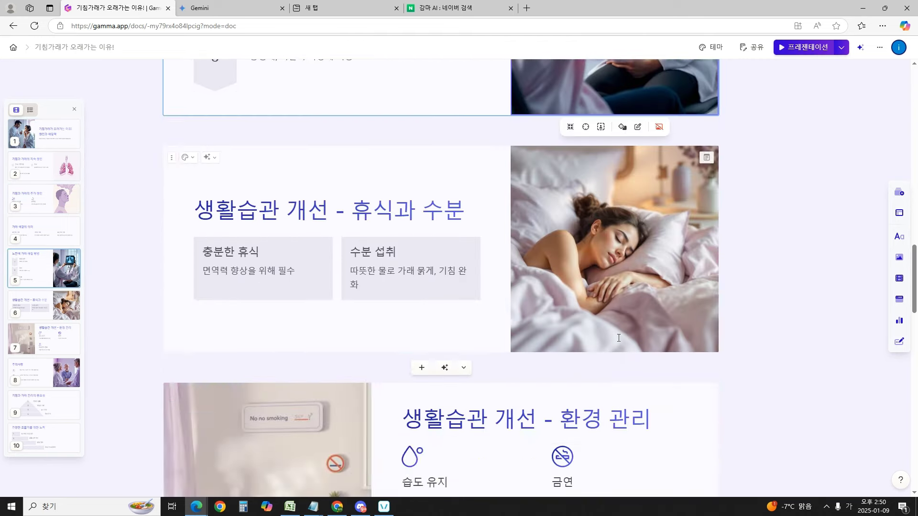
scroll(619, 338, "down", 6)
scroll(259, 347, "up", 5)
left_click(187, 332)
scroll(249, 340, "down", 1)
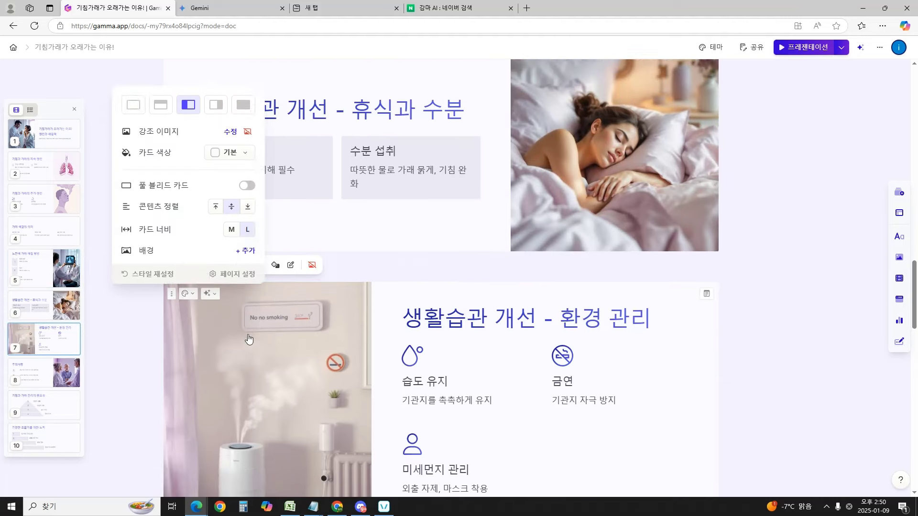
left_click(160, 267)
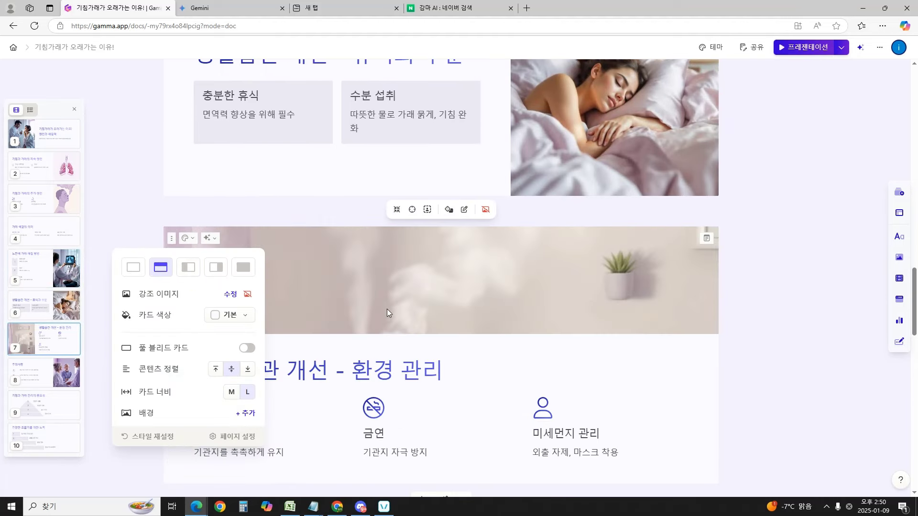
left_click(791, 328)
scroll(406, 205, "down", 5)
scroll(236, 163, "up", 2)
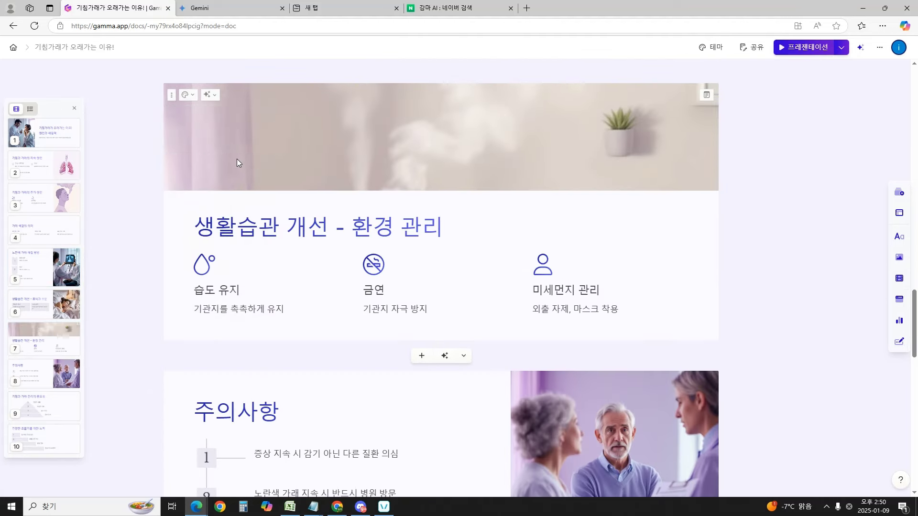
Step: Restore the layout with the accent image left of the text on the "생활습관 개선 - 환경 관리" card
left_click(186, 94)
left_click(192, 125)
left_click(832, 260)
scroll(815, 321, "up", 2)
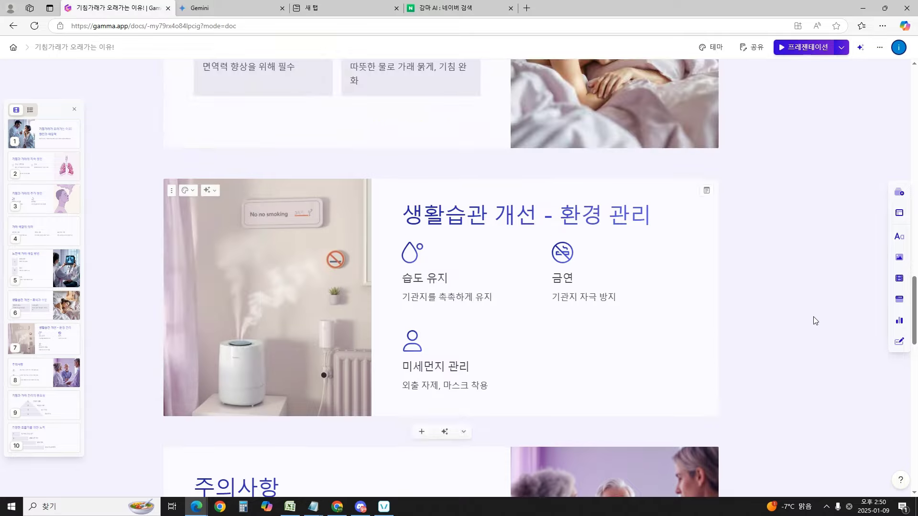
Step: Rewrite the second line of the cover card's title as "원인과 해결책 보기"
scroll(816, 321, "up", 20)
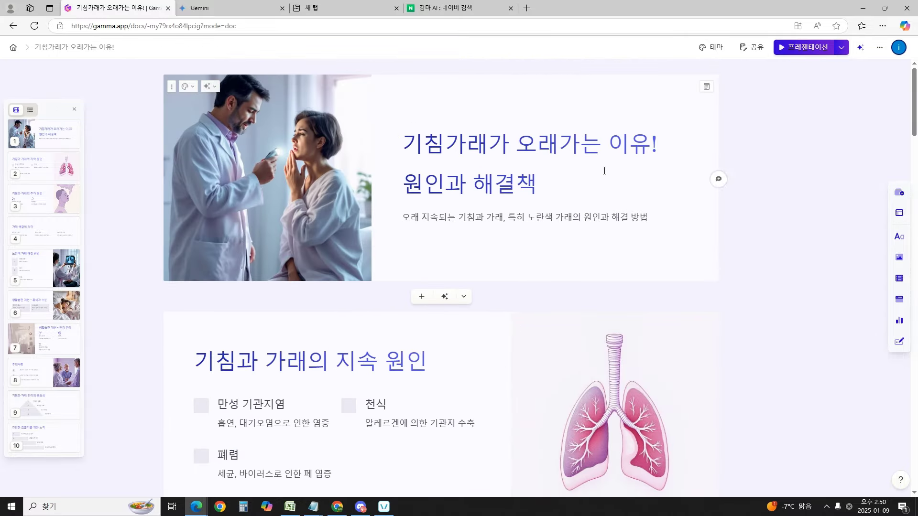
left_click_drag(574, 178, 404, 186)
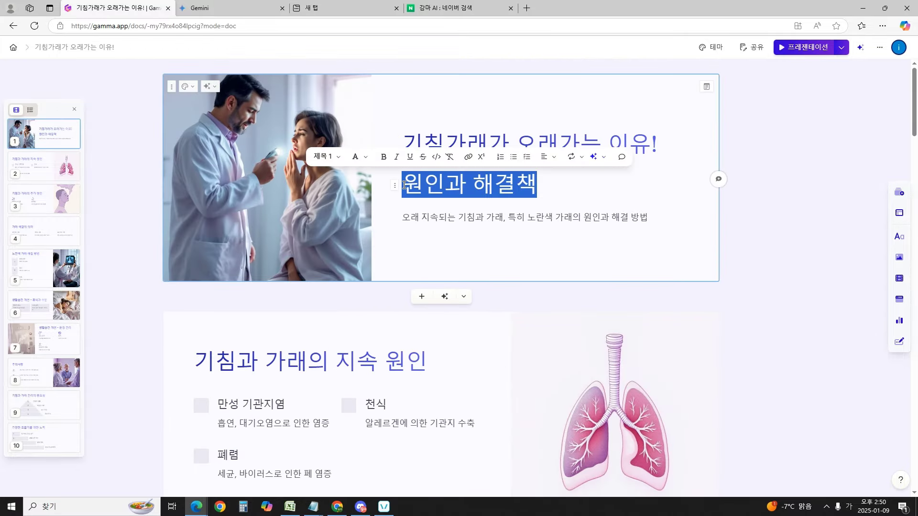
type("ㅇ")
type("원인과 해")
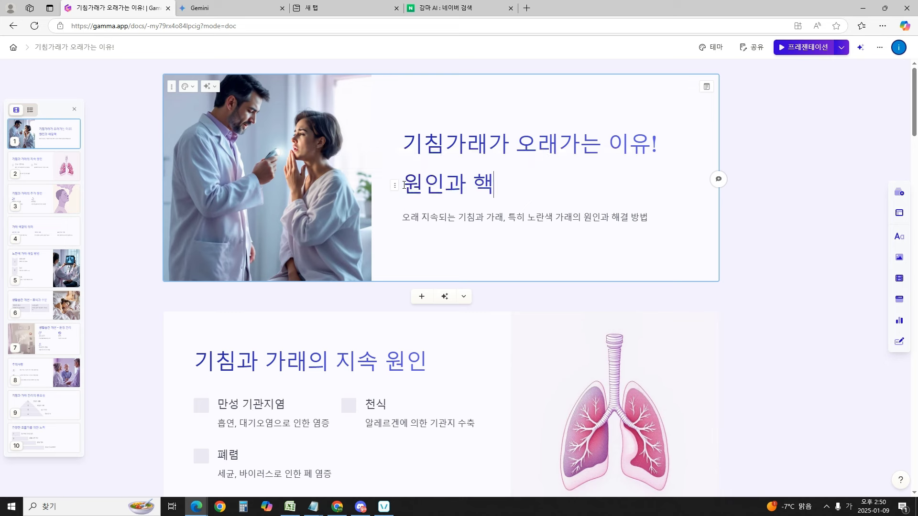
type("결ㅊ")
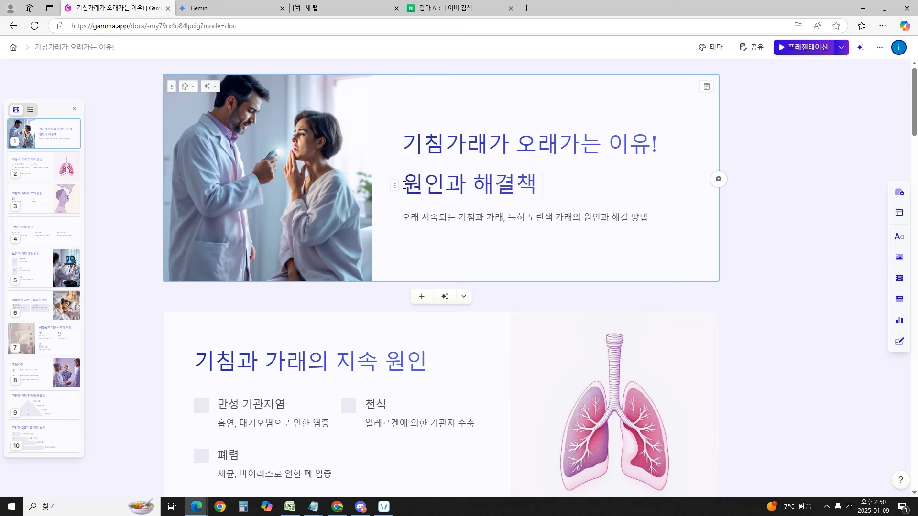
Step: Color the word "기침가래" in the cover card's title red
left_click_drag(406, 141, 487, 144)
left_click(344, 122)
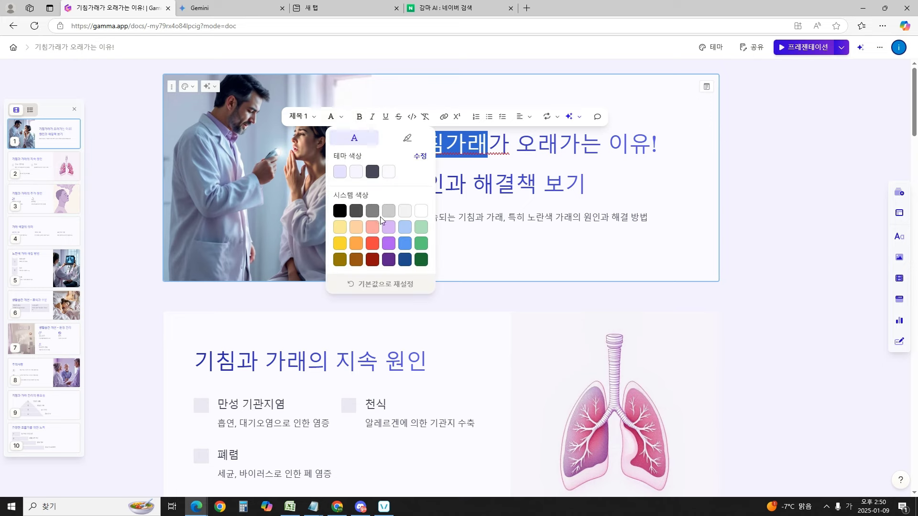
left_click(372, 242)
left_click(696, 201)
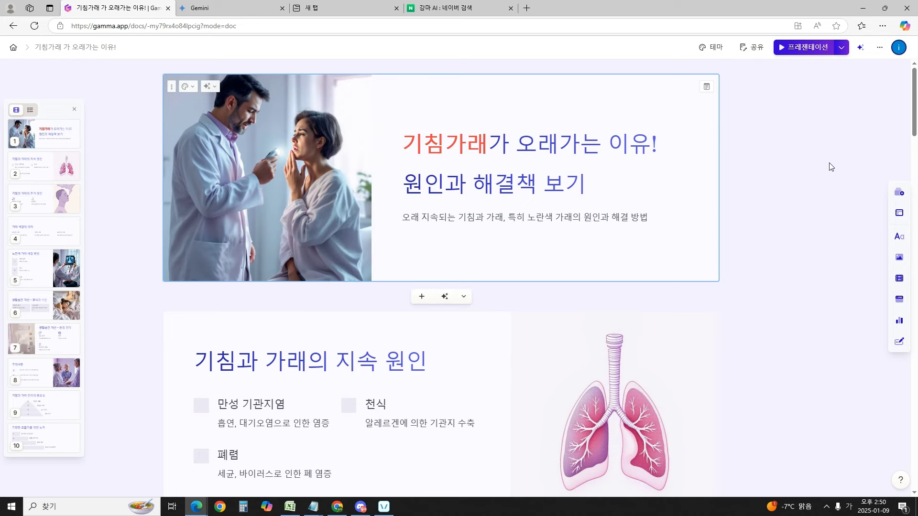
Step: Capture the cover card's title text area and paste it below the intro paragraph of the Tistory post, then return to Gamma
key("ctrl+shift+d")
left_click_drag(387, 108, 679, 235)
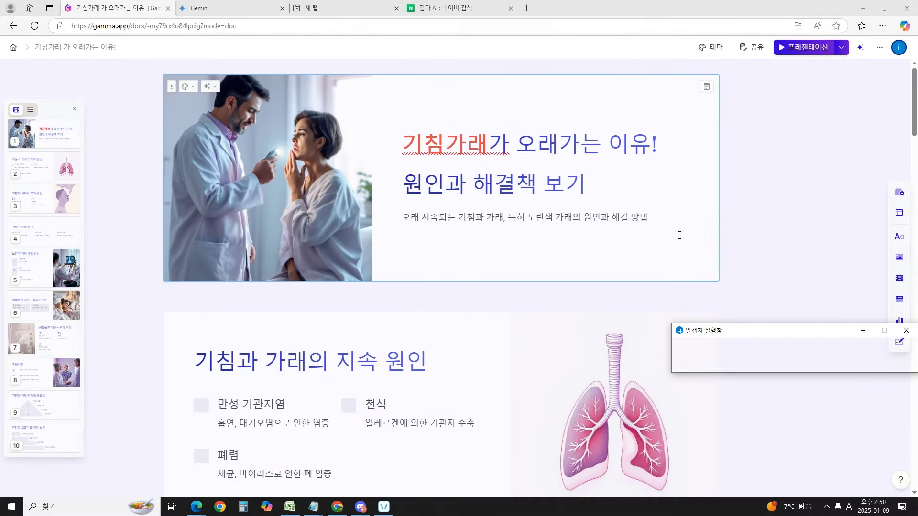
mouse_move(196, 506)
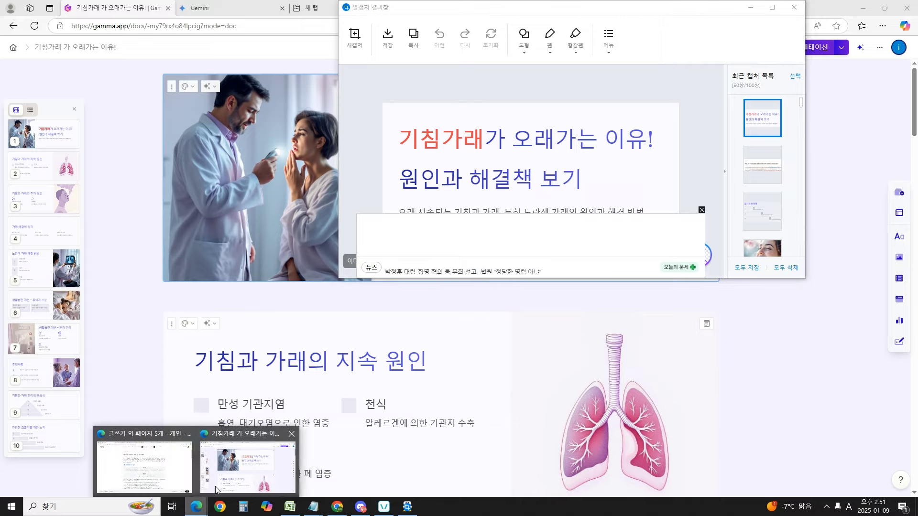
mouse_move(237, 478)
left_click(143, 466)
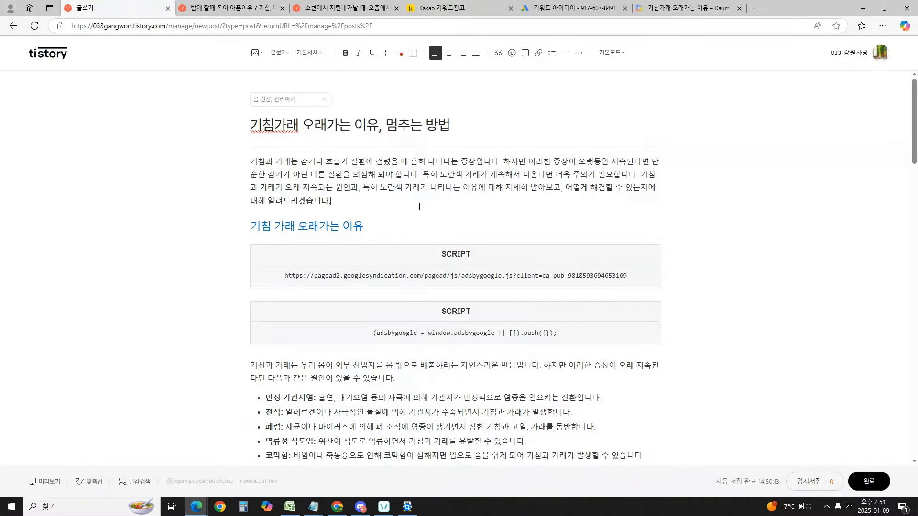
key("ctrl+v")
key("alt+Tab")
key("alt+F4")
key("alt+Tab")
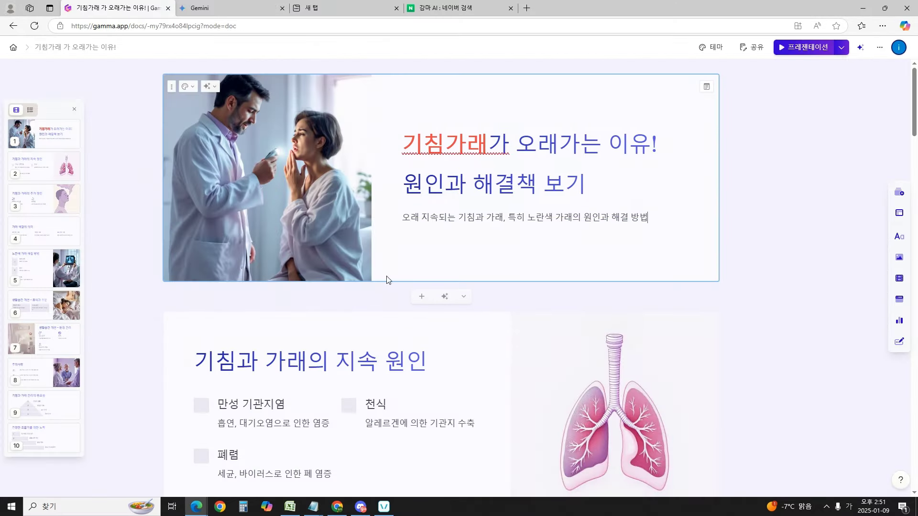
Step: Capture the cover card's doctor-and-patient picture, paste it into the Tistory post and place it beside the title image
left_click(785, 194)
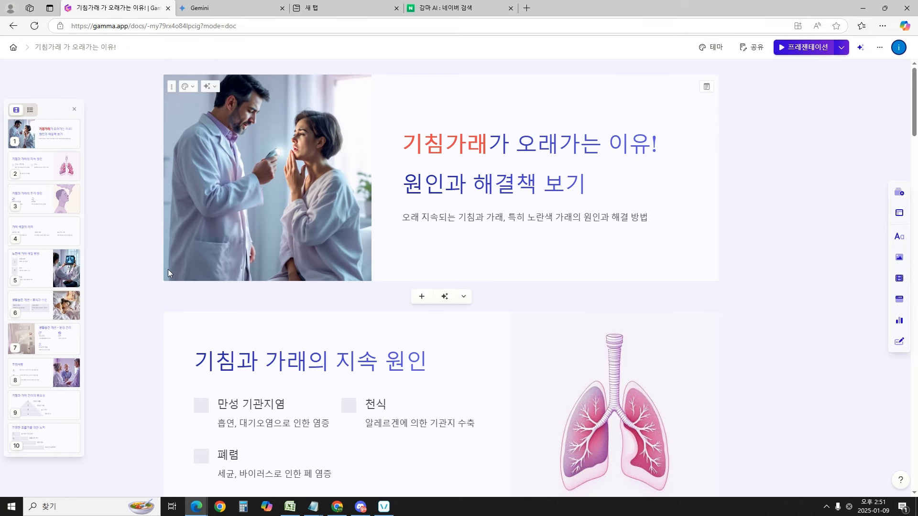
key("super+shift+s")
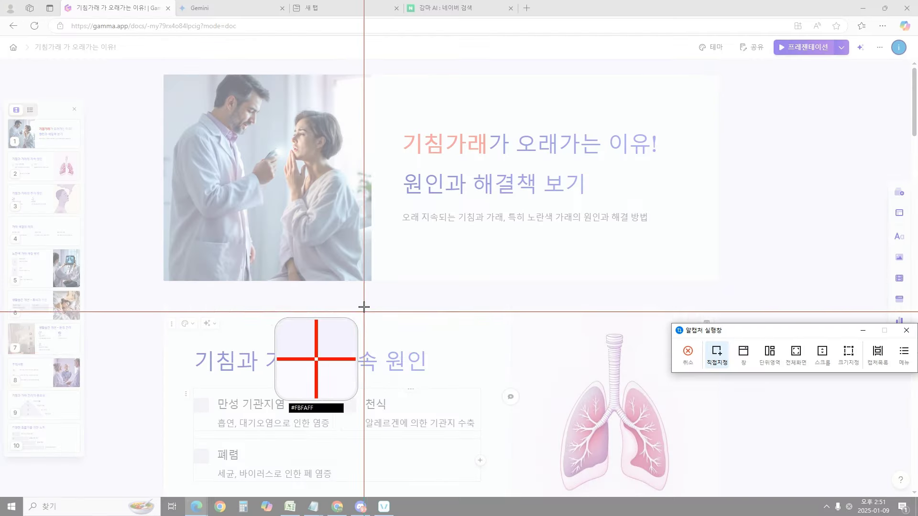
left_click_drag(366, 278, 167, 77)
left_click(542, 7)
left_click(198, 505)
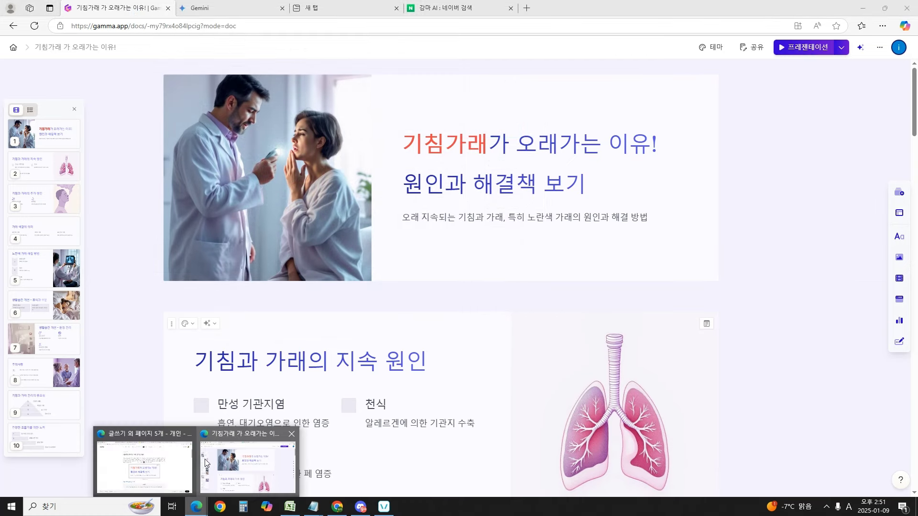
left_click(180, 465)
key("ctrl+v")
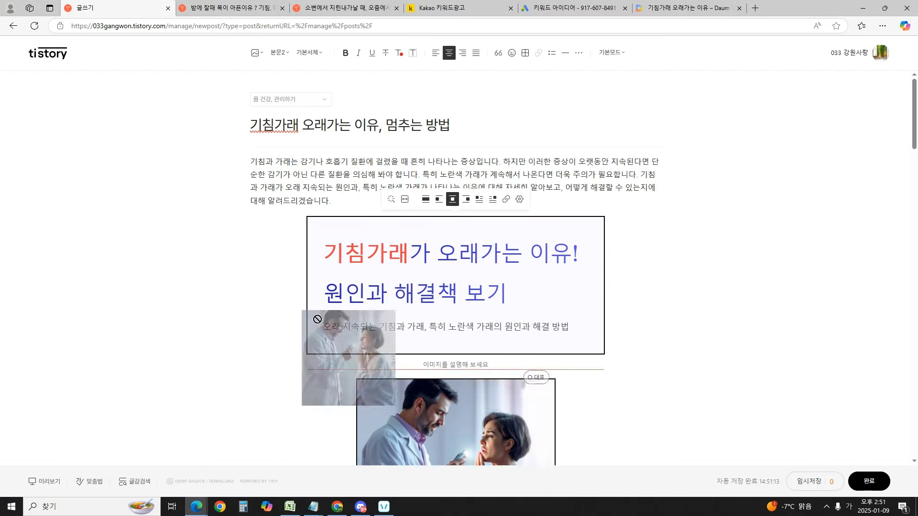
left_click(413, 187)
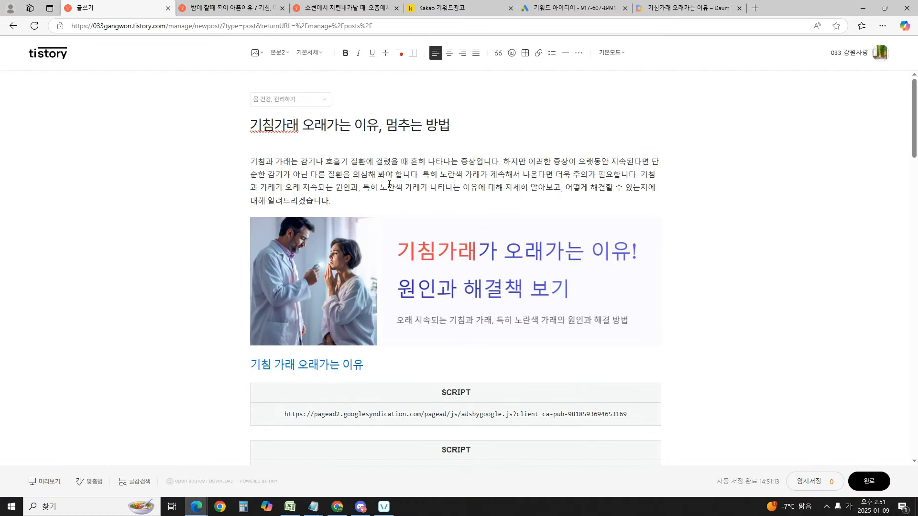
Step: Format "기침과 가래" at the start of the intro paragraph as red, bold and underlined
left_click_drag(246, 160, 289, 159)
left_click(399, 52)
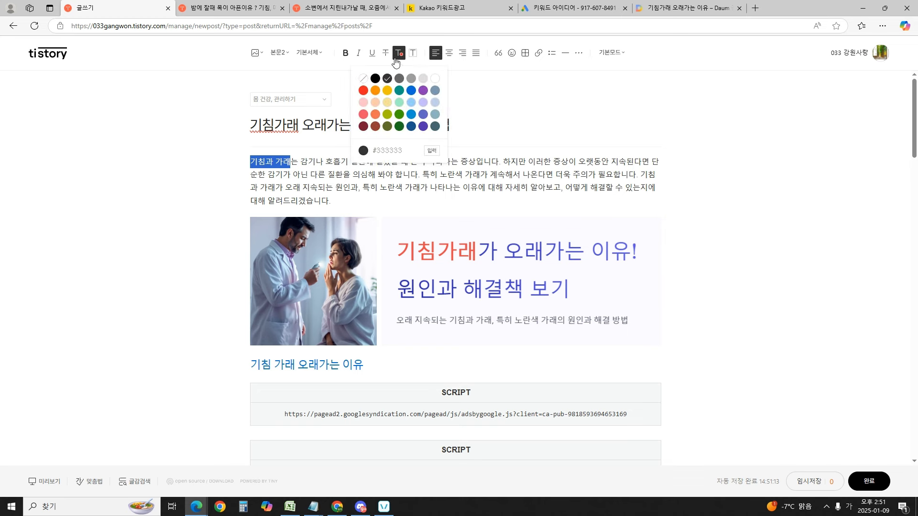
left_click(363, 90)
left_click(418, 193)
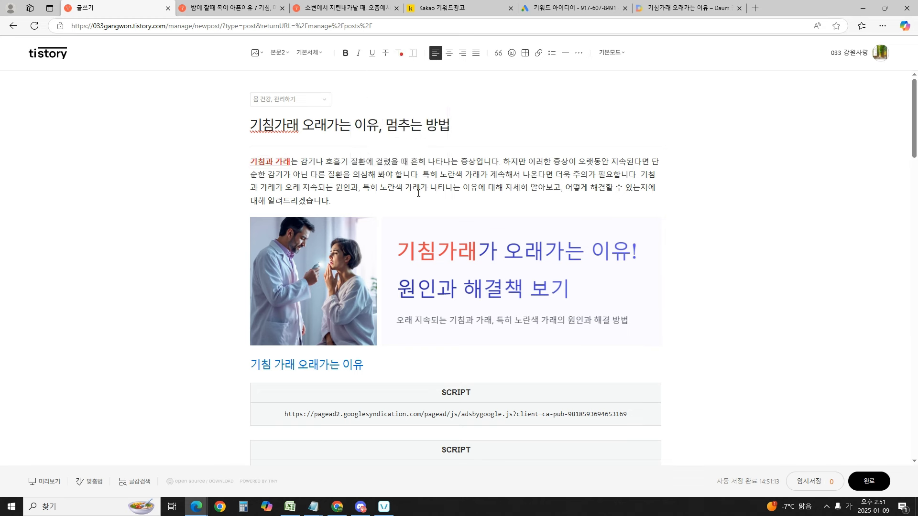
Step: Format "노란색 가래가 계속해서 나온다면 더욱 주의" in the intro paragraph as red, bold and underlined
left_click_drag(440, 173, 583, 169)
left_click(401, 53)
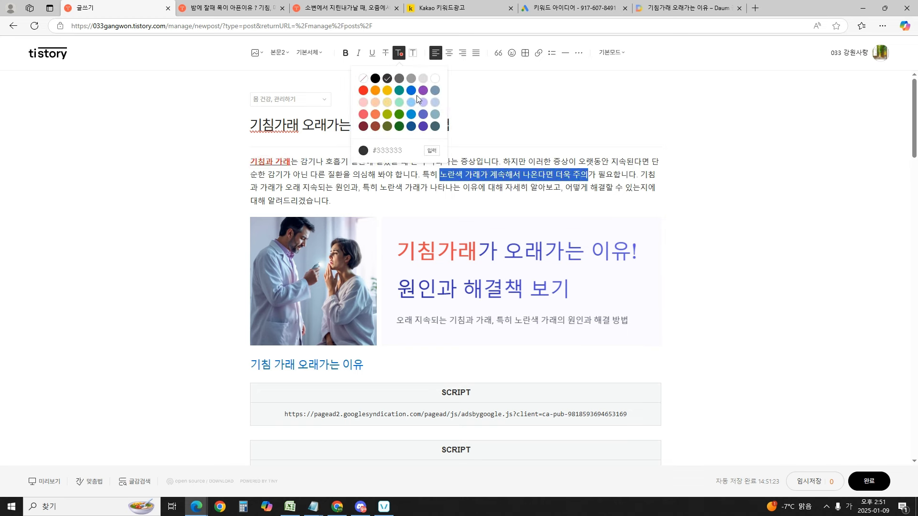
left_click(363, 90)
left_click(373, 52)
left_click(346, 52)
left_click(416, 188)
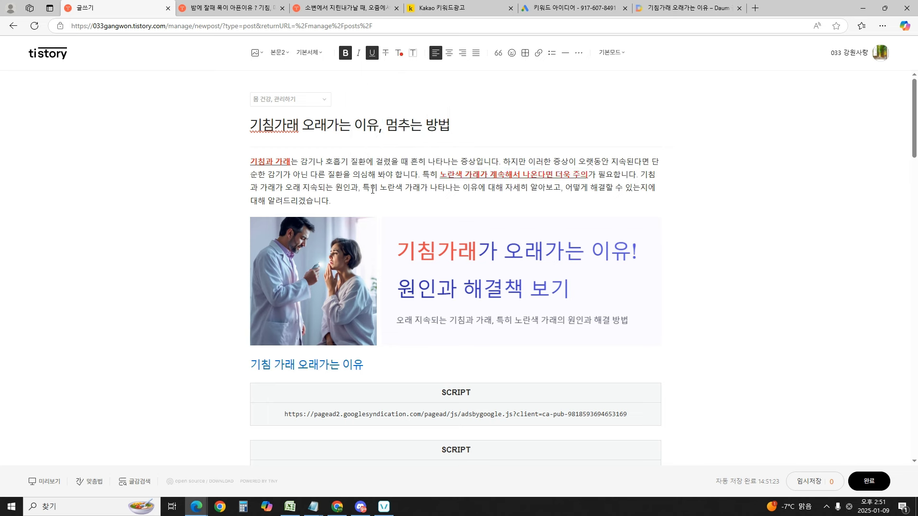
Step: Format "기침과 가래가 오래 지속되는 원인" in the intro paragraph as blue and bold
left_click_drag(637, 179, 290, 190)
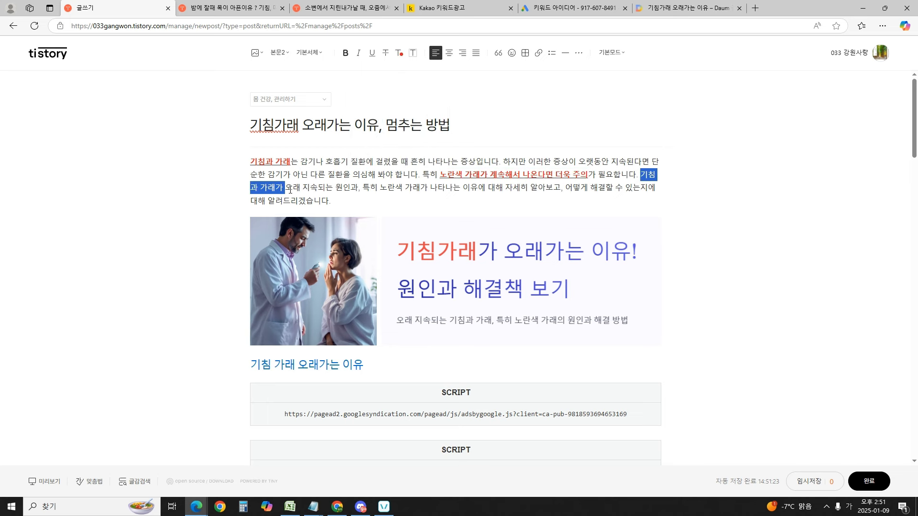
left_click(399, 54)
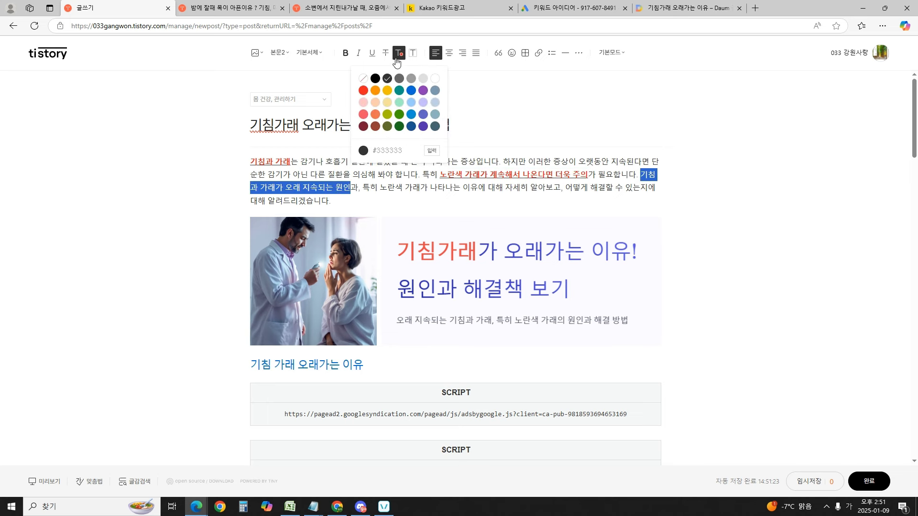
left_click(404, 93)
left_click(346, 53)
Step: Format "기침과 가래는 우리 몸이 외부 침입자를 몸 밖으로 배출하려는 자연스러운 반응" as blue and bold
scroll(327, 293, "down", 4)
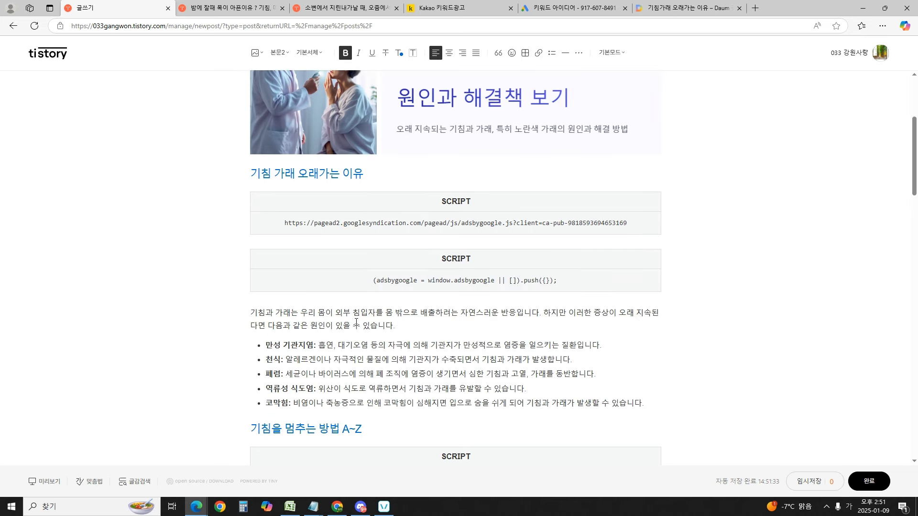
left_click_drag(251, 312, 503, 312)
left_click(395, 54)
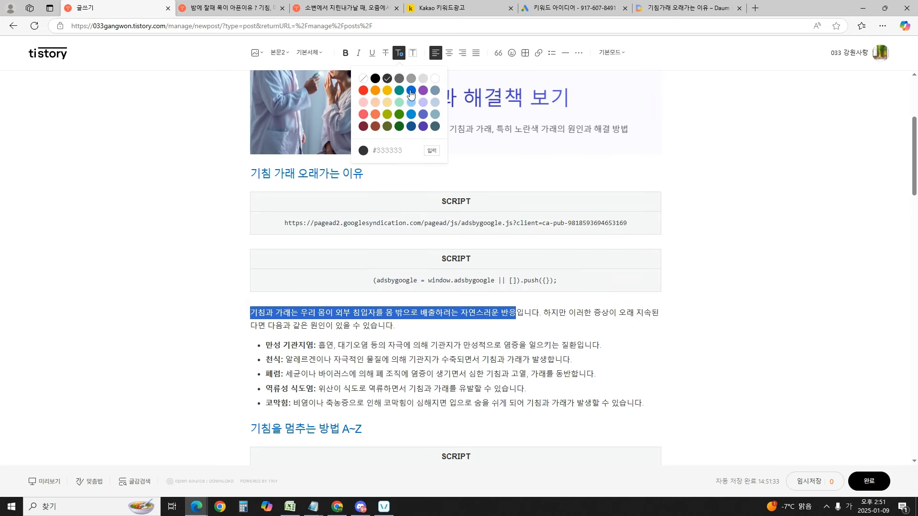
left_click(412, 96)
left_click(470, 320)
Step: Switch to the Gamma presentation and capture the lungs illustration from the "기침과 가래의 지속 원인" slide
left_click(197, 507)
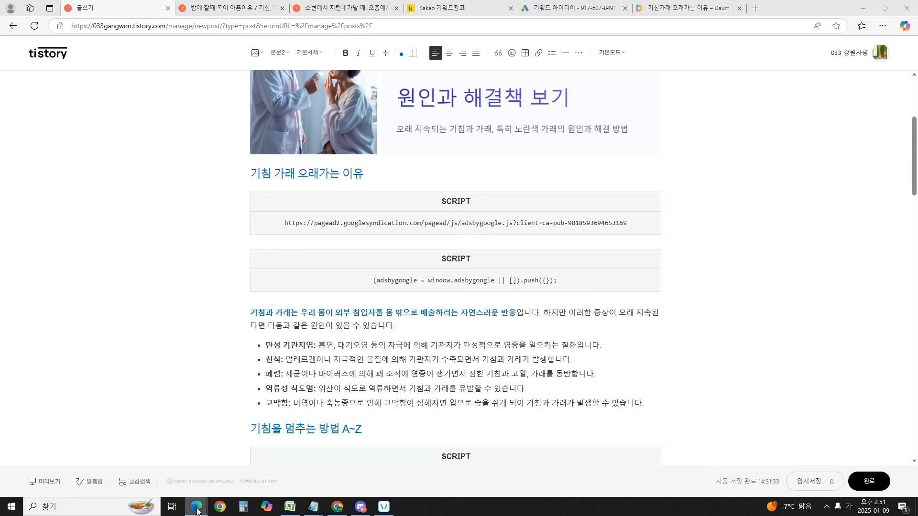
left_click(262, 452)
scroll(775, 256, "down", 3)
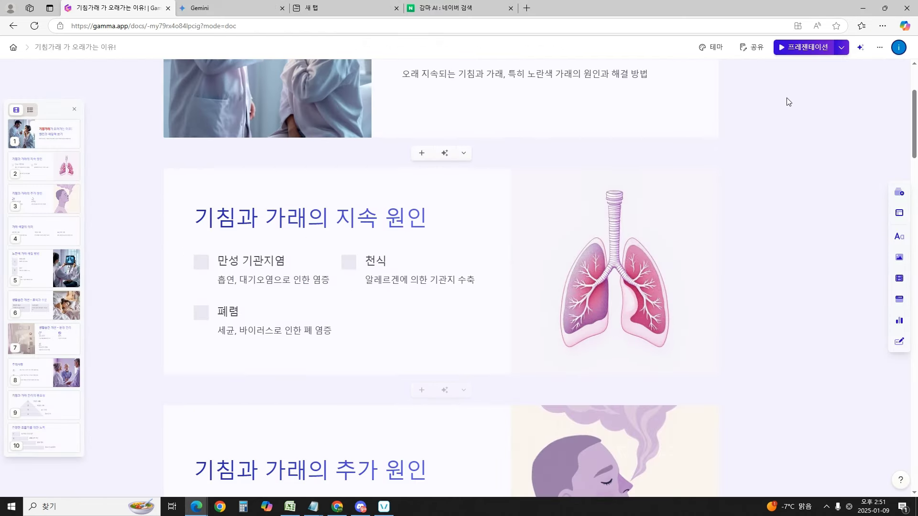
key("ctrl+shift+c")
left_click_drag(521, 169, 706, 373)
left_click(258, 345)
Step: Switch to the Tistory post and paste the lungs image between the "기침 가래 오래가는 이유" paragraph and its bulleted list
key("alt+Tab")
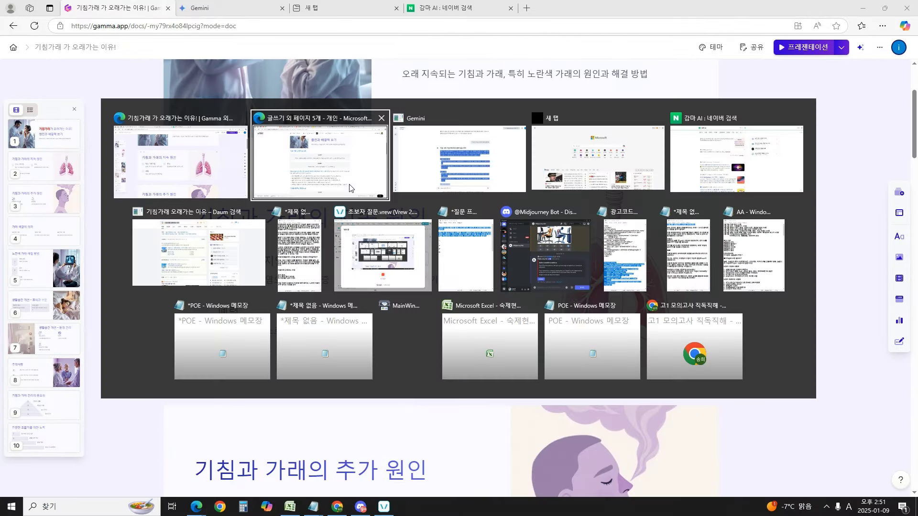
left_click(187, 171)
left_click(219, 507)
mouse_move(197, 506)
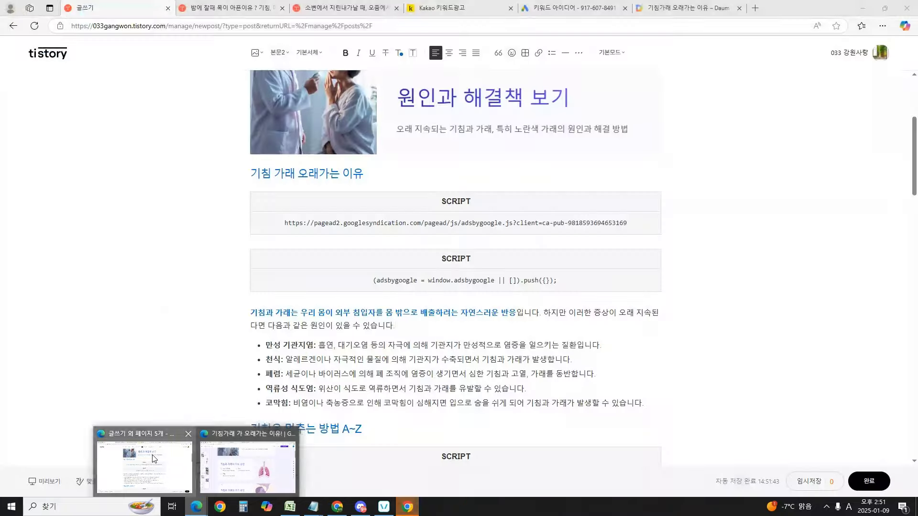
left_click(144, 466)
scroll(421, 252, "down", 2)
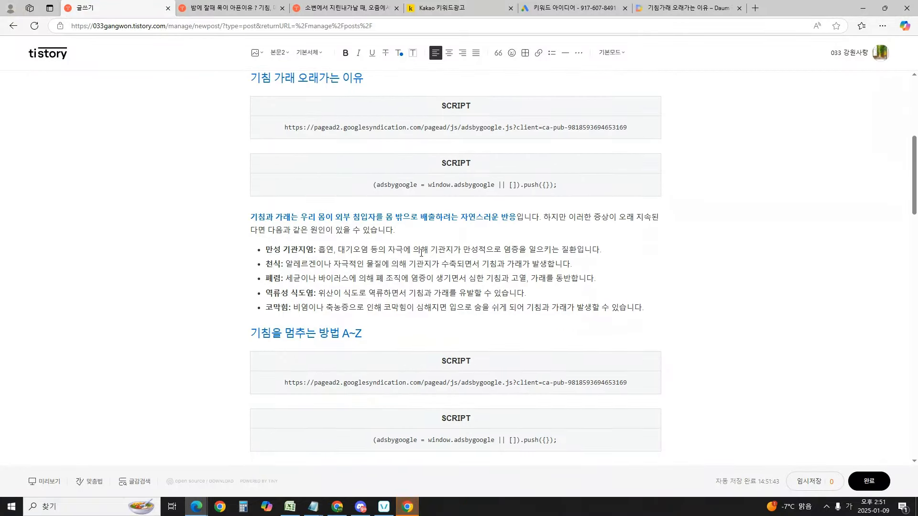
key("ctrl+v")
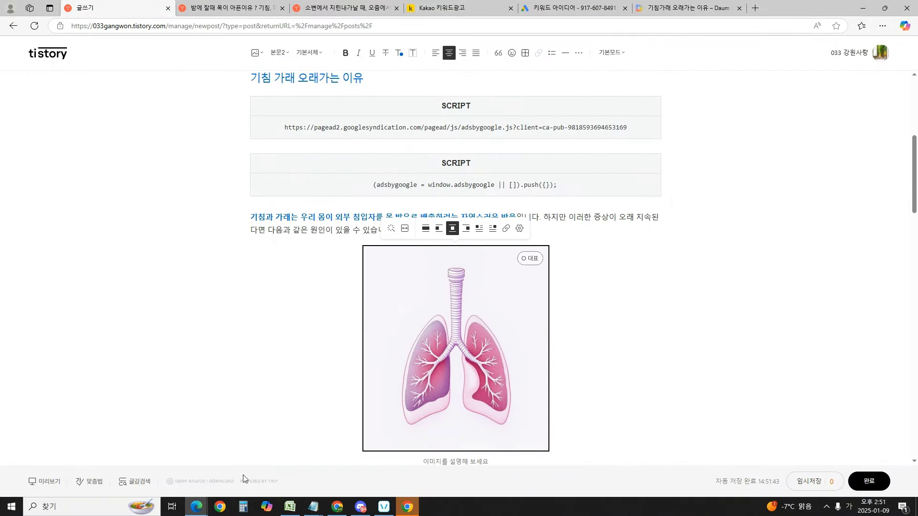
Step: Switch to the Gamma presentation and capture the title and causes text of the "기침과 가래의 지속 원인" slide
mouse_move(196, 506)
left_click(223, 456)
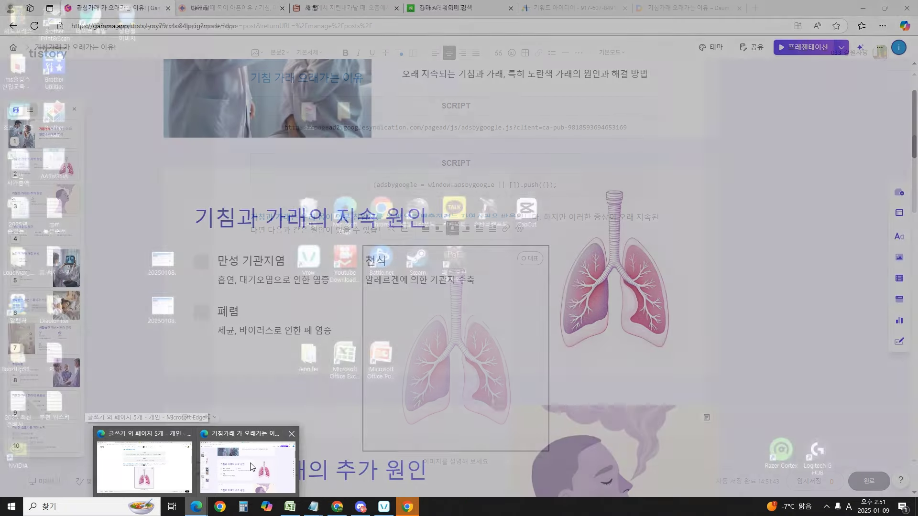
key("ctrl+shift+c")
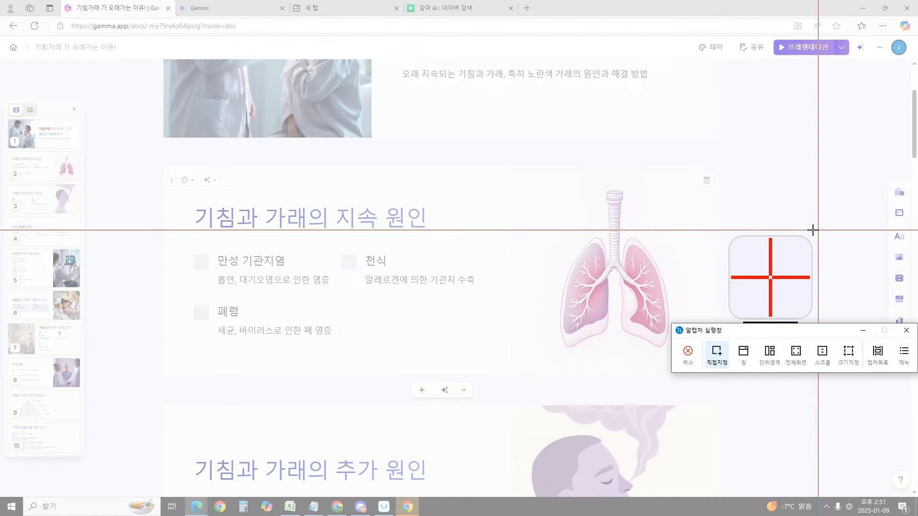
left_click_drag(179, 192, 491, 353)
Step: Switch to the Tistory post and paste the captured slide text directly below the lungs image
left_click(196, 507)
left_click(198, 467)
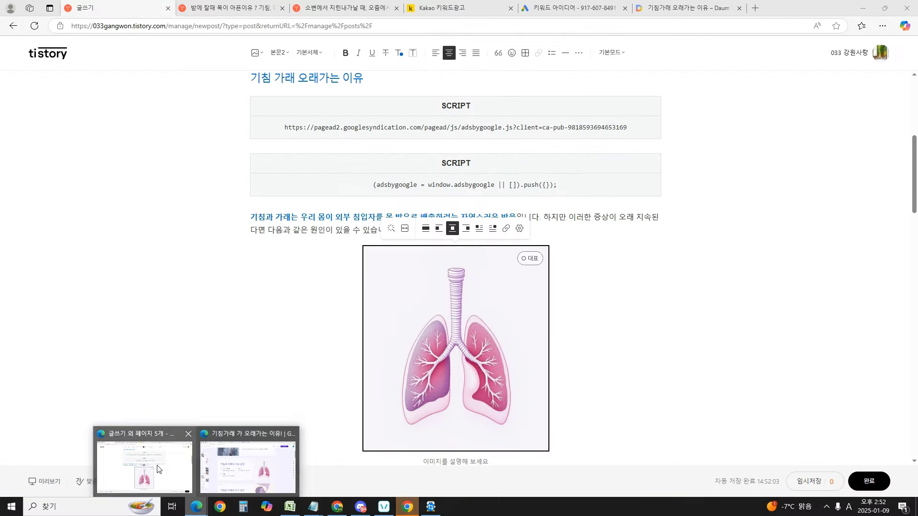
scroll(532, 367, "down", 1)
key("ctrl+v")
Step: Group the lungs image and the "기침과 가래의 지속 원인" text image side by side in one row
scroll(557, 344, "down", 2)
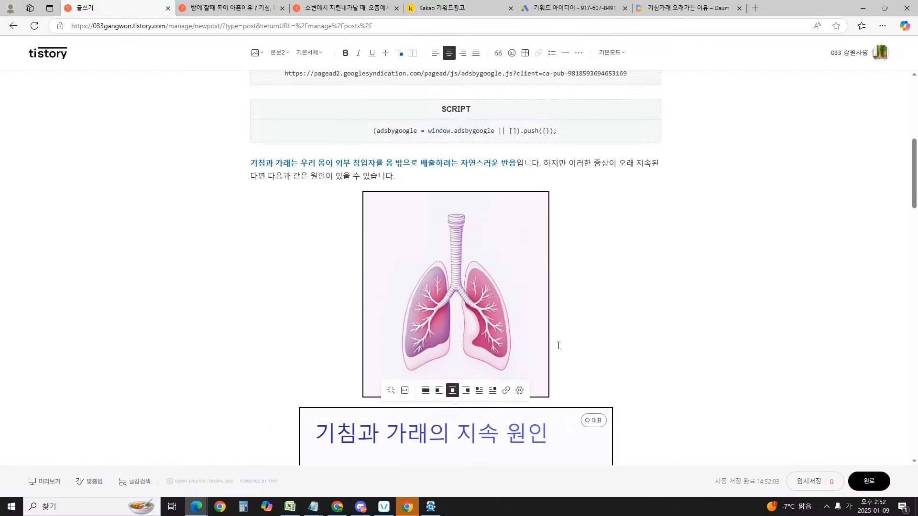
left_click_drag(556, 354, 516, 219)
scroll(490, 258, "up", 4)
left_click(457, 260)
scroll(452, 260, "down", 2)
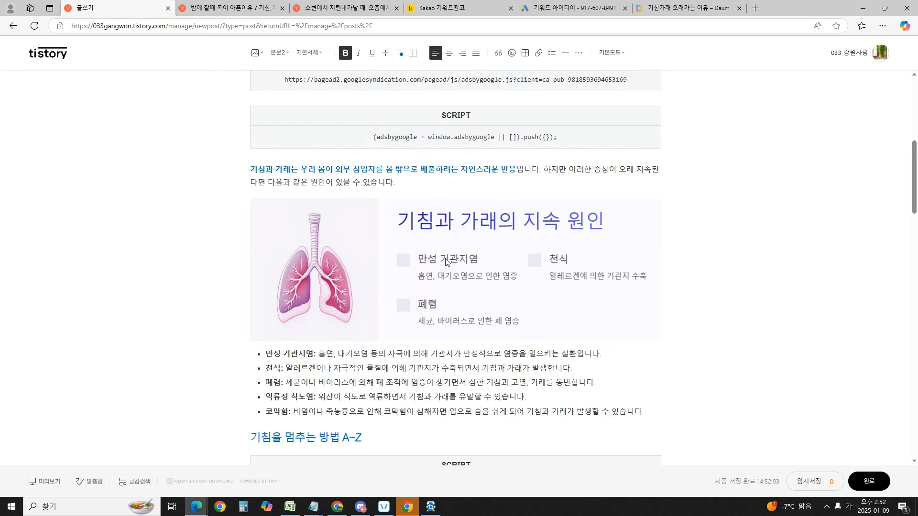
Step: Compare the causes in the grouped "기침과 가래의 지속 원인" images with the bulleted list beneath them
left_click(321, 280)
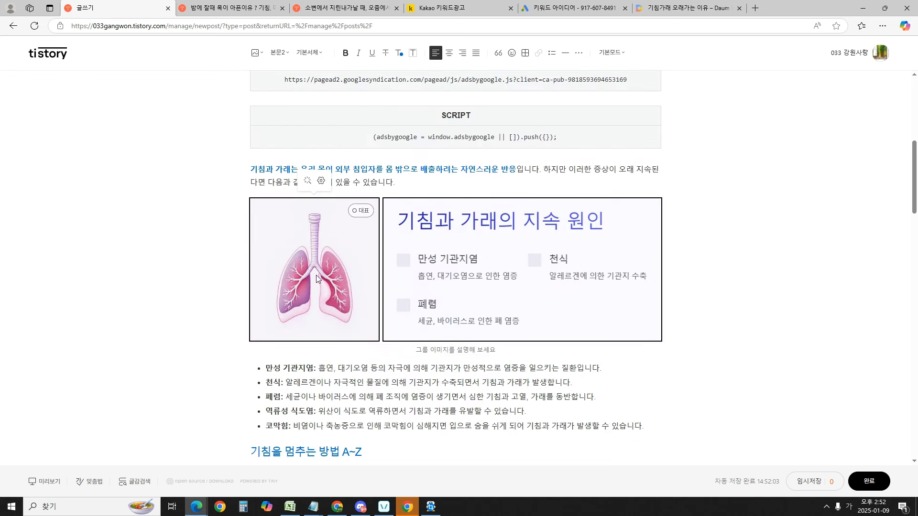
left_click(434, 187)
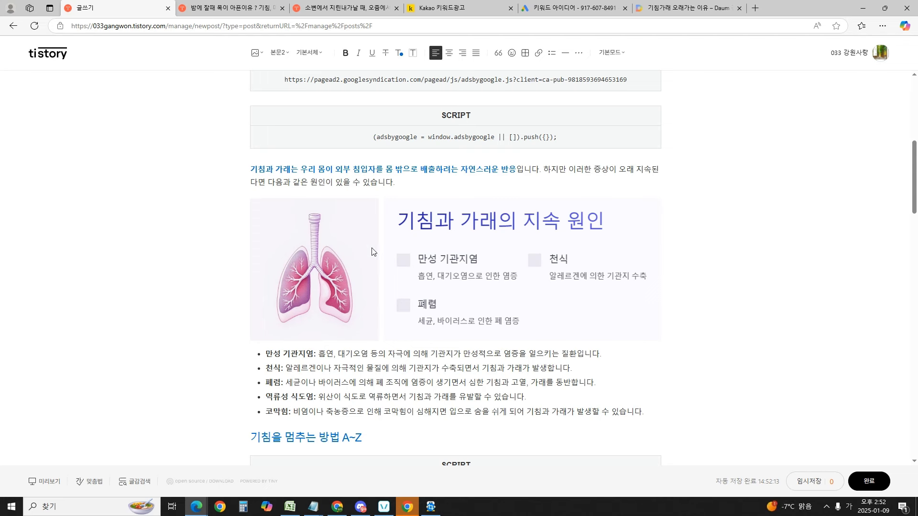
left_click(432, 270)
left_click(423, 375)
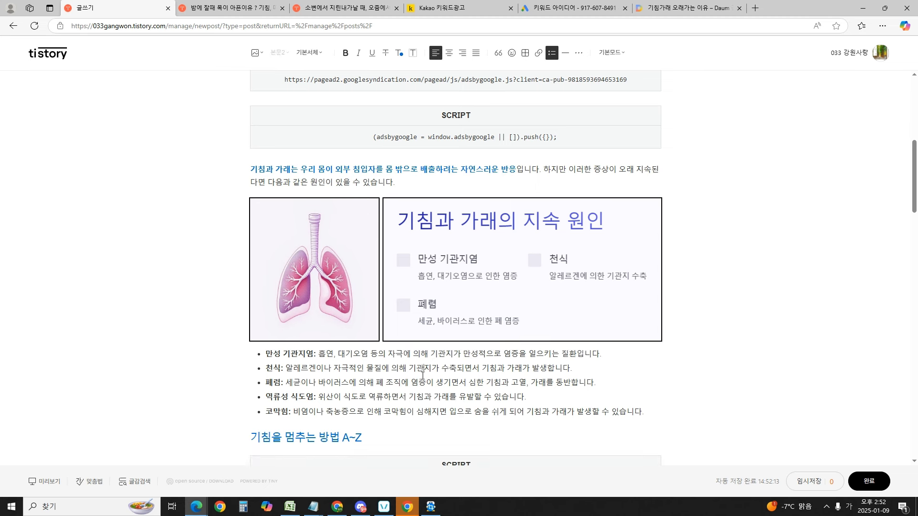
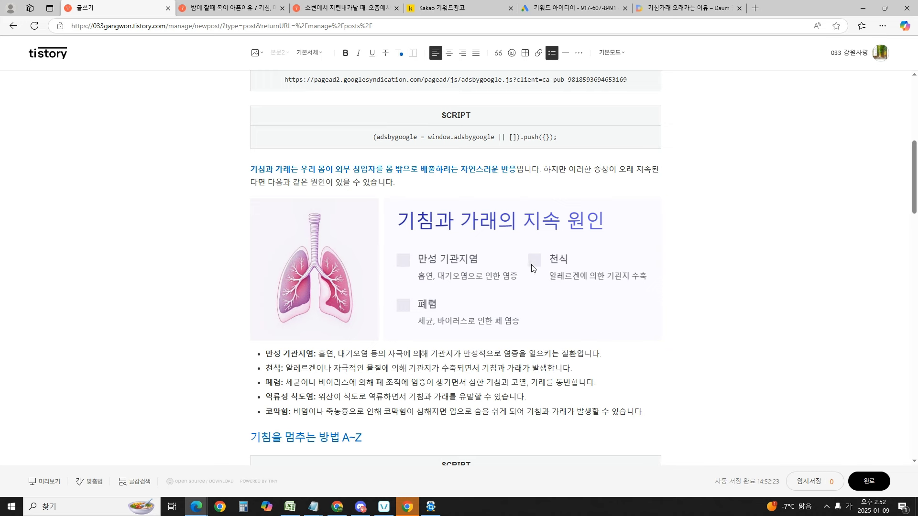
left_click_drag(270, 354, 617, 410)
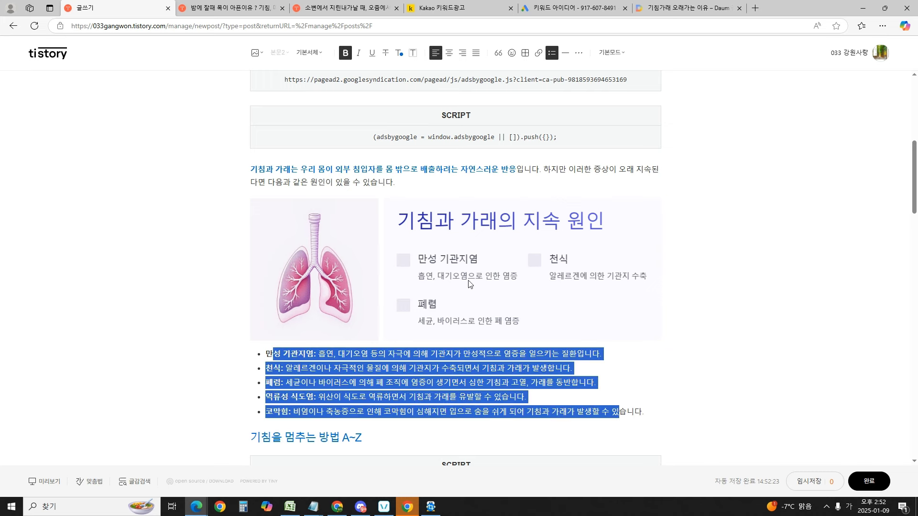
left_click(423, 262)
left_click(579, 382)
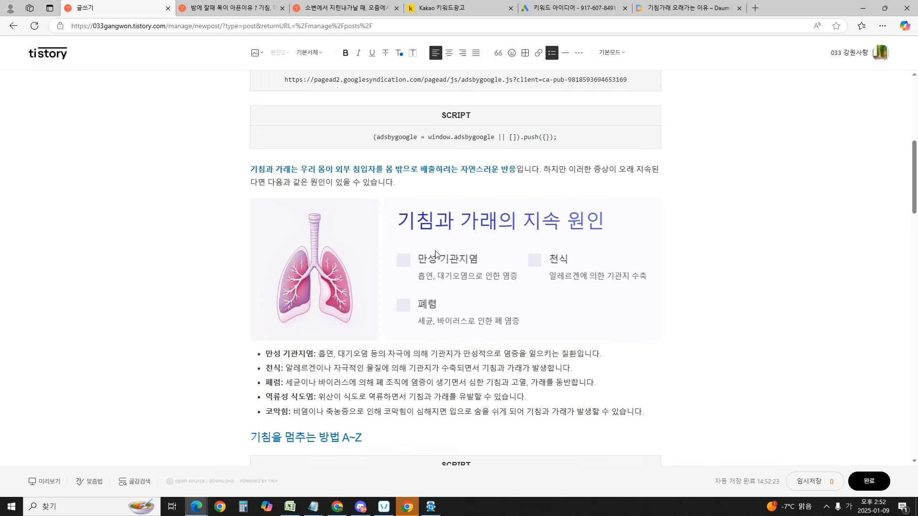
scroll(473, 253, "up", 1)
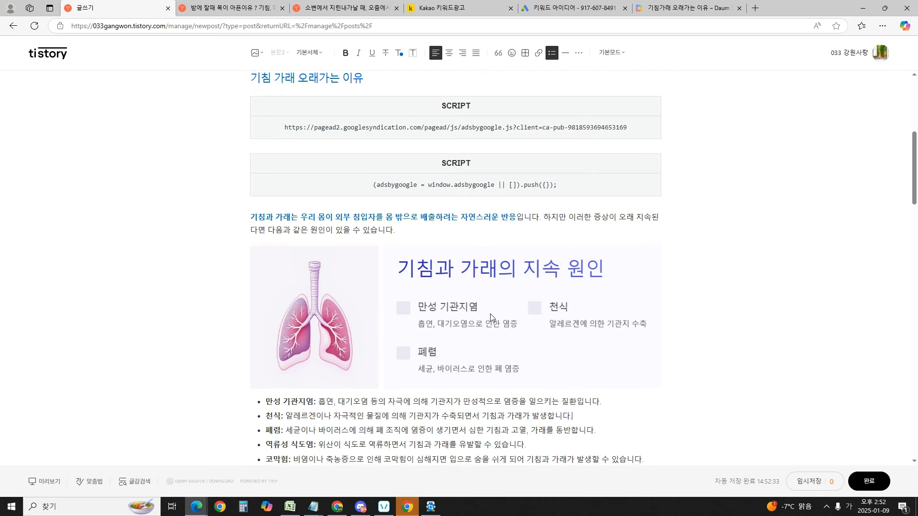
scroll(447, 178, "down", 2)
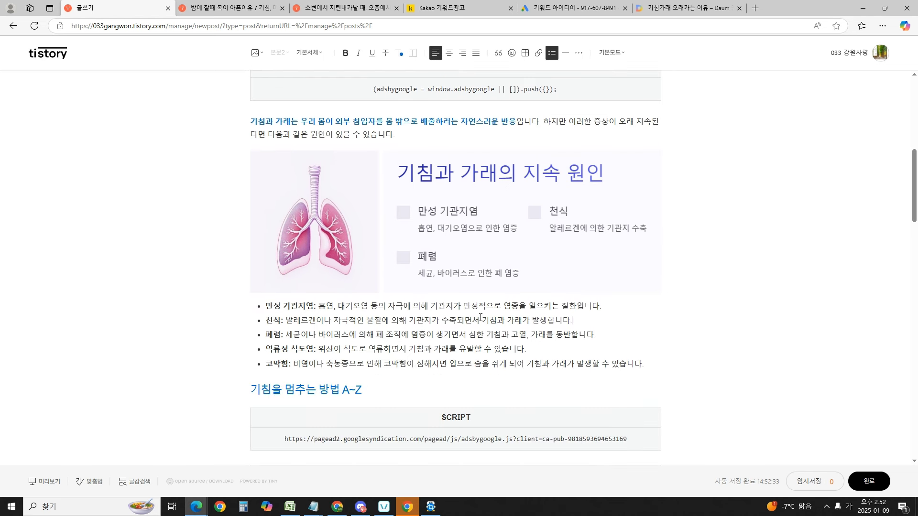
left_click(547, 273)
left_click(643, 379)
left_click(457, 226)
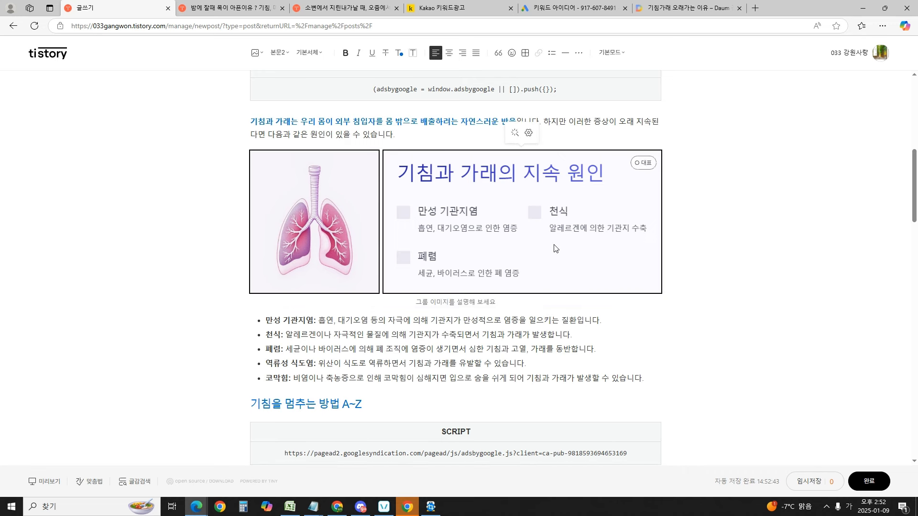
left_click(660, 380)
scroll(494, 310, "down", 4)
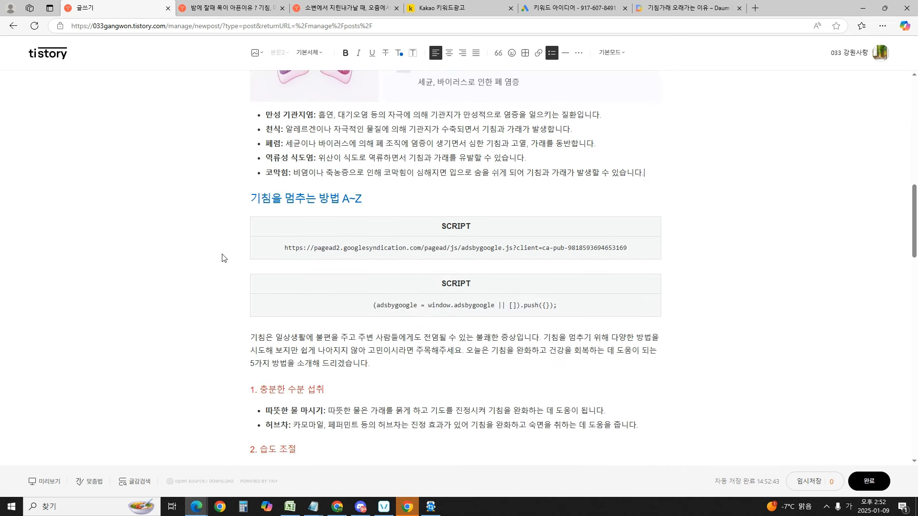
Step: Switch to the Gamma presentation and change "추가" to "또 다른" in the third slide's title
mouse_move(196, 506)
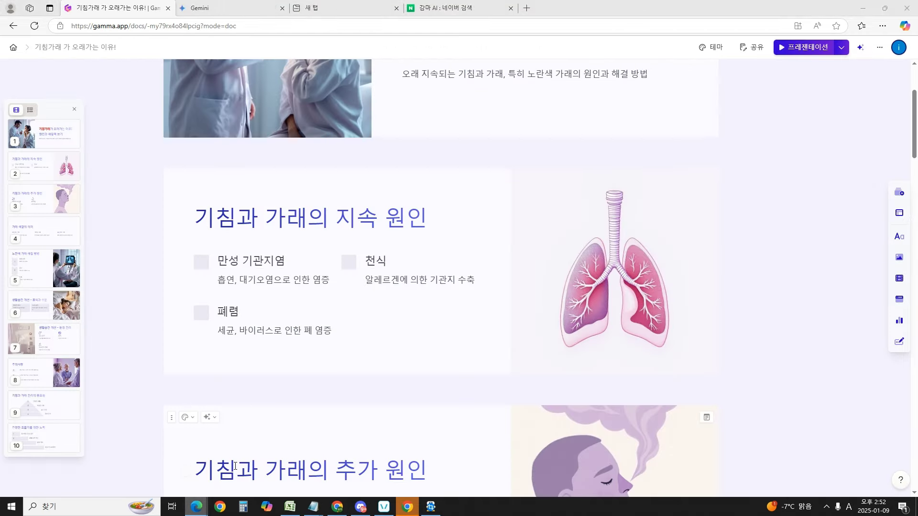
left_click(143, 462)
scroll(765, 249, "down", 4)
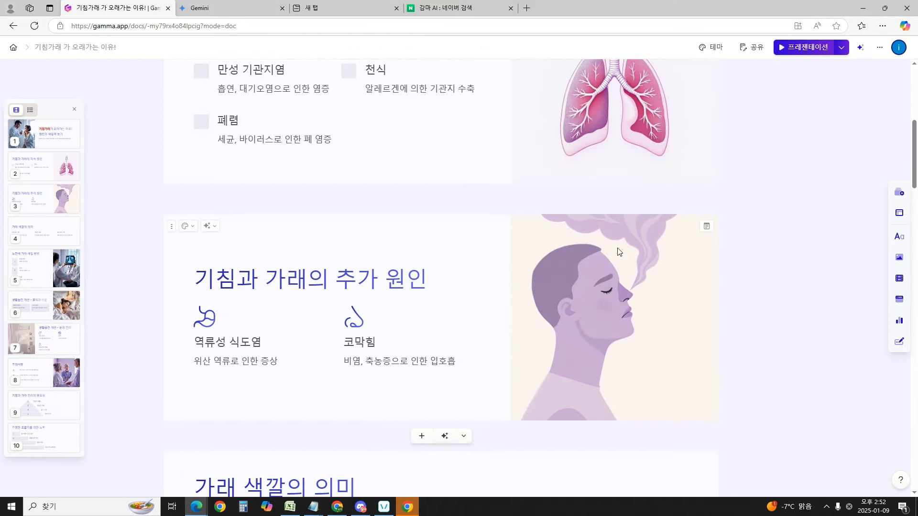
left_click(426, 276)
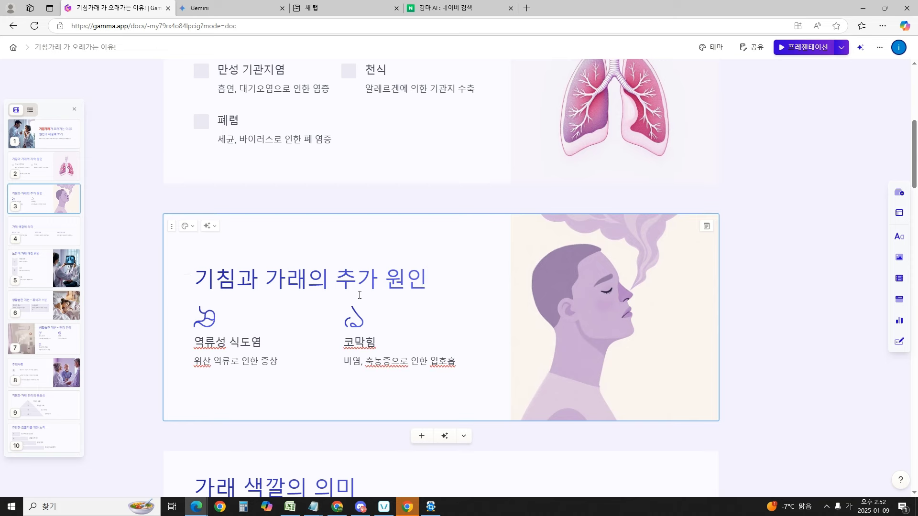
key("BackSpace")
key("BackSpace")
type("또 다른")
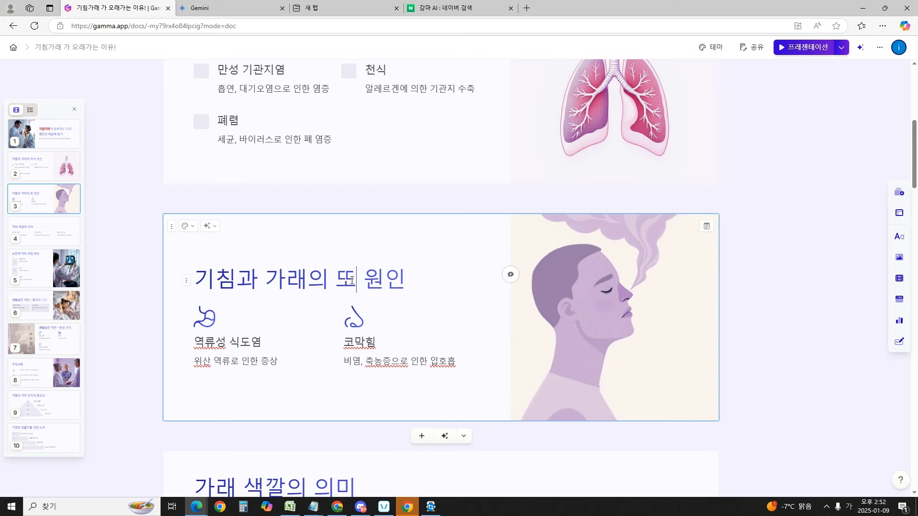
left_click(839, 271)
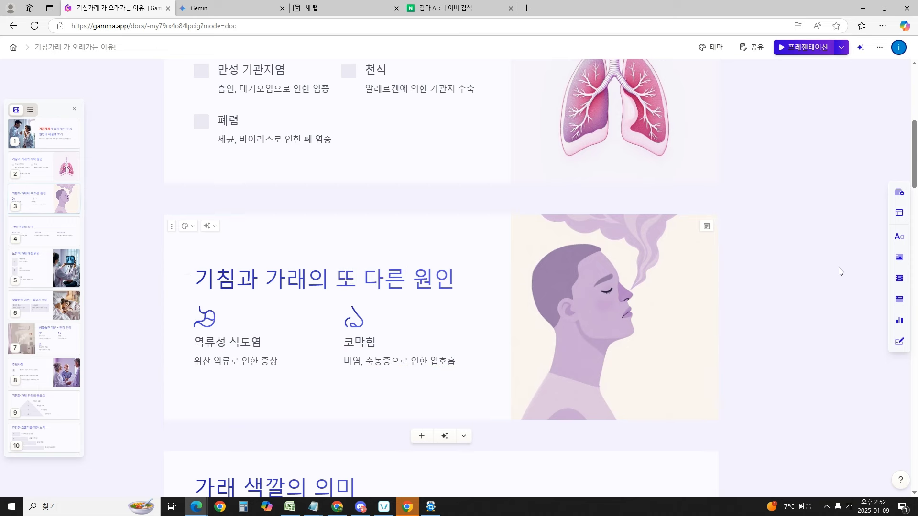
Step: Capture the "기침과 가래의 또 다른 원인" slide text and paste it into the Tistory post beneath the grouped lungs images
key("ctrl+shift+c")
left_click_drag(181, 252, 481, 388)
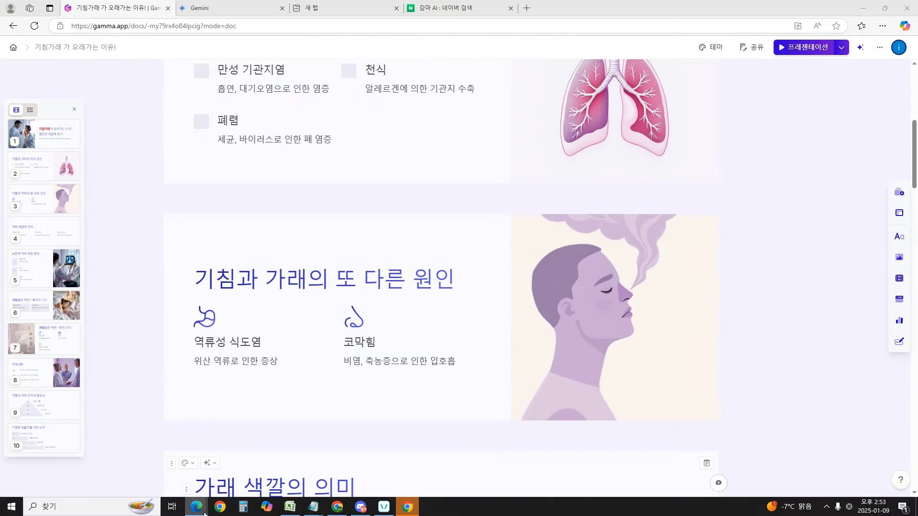
mouse_move(196, 507)
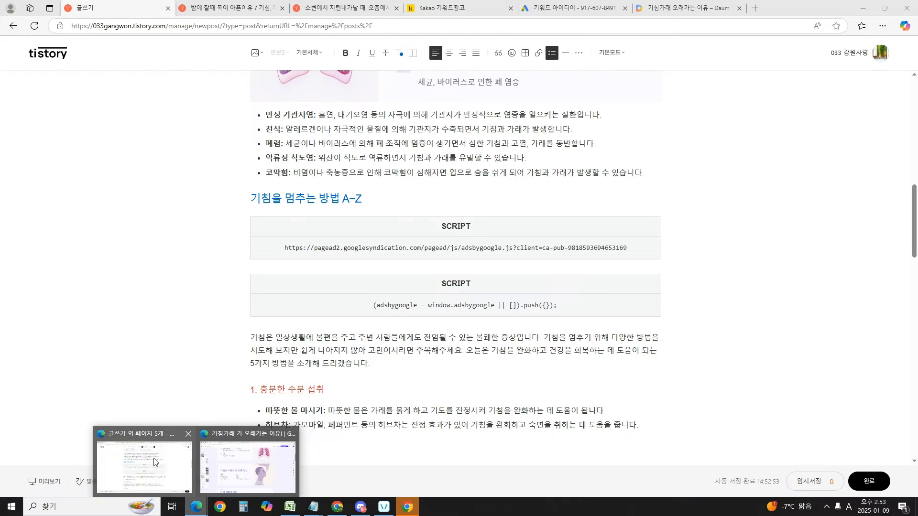
left_click(155, 462)
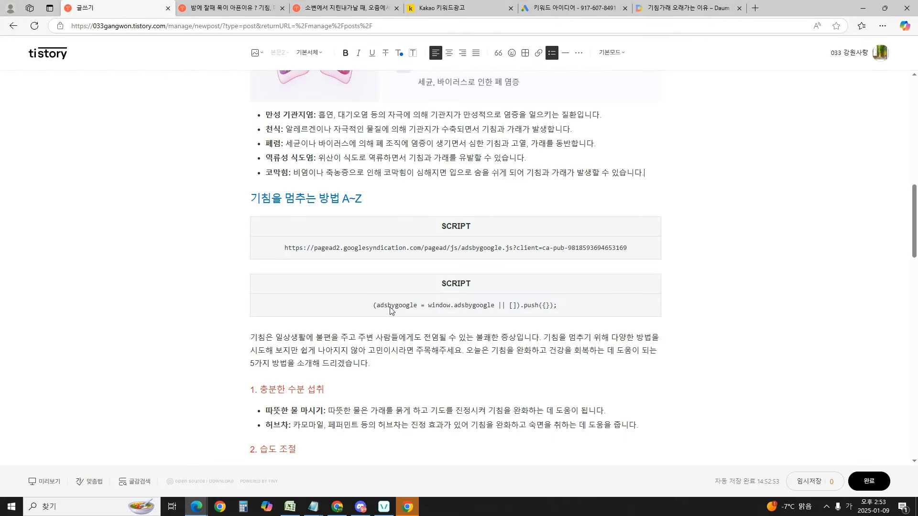
scroll(377, 334, "up", 4)
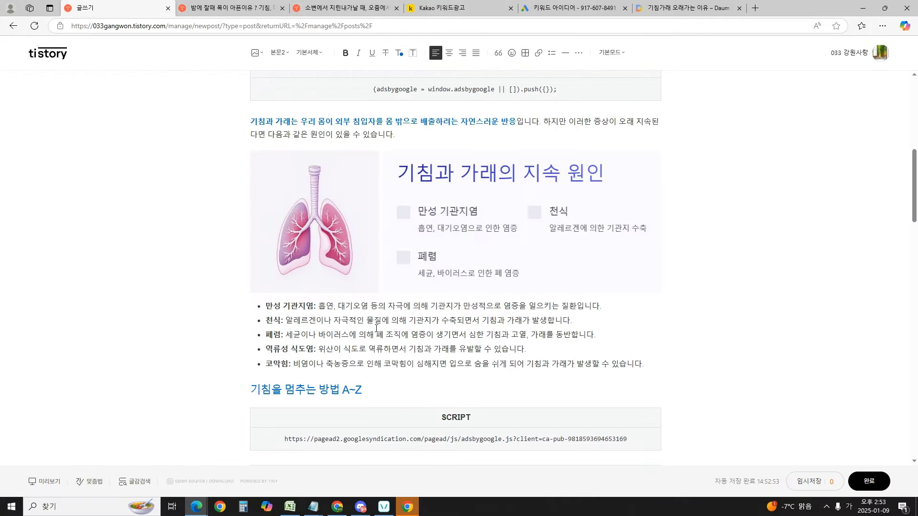
left_click(478, 288)
key("ctrl+v")
left_click(440, 295)
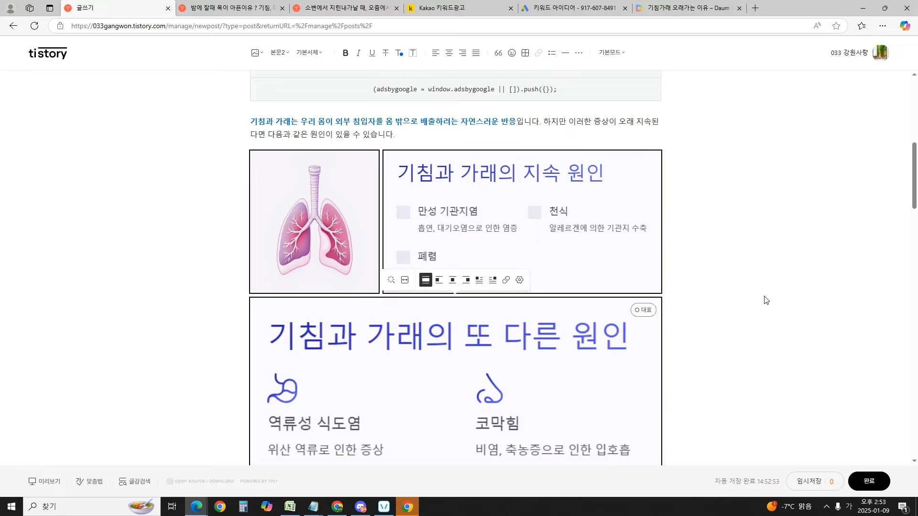
Step: Review the "기침을 멈추는 방법 A~Z" section, from its introduction through the five numbered methods and the additional tips
scroll(452, 287, "down", 8)
scroll(384, 301, "down", 2)
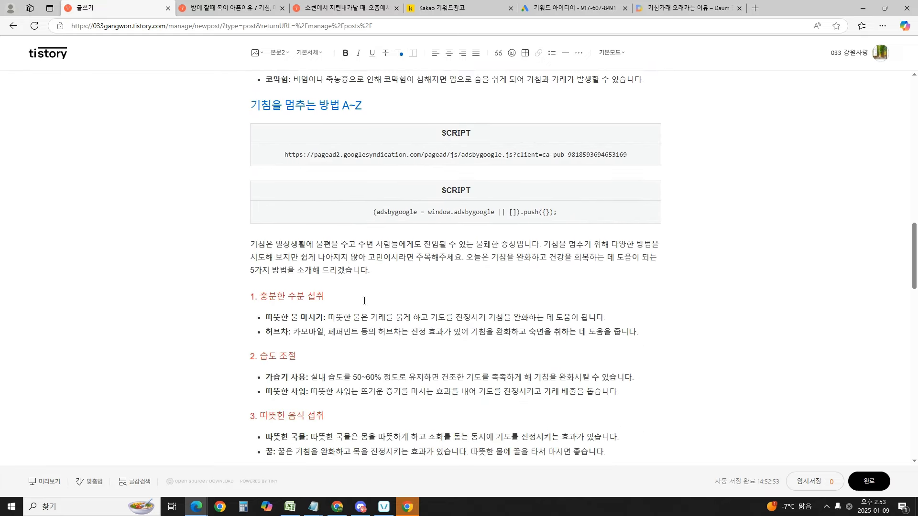
scroll(287, 174, "down", 4)
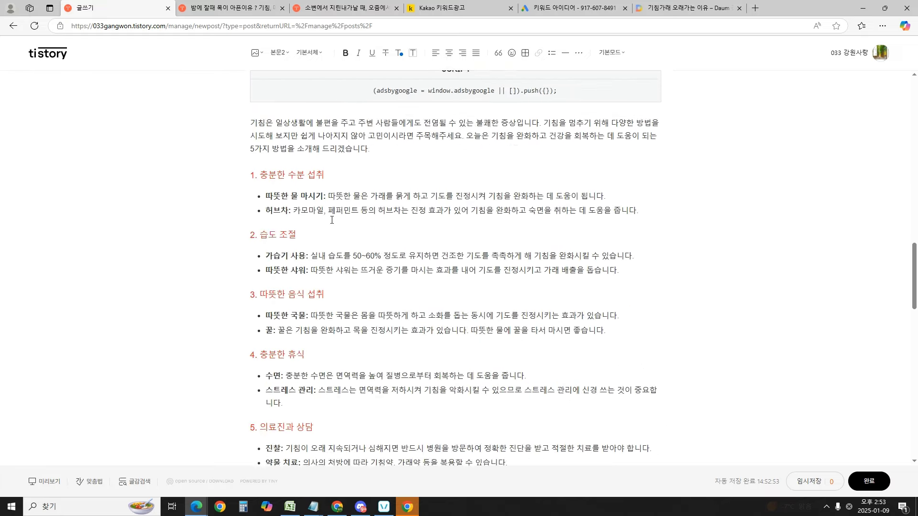
scroll(330, 171, "up", 4)
scroll(333, 201, "down", 5)
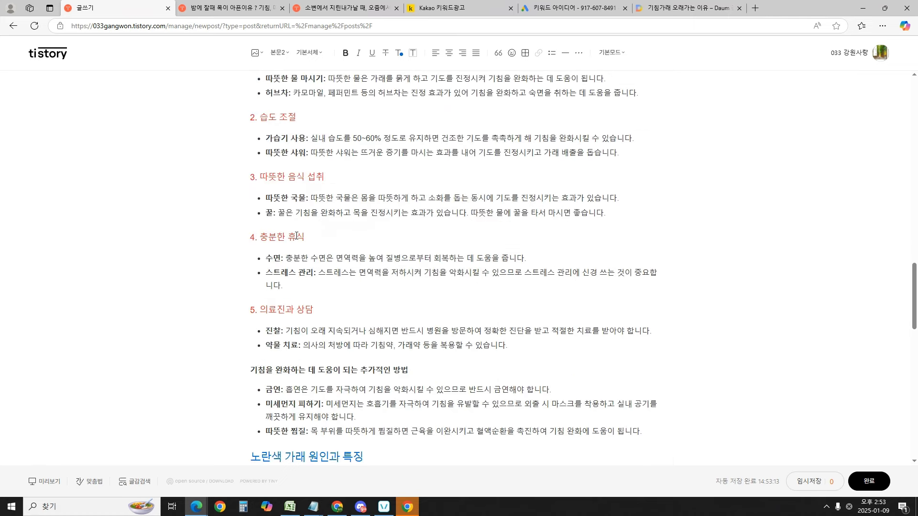
scroll(297, 236, "up", 4)
scroll(325, 261, "down", 3)
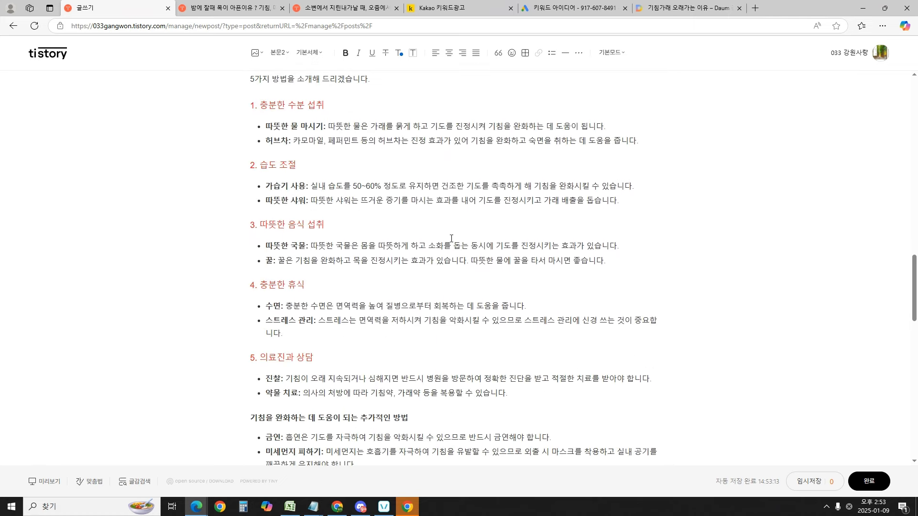
Step: Switch to the Gamma presentation and capture the text of the "가래 색깔의 의미" slide
scroll(341, 151, "up", 3)
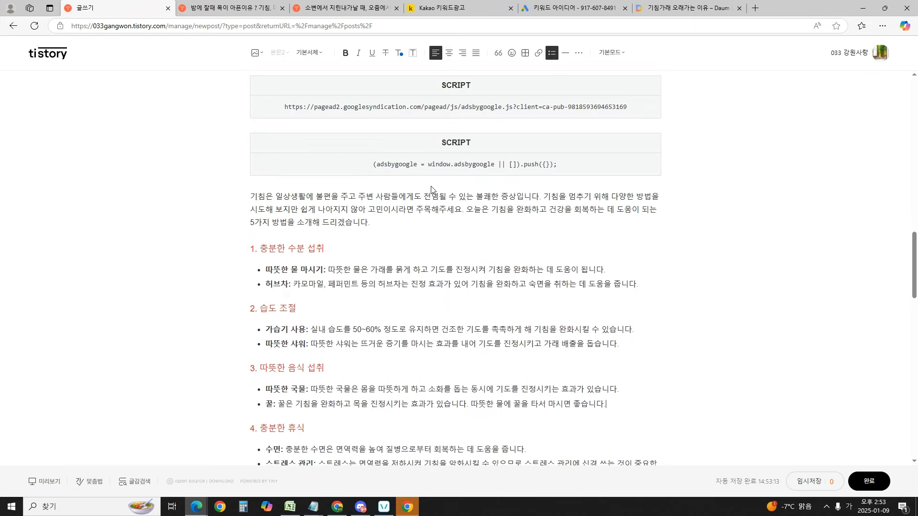
scroll(442, 287, "down", 4)
mouse_move(196, 506)
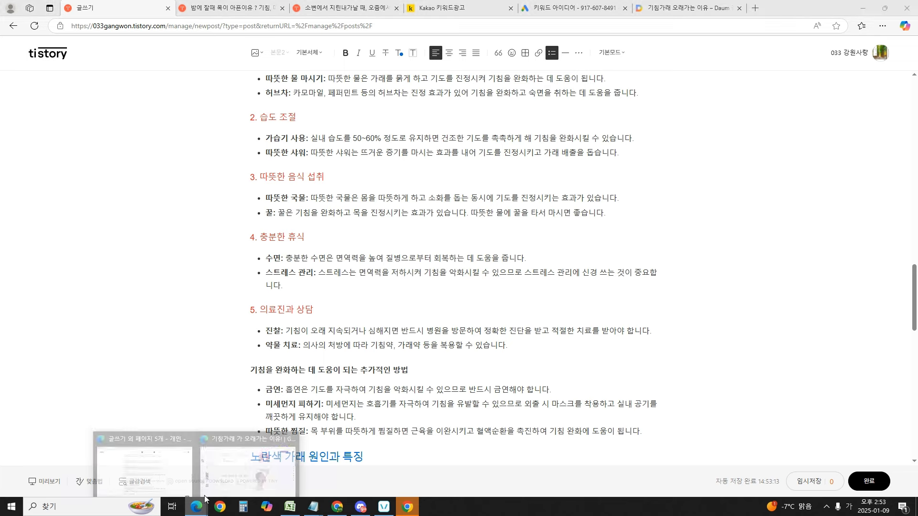
left_click(242, 467)
scroll(385, 287, "down", 3)
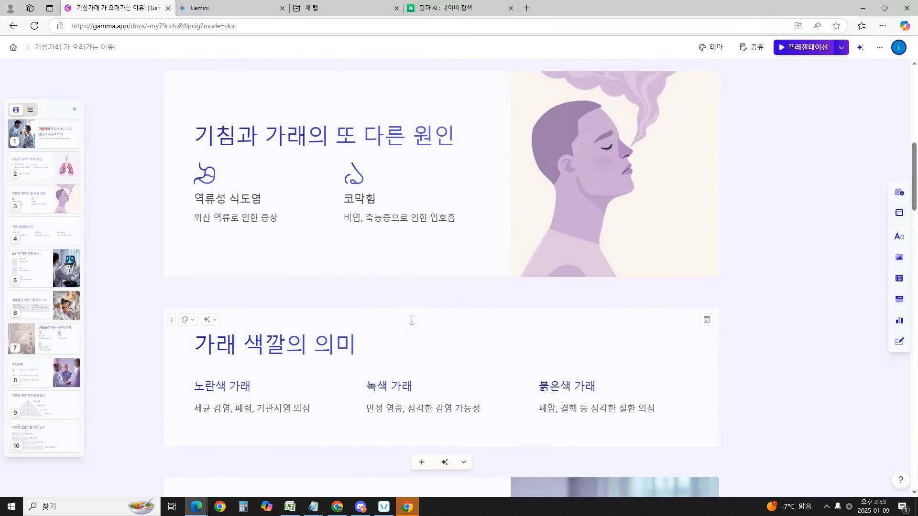
scroll(350, 287, "down", 4)
scroll(349, 287, "up", 4)
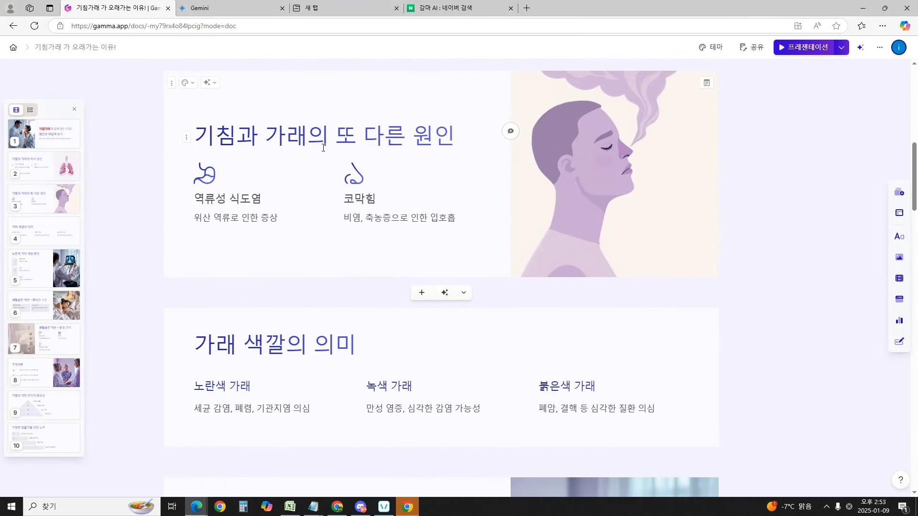
scroll(752, 294, "down", 2)
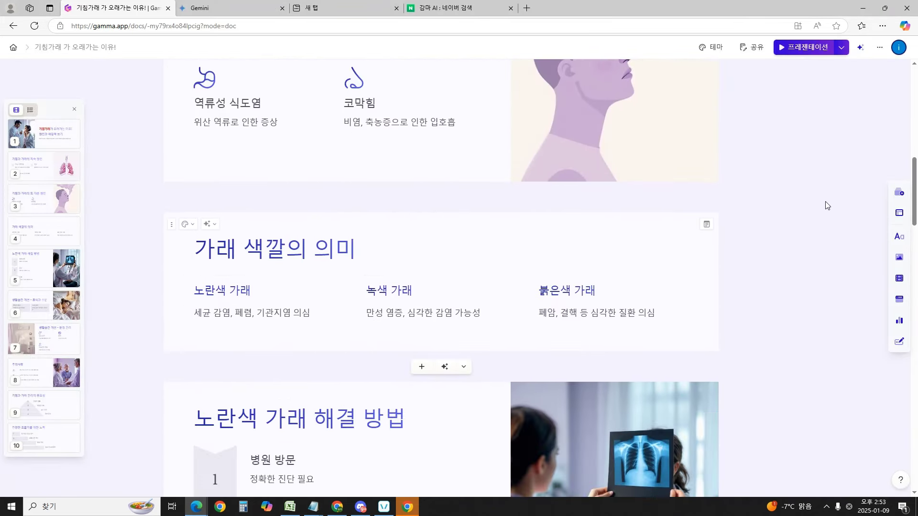
key("ctrl+shift+c")
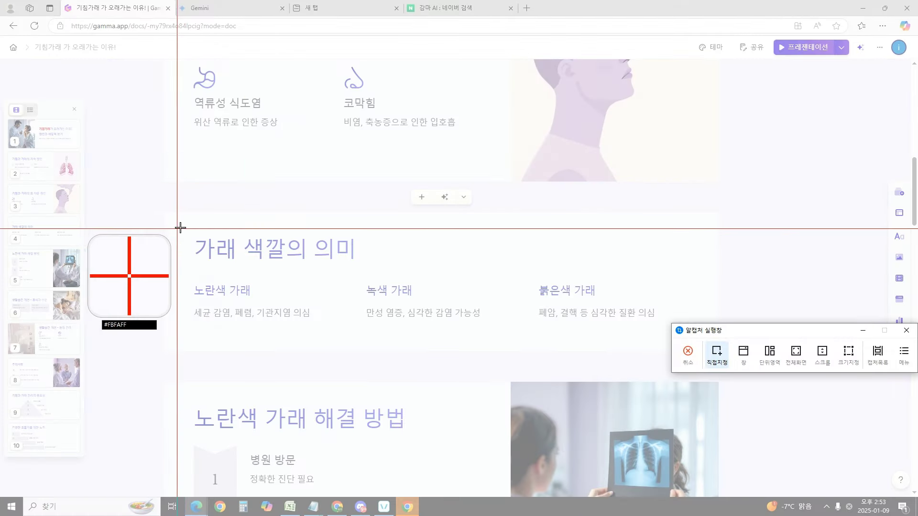
left_click_drag(180, 228, 670, 332)
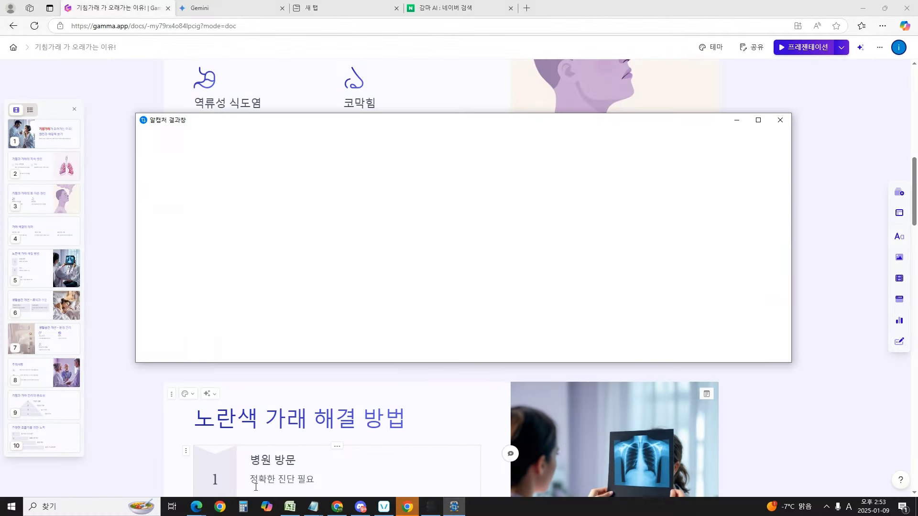
Step: Switch to the Tistory post and paste the captured image beneath the sentence introducing what phlegm colours mean
left_click(196, 508)
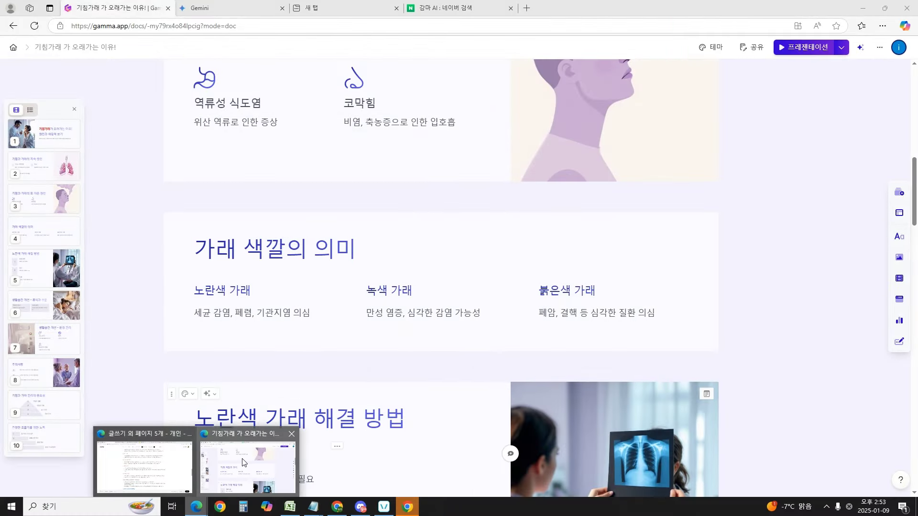
left_click(153, 468)
scroll(362, 341, "down", 10)
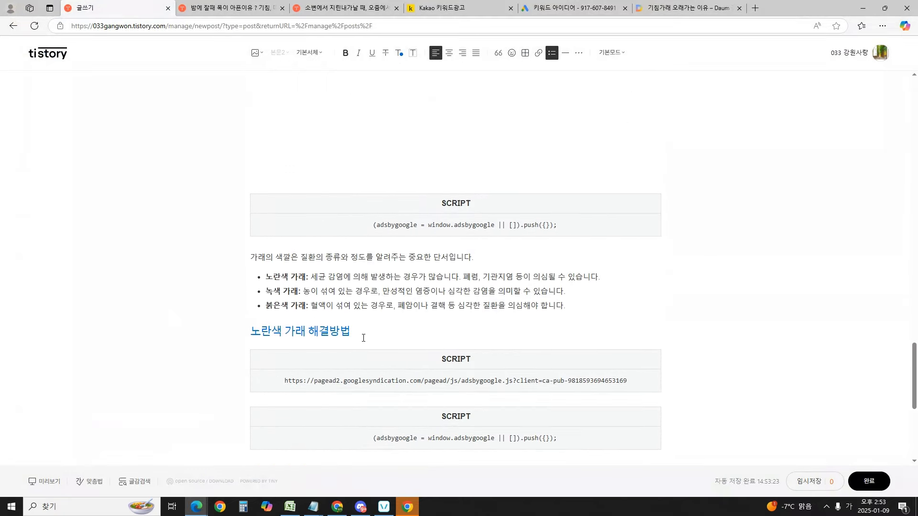
left_click(474, 242)
key("Return")
key("ctrl+v")
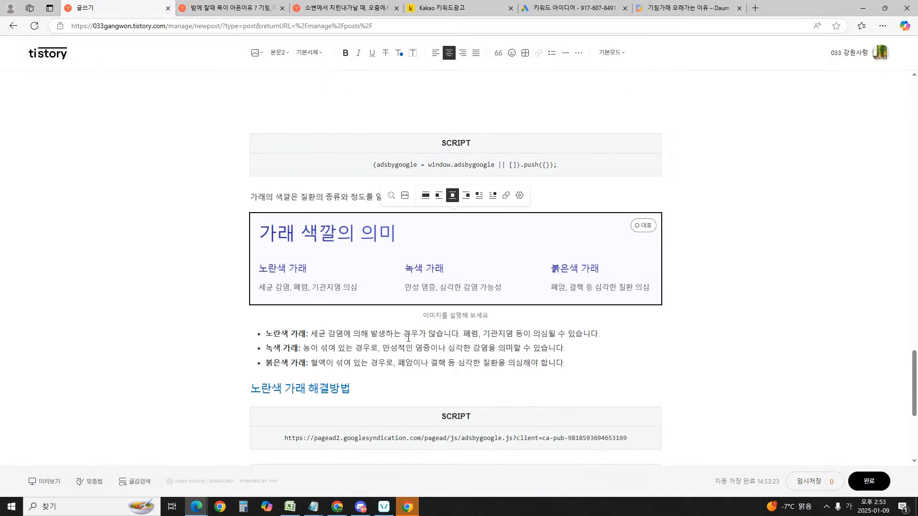
Step: Below the phlegm-colour list, insert the earlier post "가래에서 피가섞여나옴, 피가래(객혈) 원인과 해결책!" and delete the date and category prefix from its link text
scroll(408, 338, "down", 3)
left_click(569, 205)
key("Return")
key("Return")
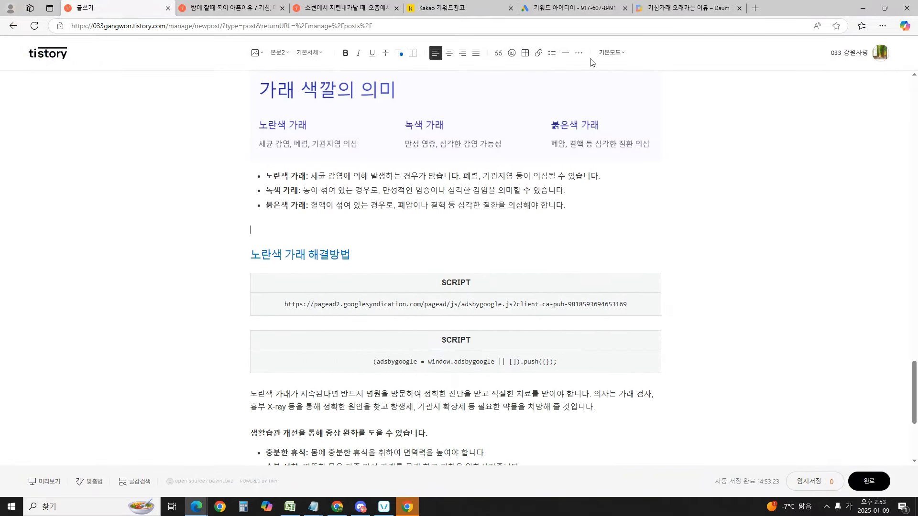
left_click(579, 53)
left_click(586, 163)
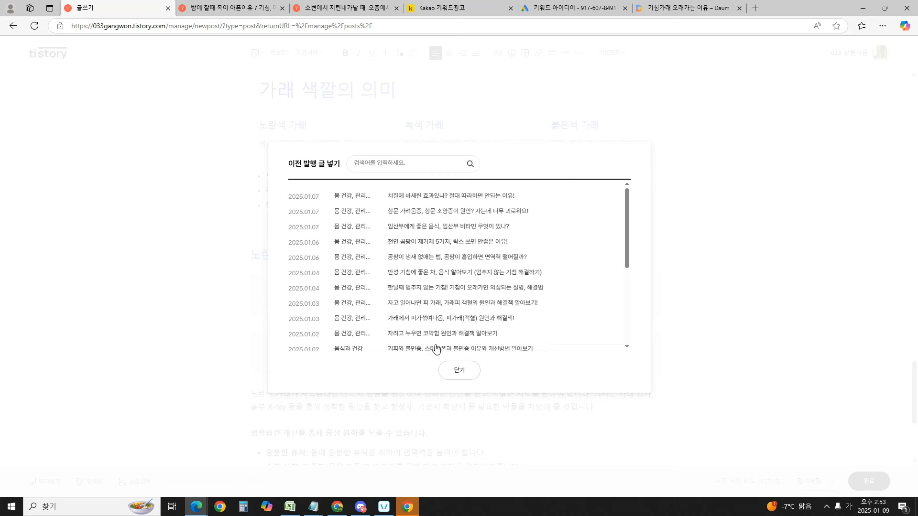
left_click(432, 318)
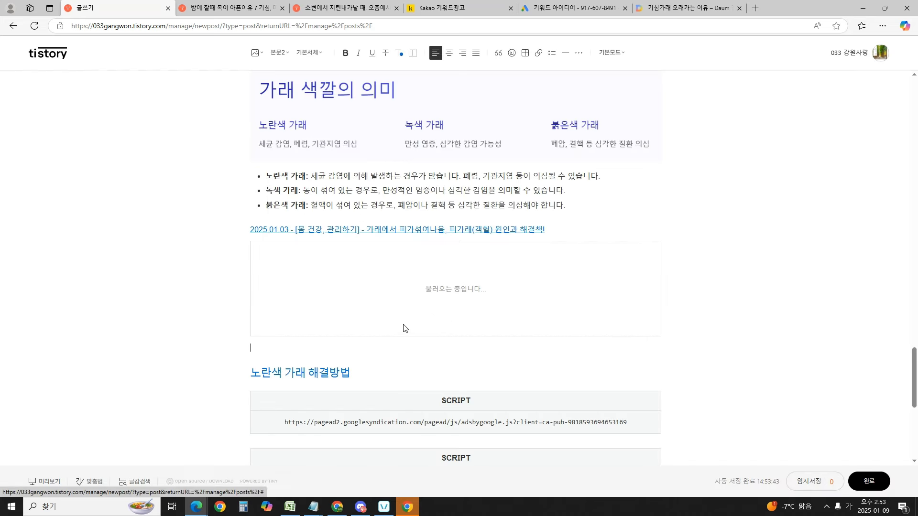
left_click_drag(367, 229, 266, 222)
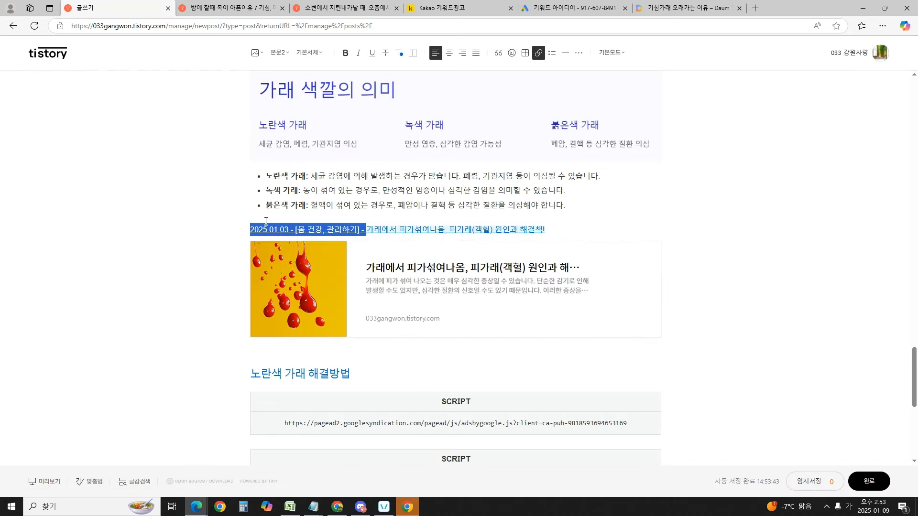
key("BackSpace")
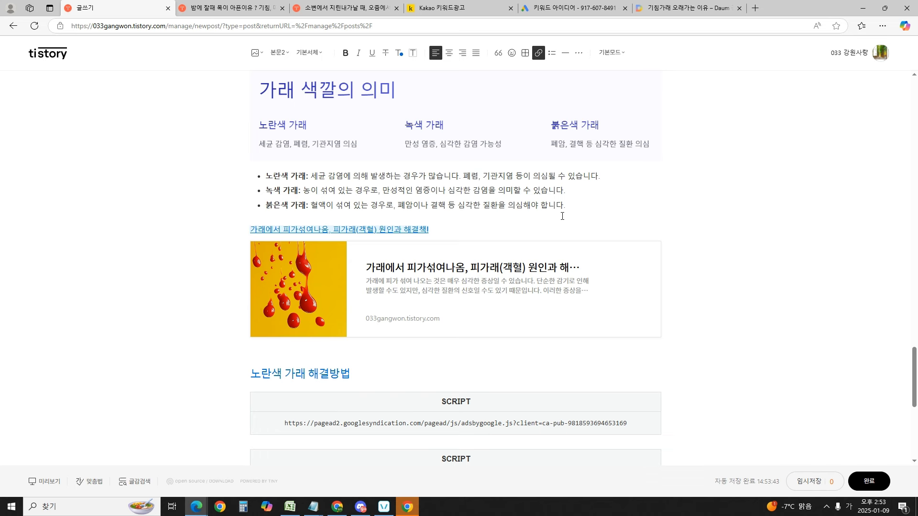
Step: Replace the hyperlink on the title above the link card with blue underlined text, and remove the blank line beneath the card
key("shift+End")
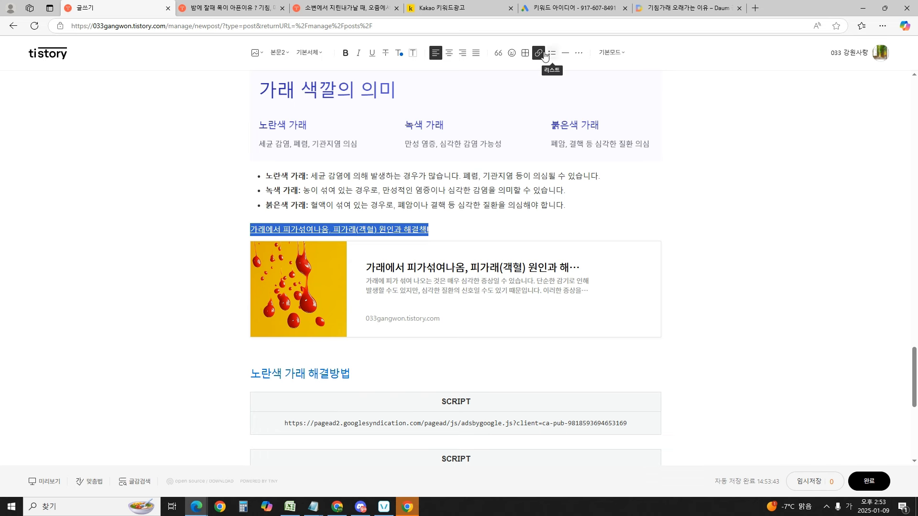
left_click(539, 53)
left_click(521, 149)
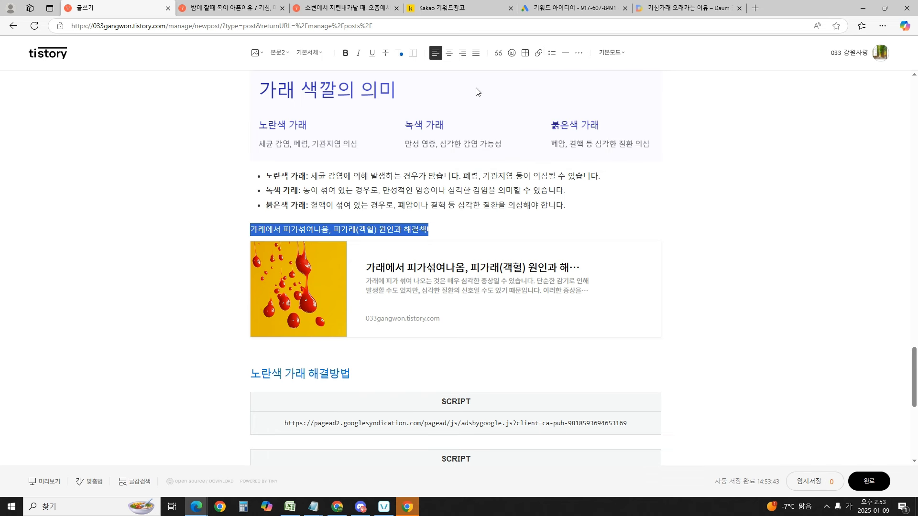
left_click(400, 53)
left_click(409, 87)
left_click(372, 53)
left_click(401, 143)
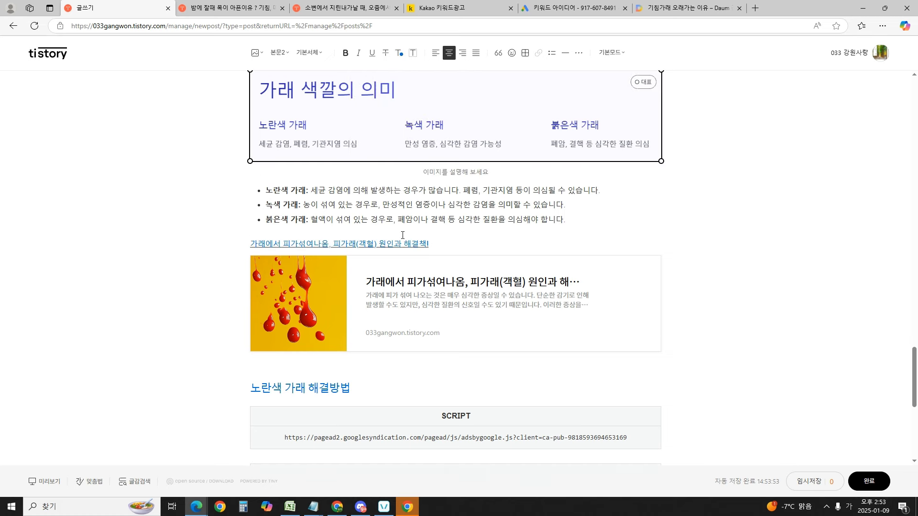
left_click(349, 261)
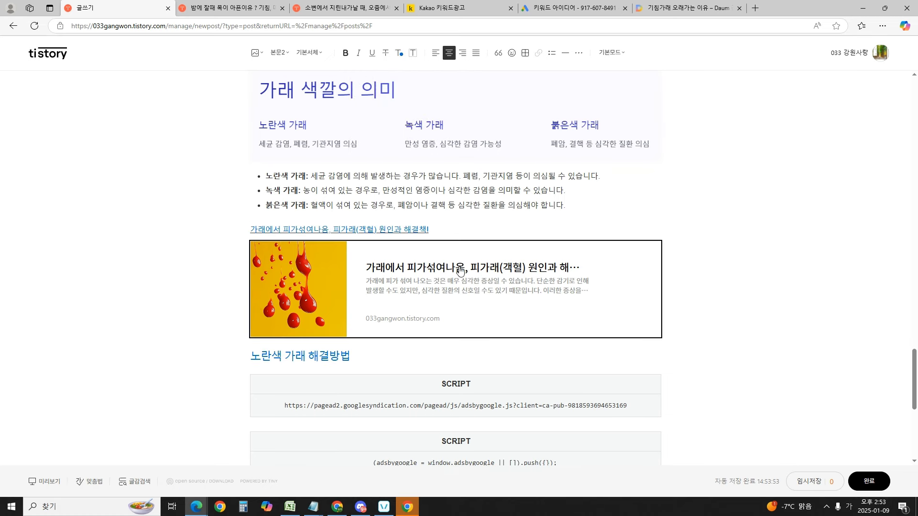
Step: Switch to the Gamma presentation and capture the title and three numbered steps of the "노란색 가래 해결 방법" slide
scroll(460, 271, "down", 3)
scroll(472, 196, "up", 1)
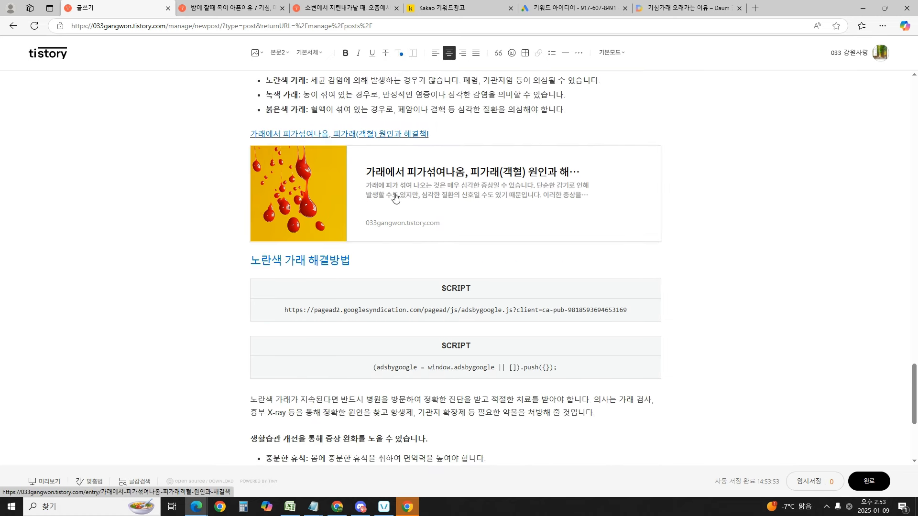
scroll(248, 295, "down", 3)
mouse_move(199, 505)
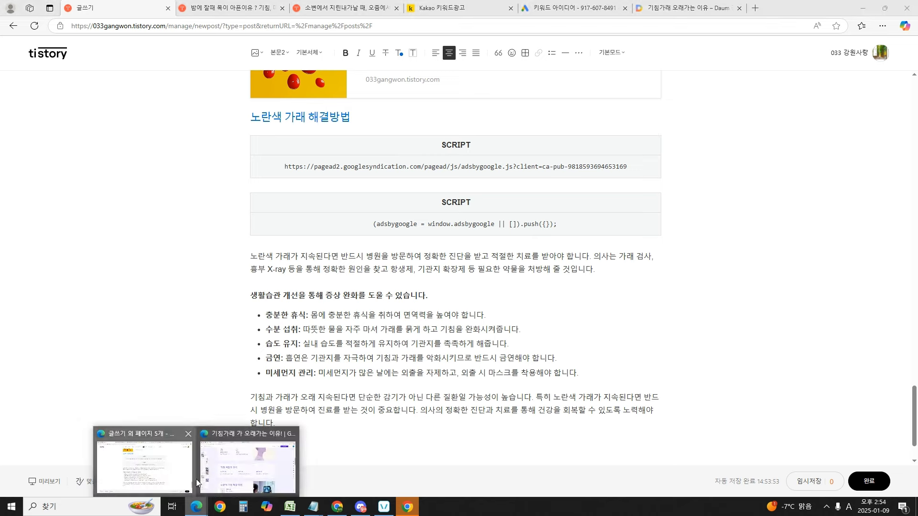
left_click(236, 476)
scroll(250, 316, "down", 4)
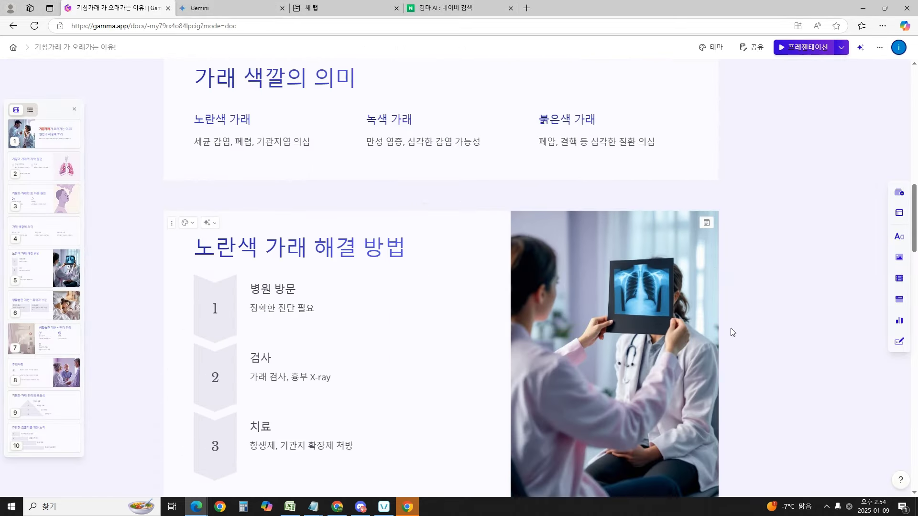
key("super+shift+s")
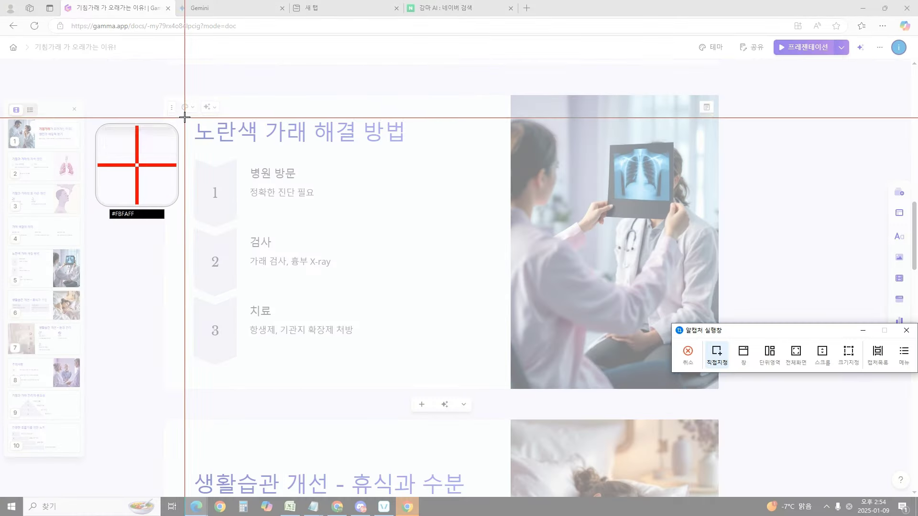
left_click_drag(183, 115, 430, 370)
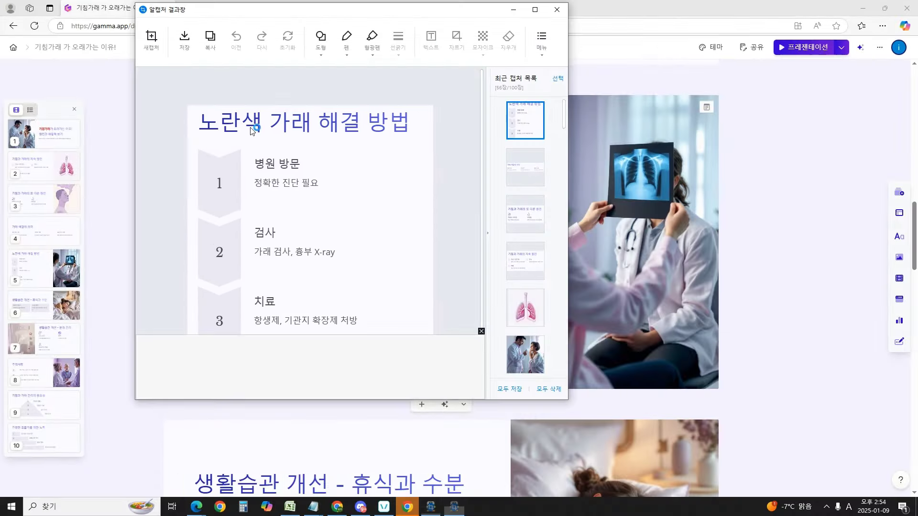
Step: Switch to the Tistory post and paste the capture beneath the opening paragraph of the "노란색 가래 해결방법" section
mouse_move(196, 506)
left_click(143, 466)
scroll(387, 271, "down", 1)
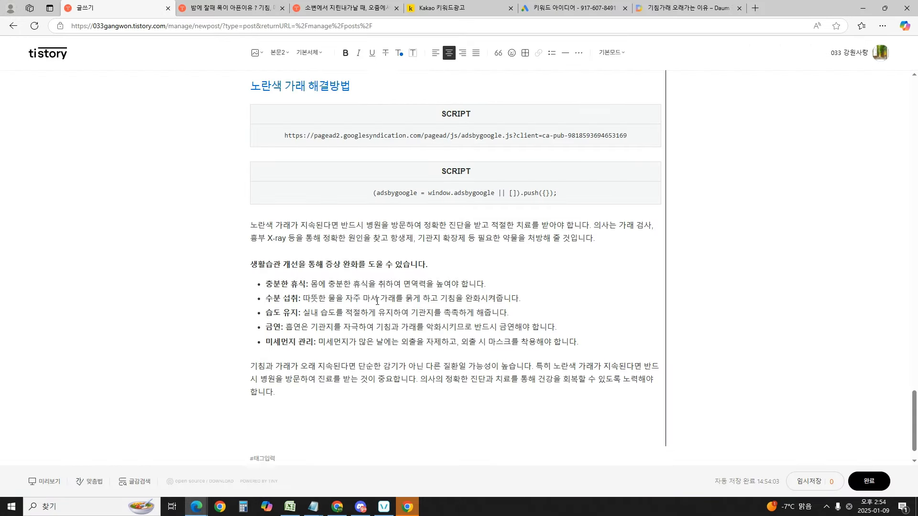
scroll(388, 271, "up", 4)
scroll(387, 271, "up", 3)
scroll(358, 360, "down", 5)
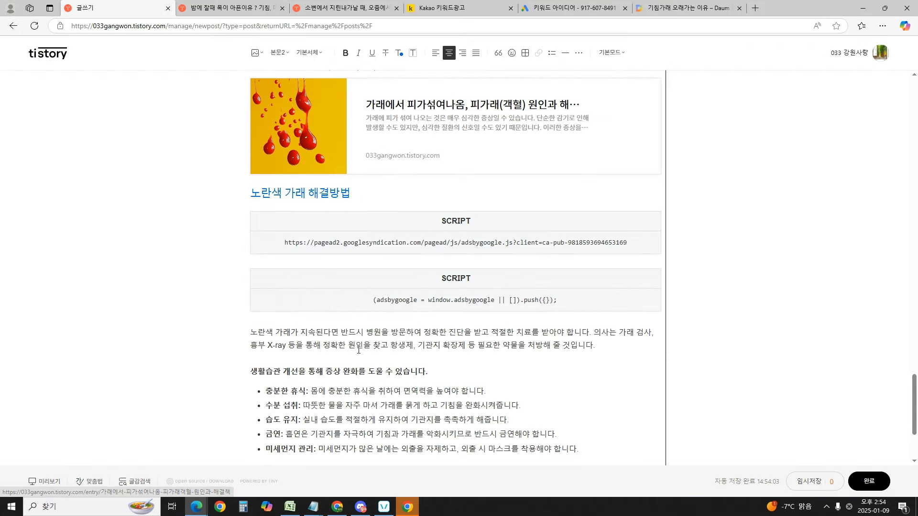
left_click(613, 348)
key("ctrl+v")
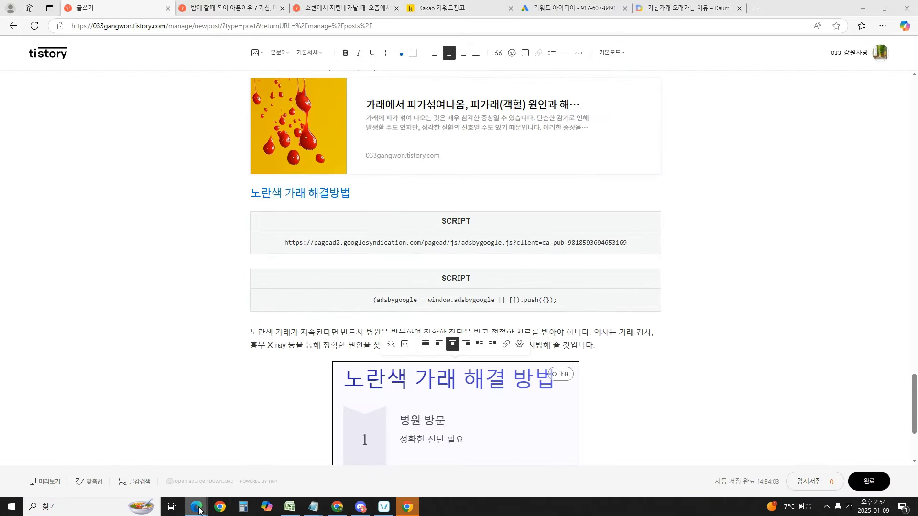
Step: Capture the chest X-ray photo from the same Gamma slide and place it side by side with the "노란색 가래 해결 방법" image in the Tistory post
mouse_move(196, 506)
left_click(246, 466)
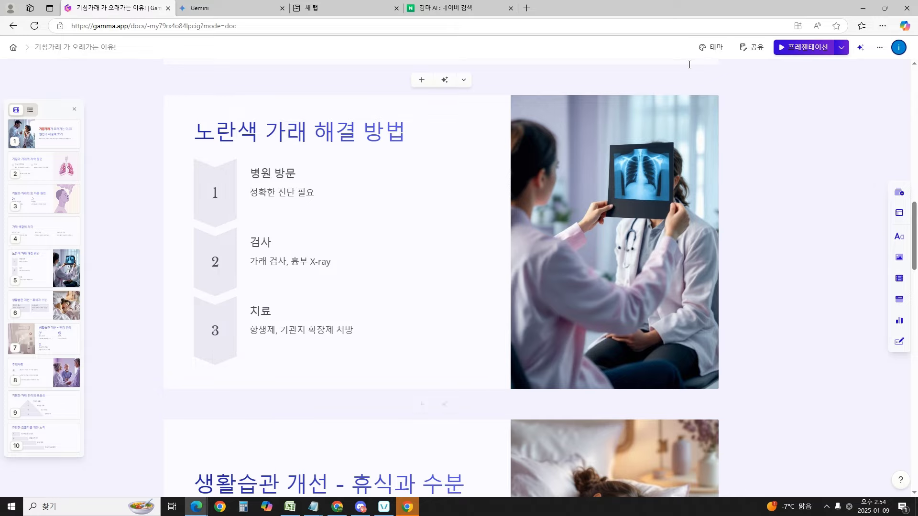
key("Print")
left_click_drag(519, 101, 711, 381)
mouse_move(196, 505)
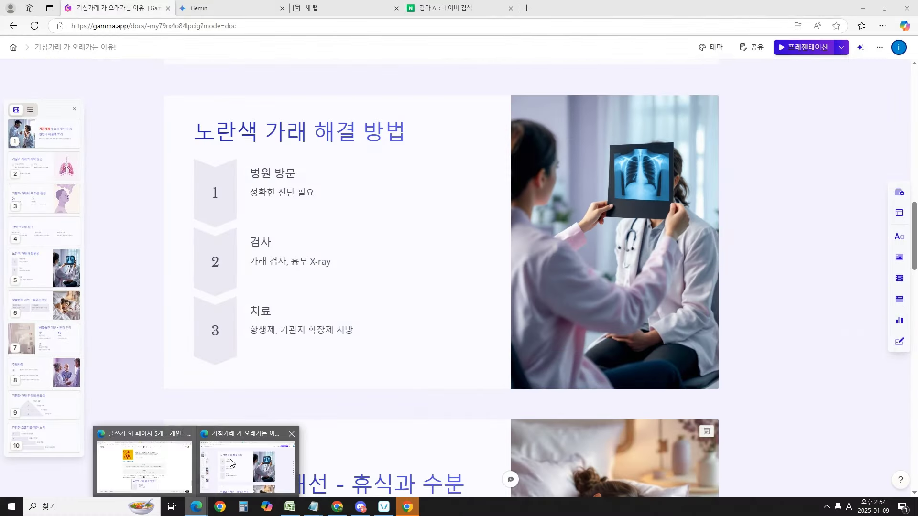
left_click(177, 465)
scroll(455, 386, "down", 3)
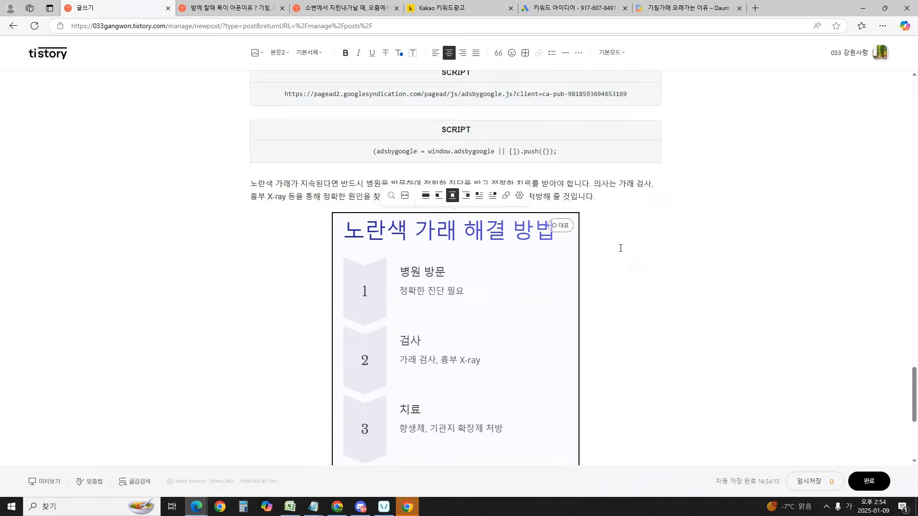
scroll(462, 320, "down", 3)
left_click(468, 335)
key("ctrl+v")
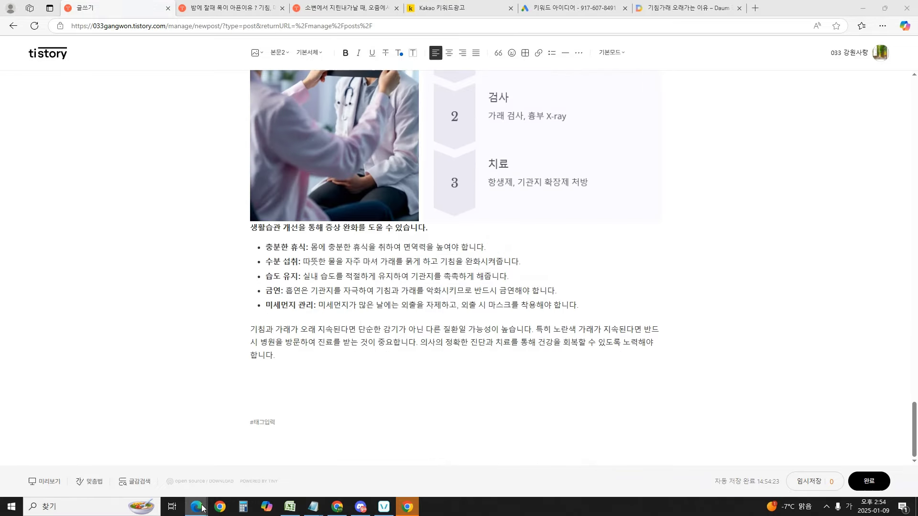
Step: Switch to the Gamma presentation and capture the text of the "생활습관 개선 - 휴식과 수분" slide
mouse_move(196, 506)
left_click(251, 466)
scroll(685, 265, "down", 3)
scroll(770, 249, "down", 3)
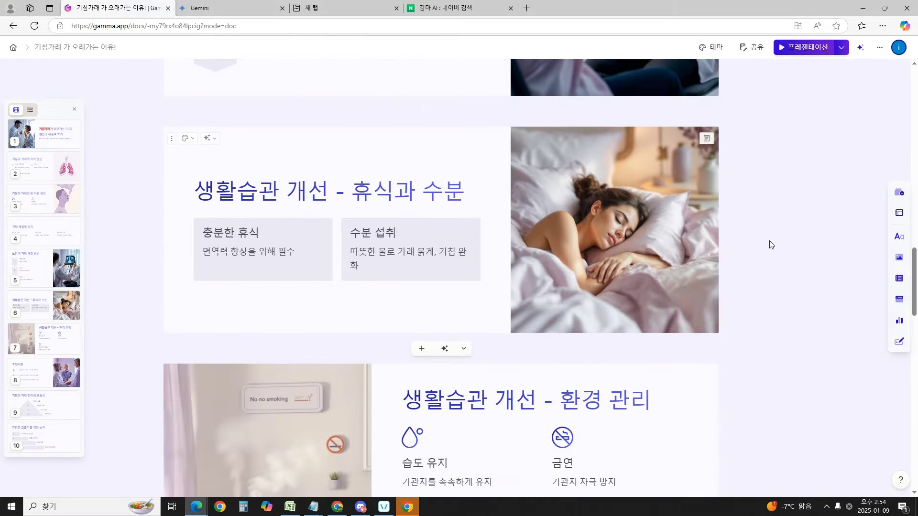
key("ctrl+shift+d")
left_click_drag(186, 125, 493, 251)
Step: Switch to the Tistory post and paste the captured text image on a new line beneath the lifestyle-improvement list
mouse_move(197, 507)
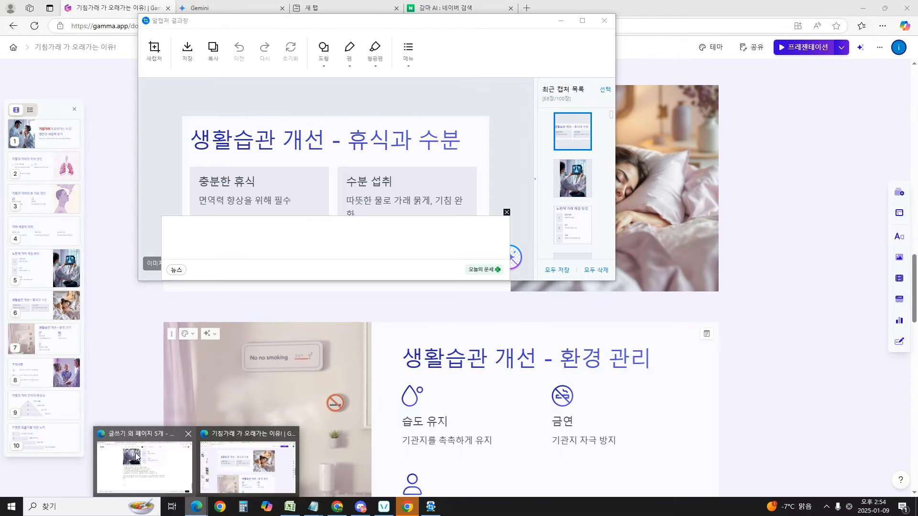
left_click(139, 458)
left_click(606, 302)
key("Return")
key("ctrl+v")
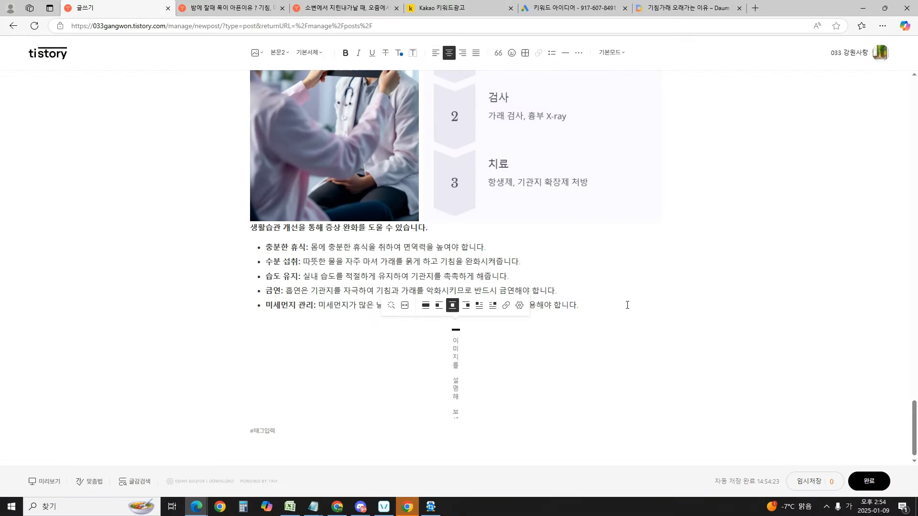
Step: Switch to the Gamma presentation and capture the sleeping-woman photo from the "생활습관 개선 - 휴식과 수분" slide
left_click(248, 458)
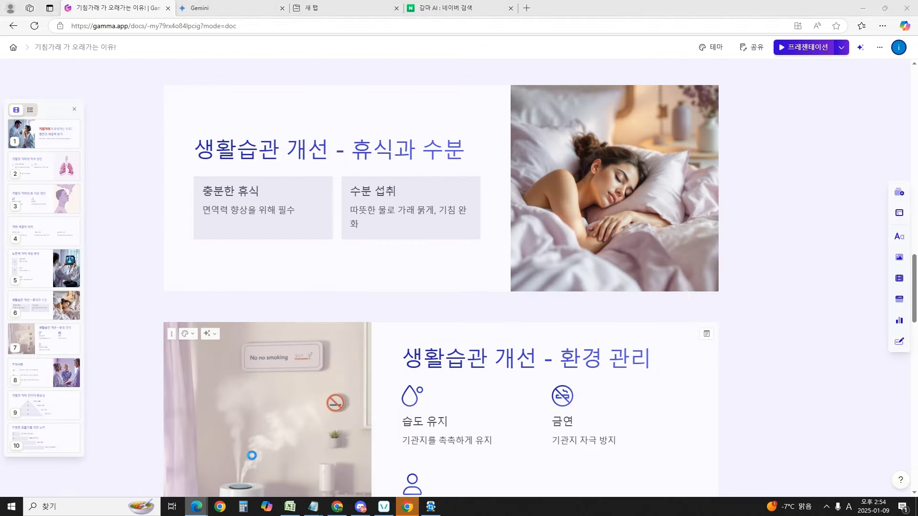
left_click(431, 506)
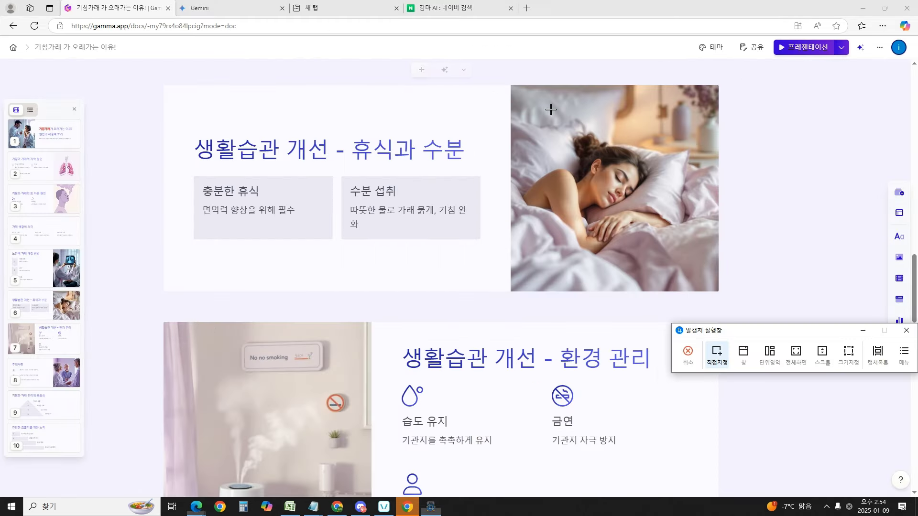
left_click_drag(515, 90, 717, 291)
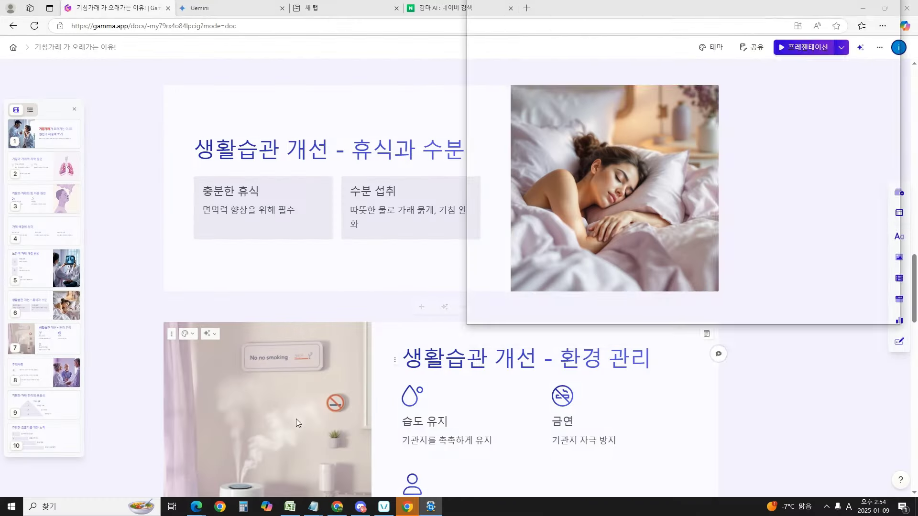
Step: Switch to the Tistory post, paste the sleeping-woman photo beneath the "휴식과 수분" image and place the two side by side
mouse_move(238, 475)
left_click(143, 467)
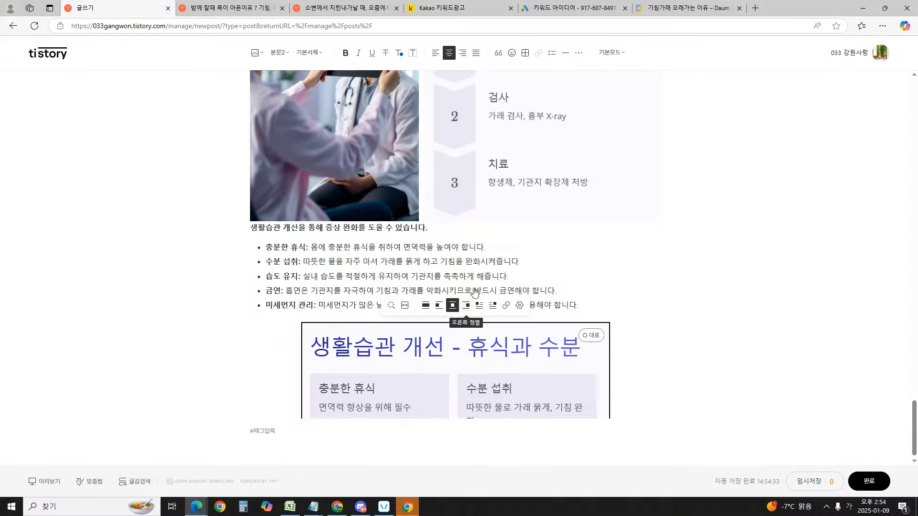
scroll(431, 287, "down", 2)
left_click(457, 272)
key("ctrl+v")
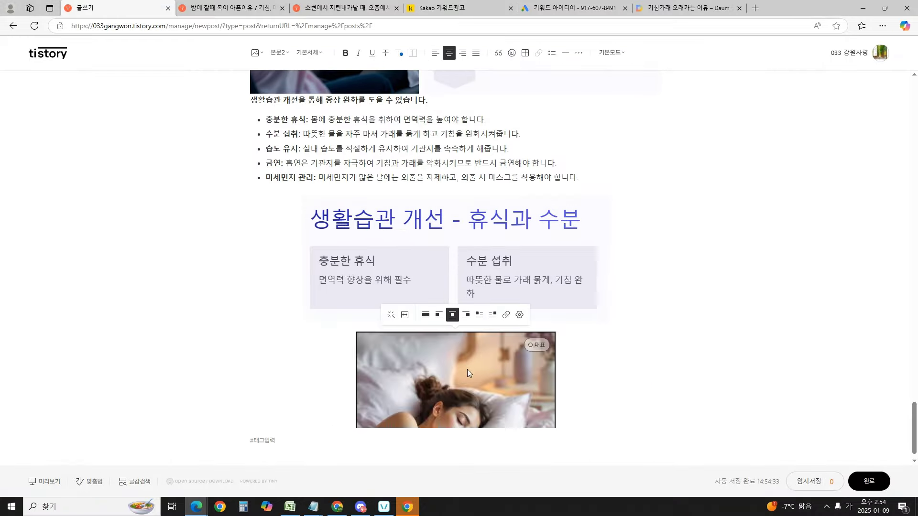
left_click_drag(466, 369, 376, 227)
Step: Add a blank line above the closing paragraph and another above the sentence "생활습관 개선을 통해 증상 완화를 도울 수 있습니다."
left_click(254, 335)
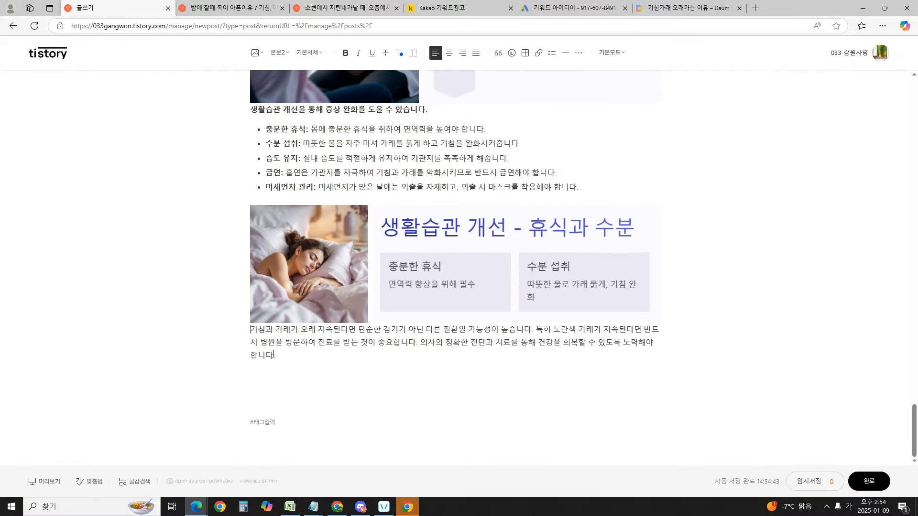
key("Return")
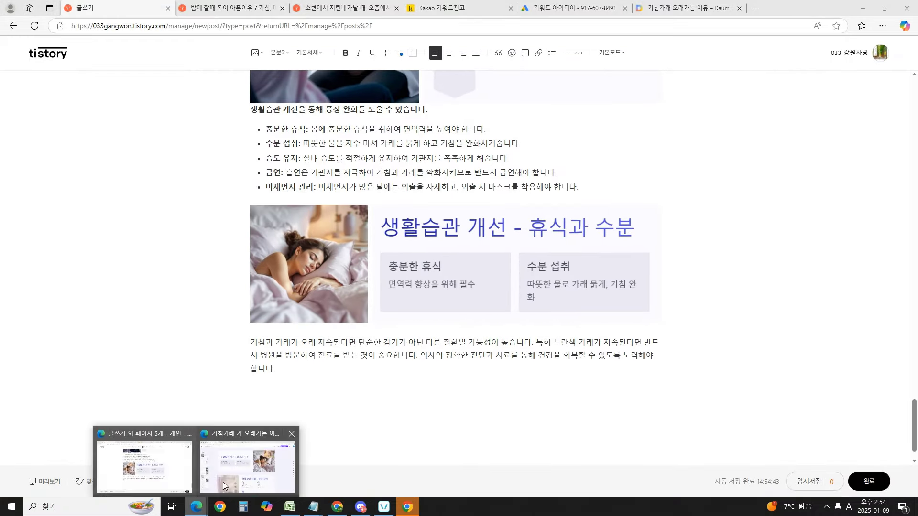
scroll(383, 262, "up", 4)
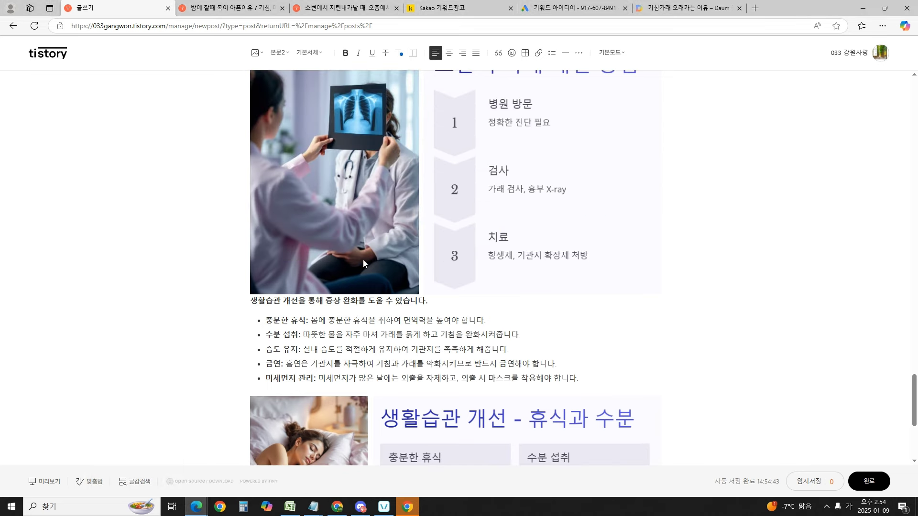
scroll(364, 293, "up", 2)
scroll(330, 282, "down", 5)
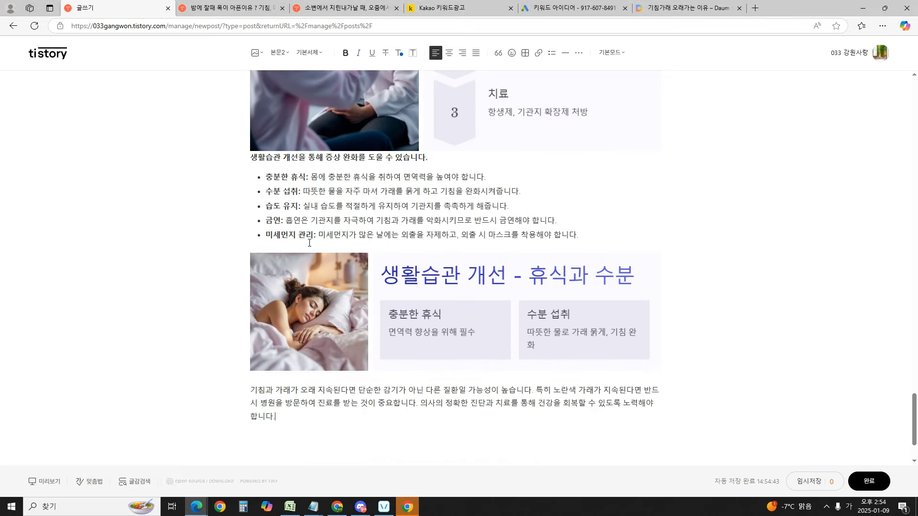
left_click(251, 157)
key("Return")
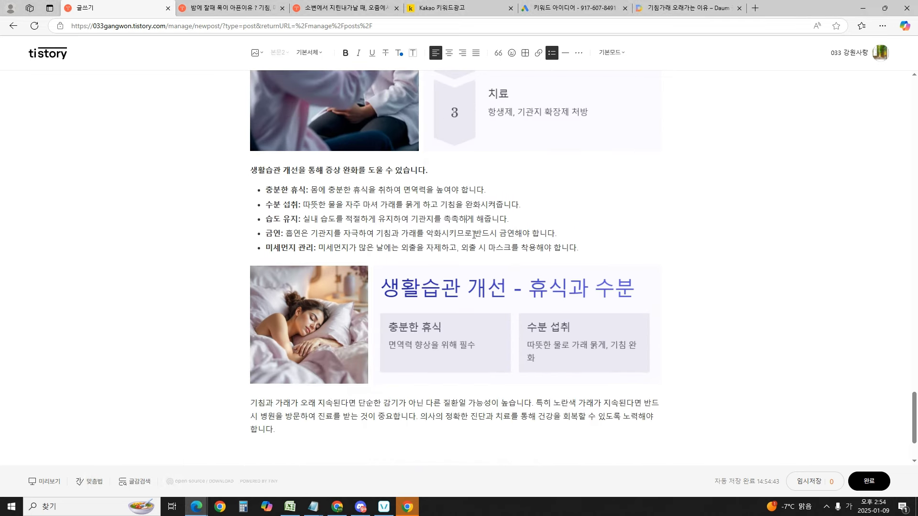
scroll(433, 286, "up", 6)
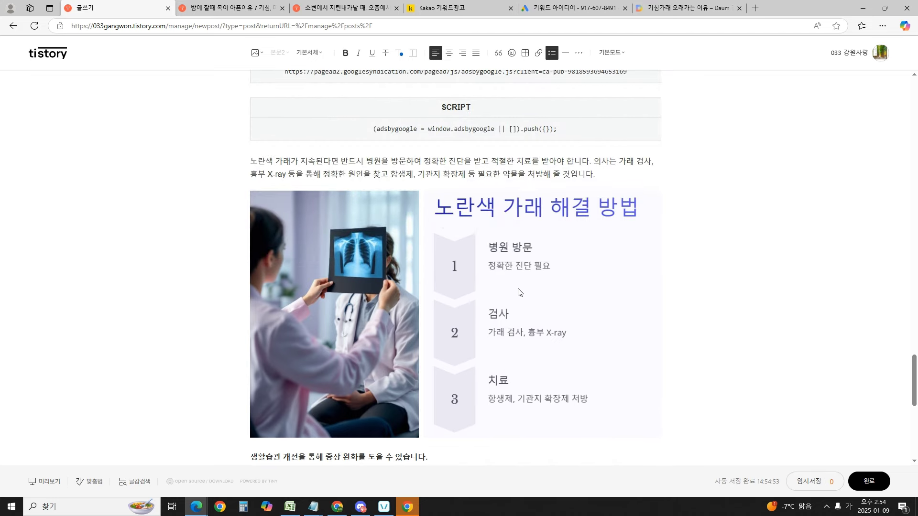
scroll(365, 327, "down", 4)
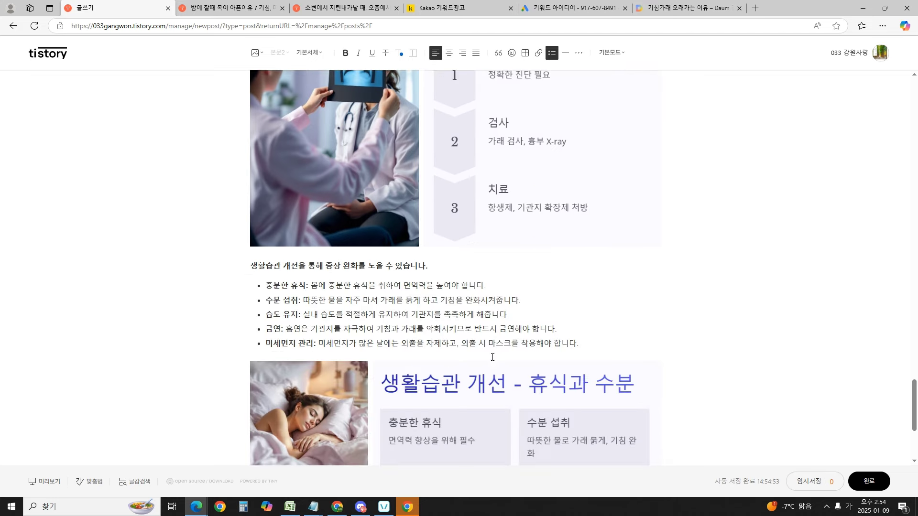
scroll(492, 357, "down", 3)
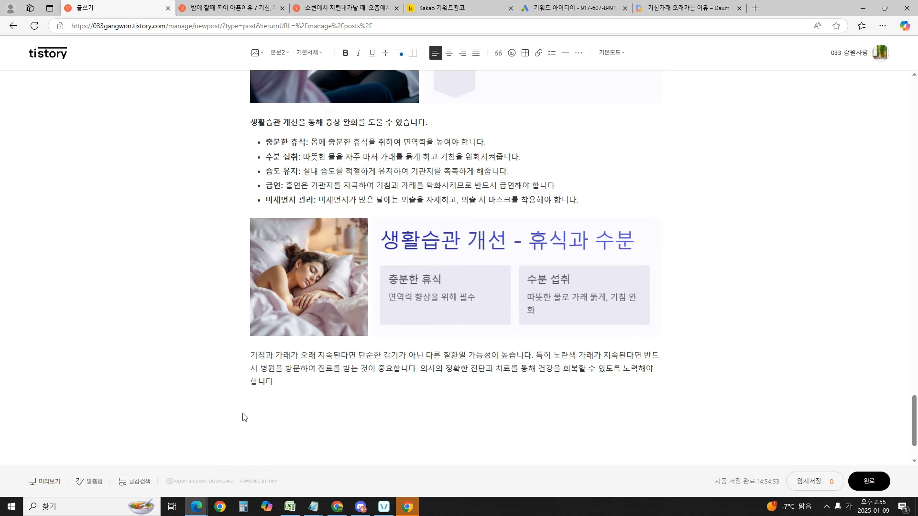
Step: Switch to the Gamma presentation and capture the text of the "생활습관 개선 - 환경 관리" slide
left_click(197, 506)
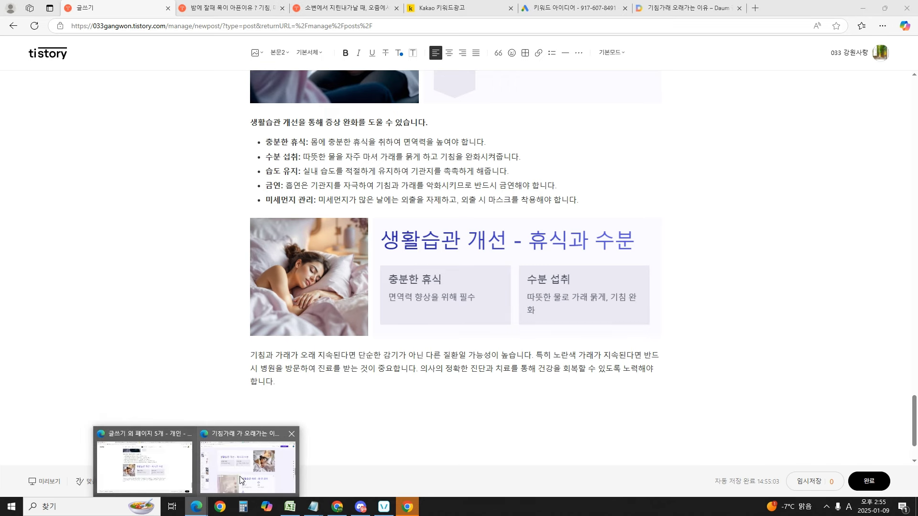
left_click(240, 480)
scroll(787, 291, "down", 2)
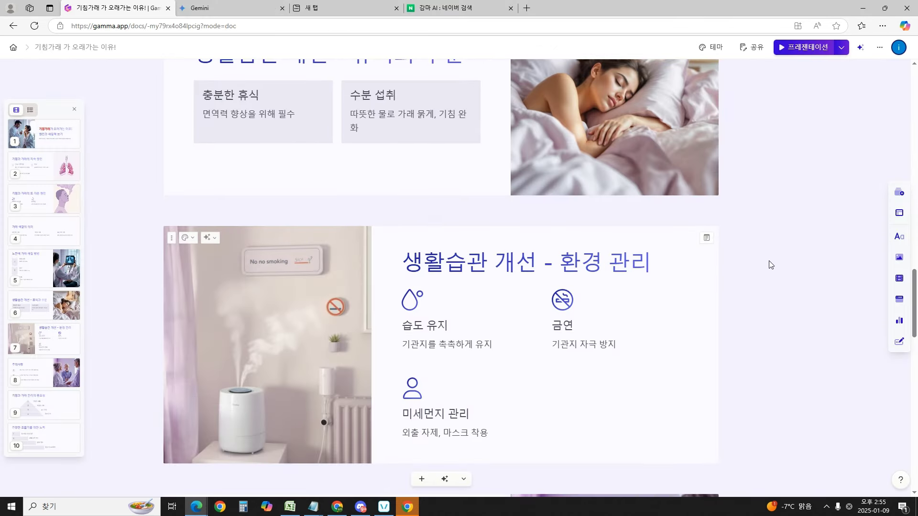
scroll(777, 251, "down", 2)
key("ctrl+shift+c")
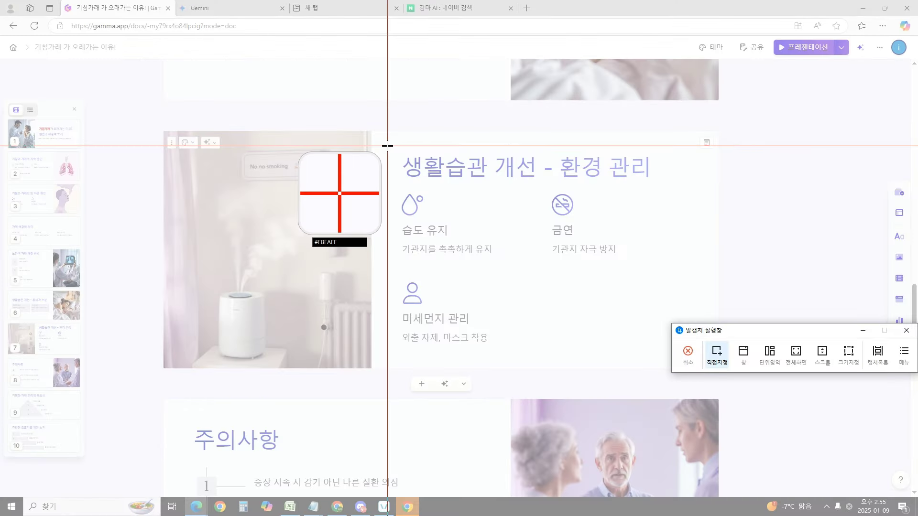
key("Escape")
key("ctrl+shift+c")
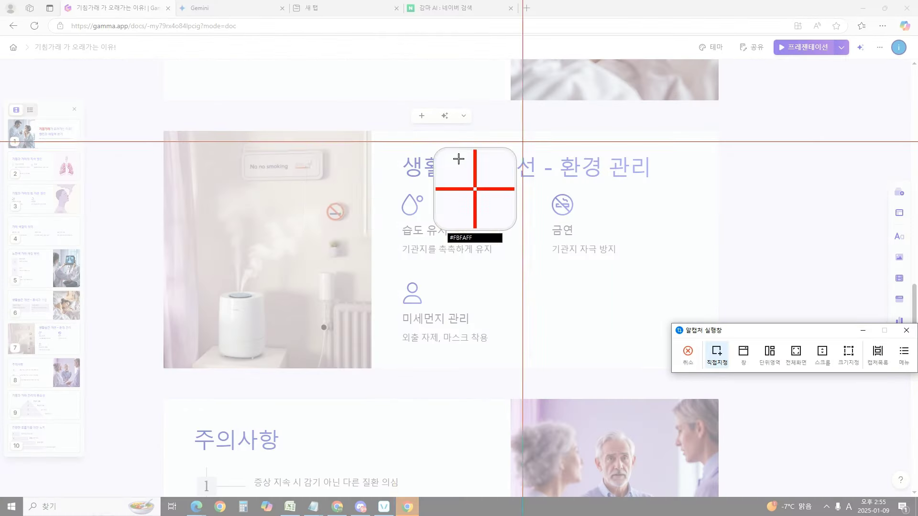
left_click_drag(390, 145, 669, 357)
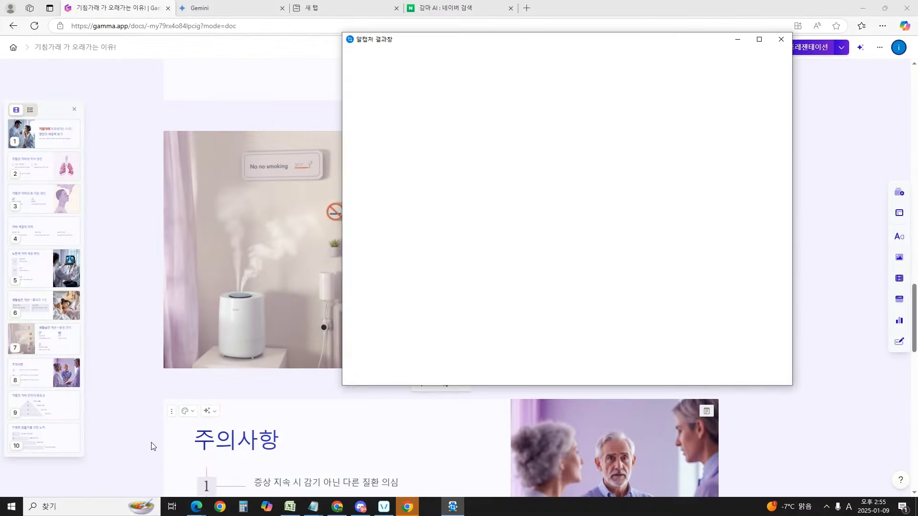
Step: Switch to the Tistory post and paste the captured "환경 관리" text image on the blank line above the closing paragraph
mouse_move(196, 506)
left_click(148, 465)
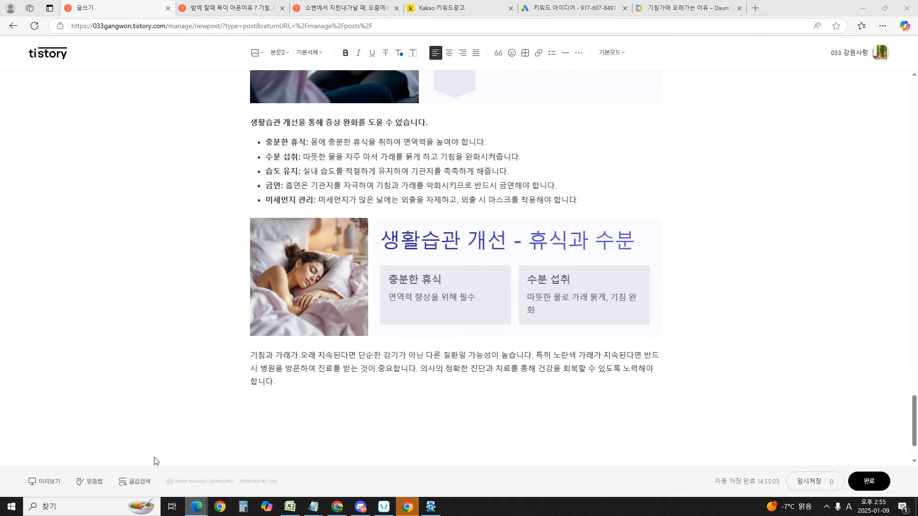
scroll(351, 369, "up", 4)
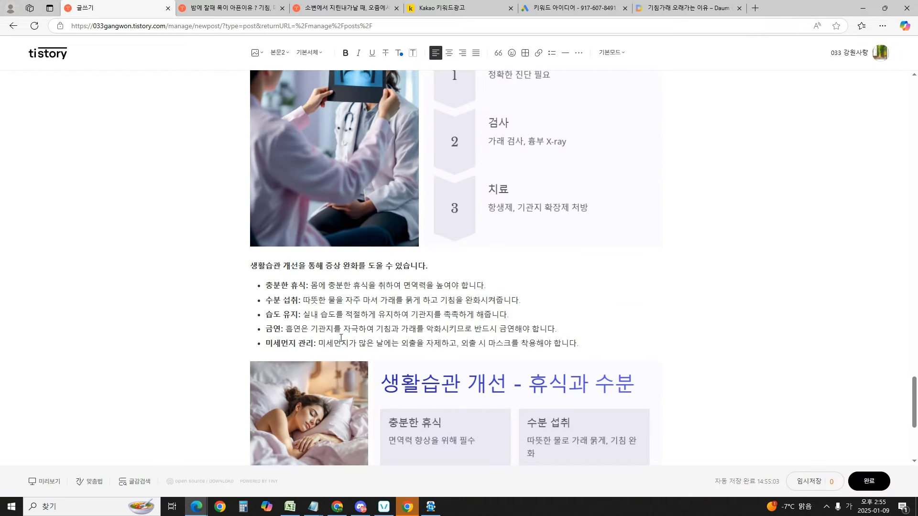
scroll(495, 380, "down", 2)
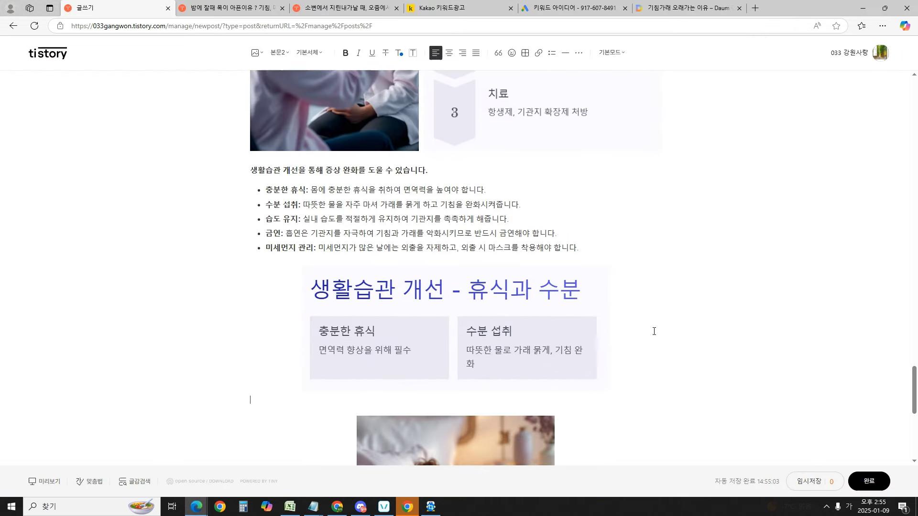
scroll(512, 313, "down", 3)
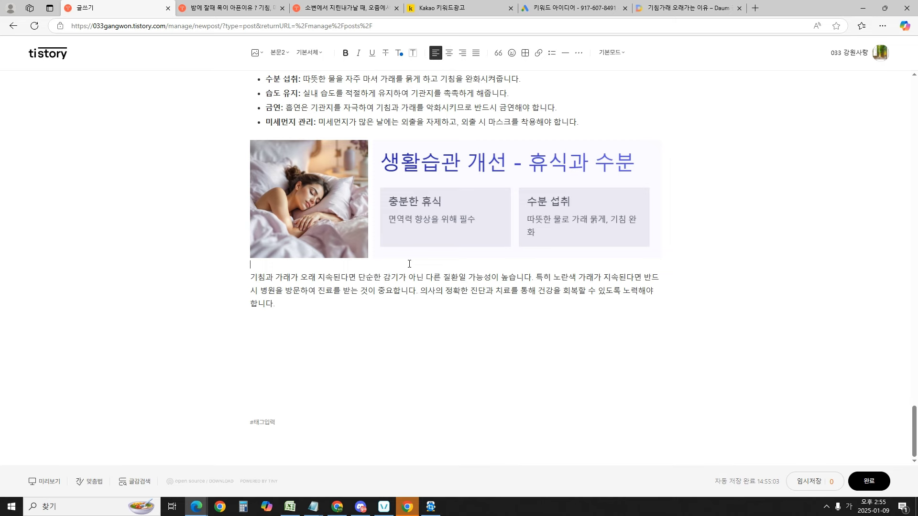
key("ctrl+v")
Step: Switch to the Gamma presentation and capture the humidifier photo from the "생활습관 개선 - 환경 관리" slide
mouse_move(196, 507)
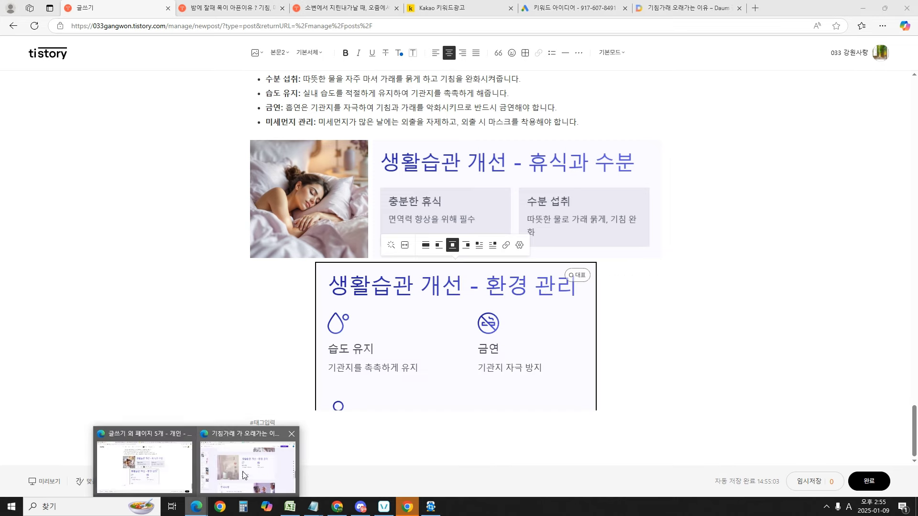
left_click(242, 472)
key("ctrl+shift+d")
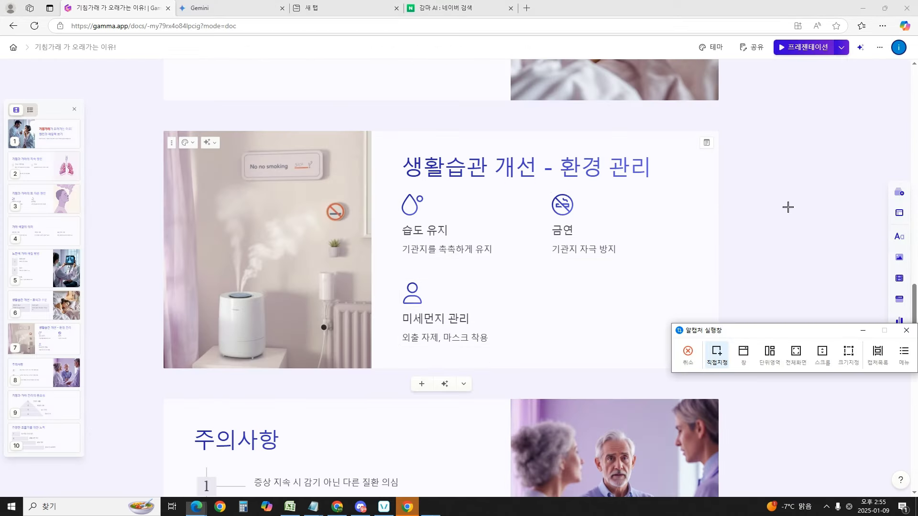
key("Escape")
scroll(443, 84, "down", 1)
scroll(440, 82, "up", 1)
key("ctrl+shift+c")
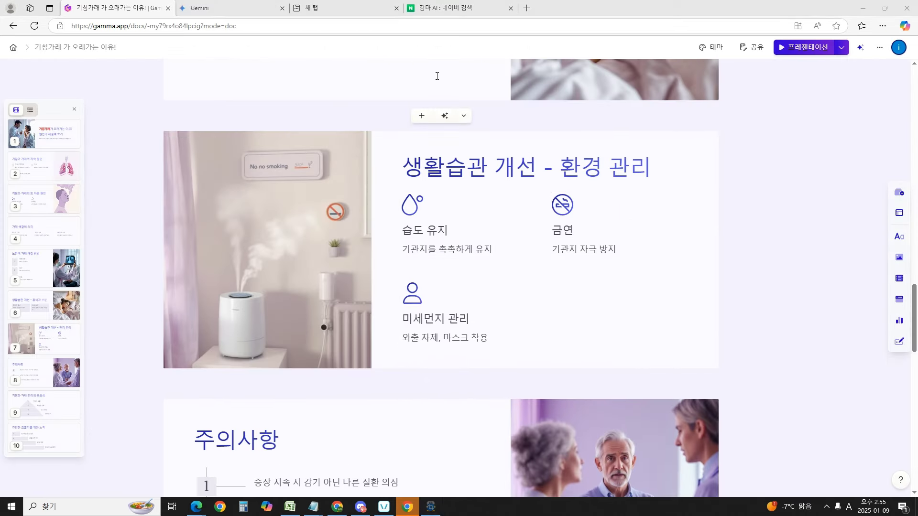
left_click_drag(170, 137, 369, 363)
key("Escape")
Step: Switch to the Tistory post and paste the humidifier photo by the "생활습관 개선 - 환경 관리" image
left_click(197, 506)
left_click(152, 465)
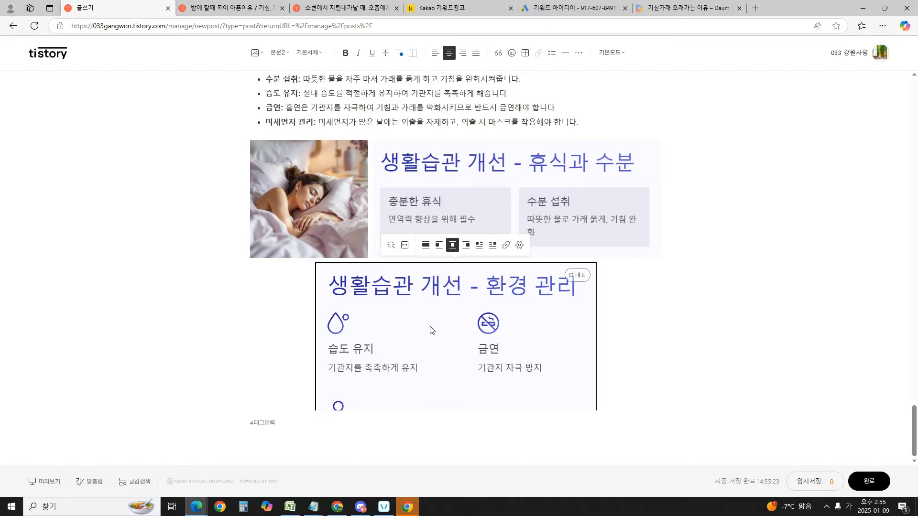
scroll(432, 330, "down", 3)
key("ctrl+v")
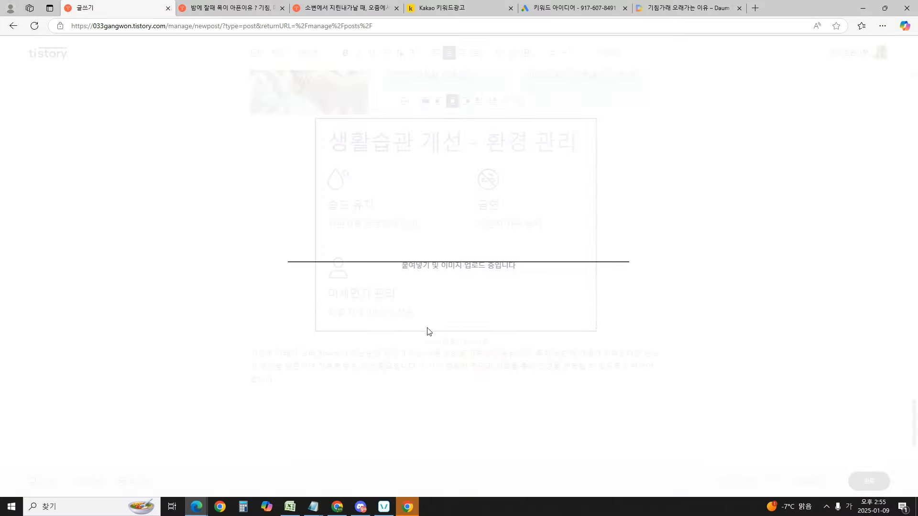
Step: Add an empty line beneath the "3. 따뜻한 음식 섭취" list in the "기침을 멈추는 방법 A~Z" section
scroll(532, 301, "up", 15)
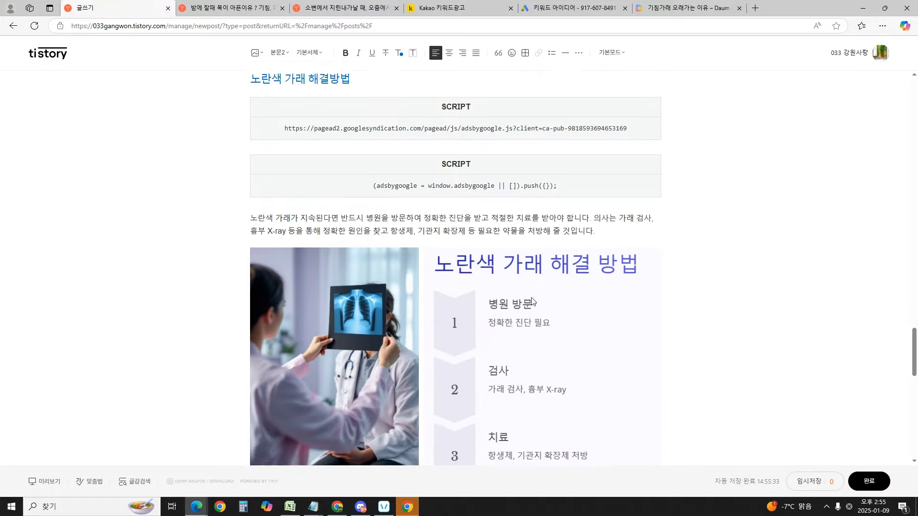
scroll(533, 301, "up", 15)
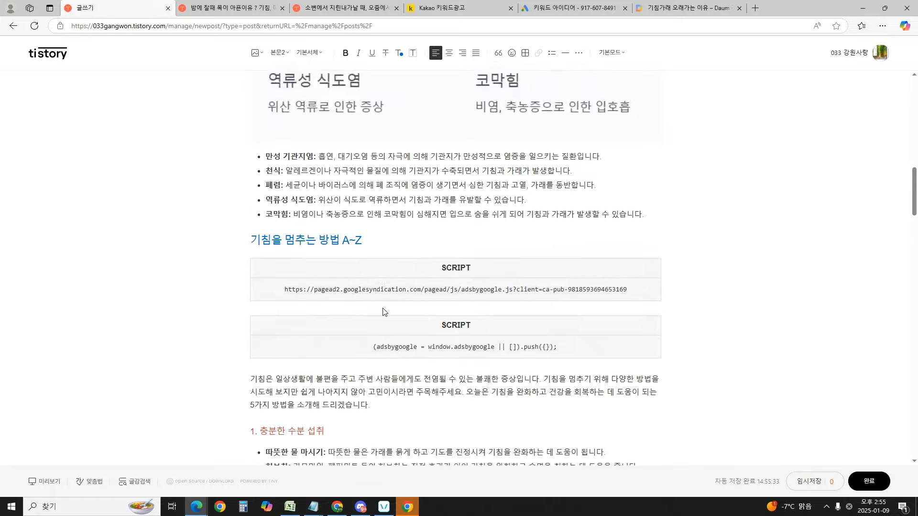
scroll(385, 312, "down", 9)
scroll(277, 166, "up", 3)
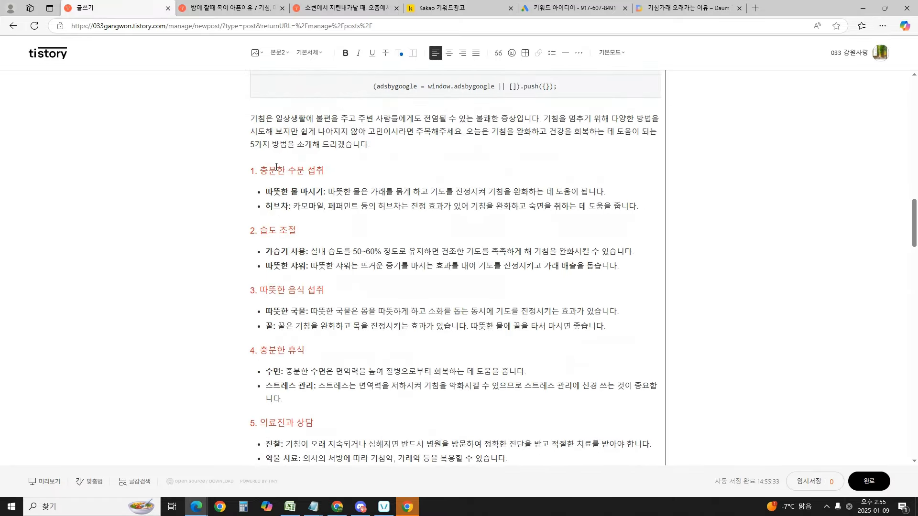
left_click_drag(254, 160, 479, 386)
left_click(400, 283)
scroll(291, 285, "down", 2)
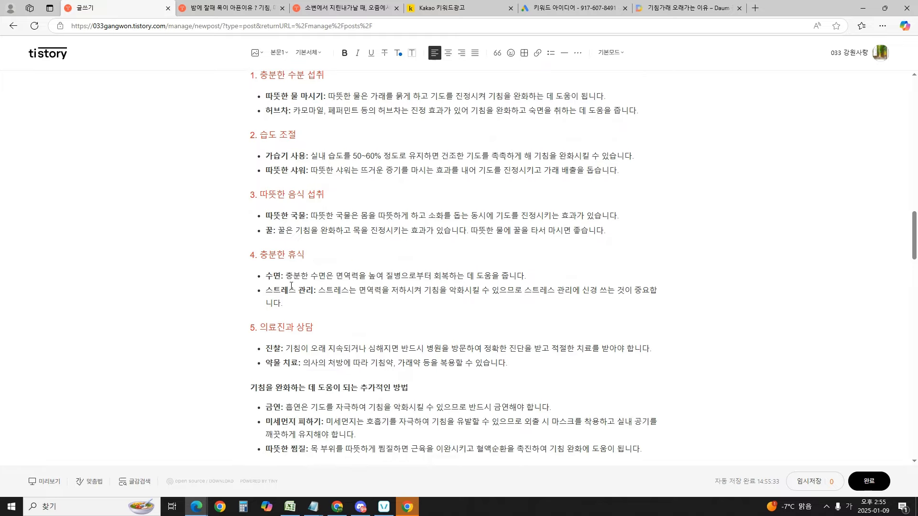
scroll(291, 286, "up", 5)
scroll(332, 286, "down", 3)
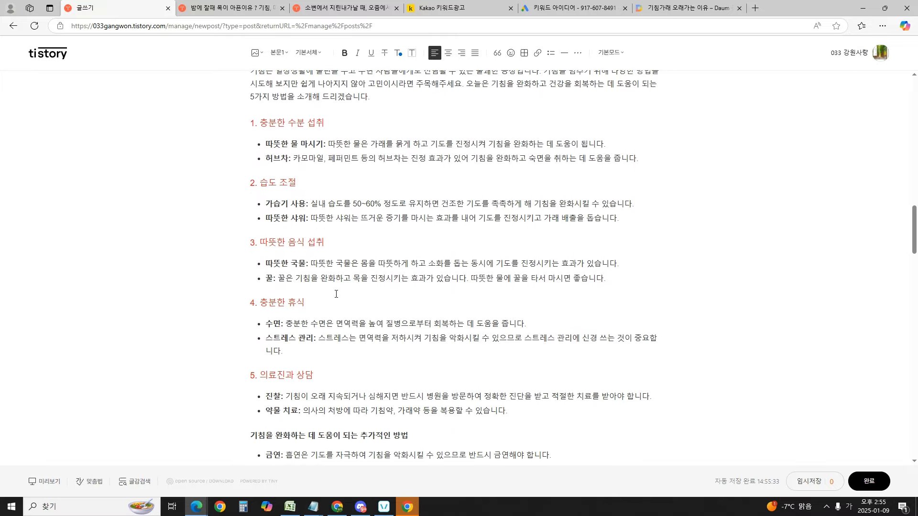
left_click(582, 286)
key("Return")
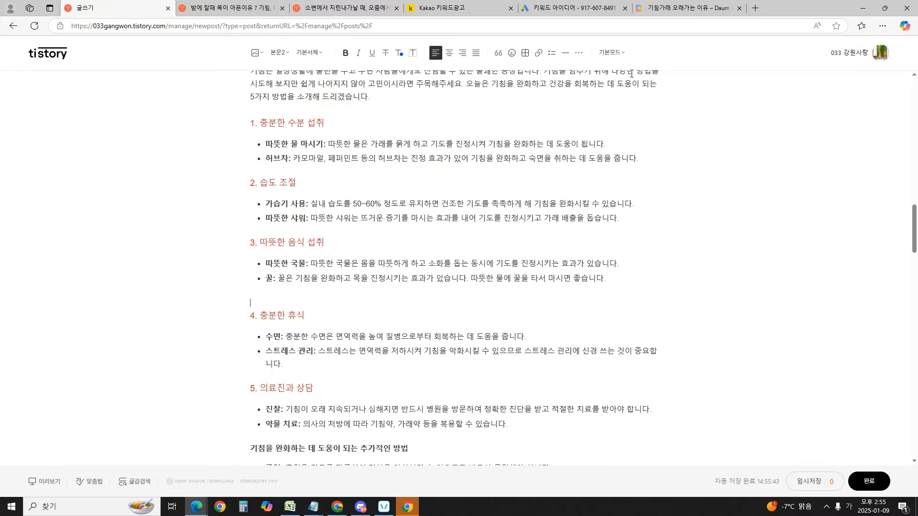
Step: Try to insert a link to the earlier post "겨울철 추울때 먹는 음식, 체온을 올리는 음식 알기" beneath section 3, searching past posts for "생강"
left_click(579, 53)
mouse_move(589, 163)
left_click(652, 163)
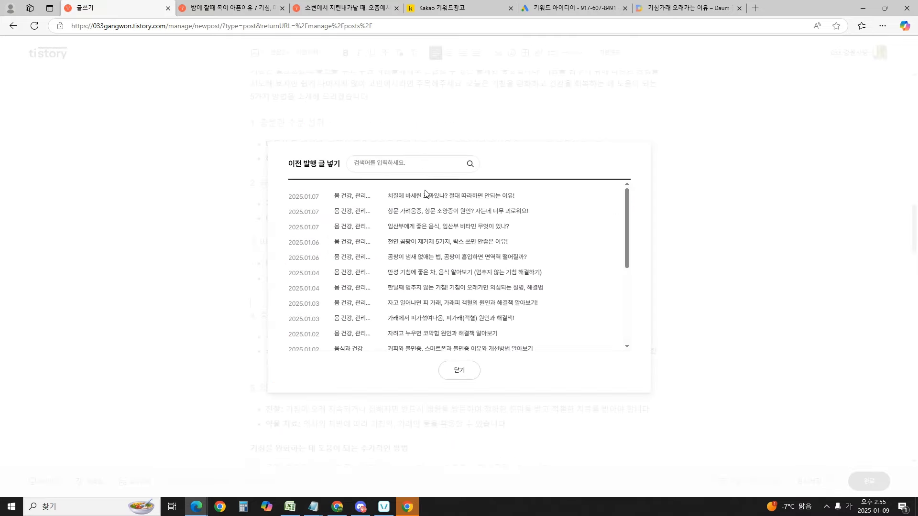
left_click(422, 161)
type("생겨")
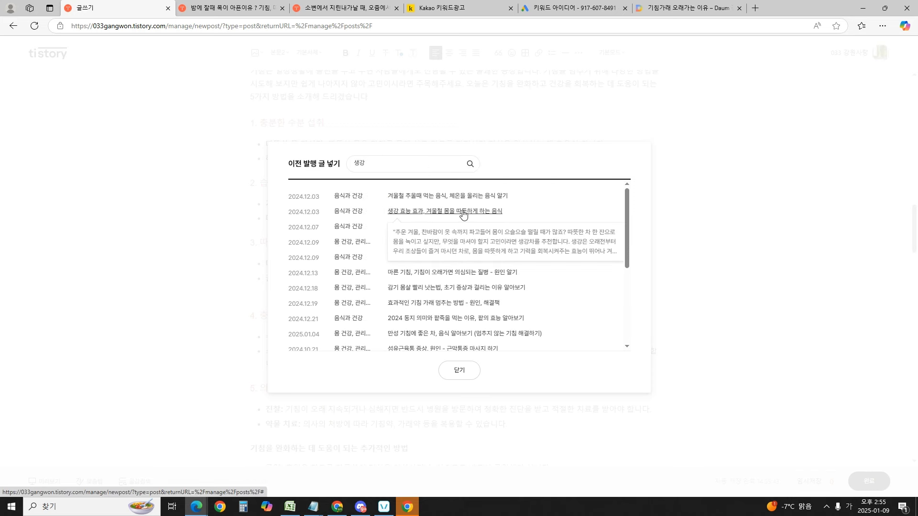
left_click(447, 211)
key("Return")
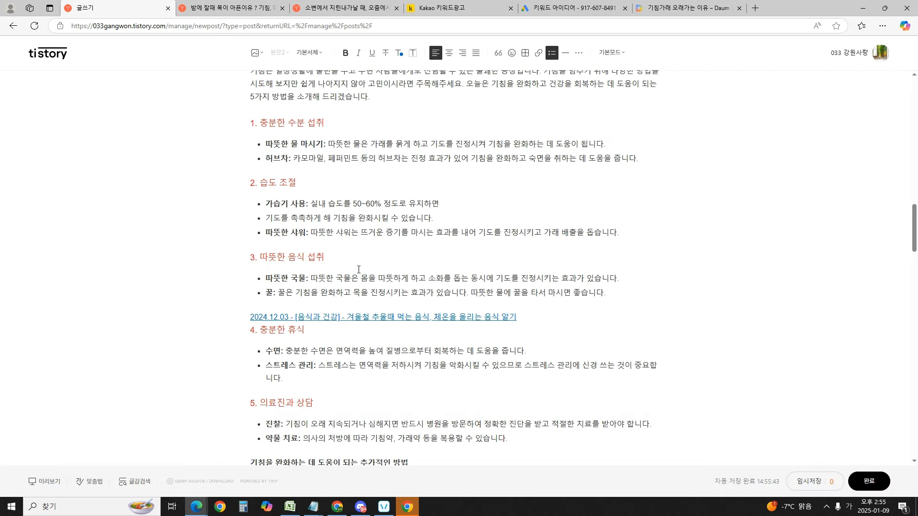
key("BackSpace")
key("ctrl+z")
key("ctrl+z")
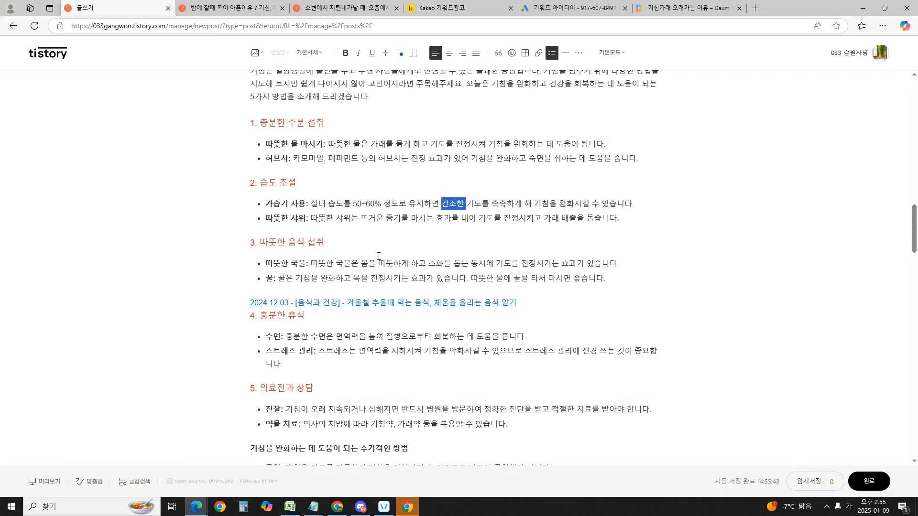
key("ctrl+z")
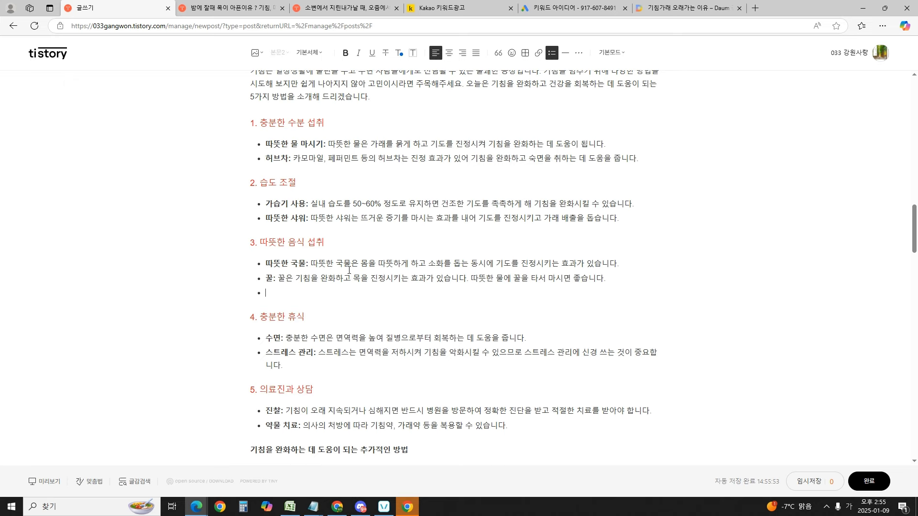
key("ctrl+z")
Step: Add an empty line beneath the "3. 따뜻한 음식 섭취" list and insert the earlier post "겨울철 추울때 먹는 음식, 체온을 올리는 음식 알기" as a link card
key("Return")
key("Return")
left_click(582, 53)
mouse_move(588, 167)
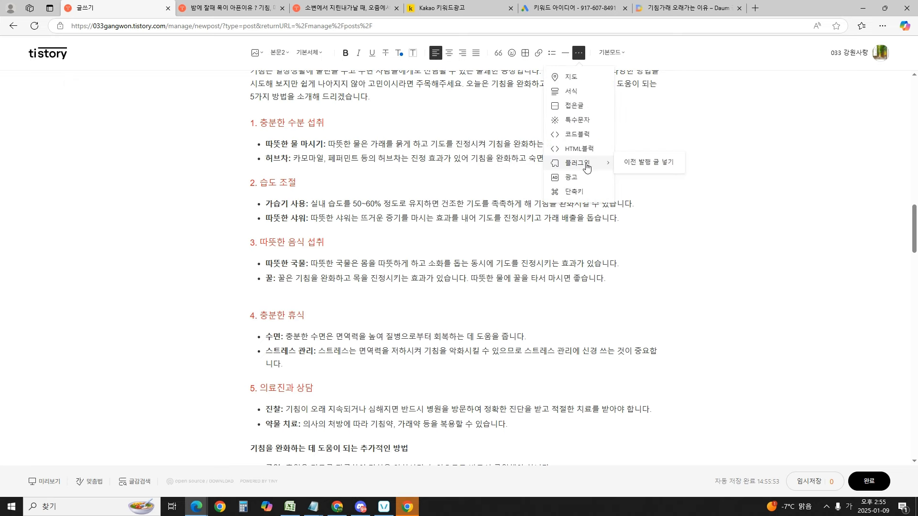
left_click(648, 162)
left_click(449, 196)
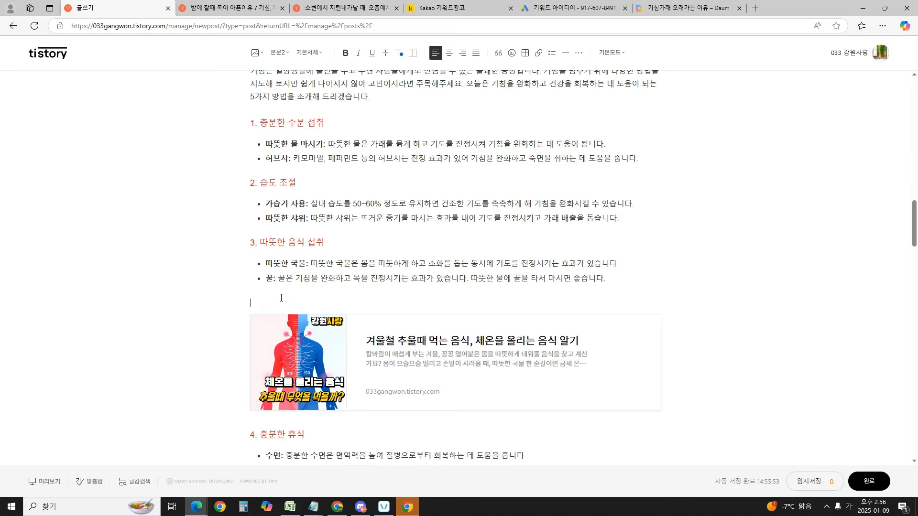
Step: Write "겨울철 체온을 올리는 OO 꼭 드셔야 합니다!" in the 본문1 style on the line above the link card
left_click(269, 279)
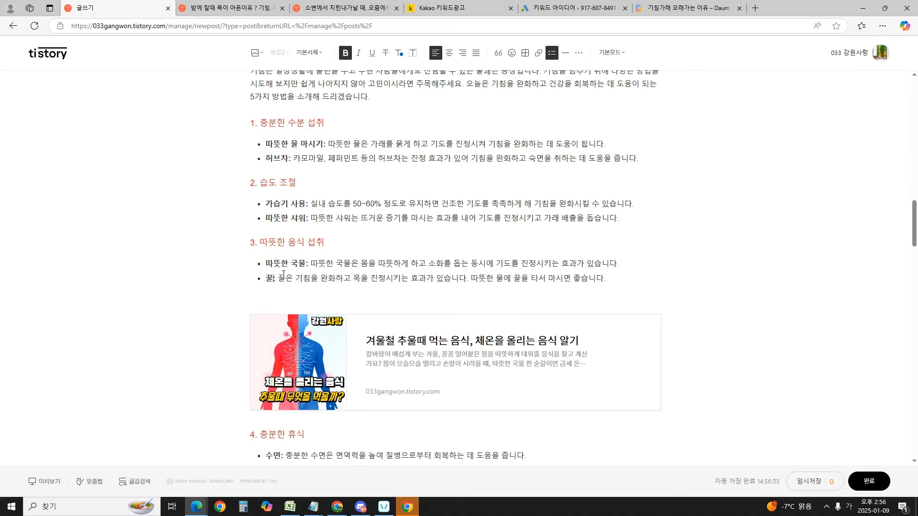
left_click(316, 296)
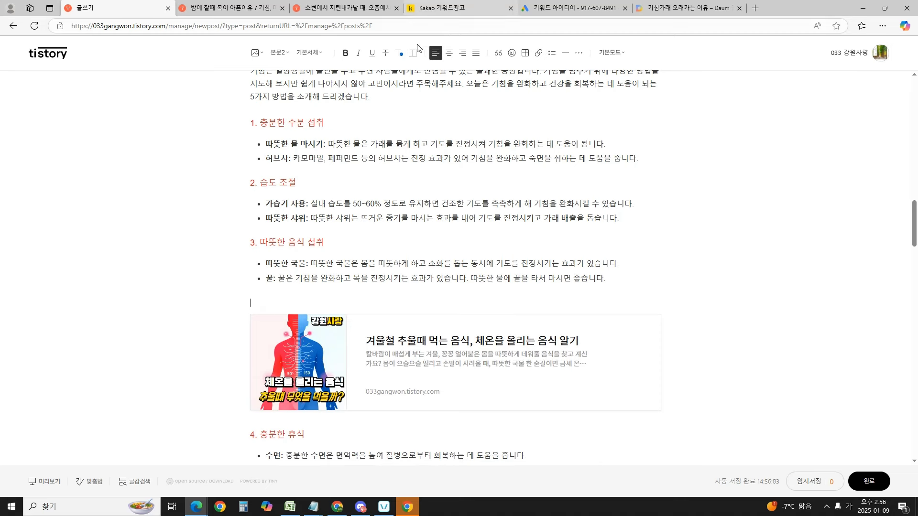
left_click(279, 53)
left_click(295, 120)
type("ㄱㅕㅇㅜㄹ")
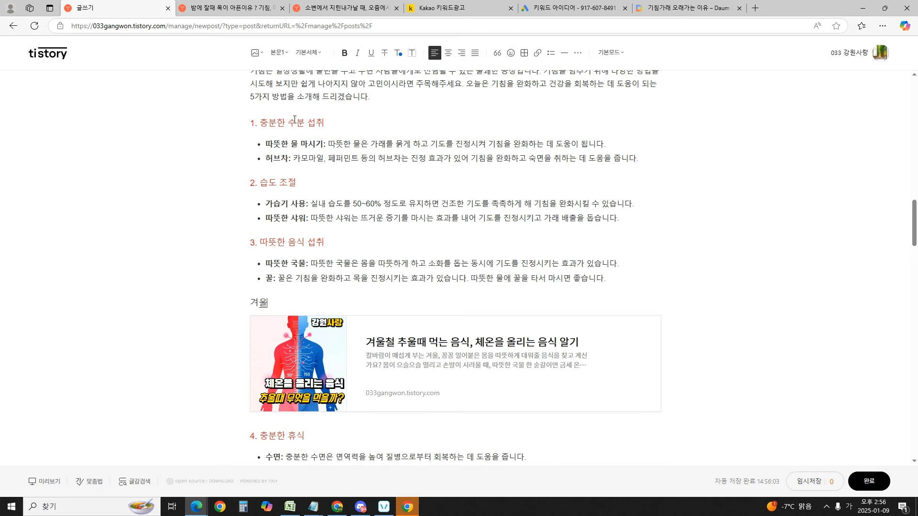
type("ㅊㅓㄹ ㅊㅔㅇㅗㄴㅇㅡㄹ ㅇㅗㄹㄹㅣㄴㅡㄴ ㅅㅐㅇㄱ")
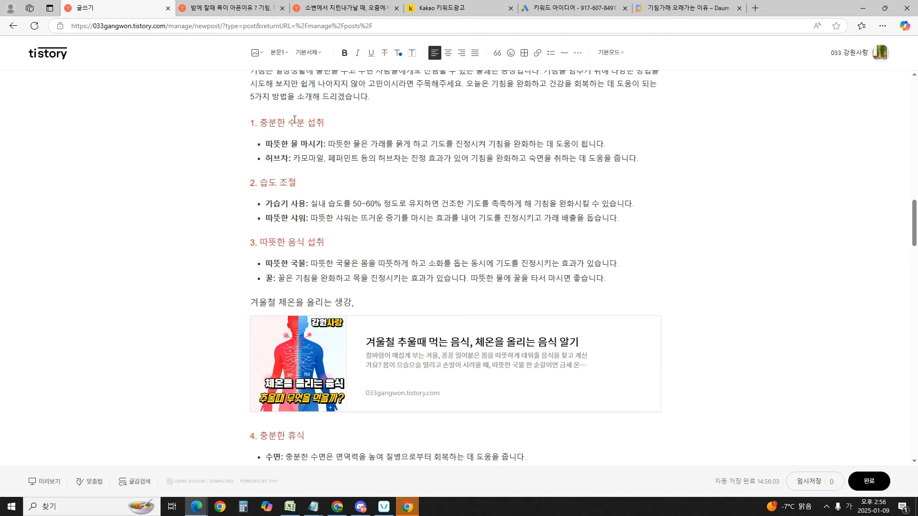
key("BackSpace")
key("BackSpace")
key("BackSpace")
key("BackSpace")
type("OO")
key("Hangul")
type("ㄲㅗㄱ ㄷㅡㅅㅕㅇㅑ ㅎㅏㅂㄴㅣㄷㅏ")
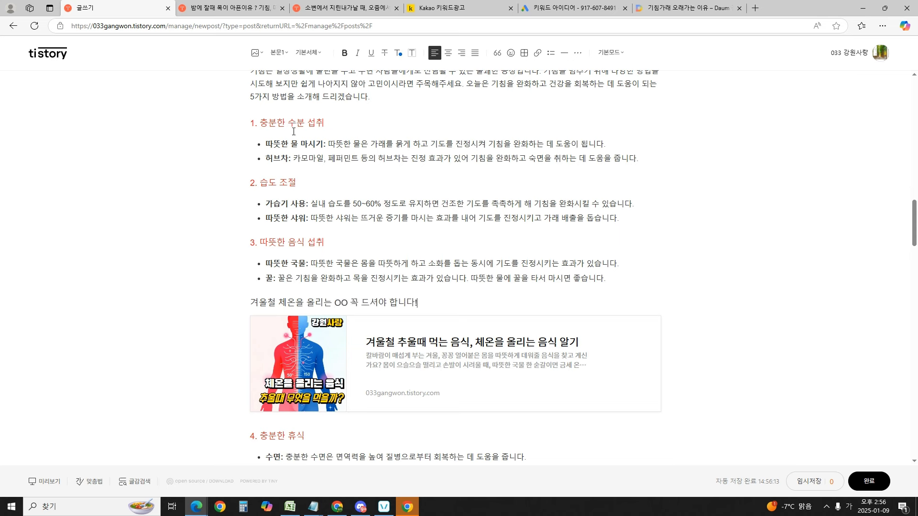
Step: Format the "겨울철 체온을 올리는 OO 꼭 드셔야 합니다!" line as blue, underlined, bold text
left_click_drag(418, 302, 101, 283)
left_click_drag(417, 303, 223, 306)
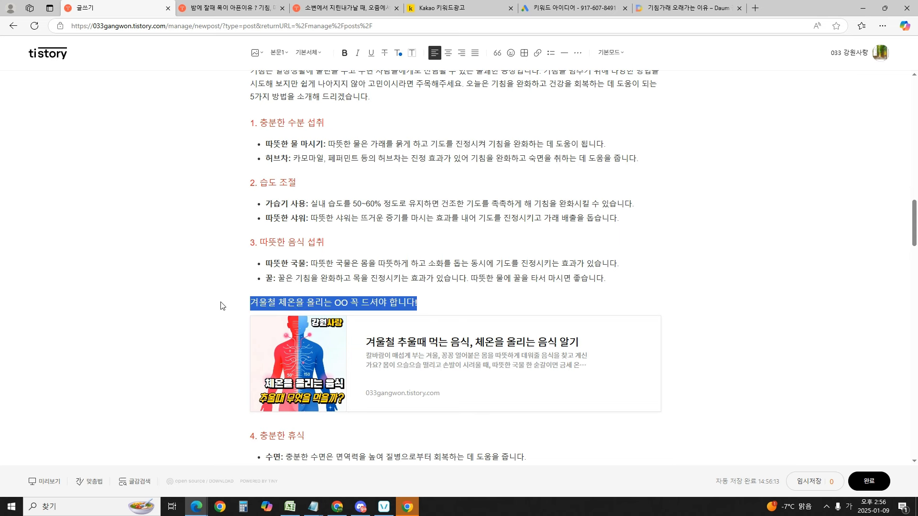
left_click(400, 55)
left_click(410, 89)
left_click(370, 54)
left_click(345, 53)
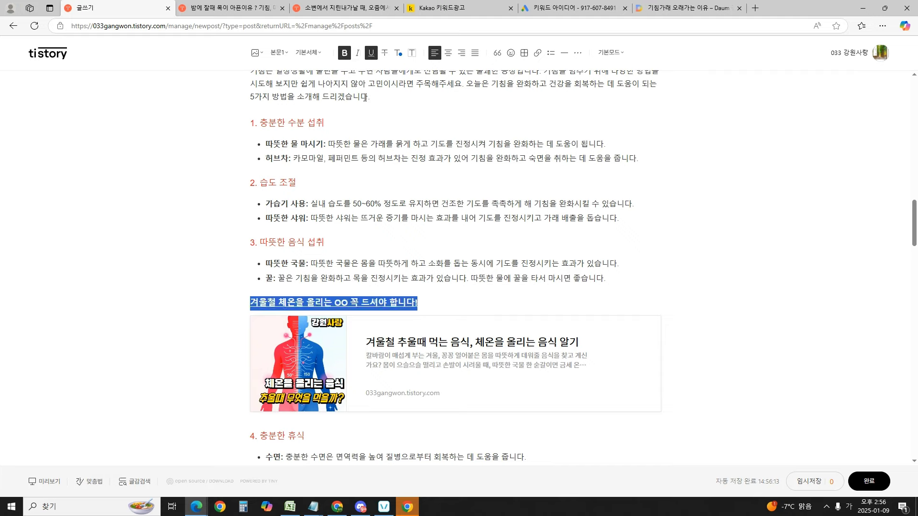
left_click(359, 183)
Step: Copy the check mark symbol from the Notepad notes and paste it before the "겨울철 체온을 올리는 OO" line in the Tistory post
mouse_move(313, 507)
left_click(407, 474)
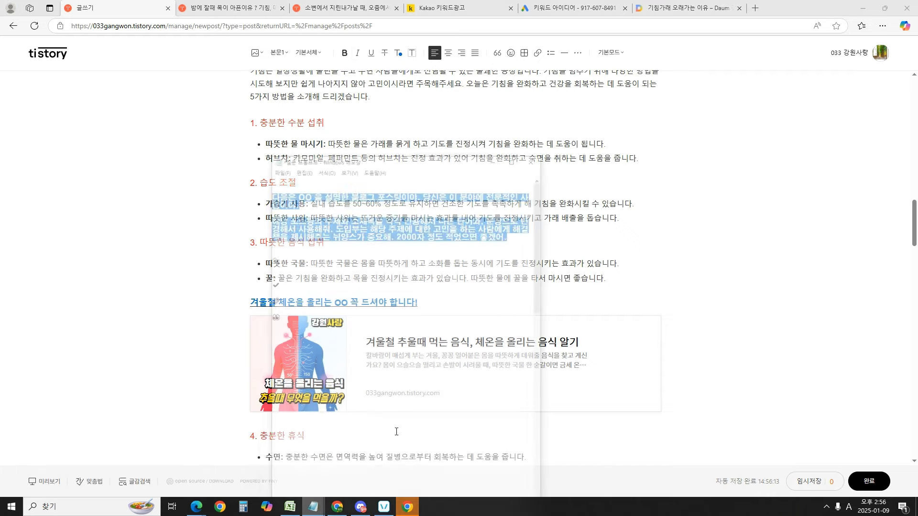
left_click_drag(275, 244, 266, 244)
key("ctrl+c")
left_click(250, 302)
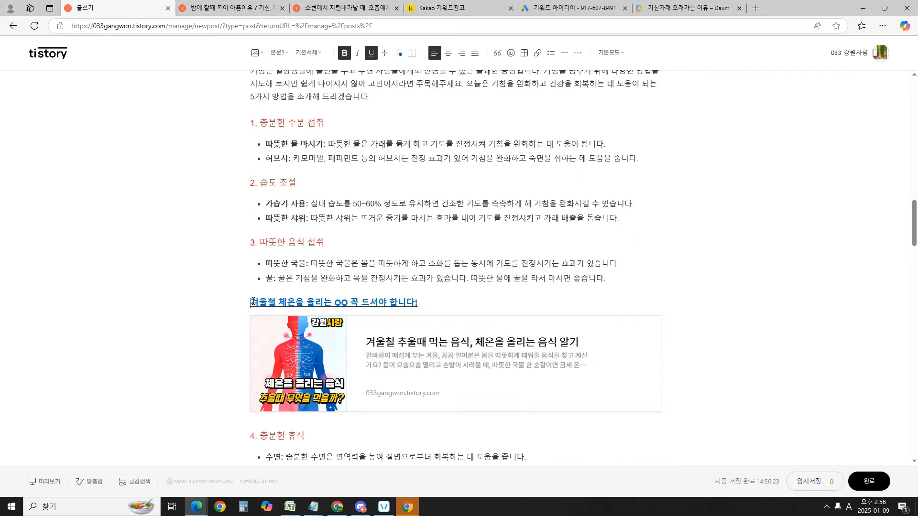
key("ctrl+v")
left_click(369, 264)
Step: Review the post from its title down through the sections to the "생활습관 개선" images near the end
scroll(398, 274, "up", 7)
scroll(399, 273, "up", 10)
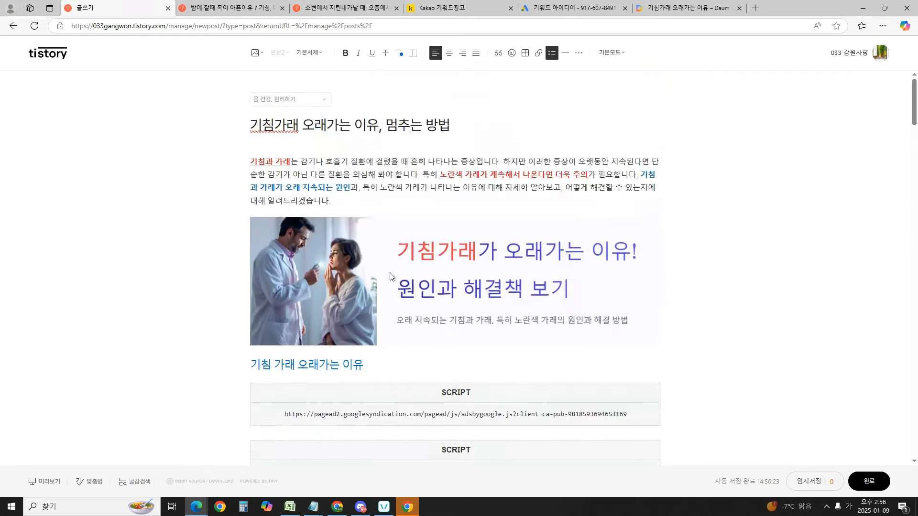
left_click(448, 170)
scroll(446, 215, "down", 6)
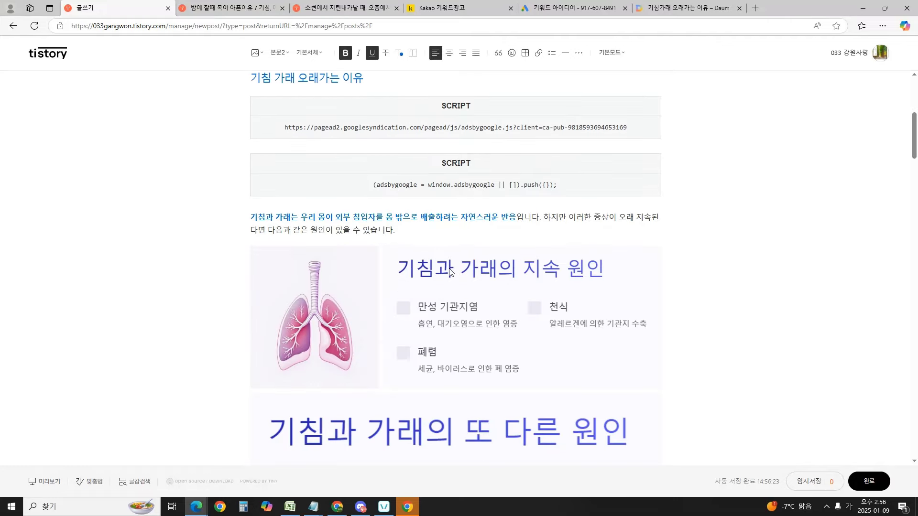
scroll(449, 271, "down", 19)
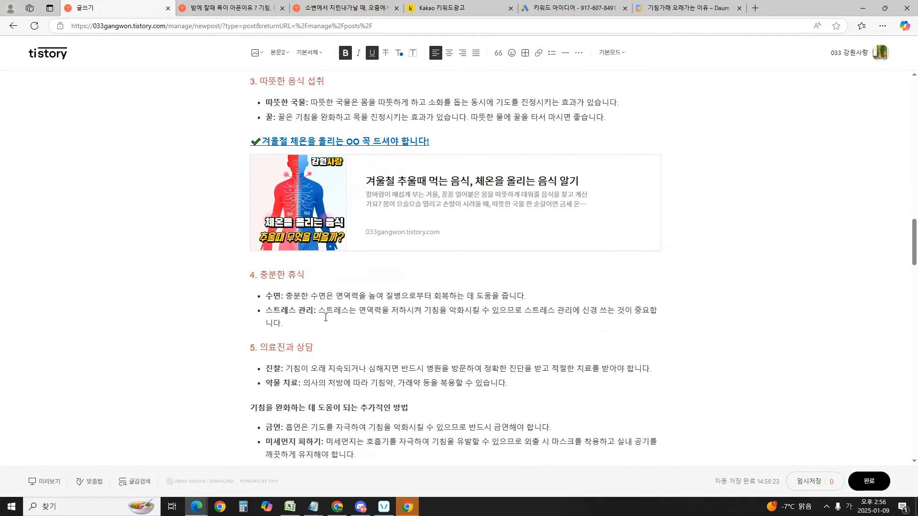
scroll(402, 311, "down", 5)
left_click(500, 316)
scroll(398, 254, "down", 9)
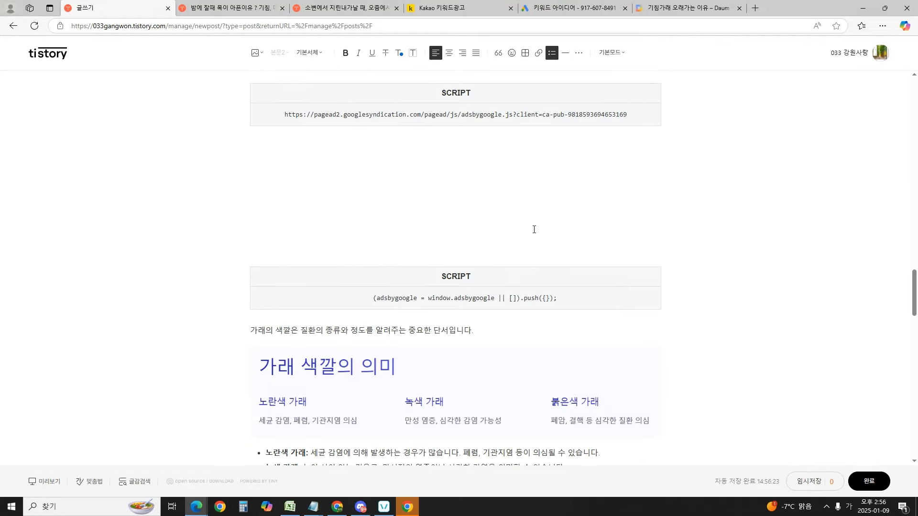
scroll(418, 236, "down", 15)
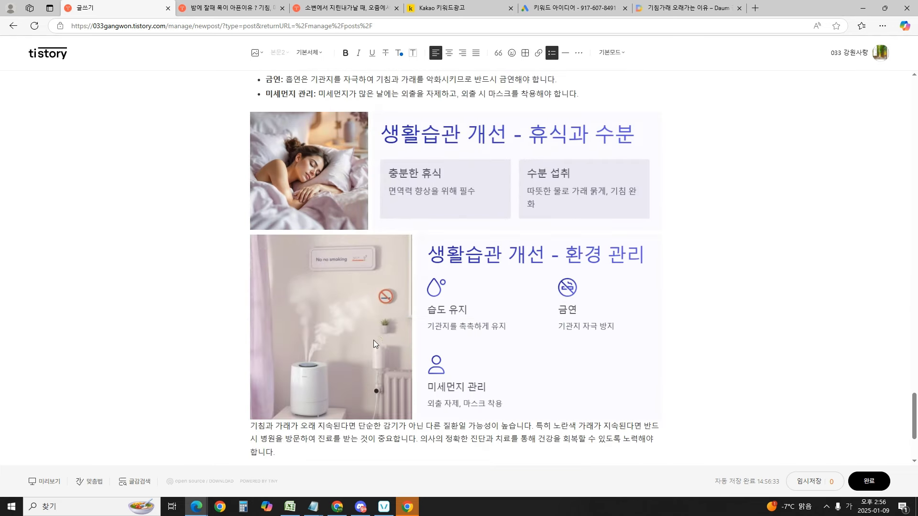
Step: Separate the closing paragraph from the humidifier image with a line break and add a new line after its last sentence
left_click(383, 462)
scroll(287, 373, "down", 2)
key("Return")
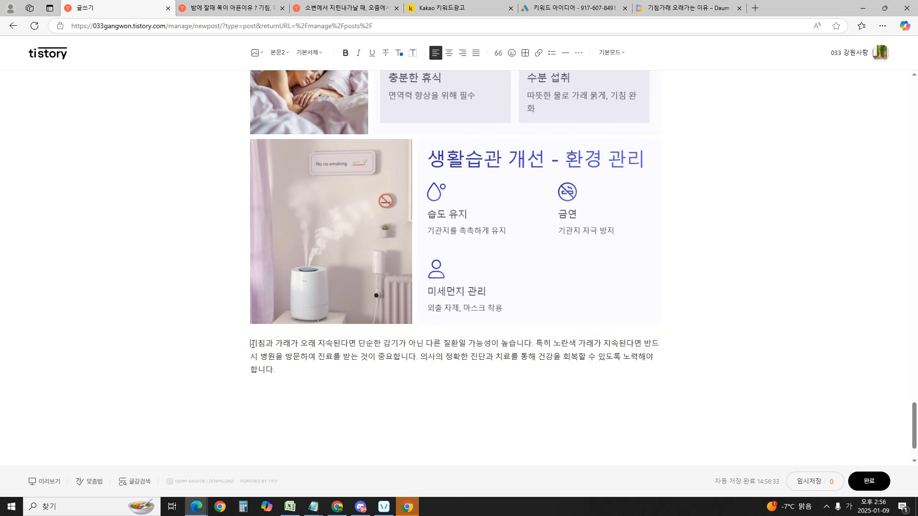
left_click_drag(251, 343, 395, 340)
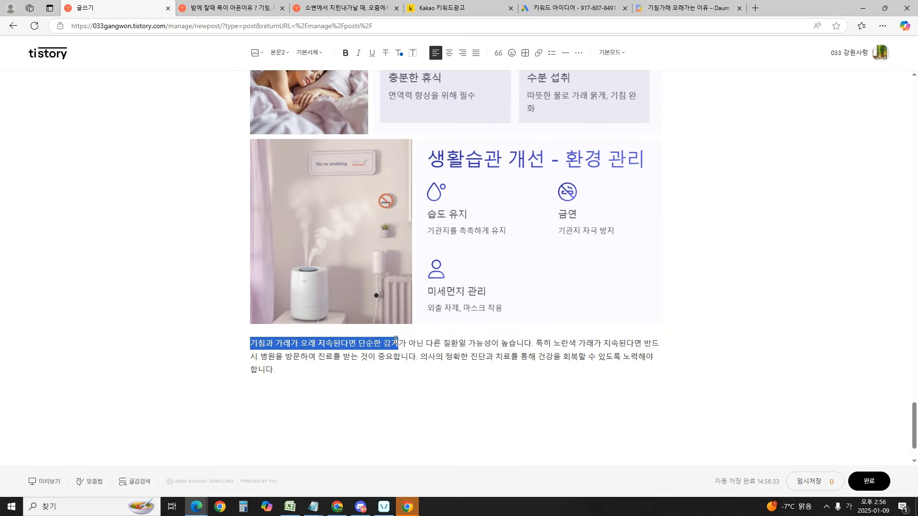
left_click(503, 362)
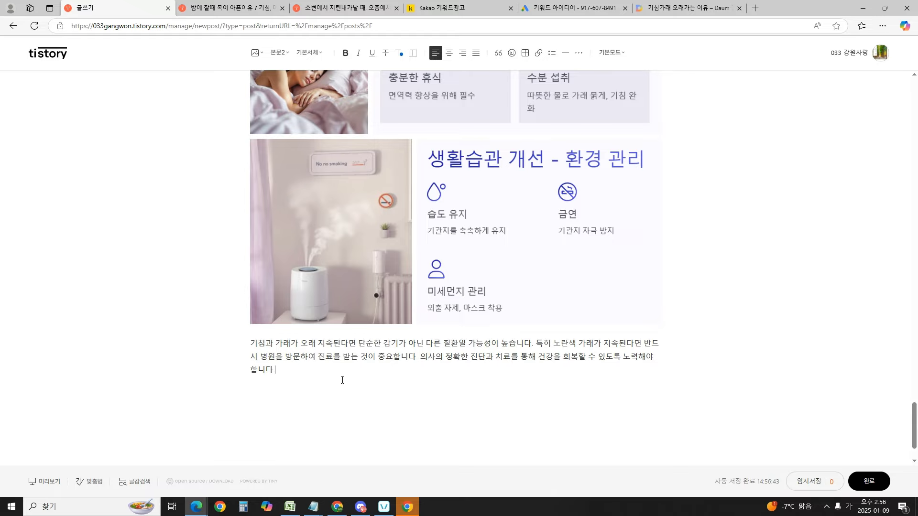
key("Return")
Step: Check the whole post again, including the link cards, ad scripts, the "생활습관 개선을 통해" sentence and the closing paragraph
left_click_drag(914, 423, 898, 245)
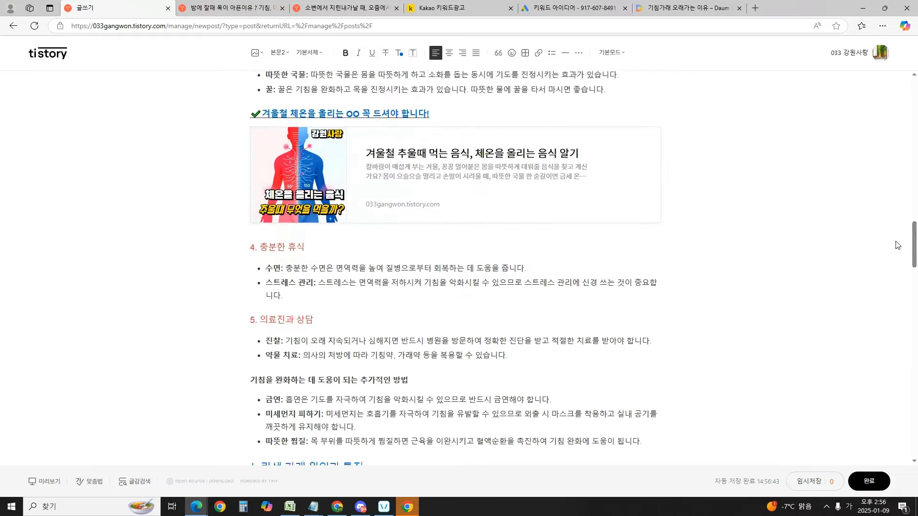
scroll(395, 268, "up", 15)
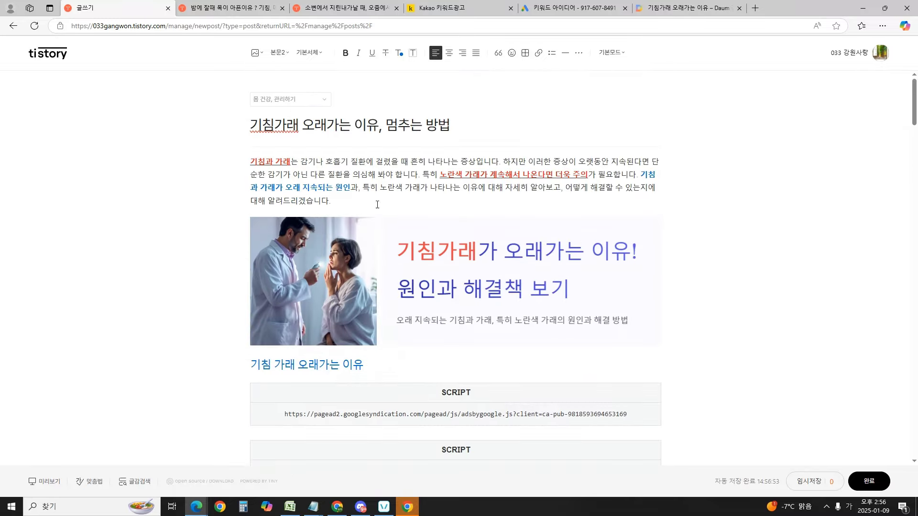
scroll(377, 205, "down", 12)
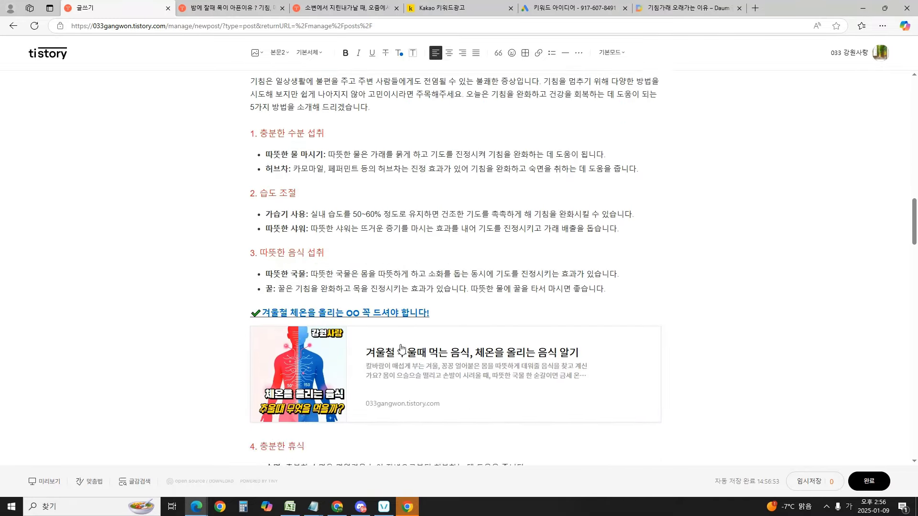
scroll(400, 349, "down", 10)
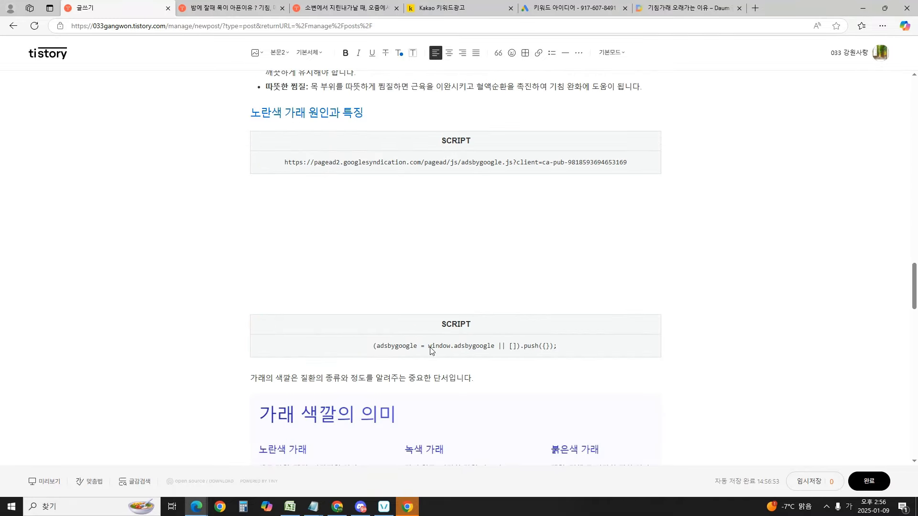
scroll(481, 349, "down", 6)
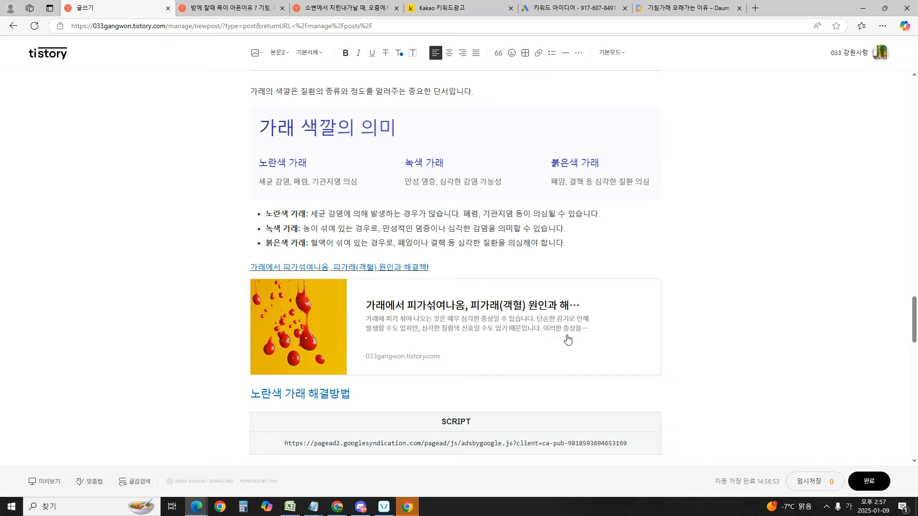
scroll(568, 340, "down", 6)
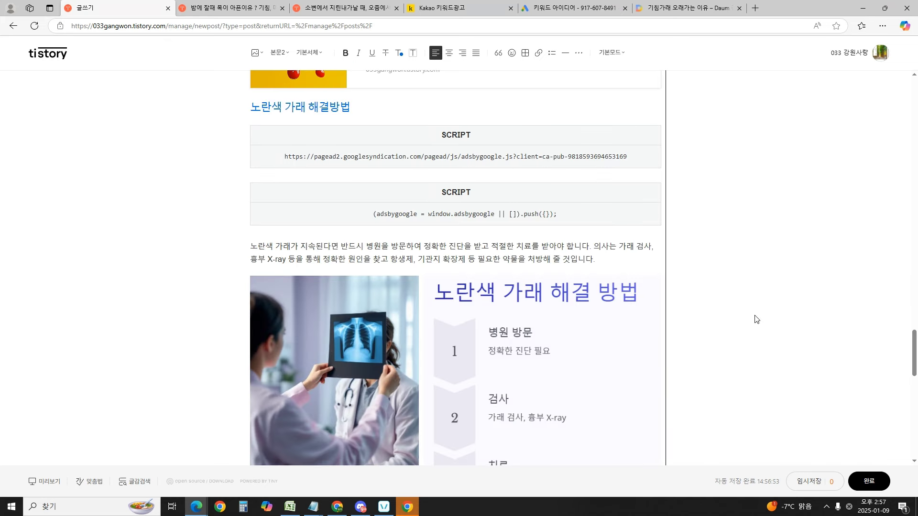
scroll(756, 317, "down", 7)
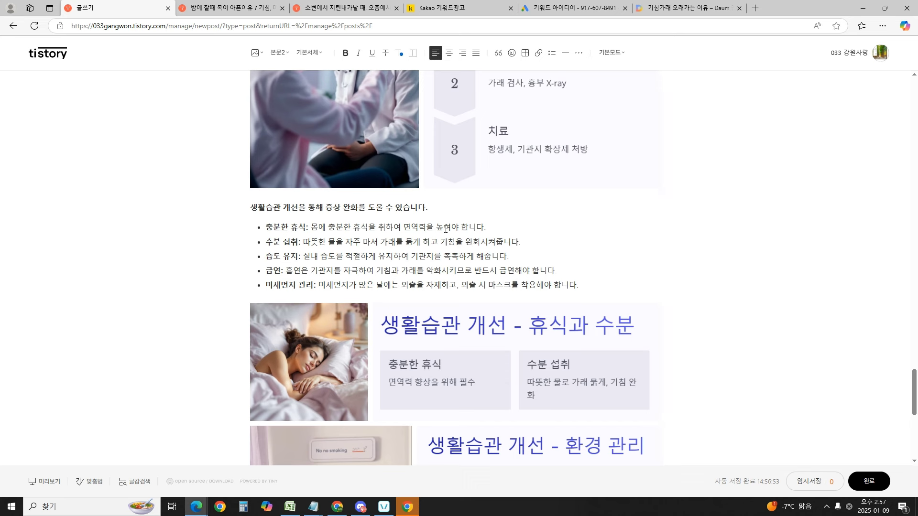
left_click_drag(430, 204, 185, 197)
left_click(424, 239)
left_click_drag(428, 207, 201, 215)
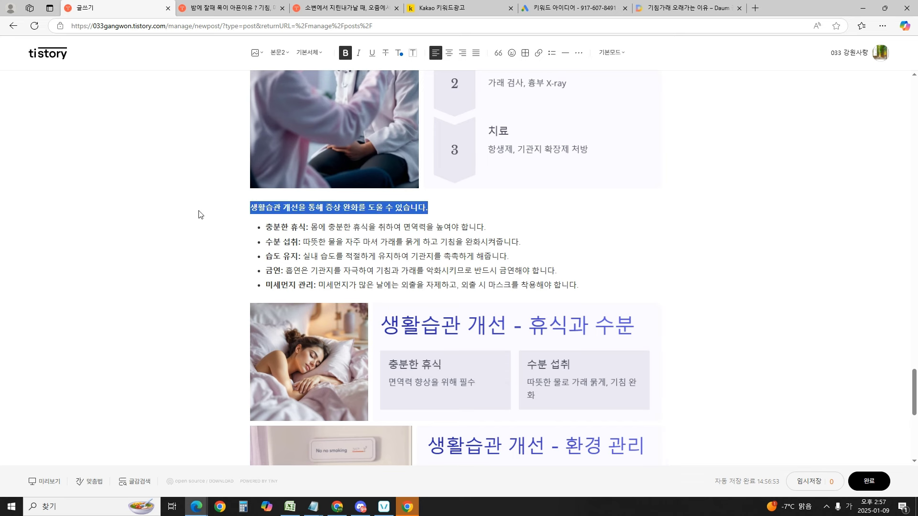
left_click(366, 241)
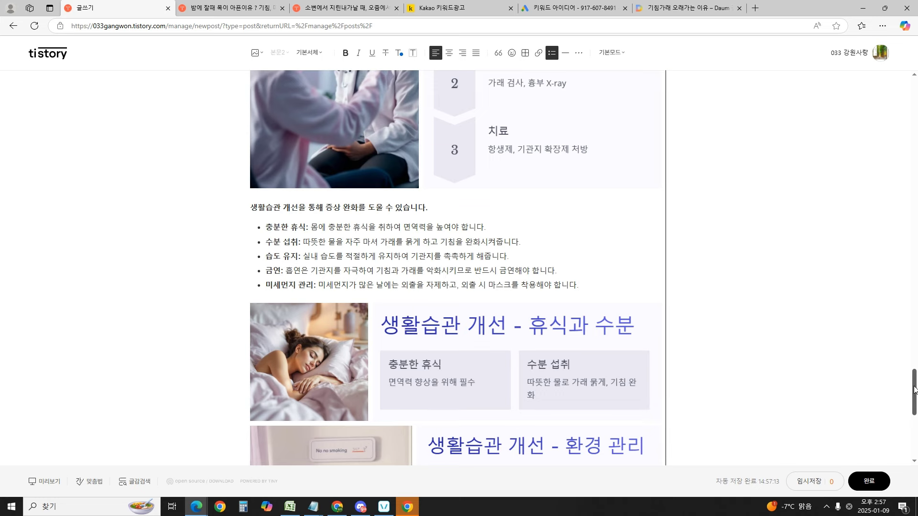
scroll(813, 372, "down", 5)
triple_click(408, 424)
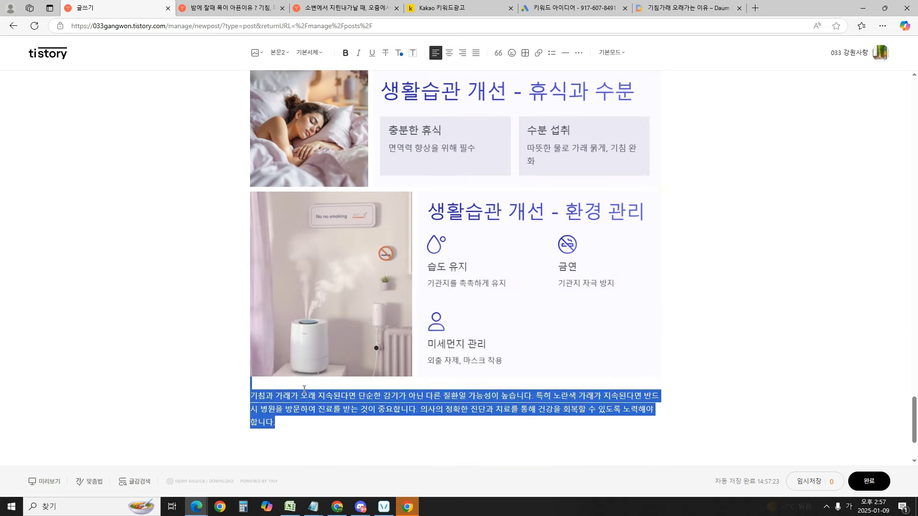
scroll(337, 300, "up", 10)
scroll(337, 299, "up", 5)
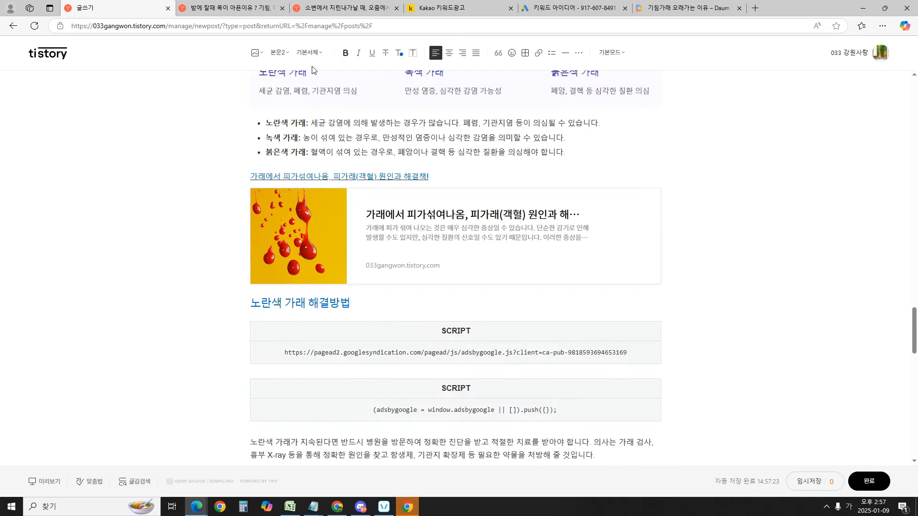
Step: Look over the phlegm colour section of the draft and compare it with the two earlier posts open in the neighbouring tabs
left_click(677, 202)
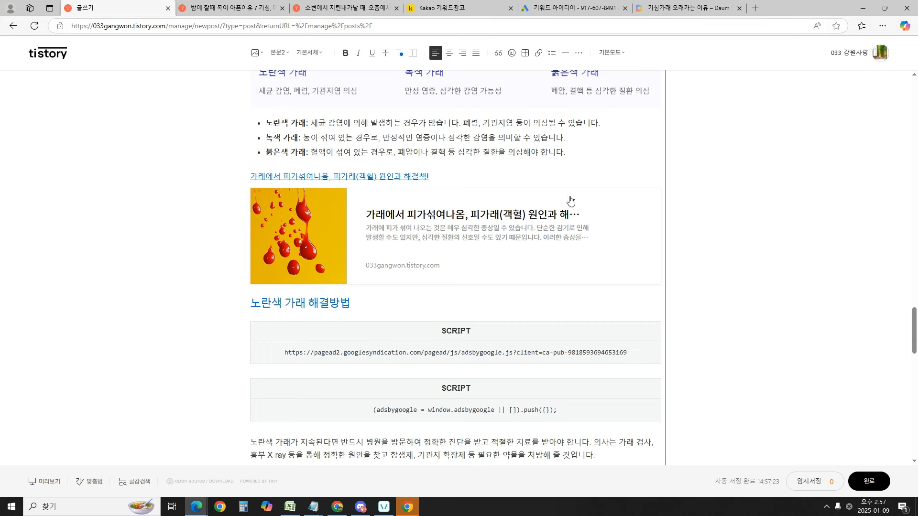
scroll(493, 226, "up", 3)
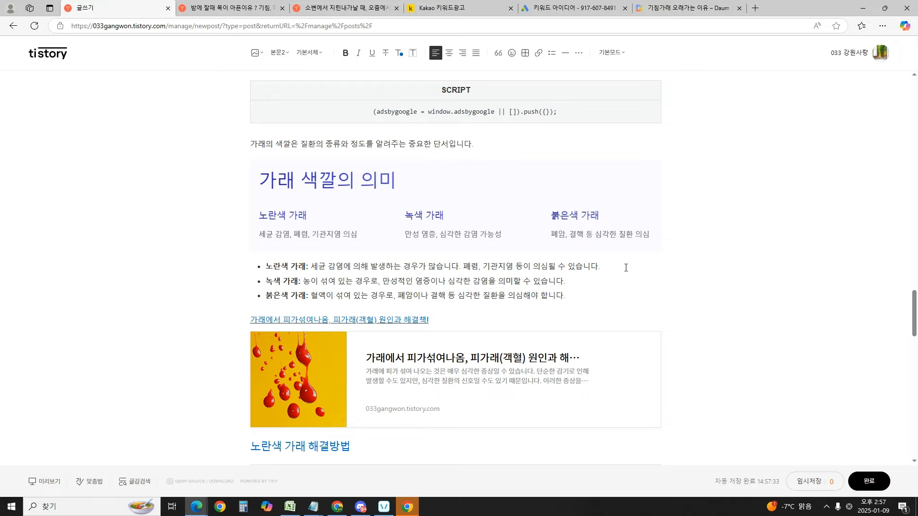
left_click(362, 4)
left_click(253, 6)
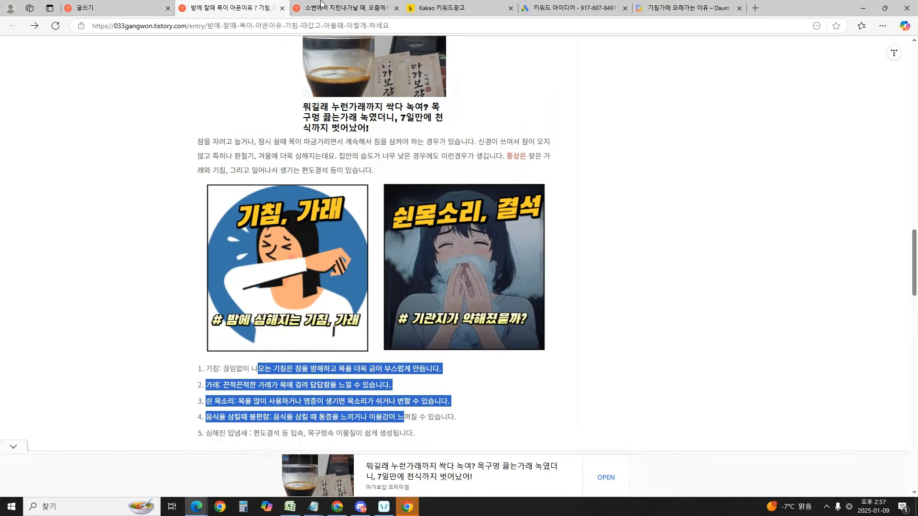
left_click(321, 6)
left_click(216, 9)
left_click(321, 6)
left_click(217, 9)
left_click(321, 6)
left_click(217, 13)
key("ctrl+1")
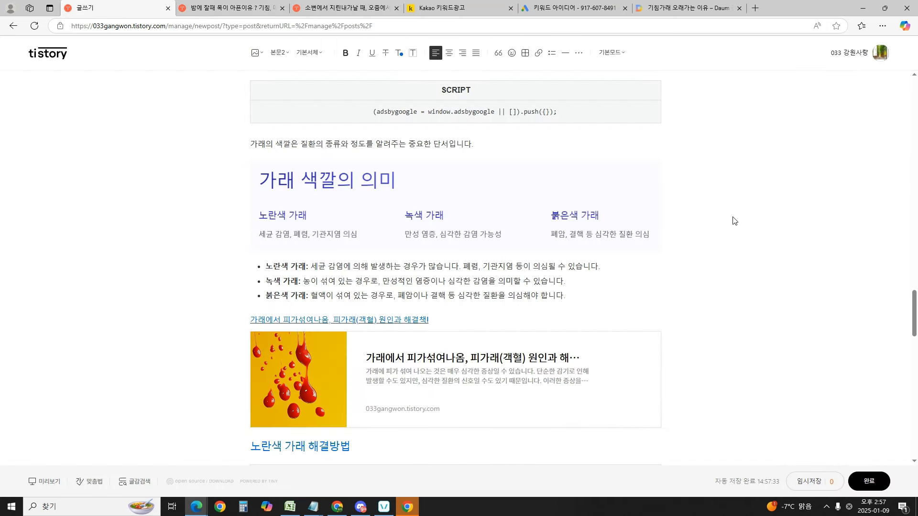
Step: Return to the beginning of the draft and reread the introductory paragraph about 기침과 가래 through its last sentence
left_click_drag(914, 311, 914, 154)
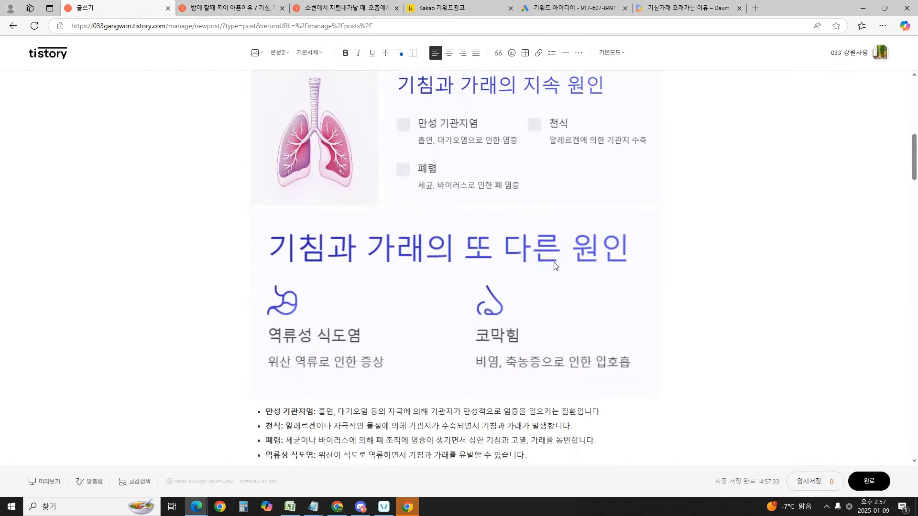
scroll(550, 239, "up", 4)
scroll(405, 204, "up", 4)
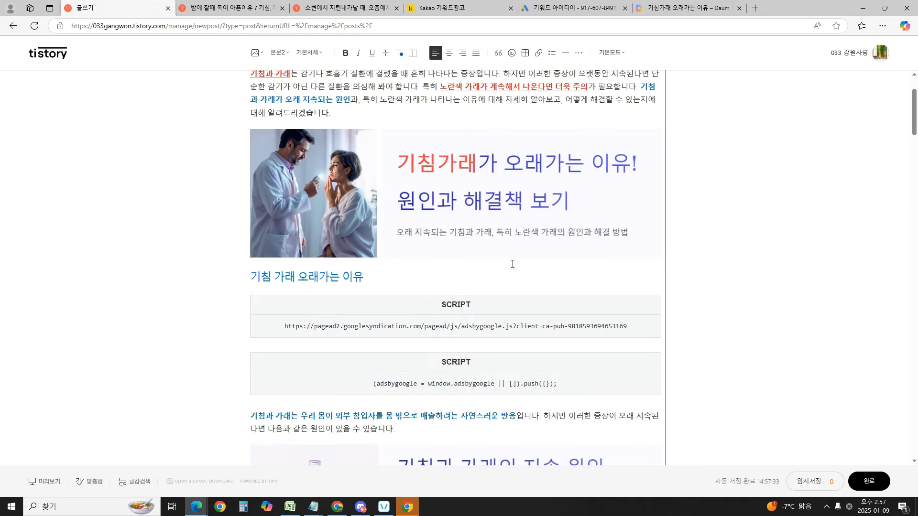
scroll(442, 215, "up", 2)
left_click_drag(290, 161, 434, 206)
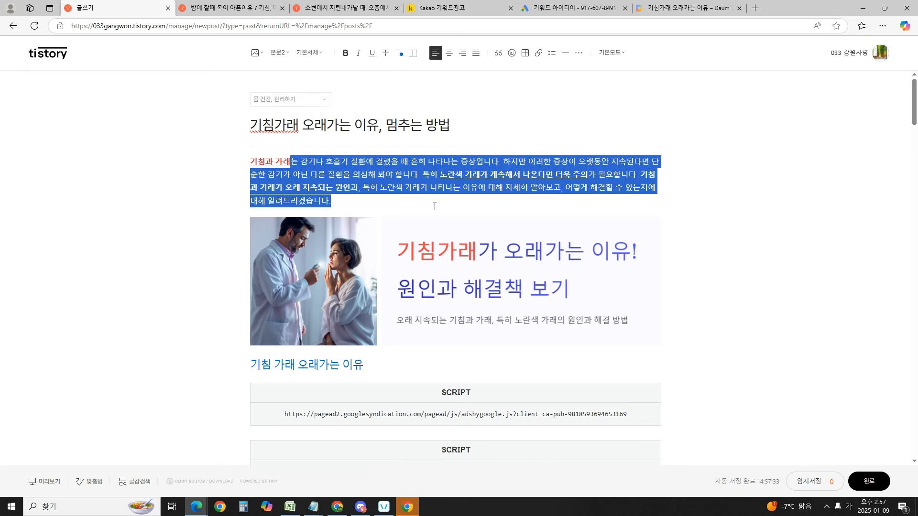
left_click(365, 200)
triple_click(351, 198)
left_click(381, 192)
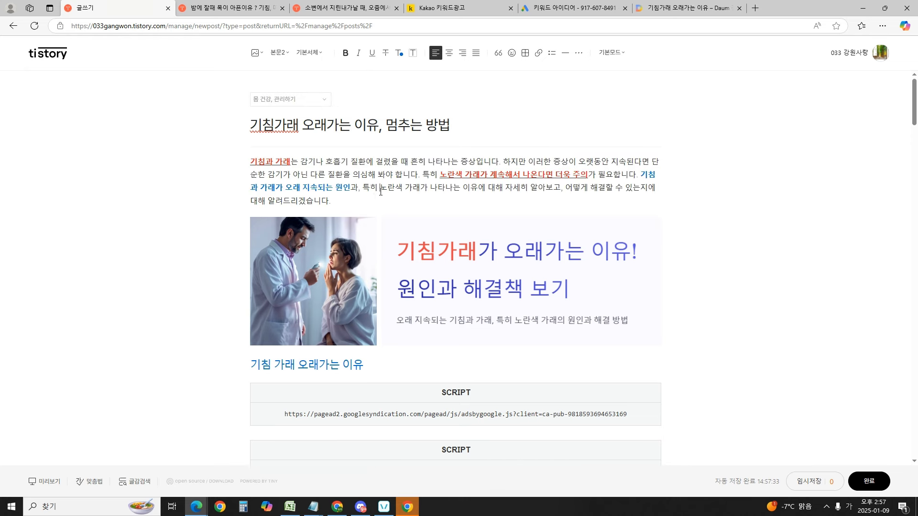
left_click_drag(336, 202, 252, 163)
left_click(364, 188)
triple_click(354, 193)
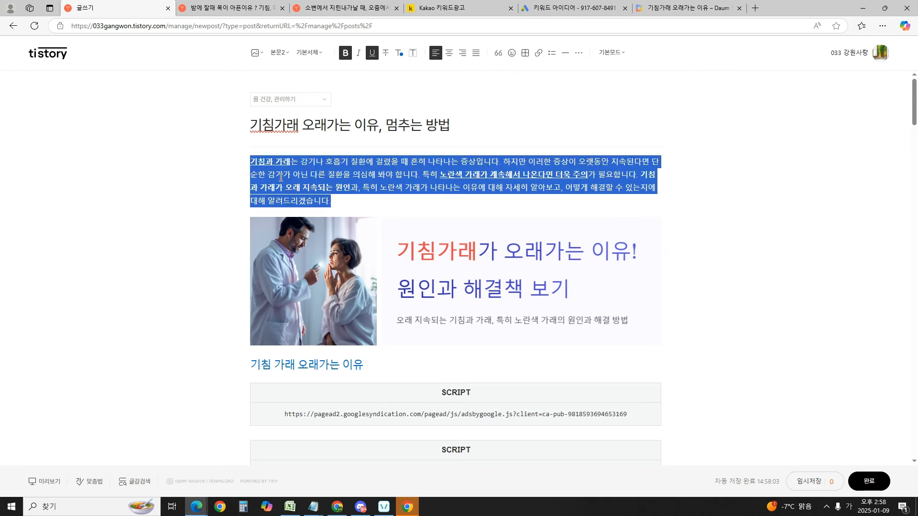
left_click(354, 193)
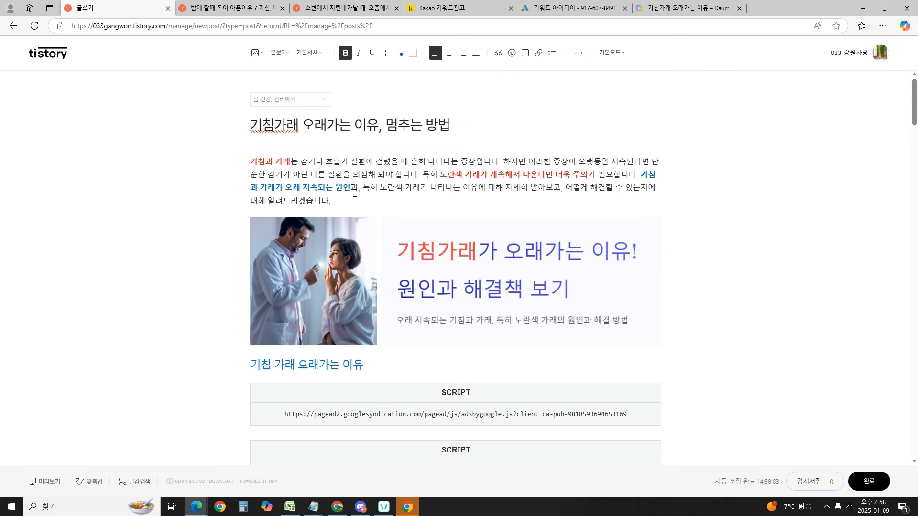
left_click_drag(352, 196, 247, 165)
left_click(358, 207)
Step: Examine the title "기침가래 오래가는 이유, 멈추는 방법" and the opening sections of the post beneath it
left_click(251, 123)
left_click_drag(452, 121, 259, 123)
left_click(344, 169)
left_click_drag(469, 125, 260, 124)
left_click(327, 156)
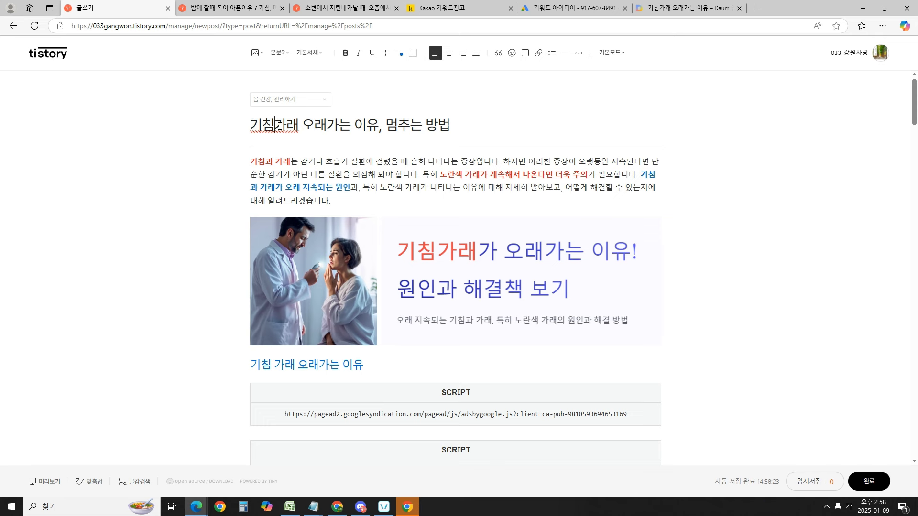
left_click_drag(453, 125, 250, 124)
left_click(362, 188)
left_click(773, 203)
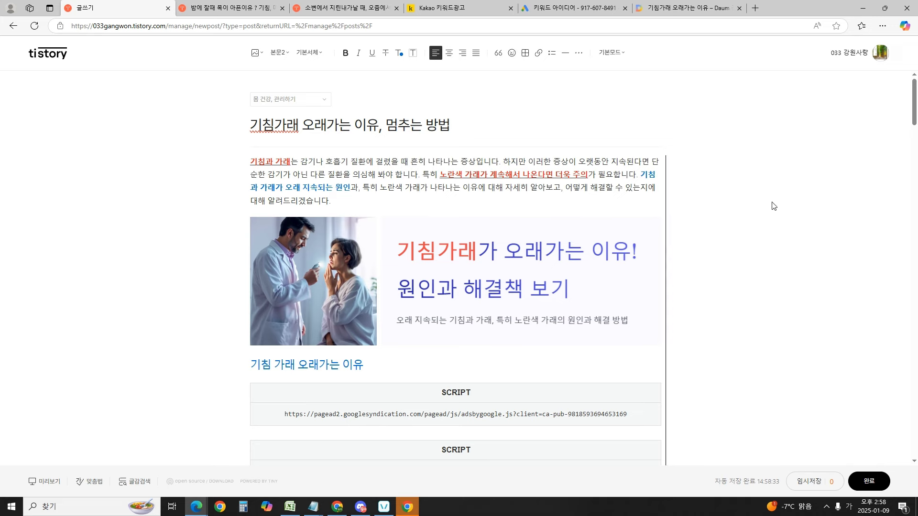
left_click_drag(914, 112, 898, 142)
scroll(526, 144, "up", 5)
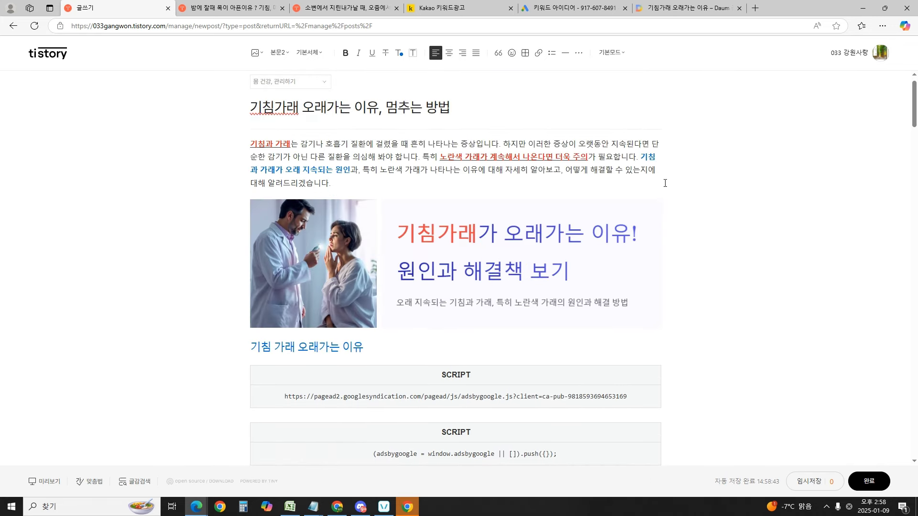
scroll(765, 192, "down", 5)
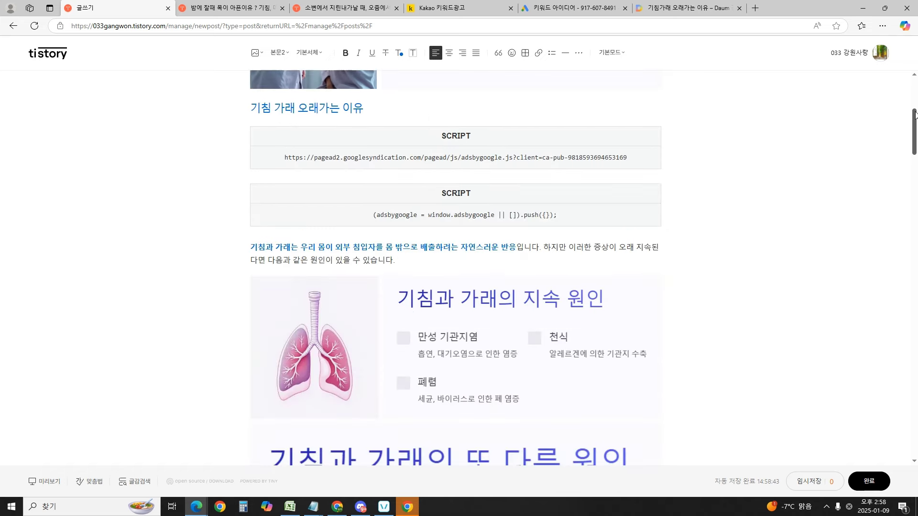
left_click_drag(914, 126, 903, 111)
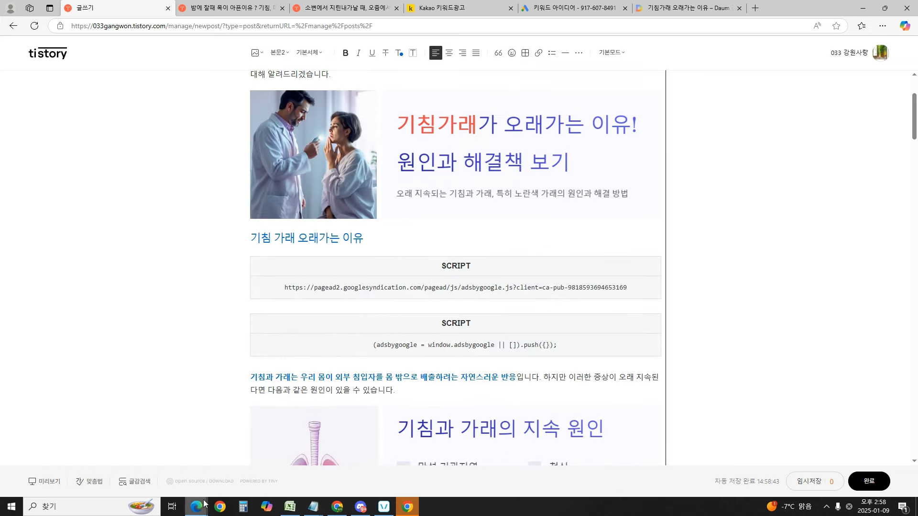
Step: Switch to the Gamma document and review its slides from the cover through the "노란색 가래 해결 방법" and "생활습관 개선" slides
mouse_move(196, 507)
left_click(252, 459)
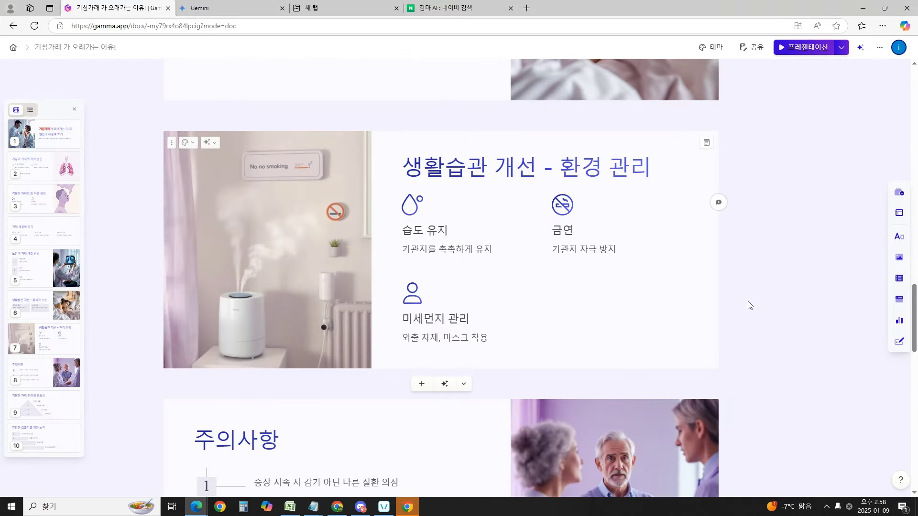
scroll(917, 264, "up", 1)
left_click_drag(914, 287, 874, 110)
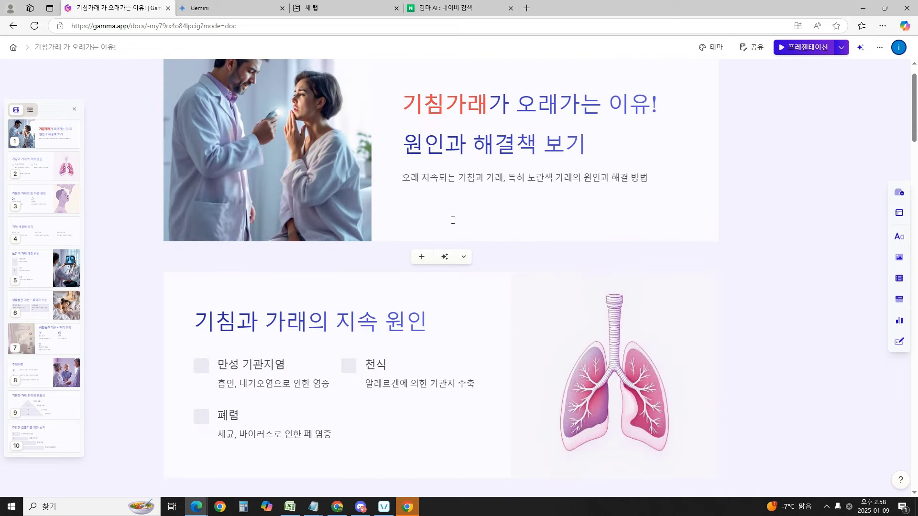
scroll(460, 282, "up", 1)
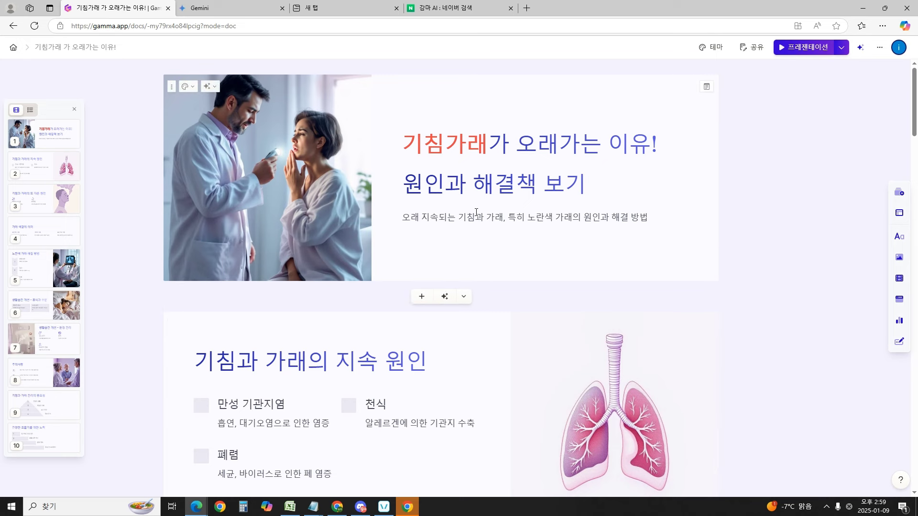
scroll(693, 286, "down", 3)
scroll(562, 209, "up", 3)
mouse_move(910, 92)
left_mouse_down()
mouse_move(911, 128)
mouse_move(911, 93)
left_mouse_up()
left_click_drag(914, 90, 911, 228)
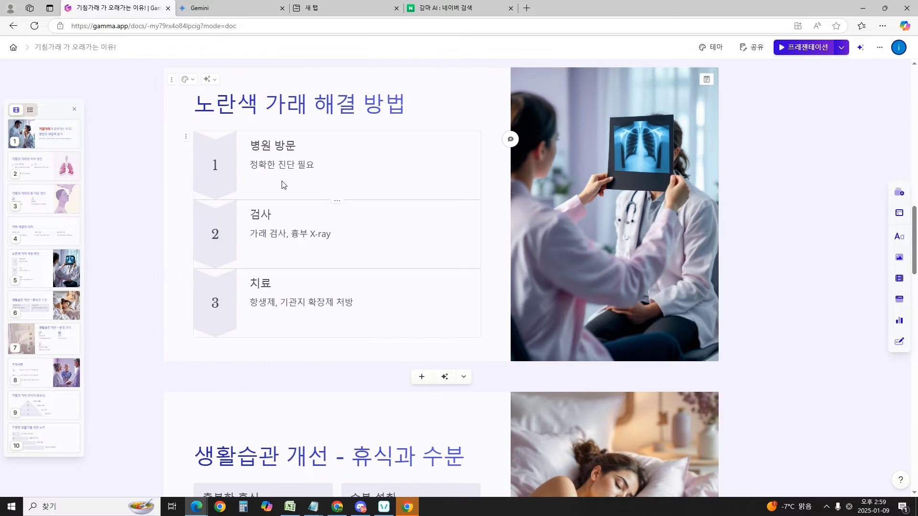
scroll(459, 287, "down", 1)
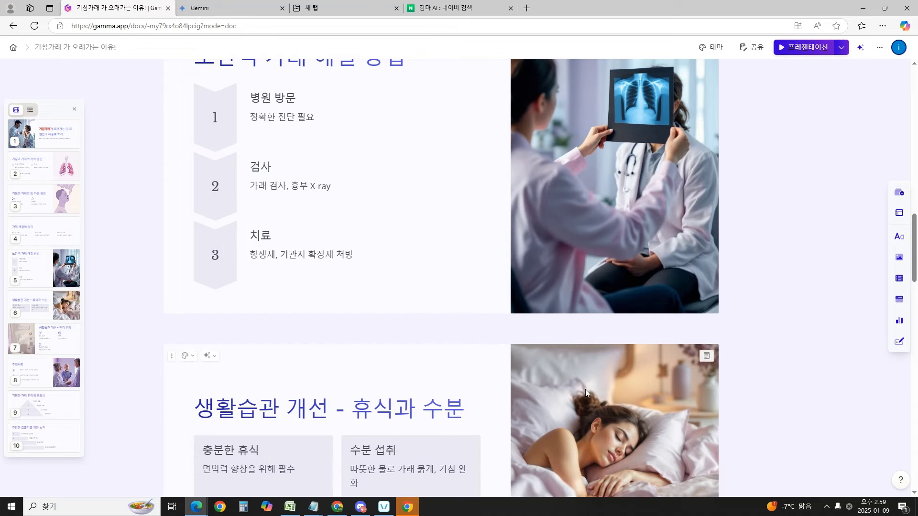
scroll(585, 390, "down", 5)
left_click_drag(915, 285, 916, 62)
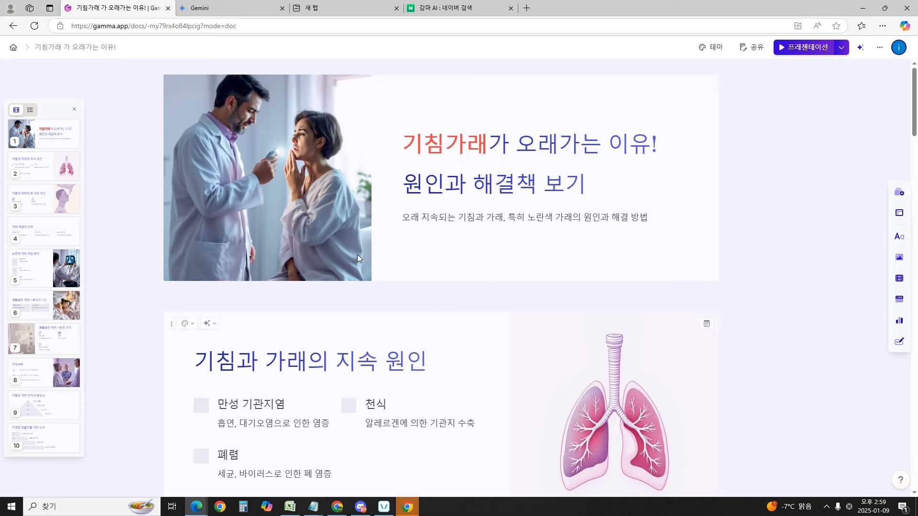
scroll(572, 344, "down", 3)
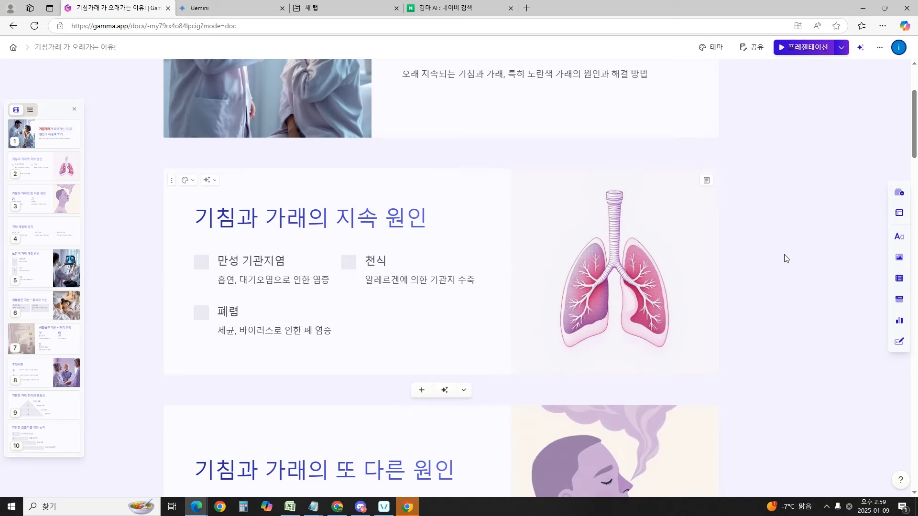
scroll(615, 227, "up", 3)
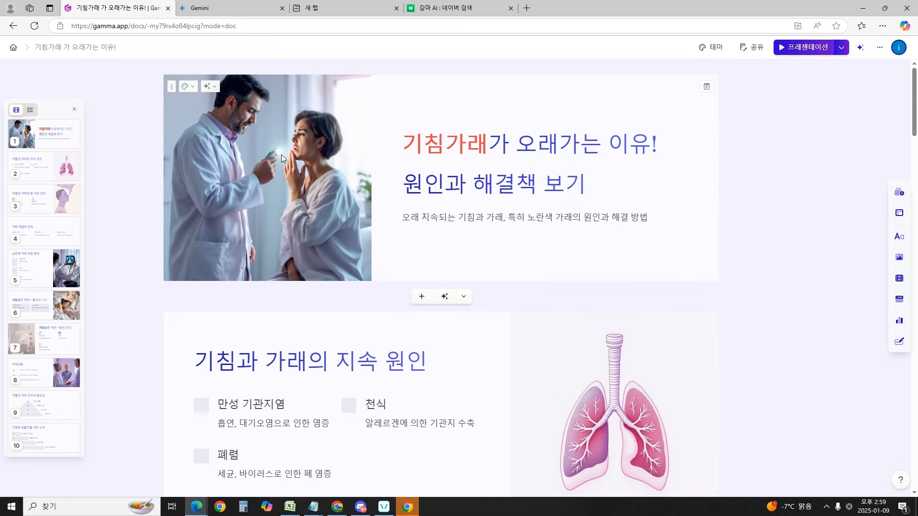
Step: Capture the 역류성 식도염 block of the "기침과 가래의 또 다른 원인" slide and close the capture result without saving
scroll(377, 213, "down", 10)
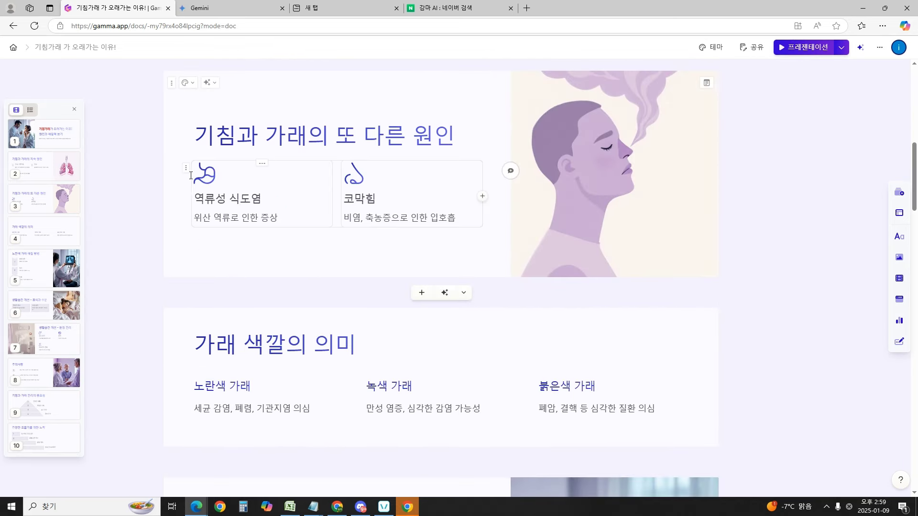
key("Print")
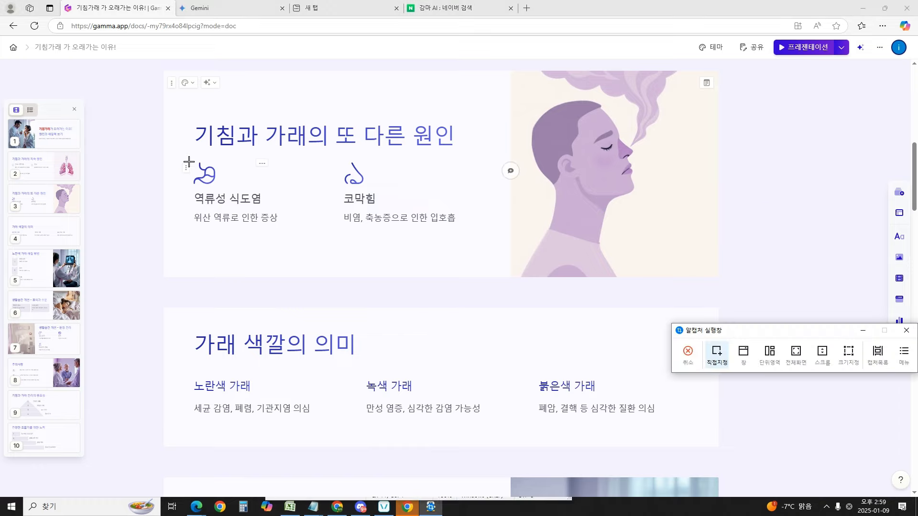
left_click_drag(176, 155, 276, 220)
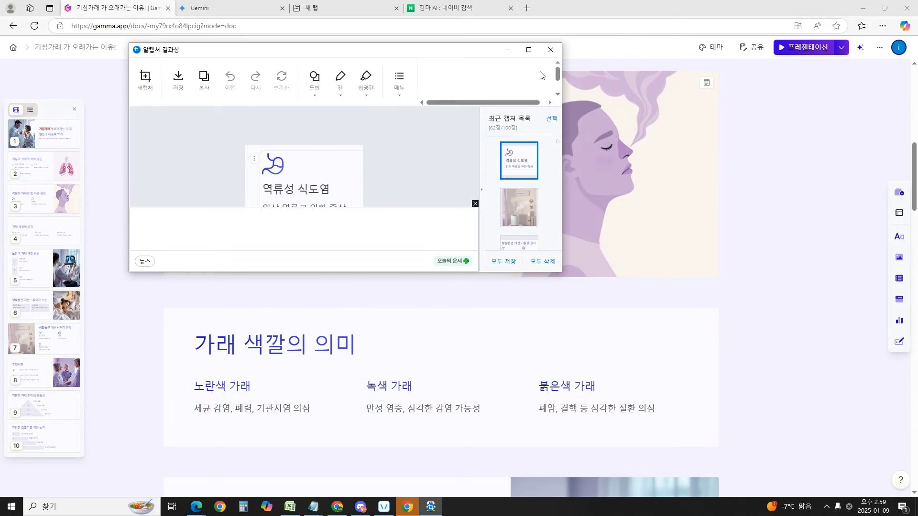
left_click(550, 51)
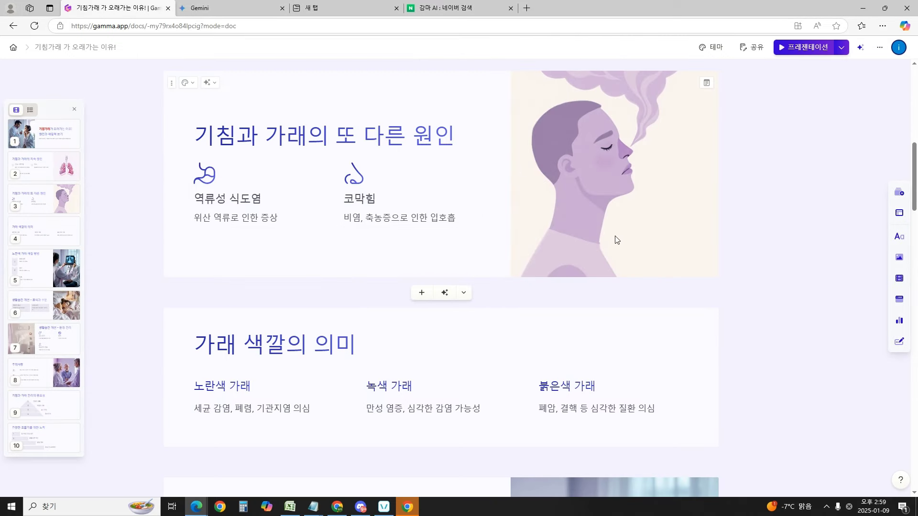
Step: Look through the Gamma slides again, from the cover and cause slides to the phlegm colour, treatment and "생활습관 개선" slides
scroll(807, 273, "down", 4)
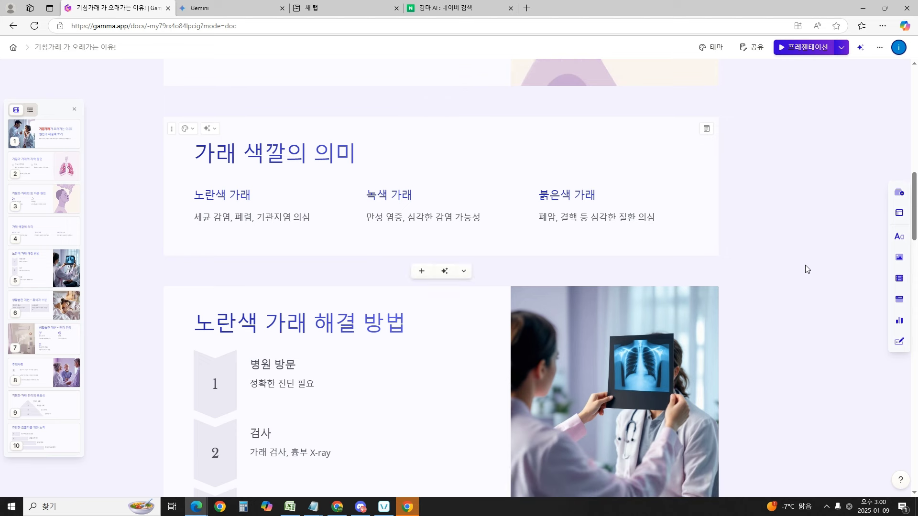
scroll(791, 268, "down", 3)
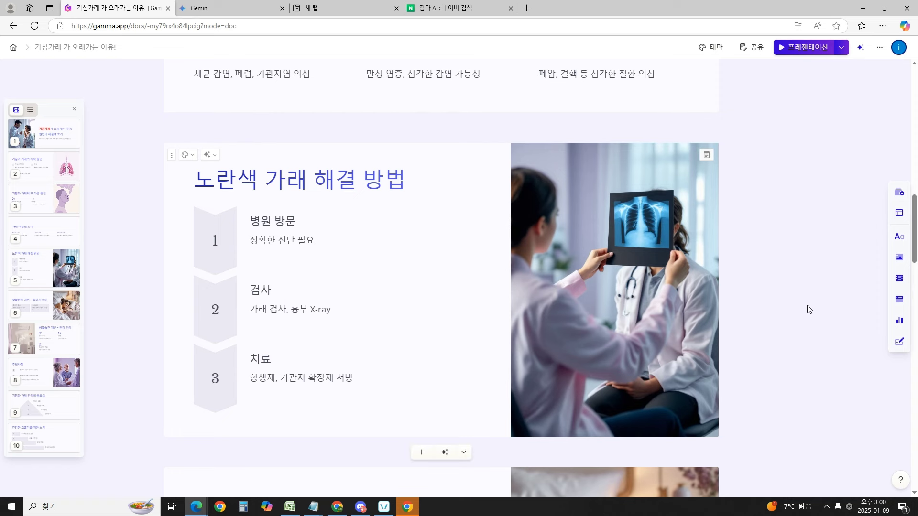
scroll(810, 308, "down", 2)
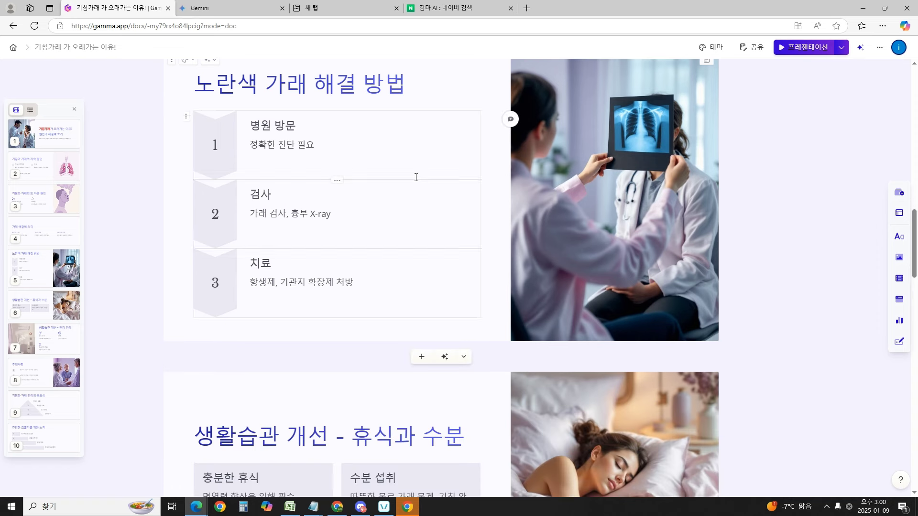
scroll(807, 206, "up", 2)
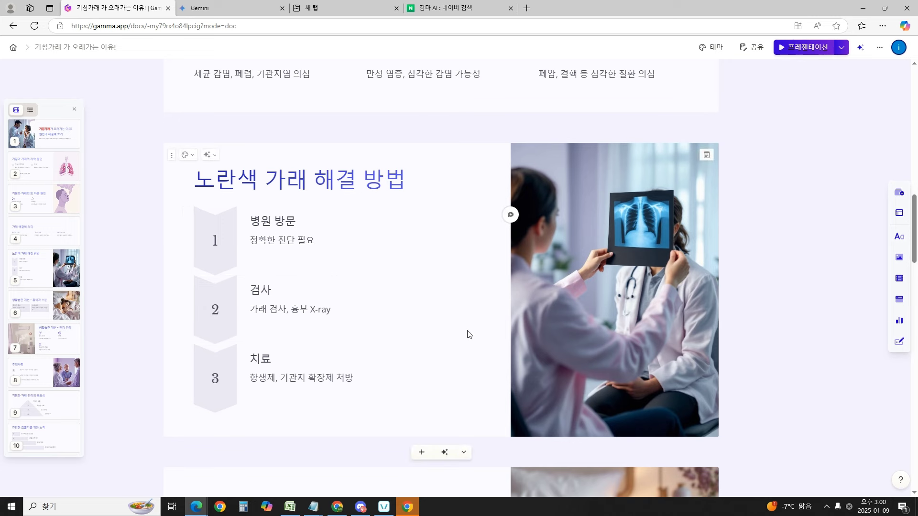
scroll(660, 279, "down", 4)
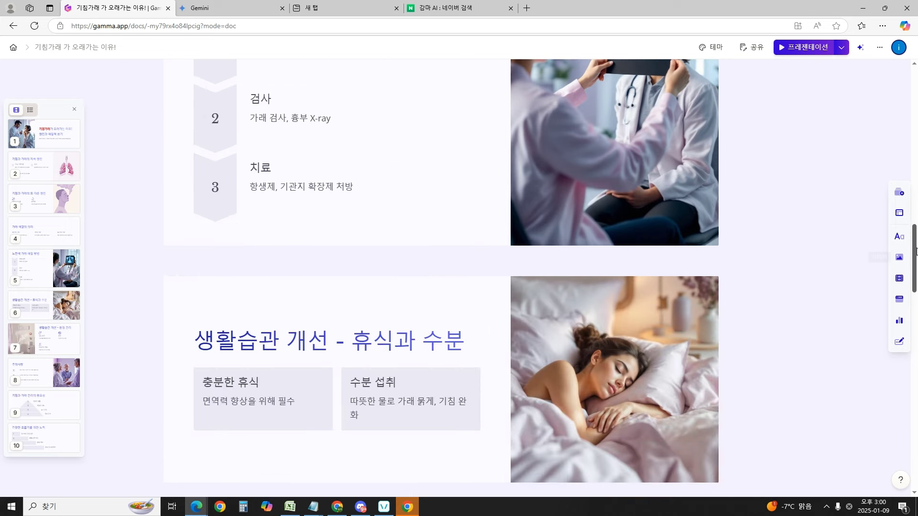
mouse_move(915, 249)
left_mouse_down()
mouse_move(915, 352)
mouse_move(915, 257)
left_mouse_up()
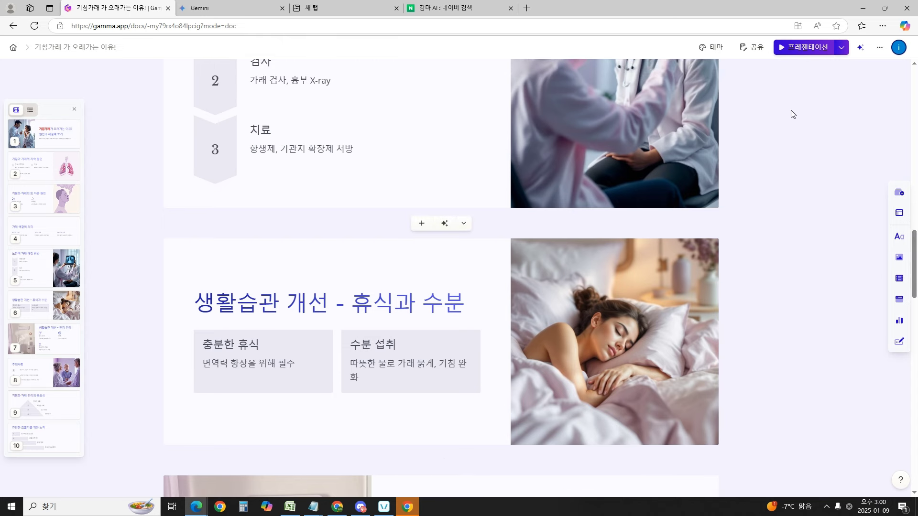
scroll(808, 199, "up", 15)
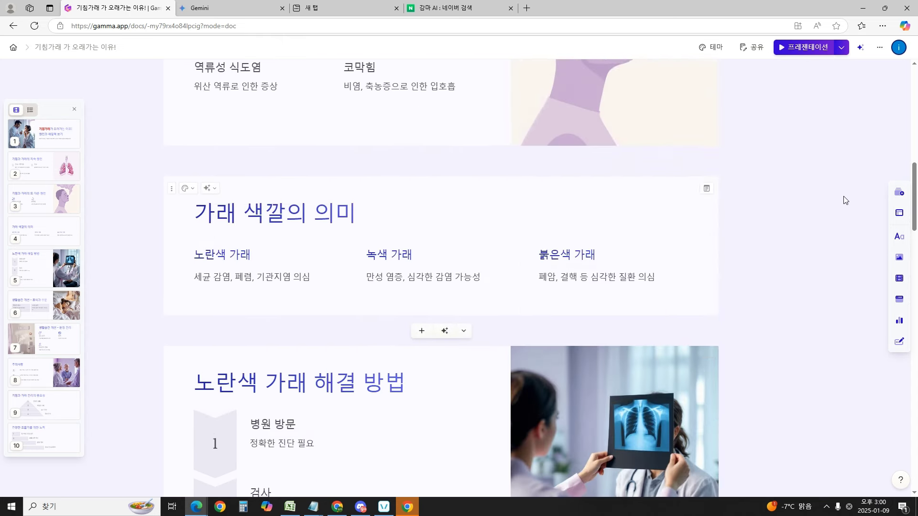
scroll(829, 221, "up", 3)
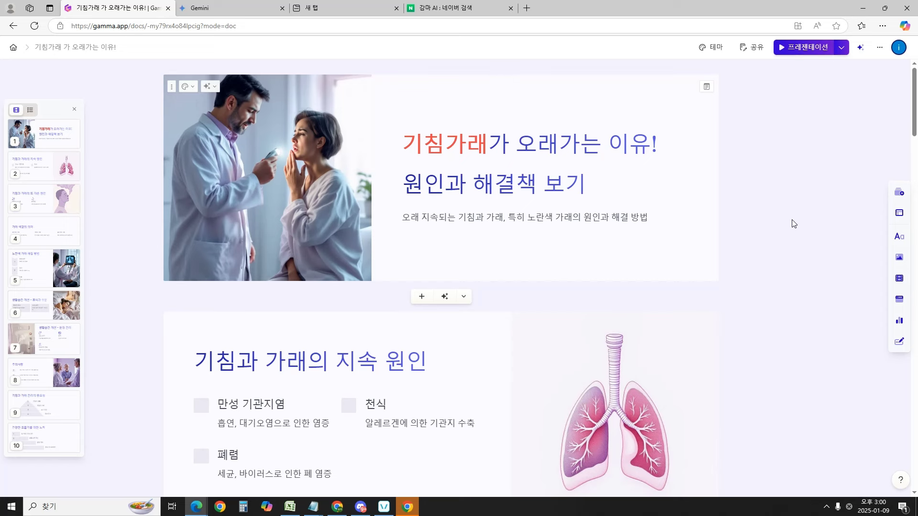
scroll(781, 223, "down", 2)
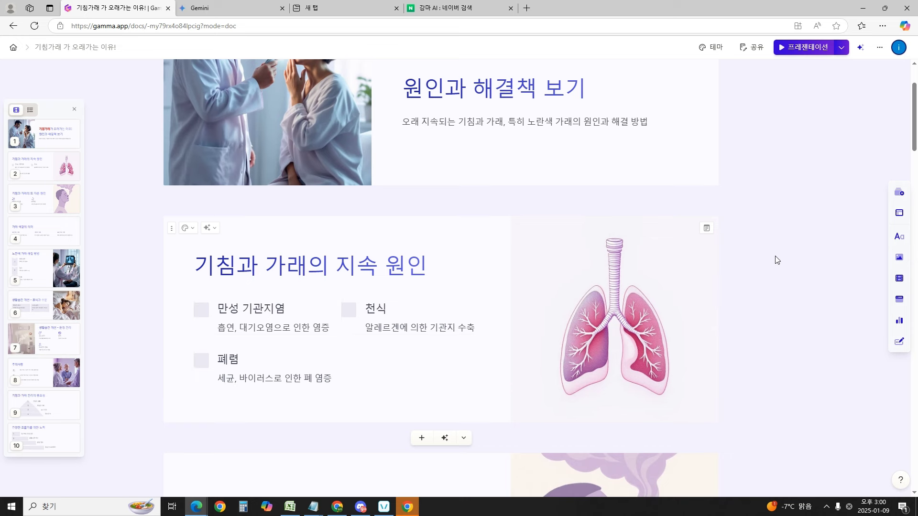
scroll(914, 128, "down", 2)
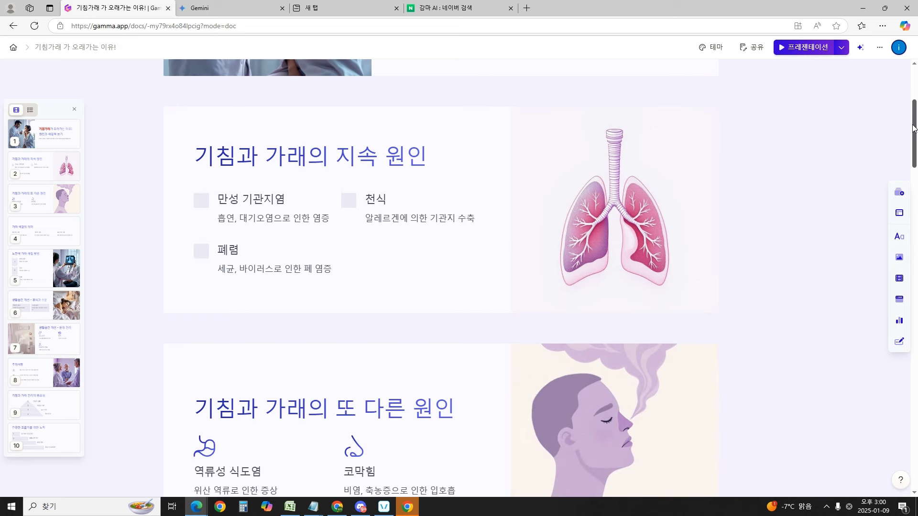
left_click_drag(914, 129, 914, 144)
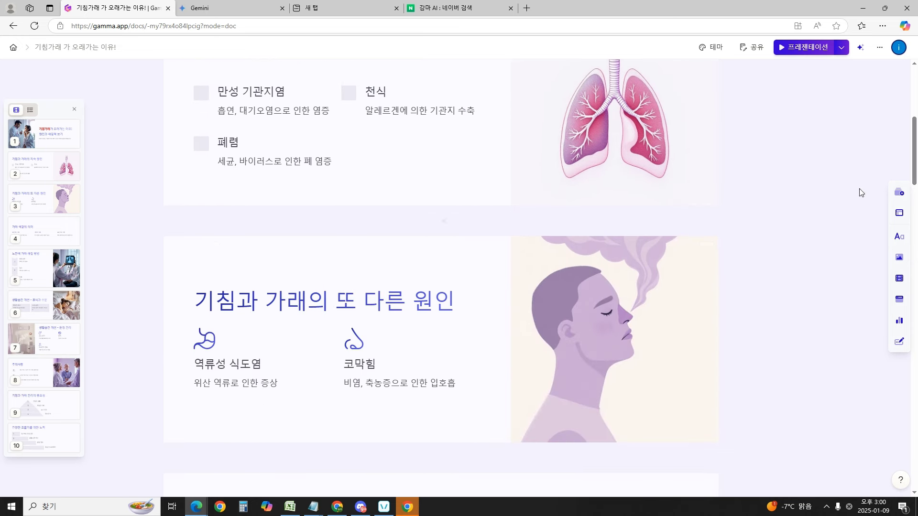
scroll(790, 238, "down", 4)
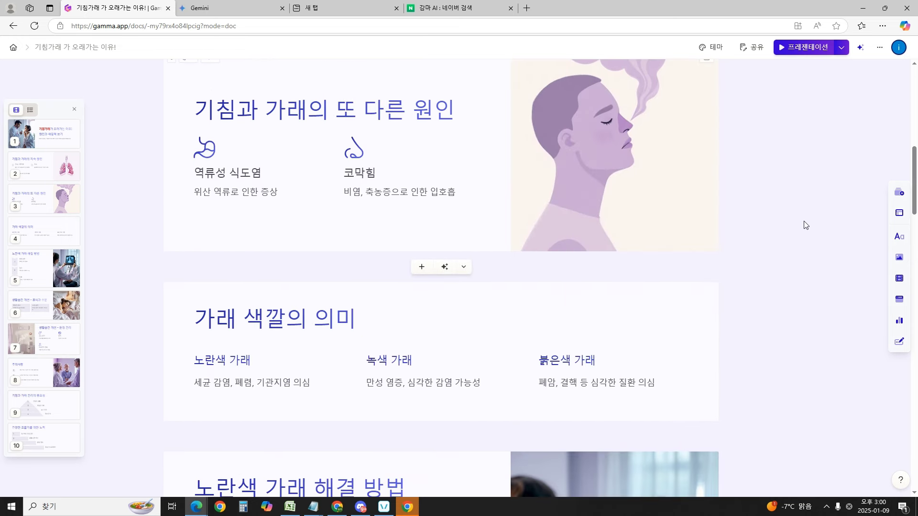
scroll(789, 240, "down", 14)
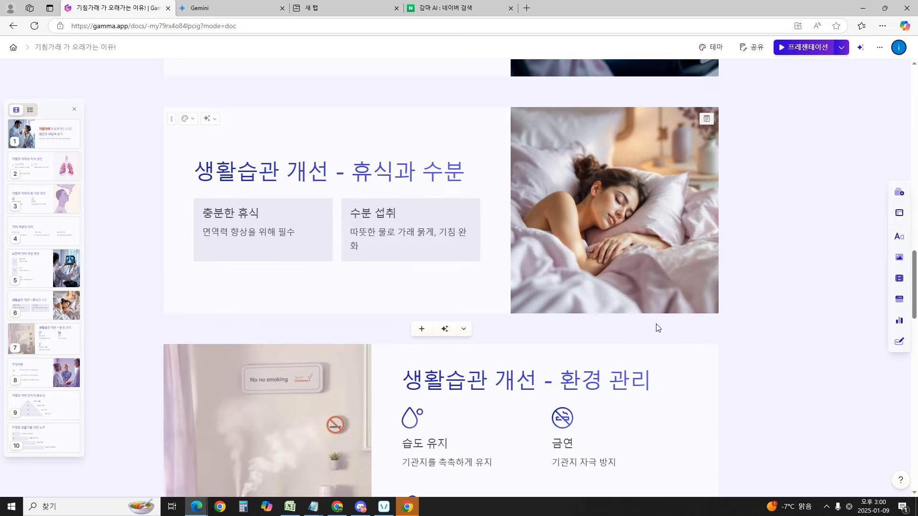